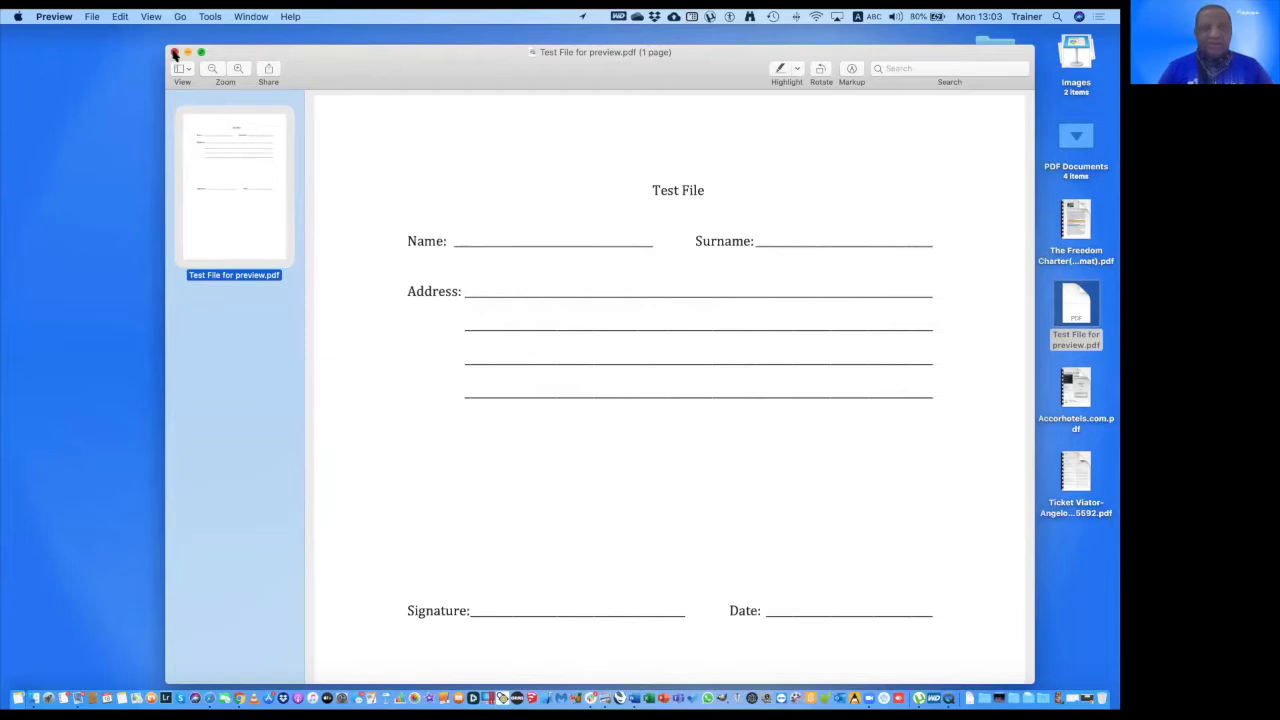
Reopen Test File for preview.pdf from Finder with Open With > Preview.app.
right_click(1072, 312)
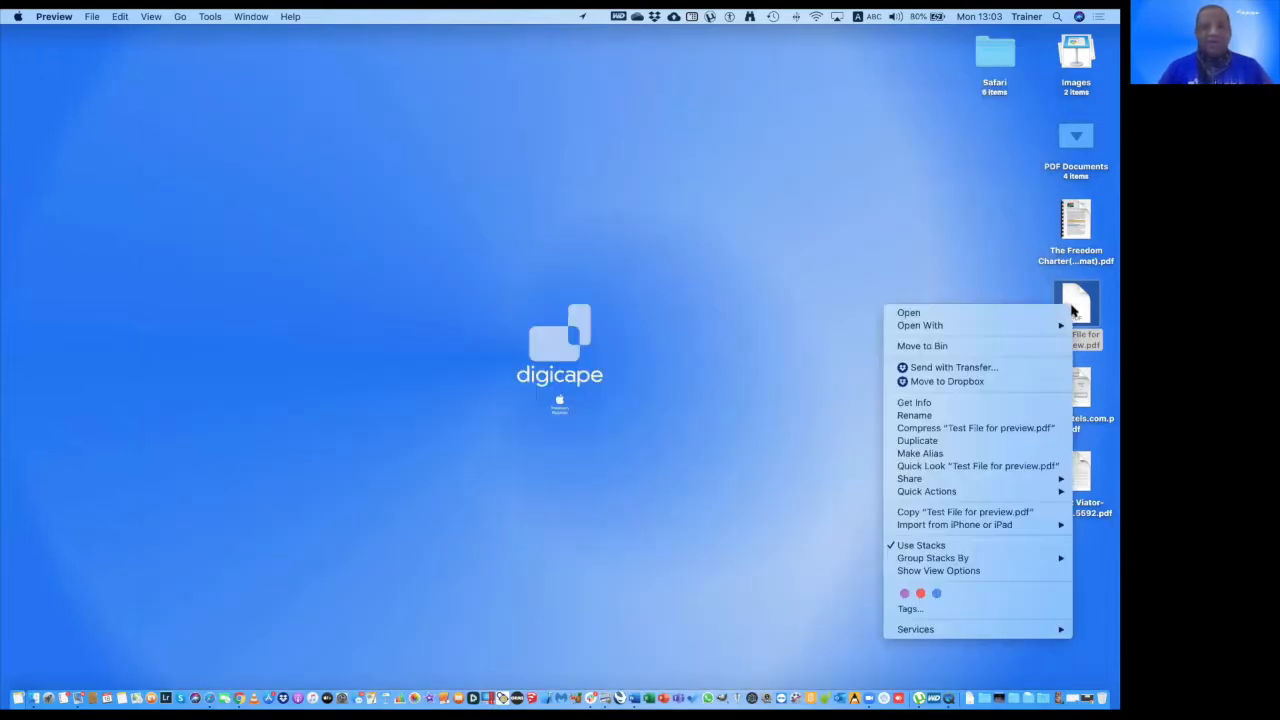
mouse_move(1051, 326)
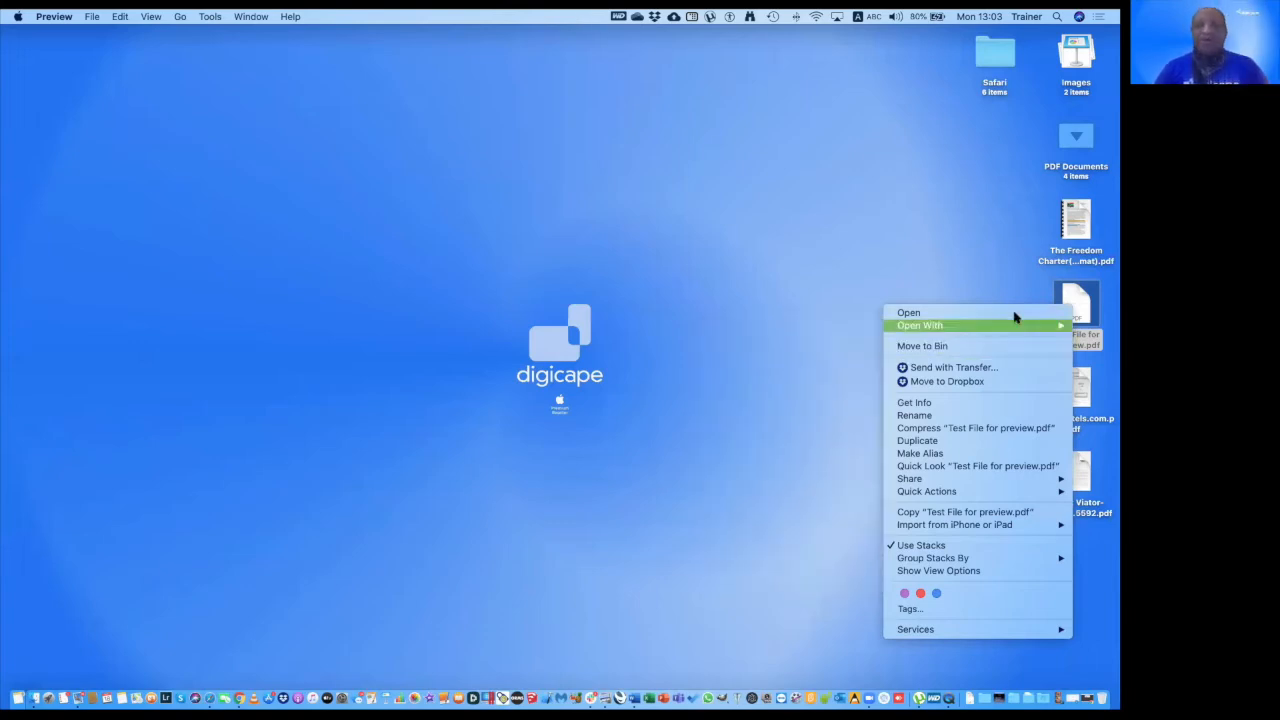
key(alt)
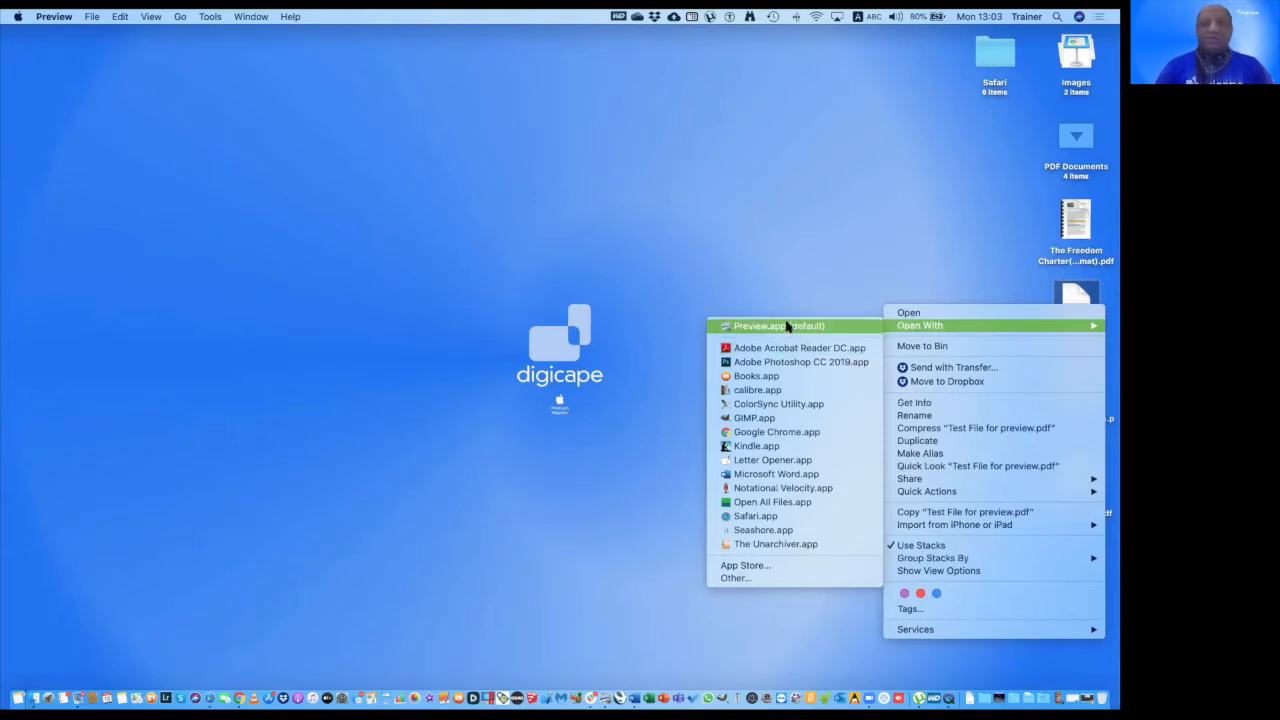
click(786, 326)
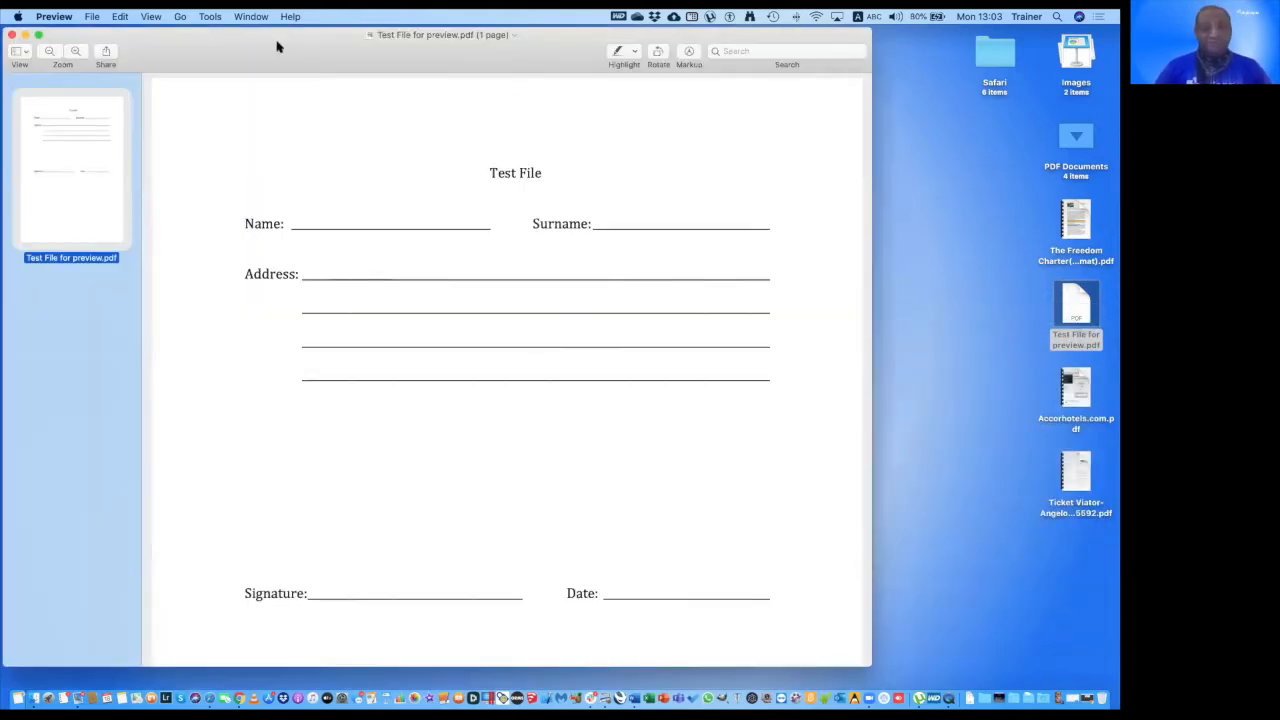
drag(278, 46, 457, 69)
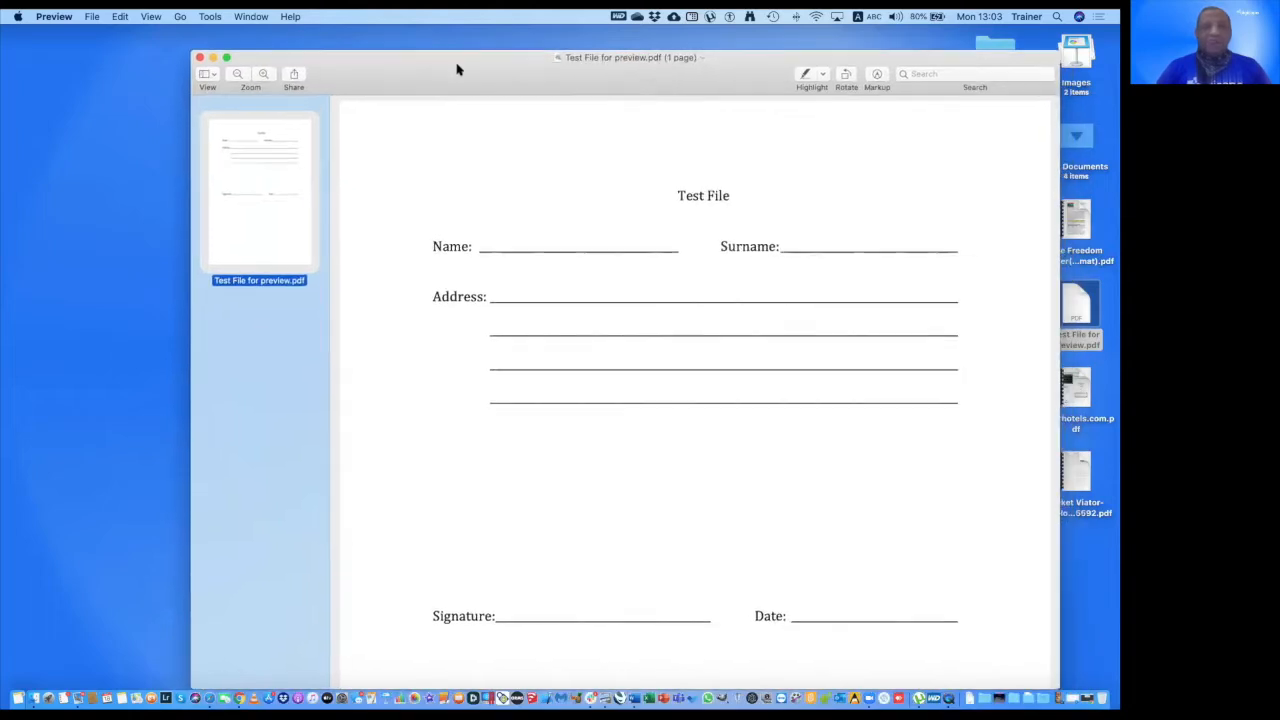
Hide the Preview sidebar, then bring the page Thumbnails sidebar back.
click(209, 76)
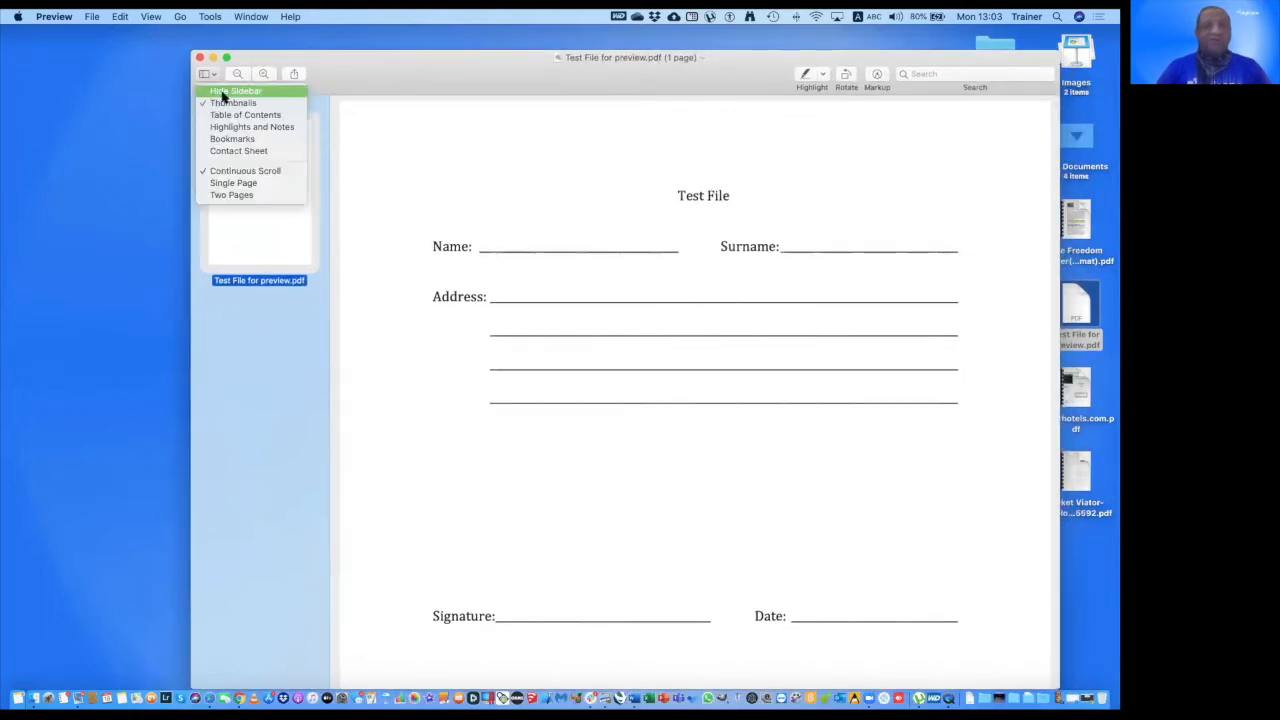
click(224, 93)
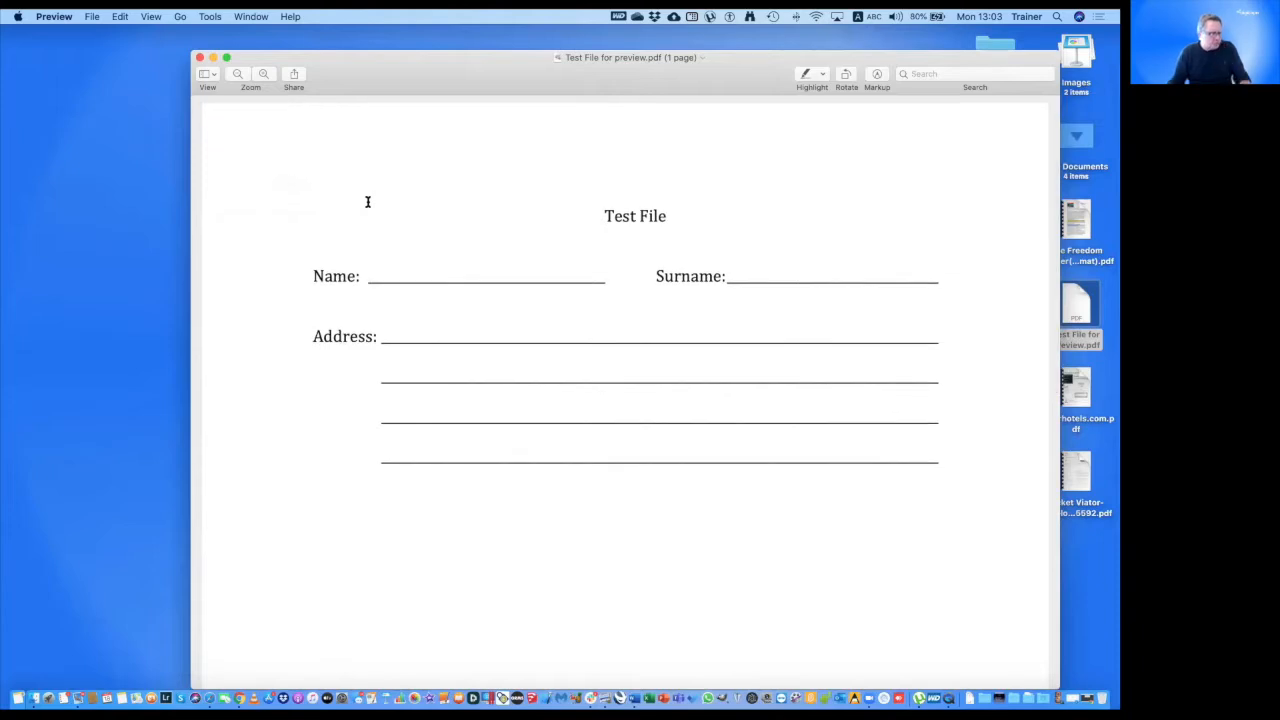
click(206, 77)
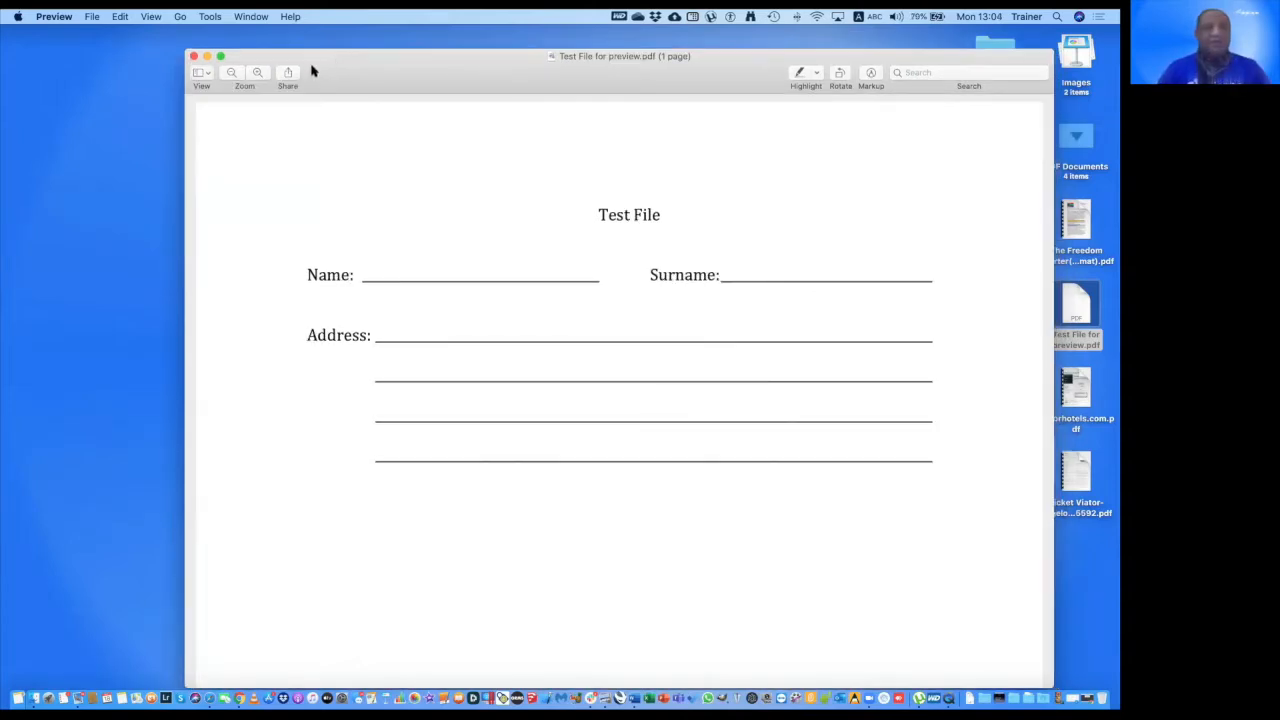
click(201, 74)
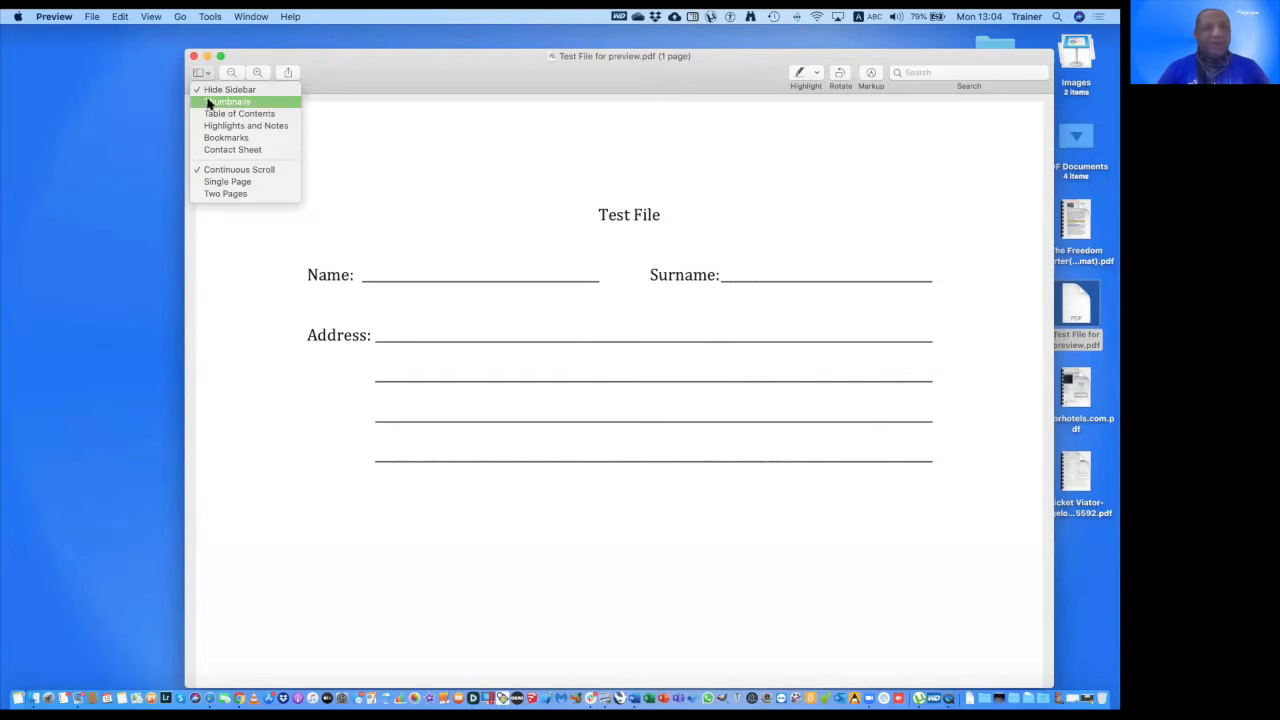
click(226, 101)
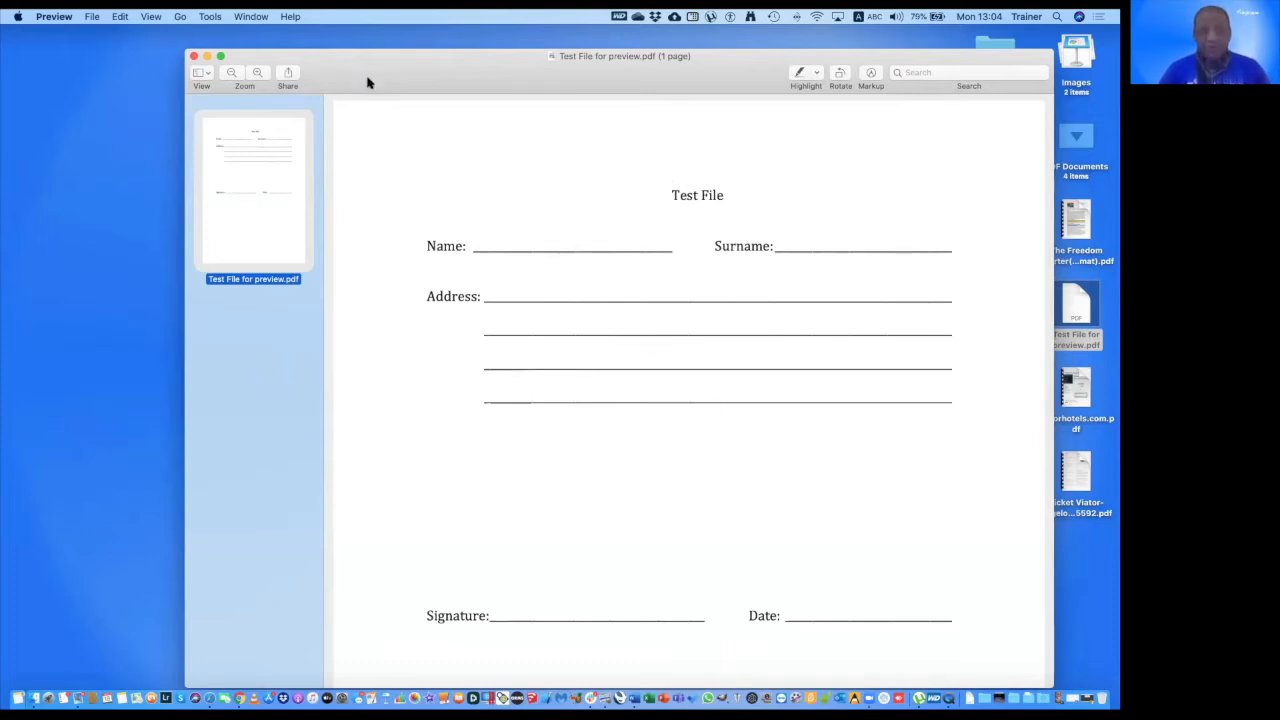
drag(366, 80, 363, 81)
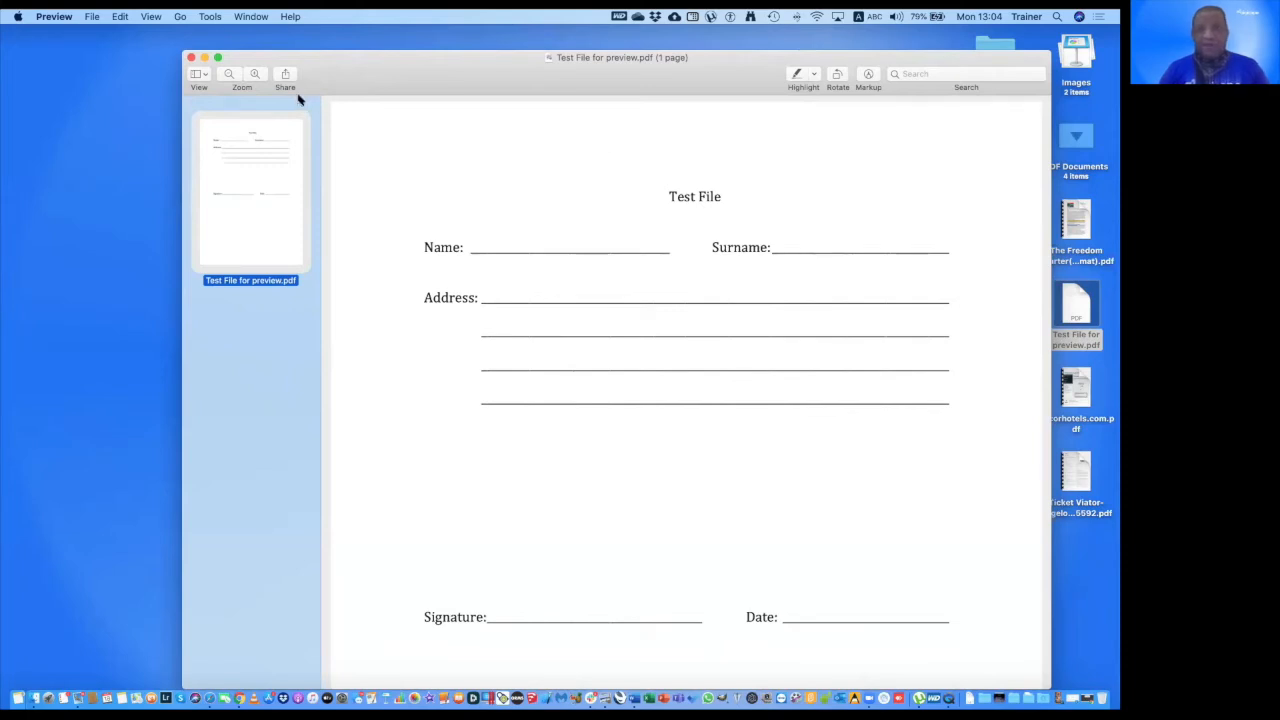
With Markup, place a text box on the Name line and enter the first name.
click(868, 75)
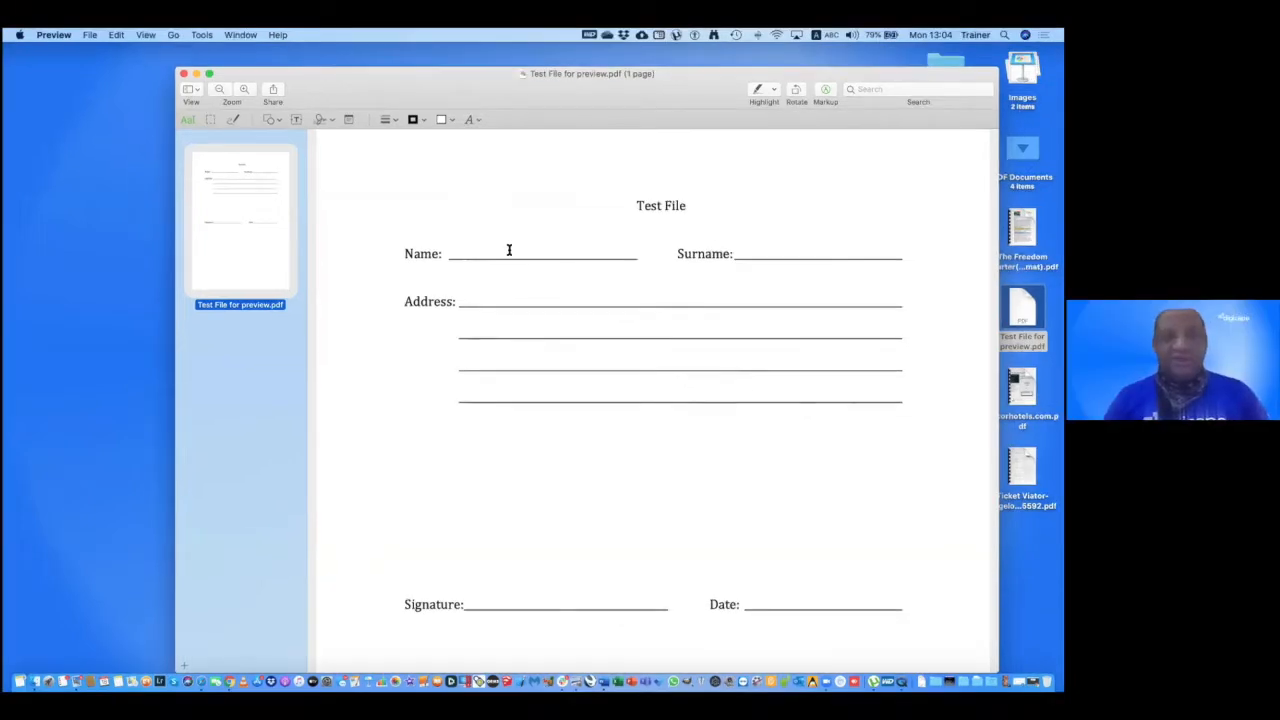
click(295, 119)
drag(655, 385, 522, 245)
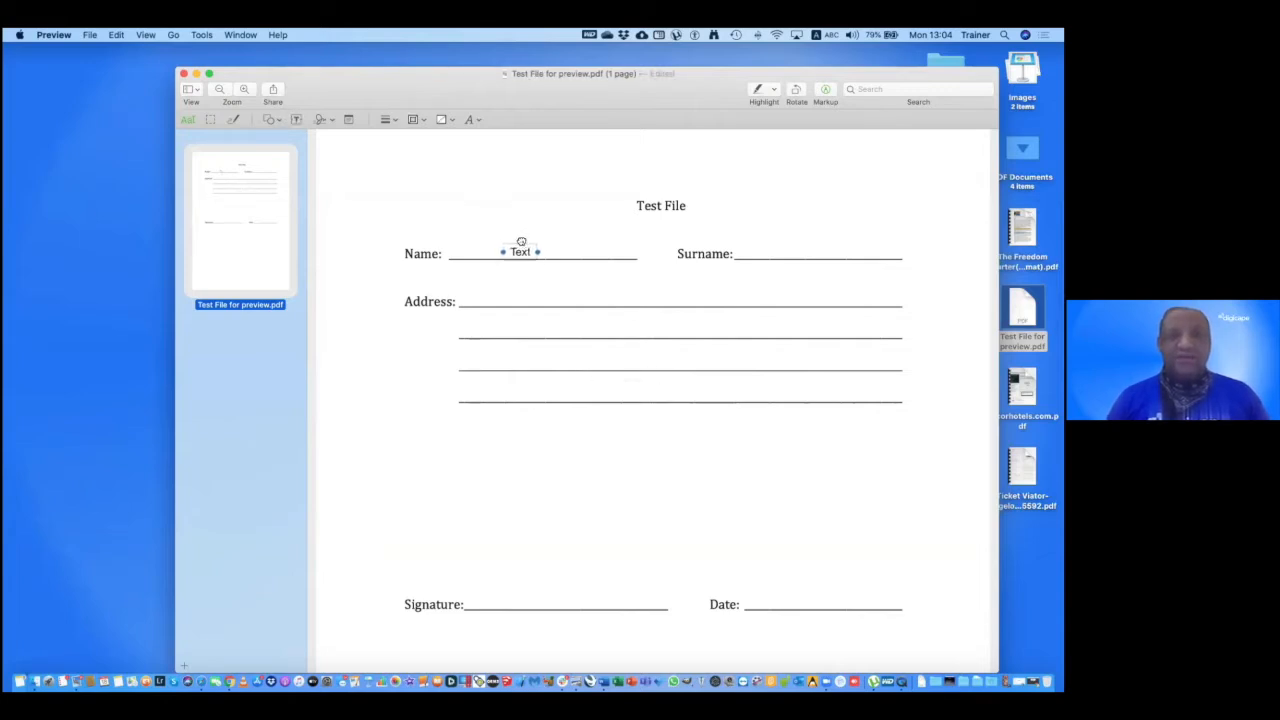
double_click(520, 248)
click(566, 306)
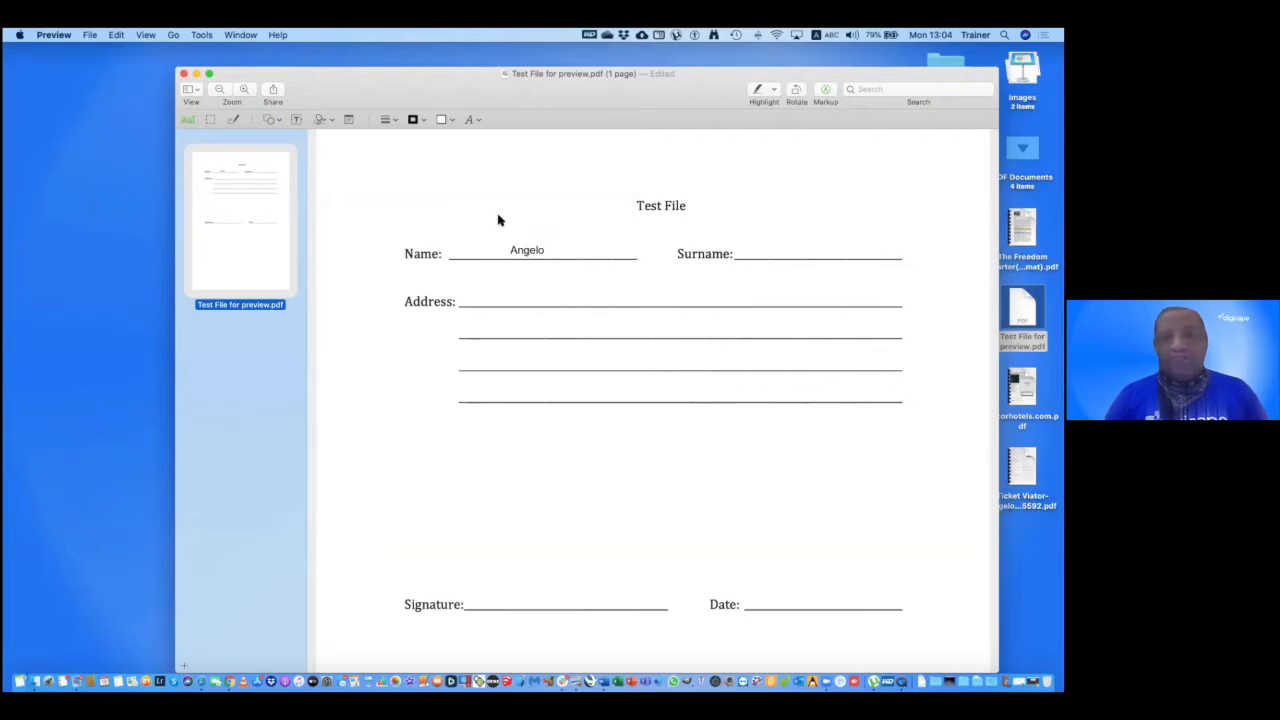
Add a second text box on the Surname line holding the surname.
click(297, 120)
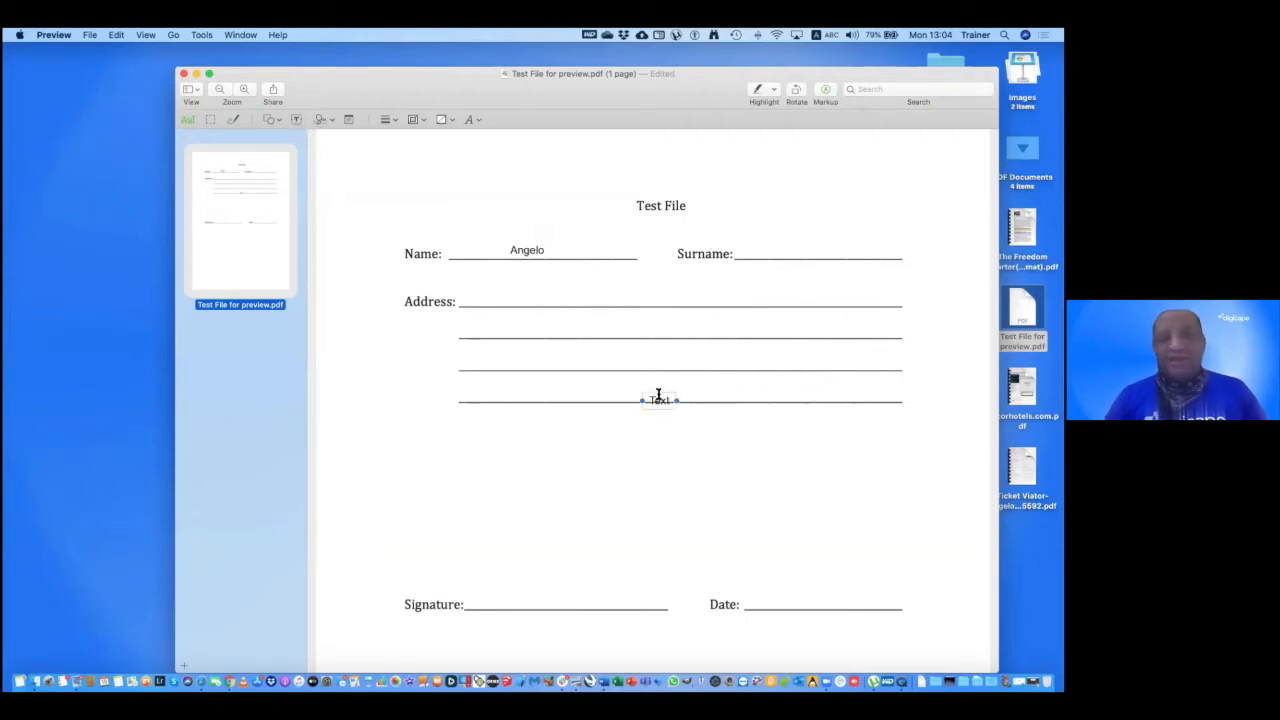
drag(658, 394, 789, 244)
double_click(789, 251)
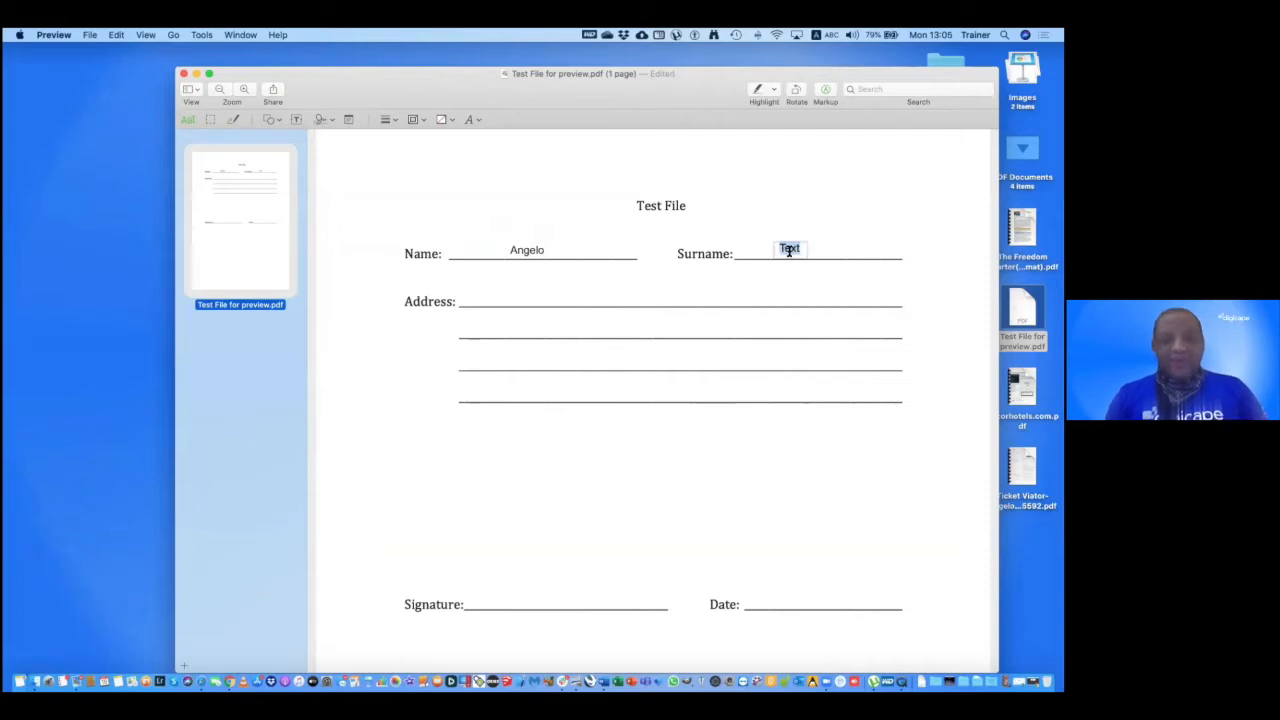
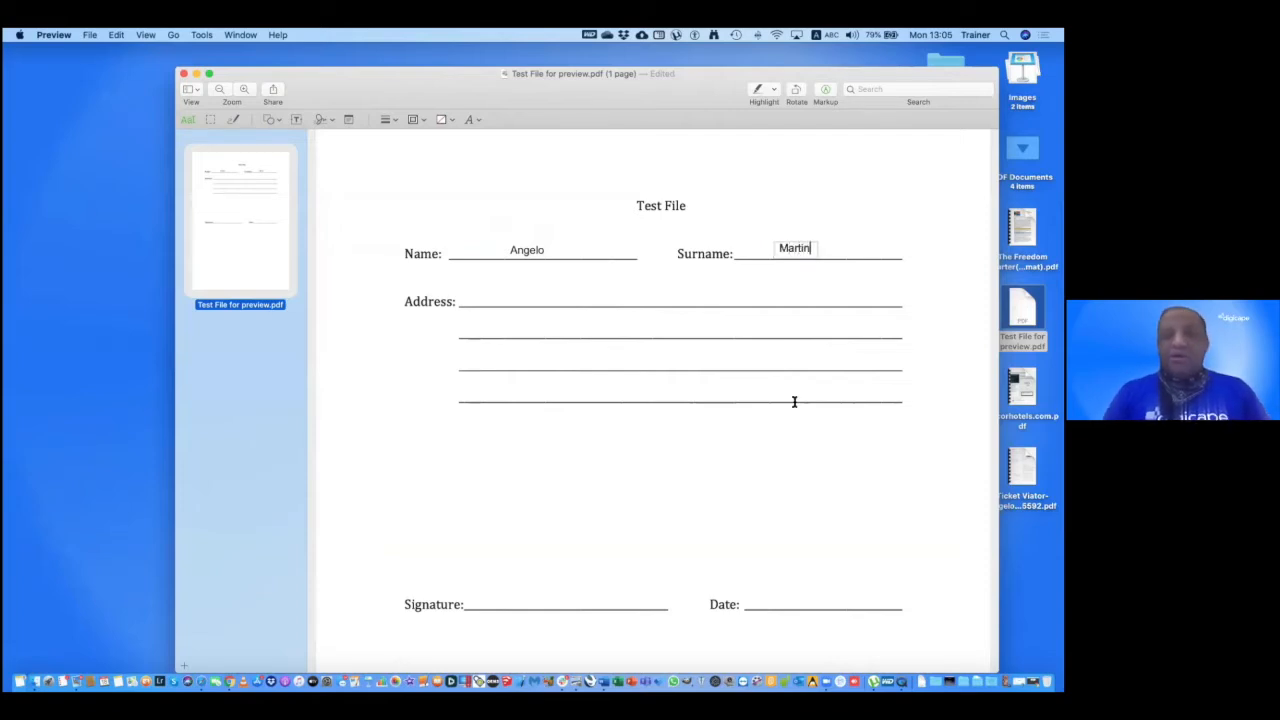
click(795, 405)
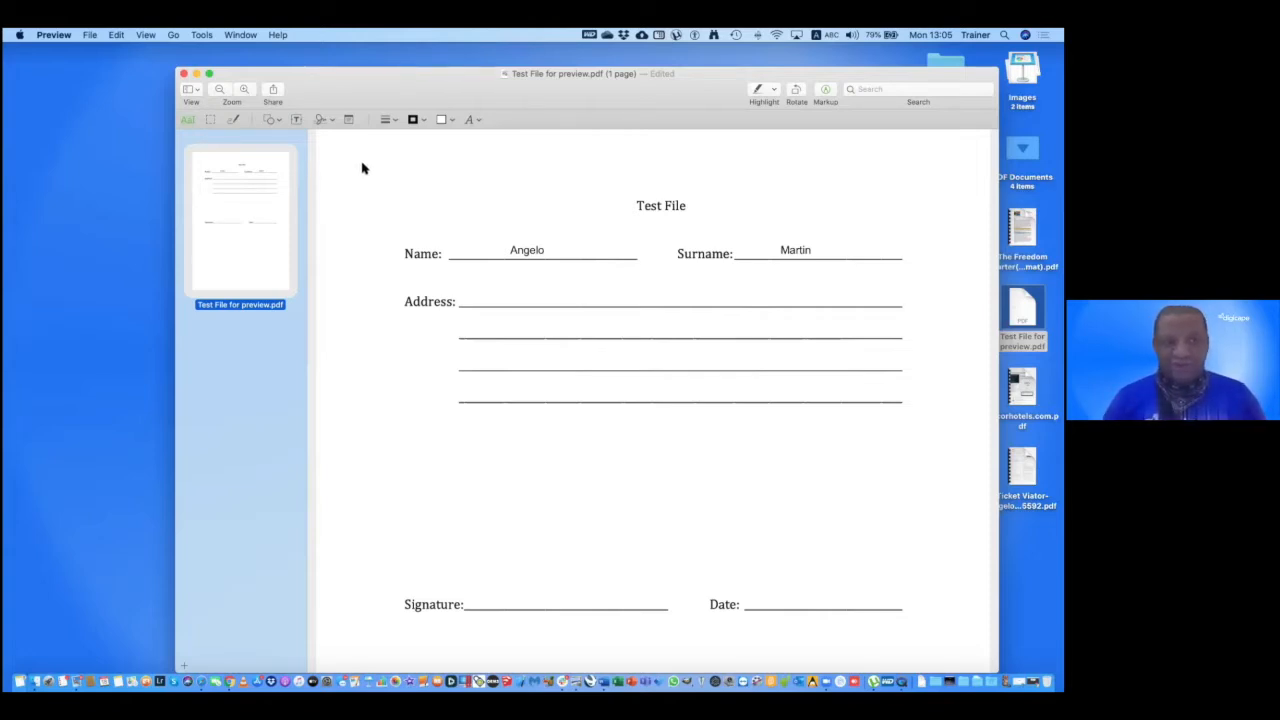
Try a trackpad signature and clear it, then save one captured from signed paper.
click(330, 120)
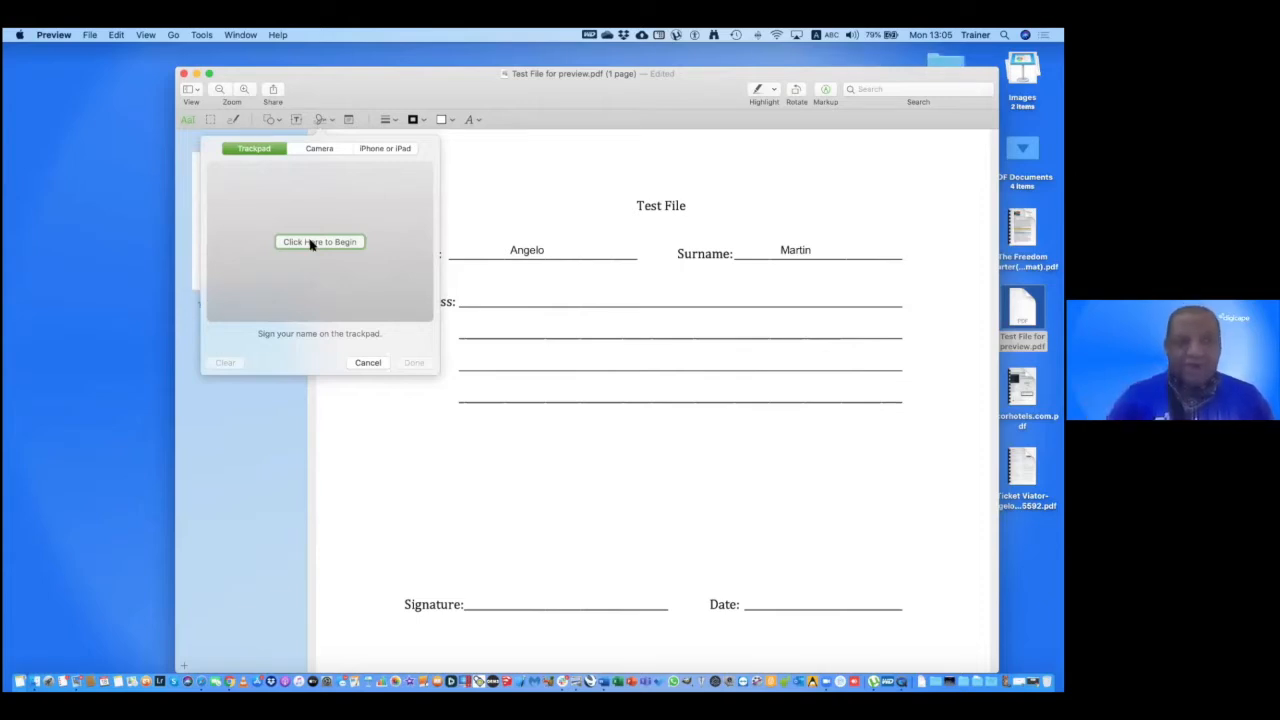
click(311, 243)
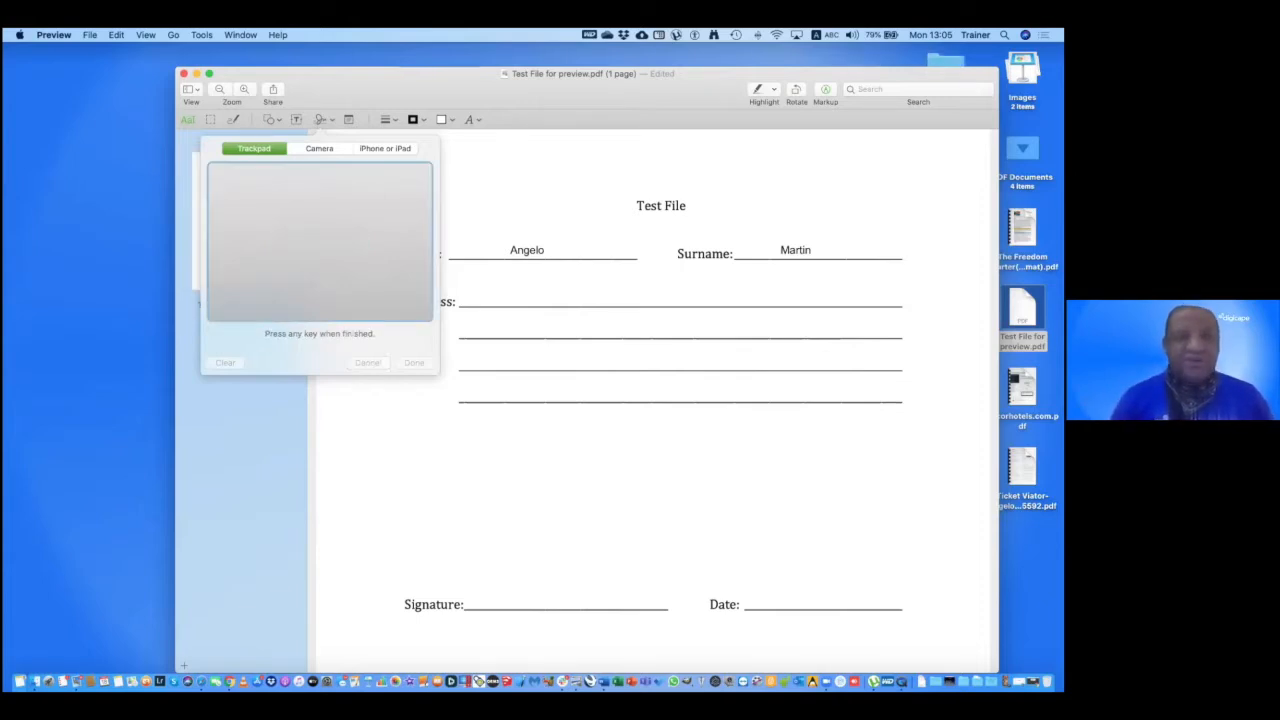
drag(297, 258, 318, 256)
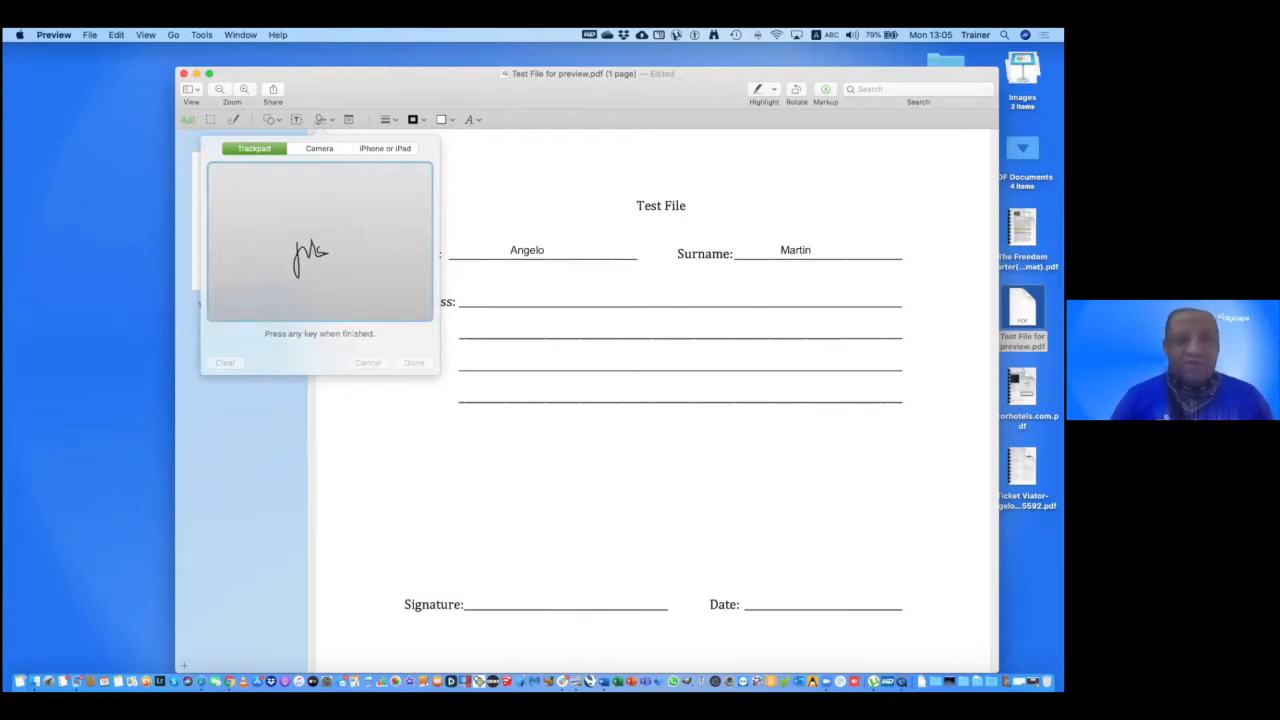
key(space)
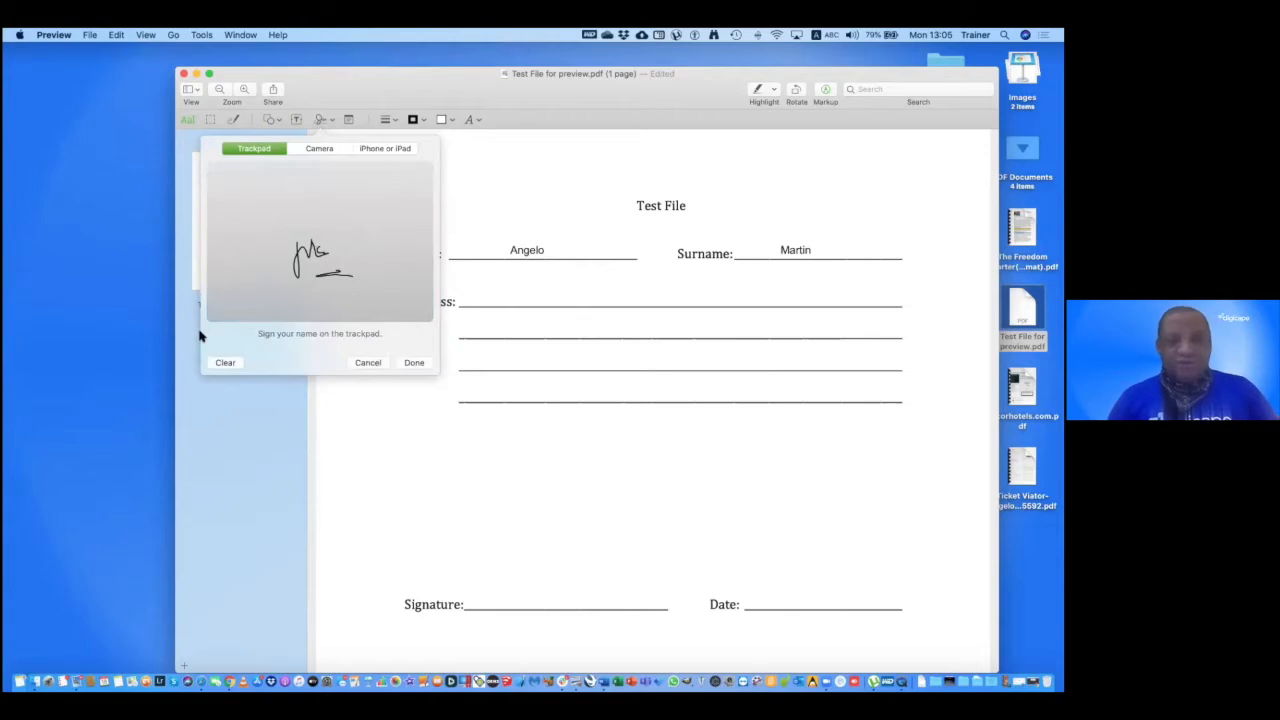
click(225, 363)
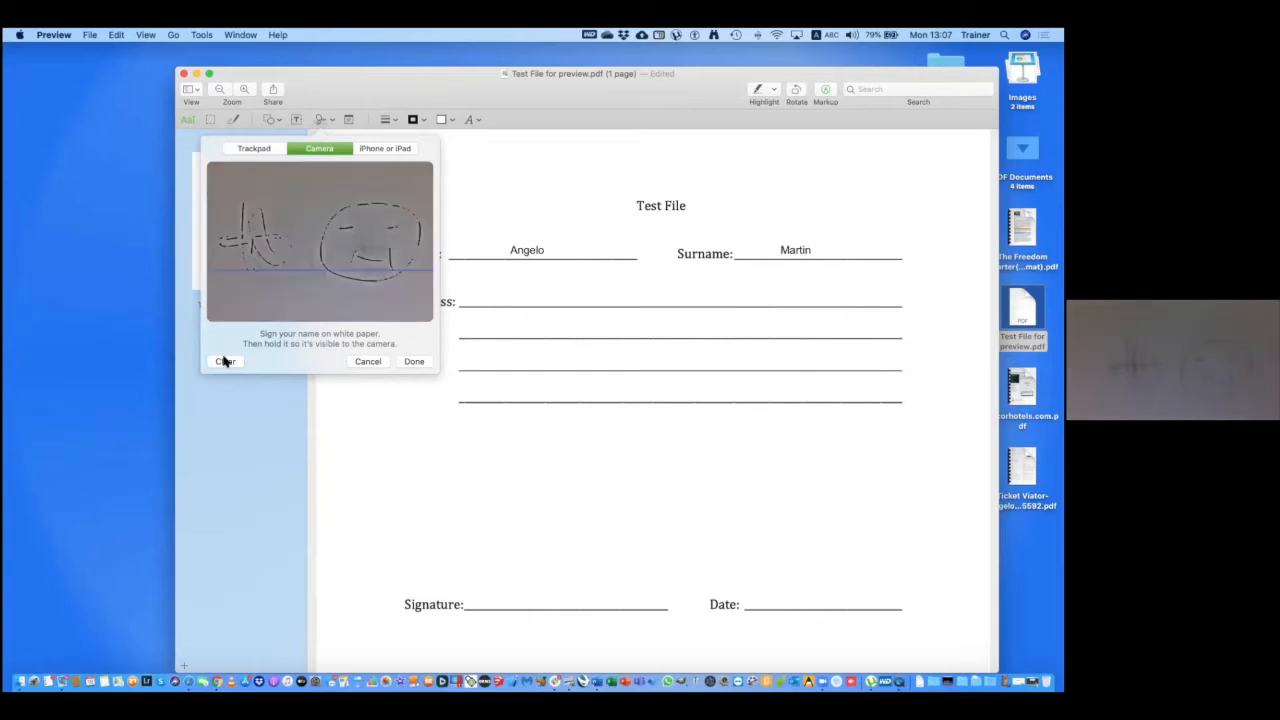
click(414, 362)
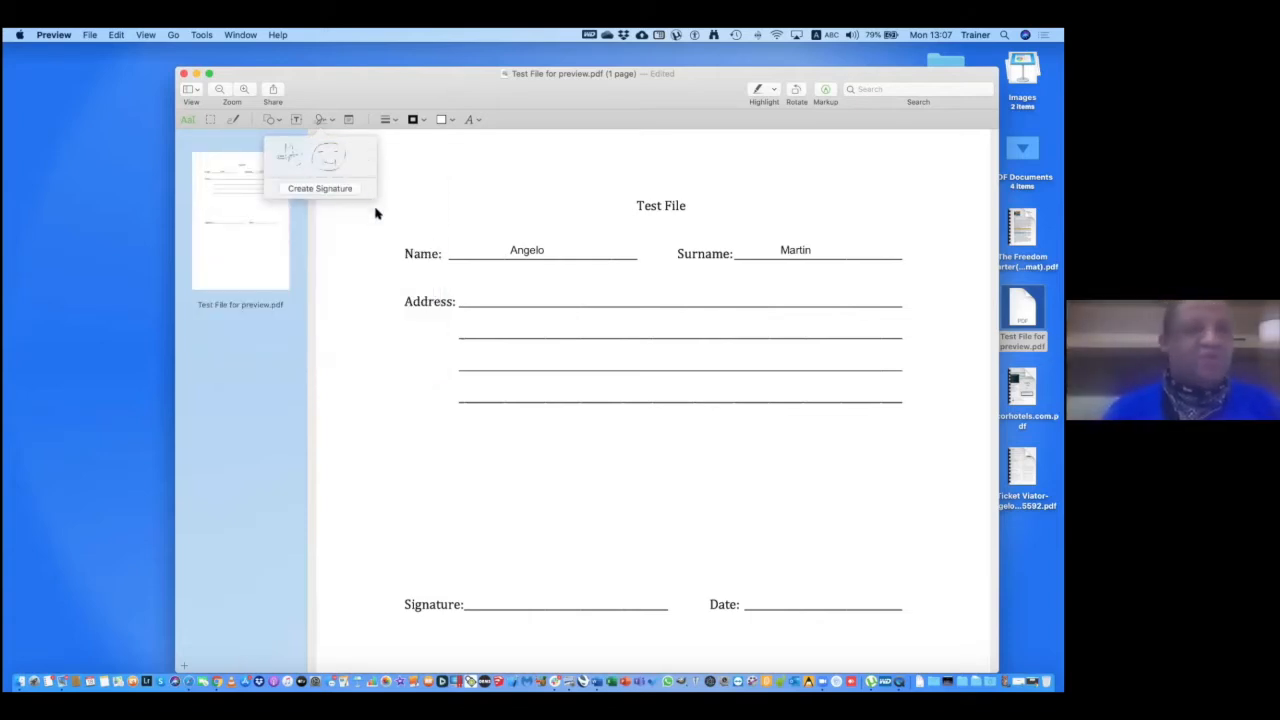
Create a second signature on the iPhone through the iPhone or iPad tab.
click(320, 189)
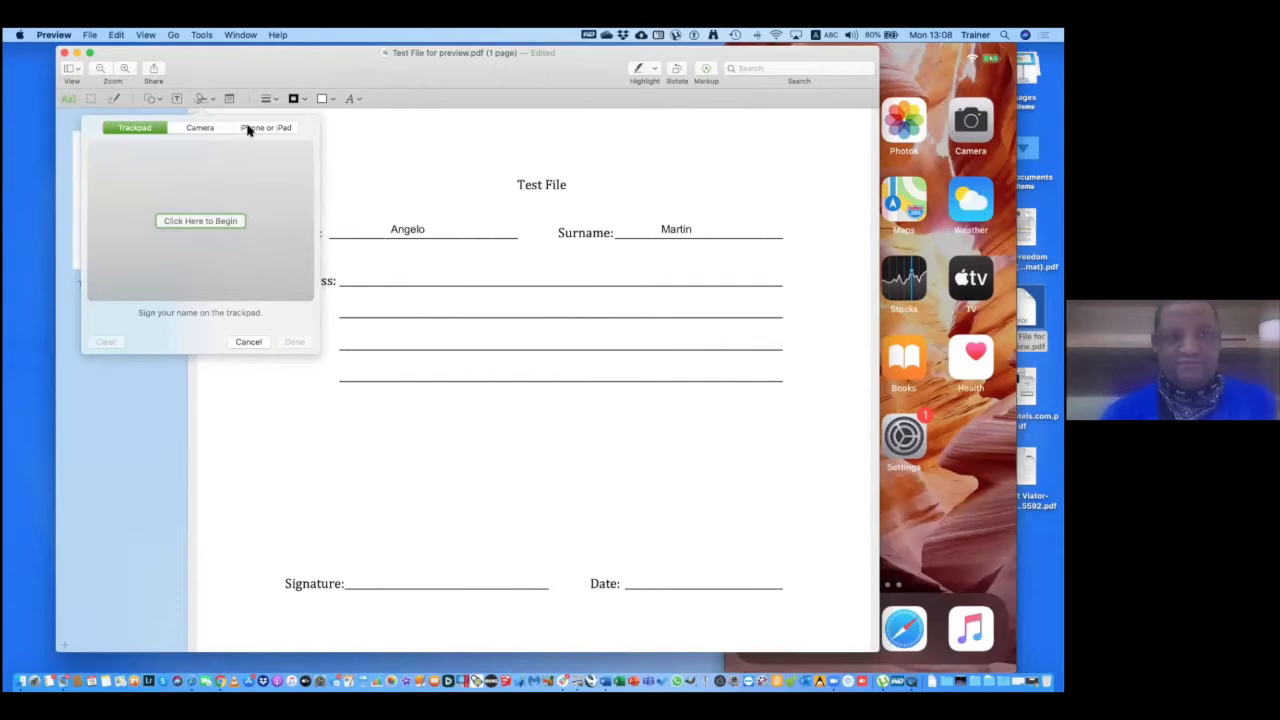
click(248, 130)
click(210, 221)
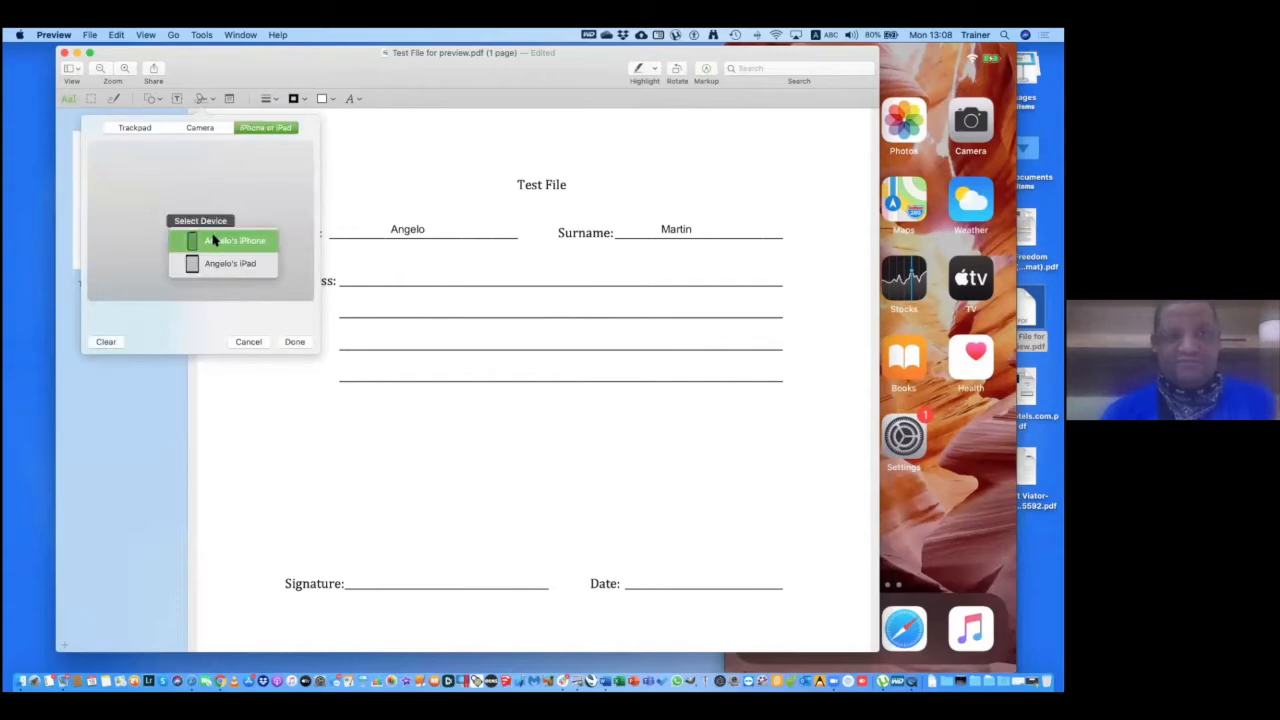
click(213, 240)
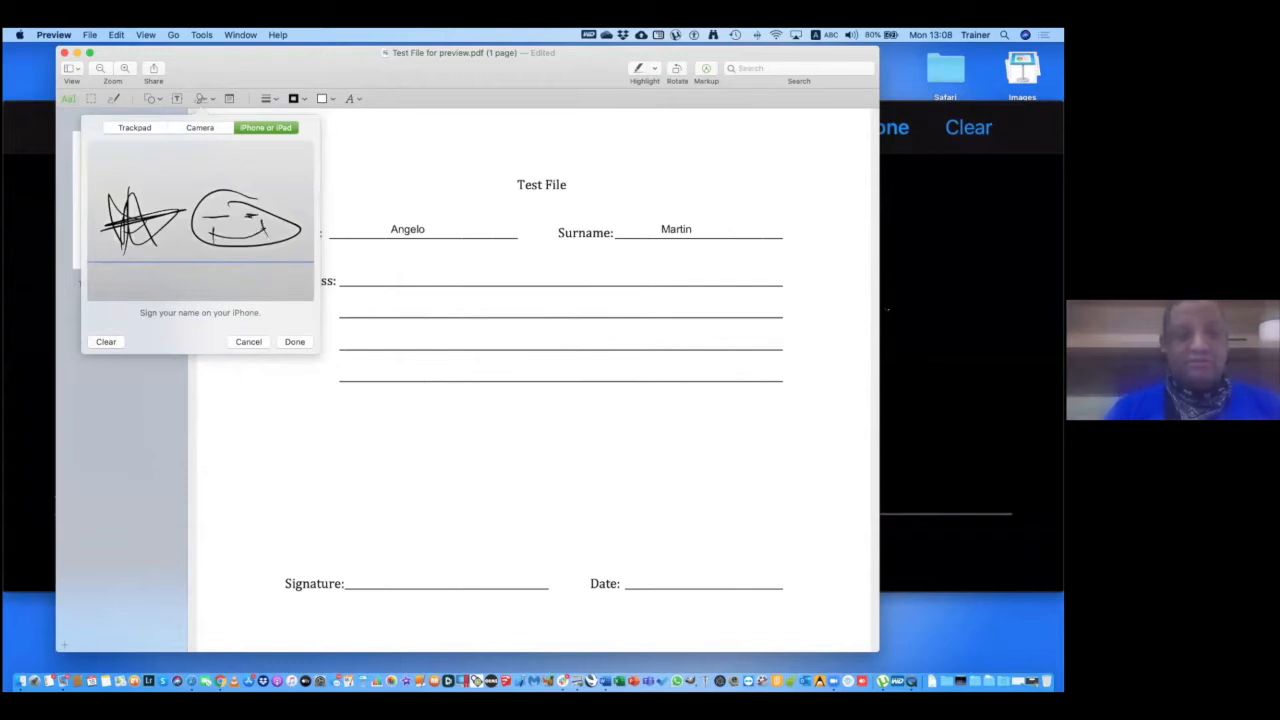
click(287, 342)
click(317, 148)
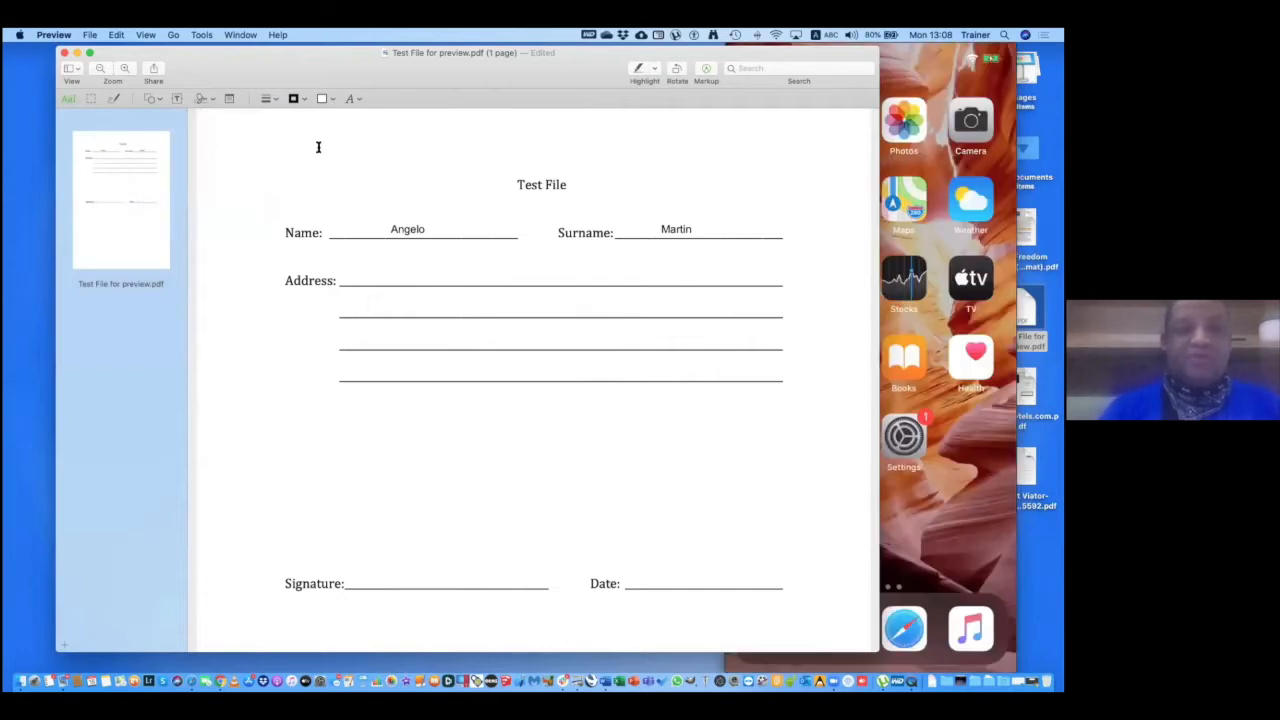
drag(268, 58, 429, 55)
mouse_move(378, 104)
mouse_down()
mouse_move(314, 71)
mouse_move(281, 76)
mouse_up()
click(313, 113)
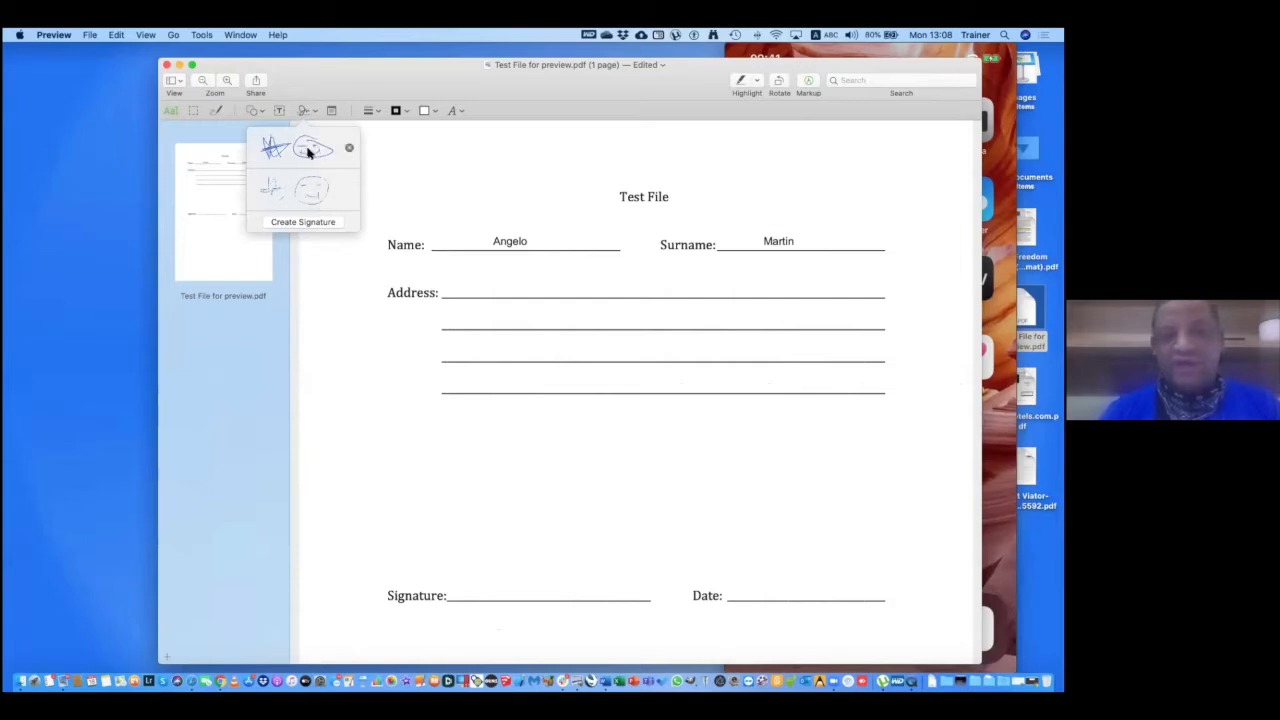
click(308, 151)
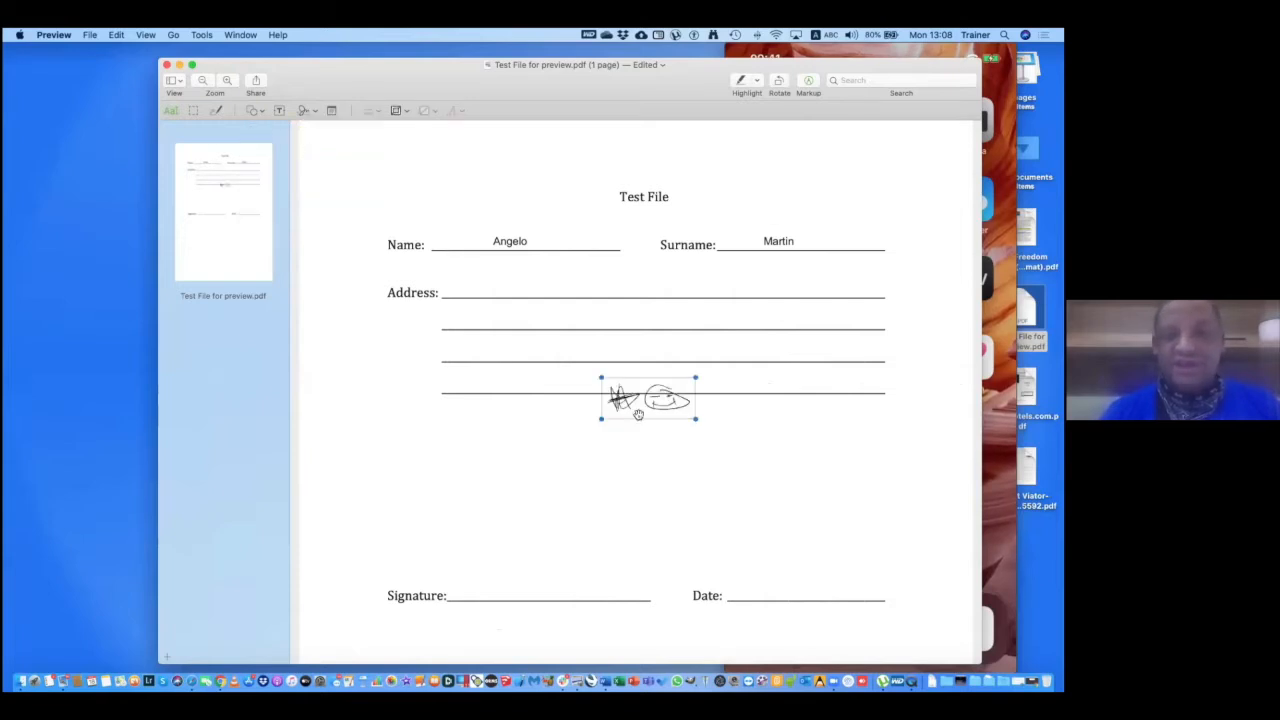
drag(626, 425, 552, 488)
drag(529, 552, 526, 600)
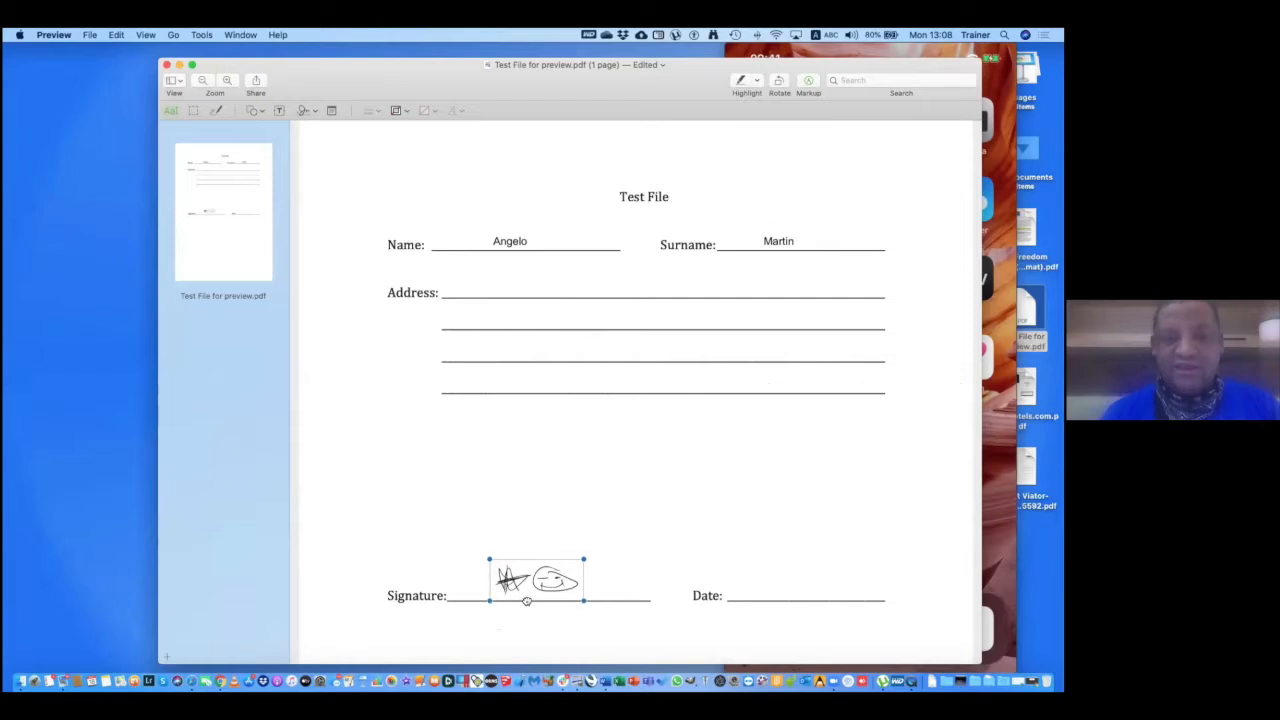
drag(583, 567, 628, 531)
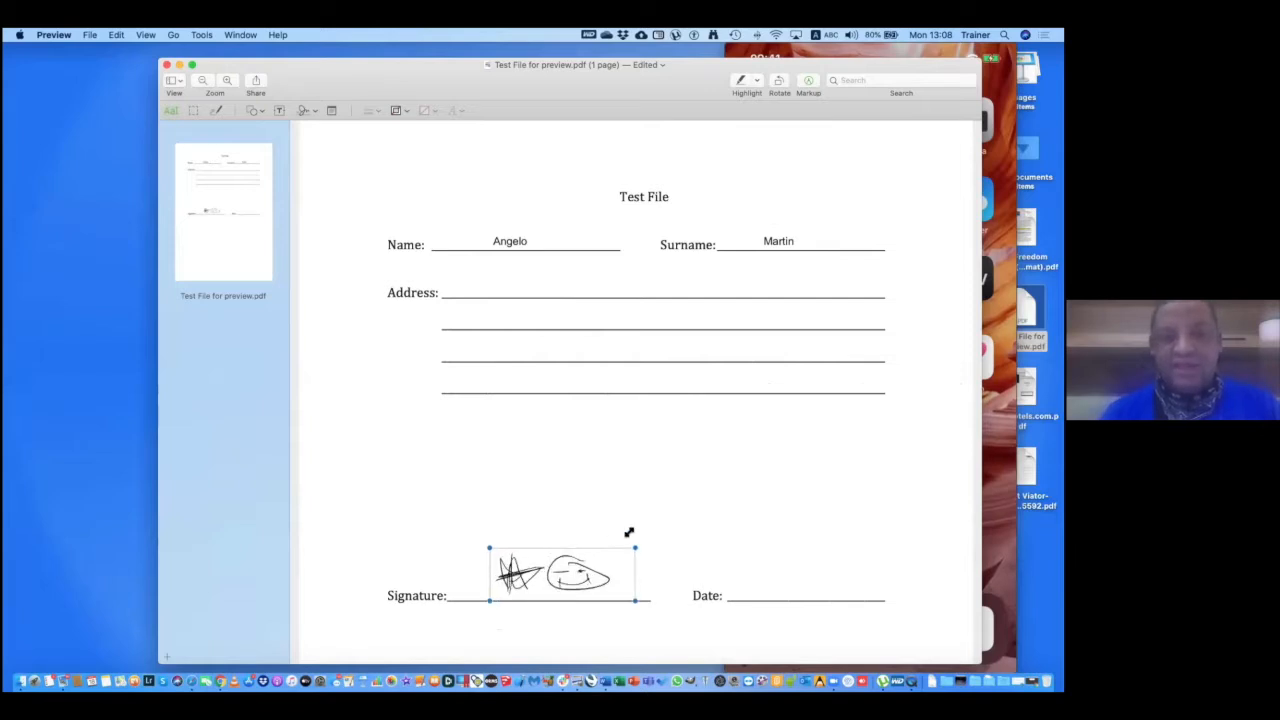
click(729, 538)
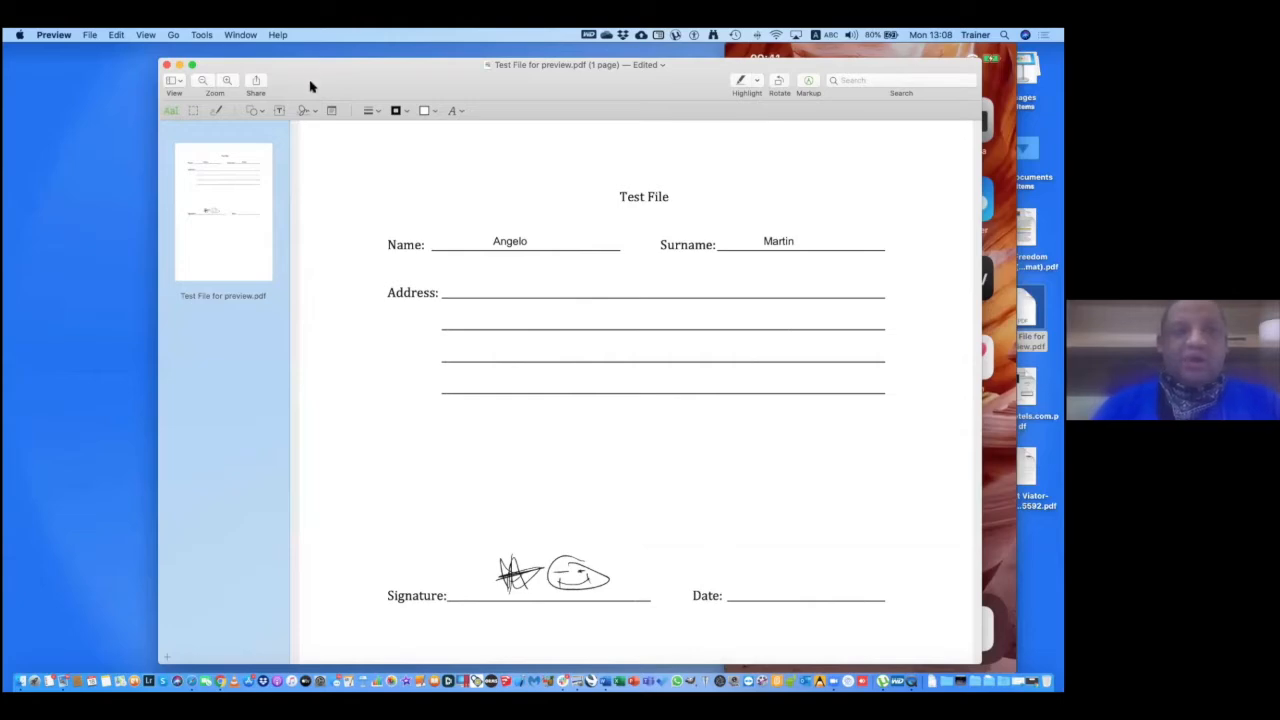
drag(315, 89, 343, 127)
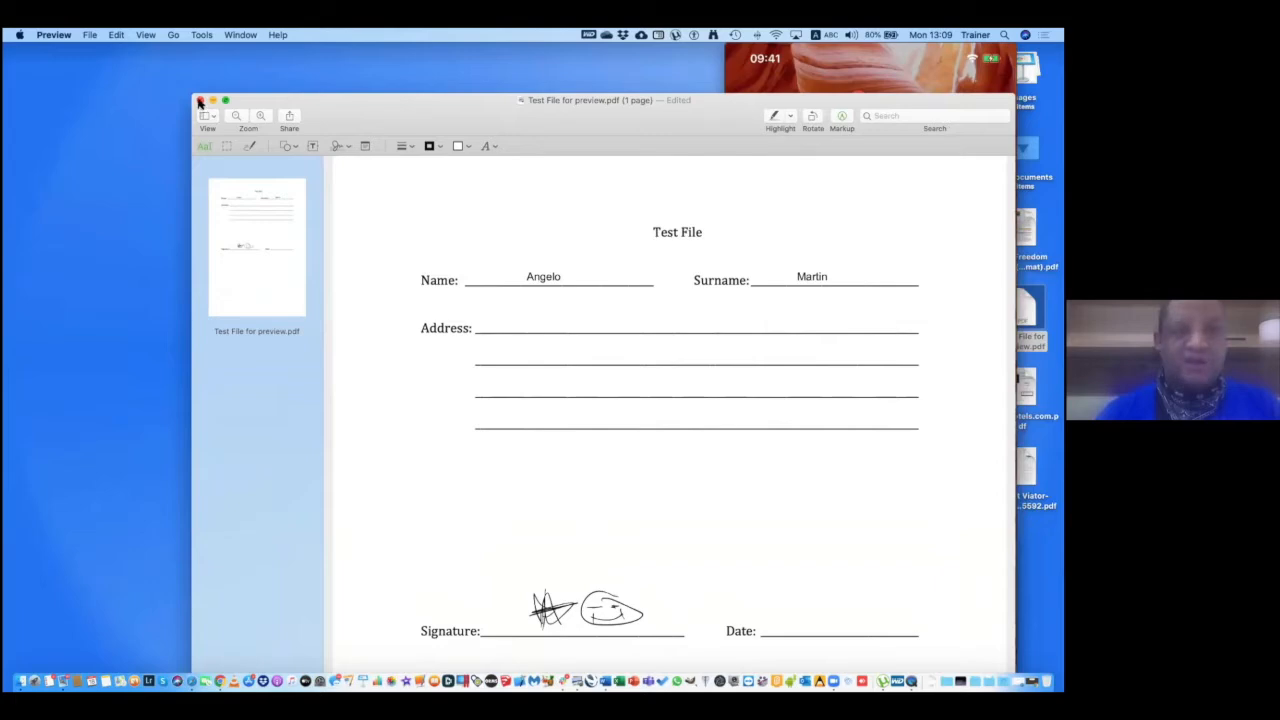
Save the filled-in form with File > Save and close its window.
click(89, 35)
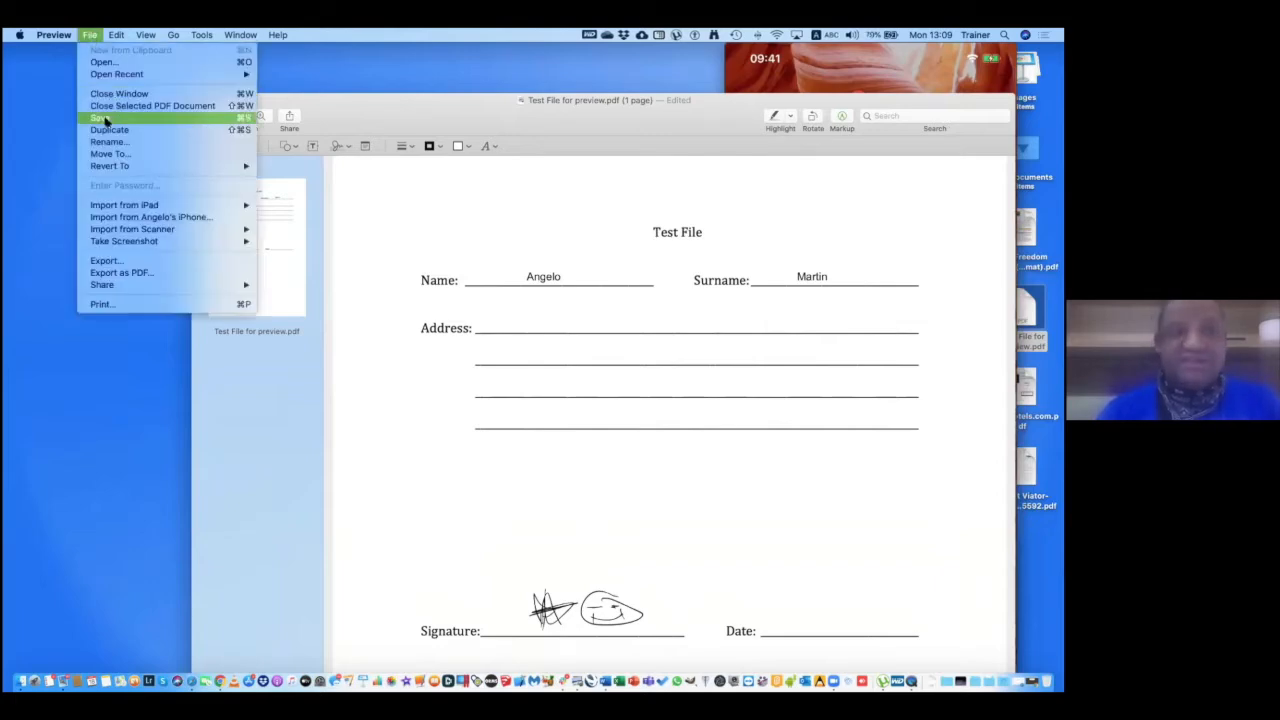
click(102, 118)
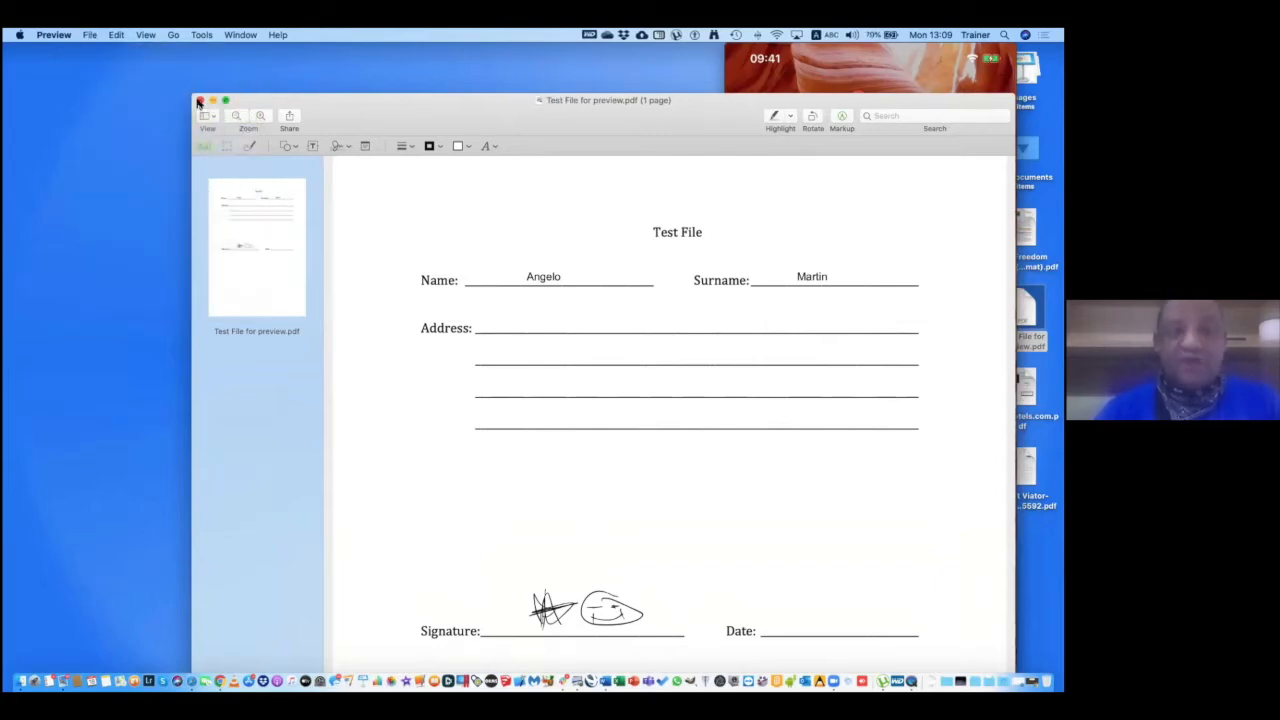
click(199, 101)
mouse_move(914, 57)
drag(920, 52, 610, 62)
Reopen Test File for preview.pdf from the desktop and check the name and surname boxes.
click(997, 307)
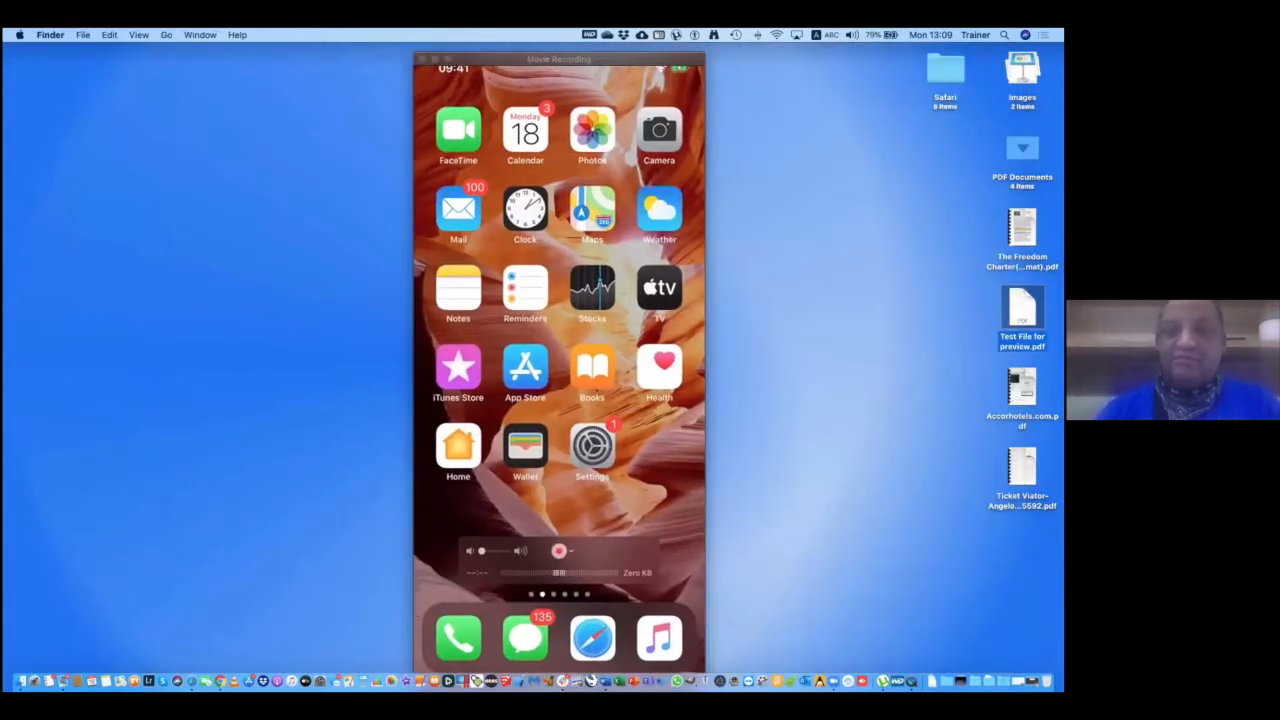
double_click(997, 307)
click(363, 227)
click(624, 222)
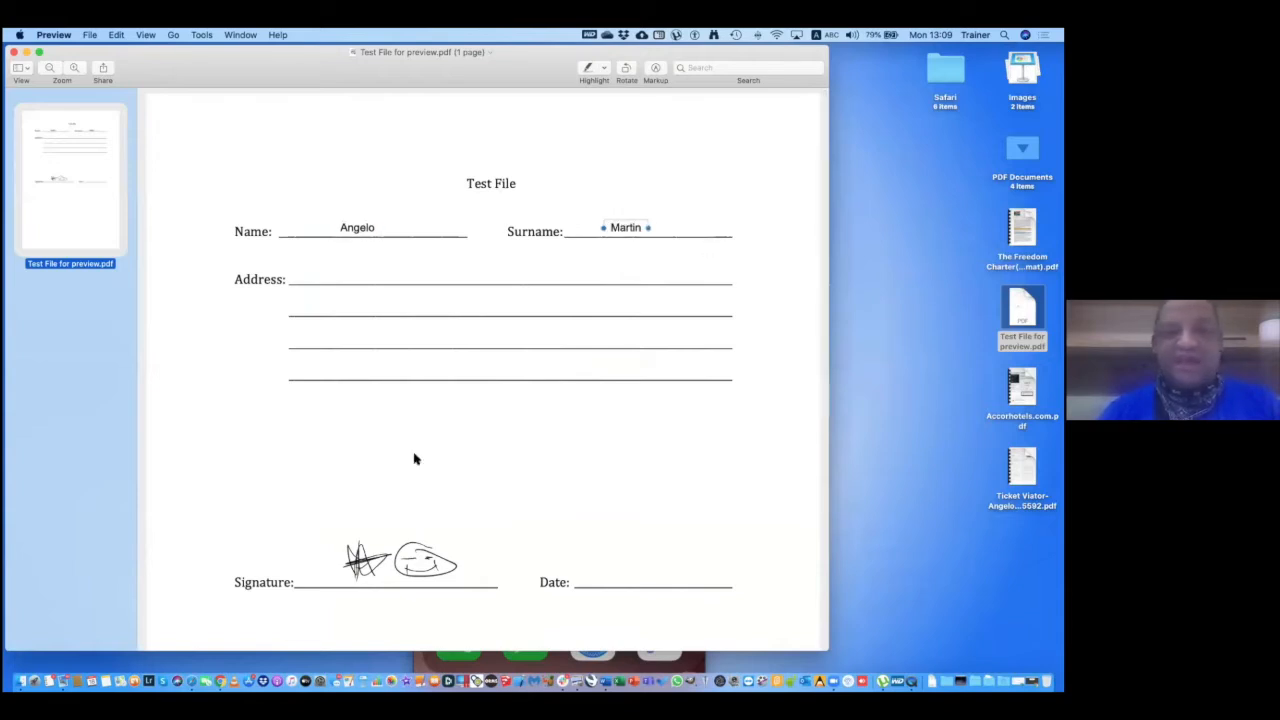
click(357, 228)
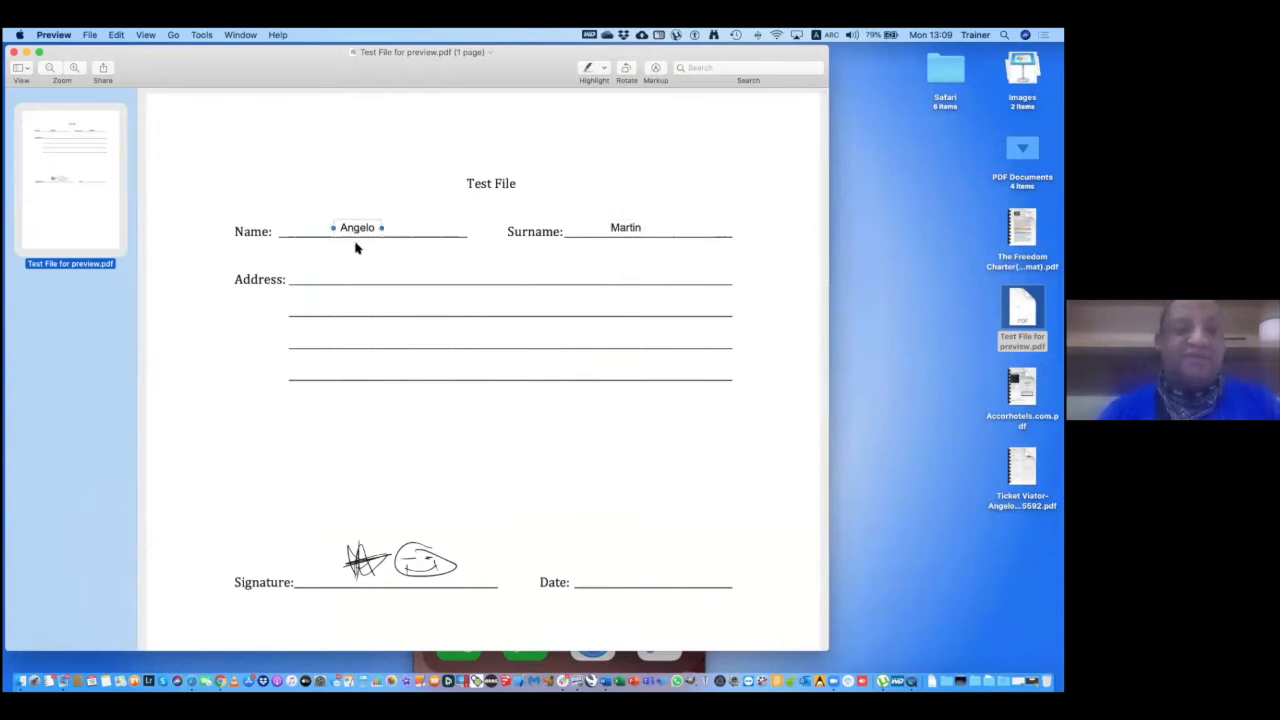
click(356, 562)
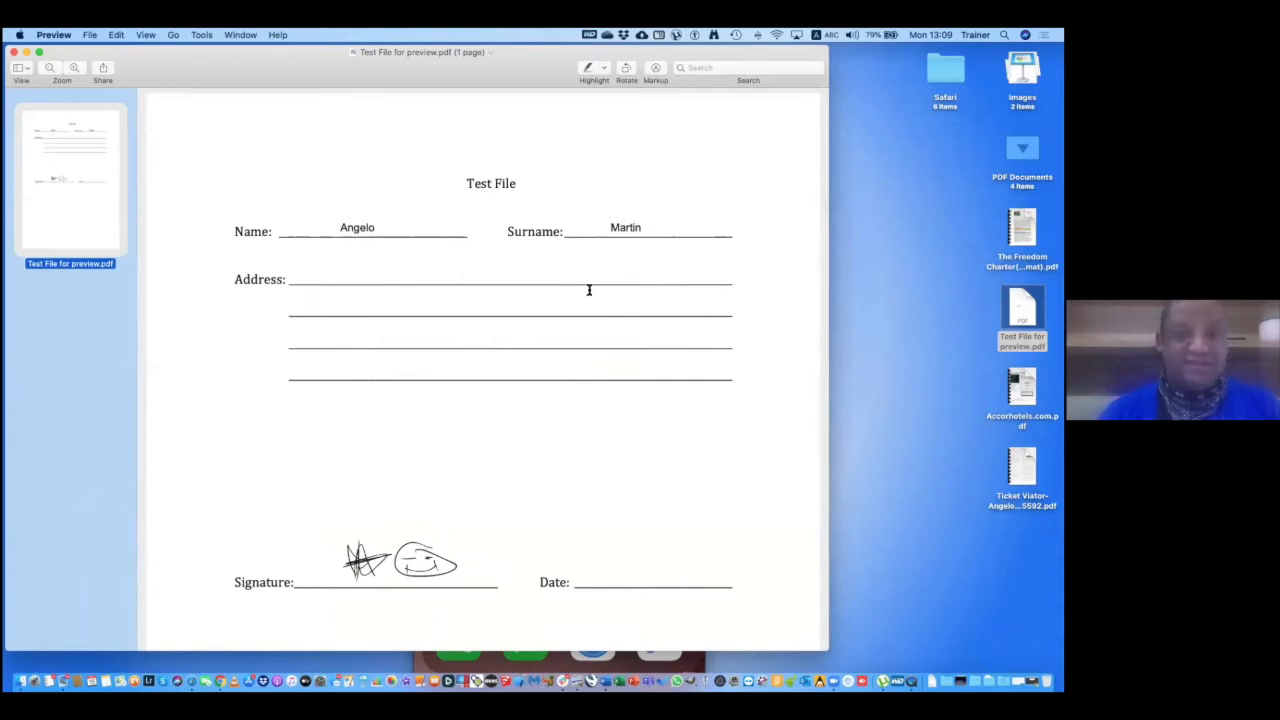
click(360, 229)
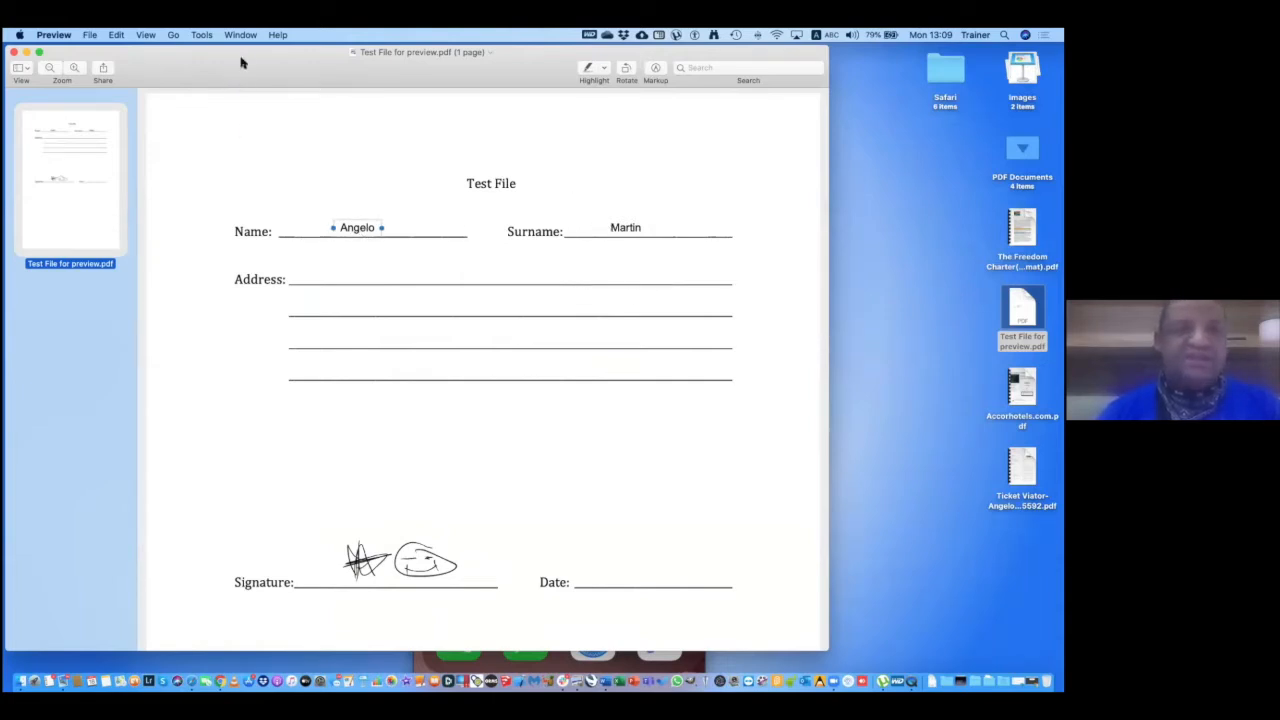
drag(250, 60, 329, 57)
click(90, 35)
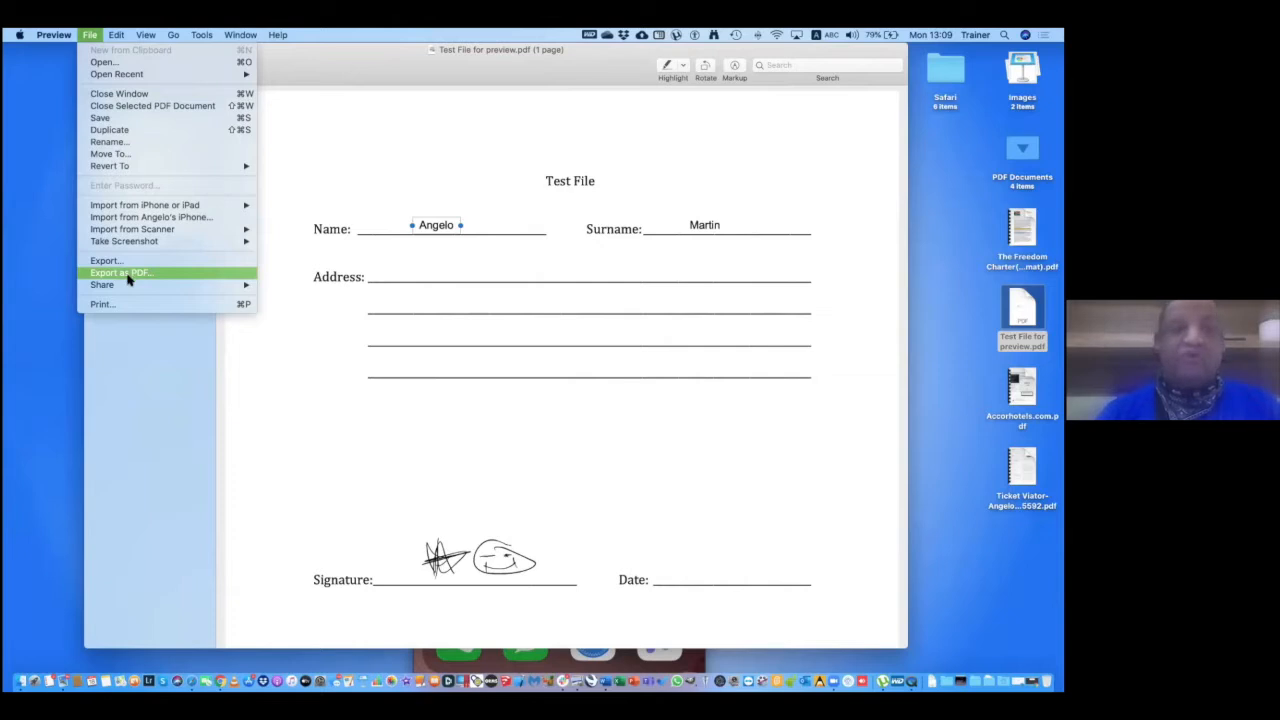
Print the form to PDF as Test File.pdf, saved on the Desktop.
click(116, 308)
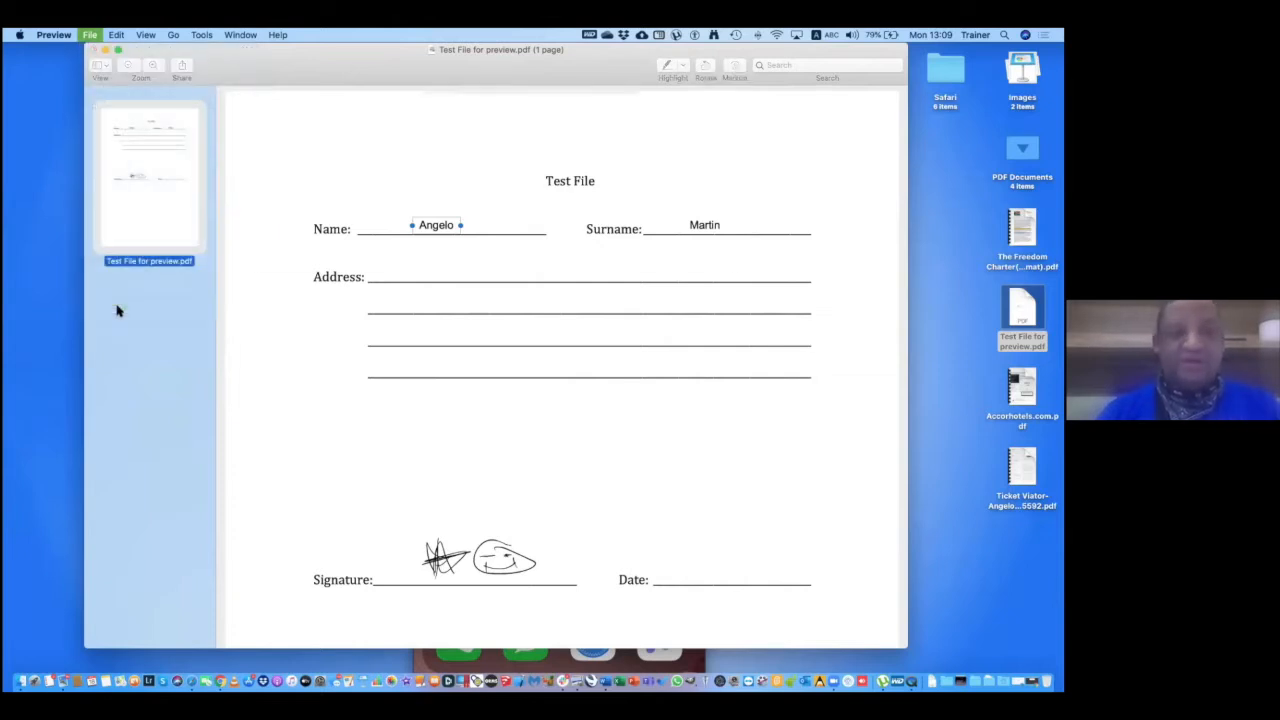
click(322, 379)
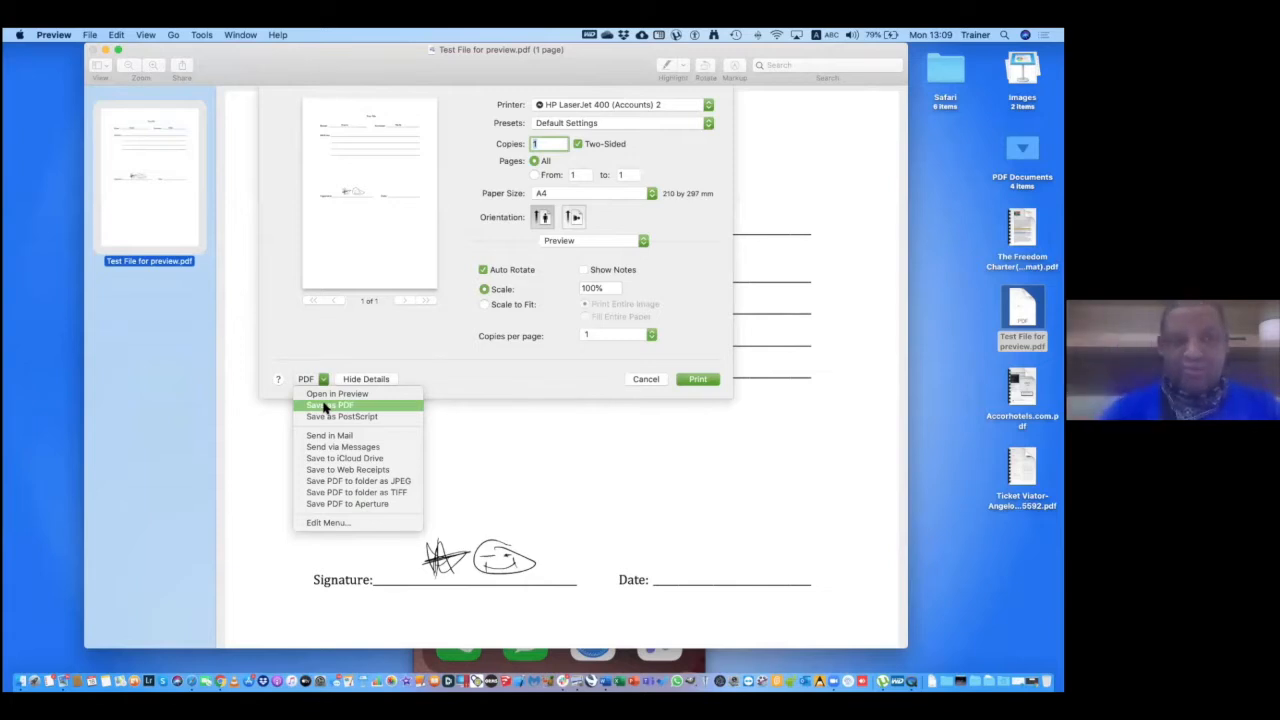
click(323, 406)
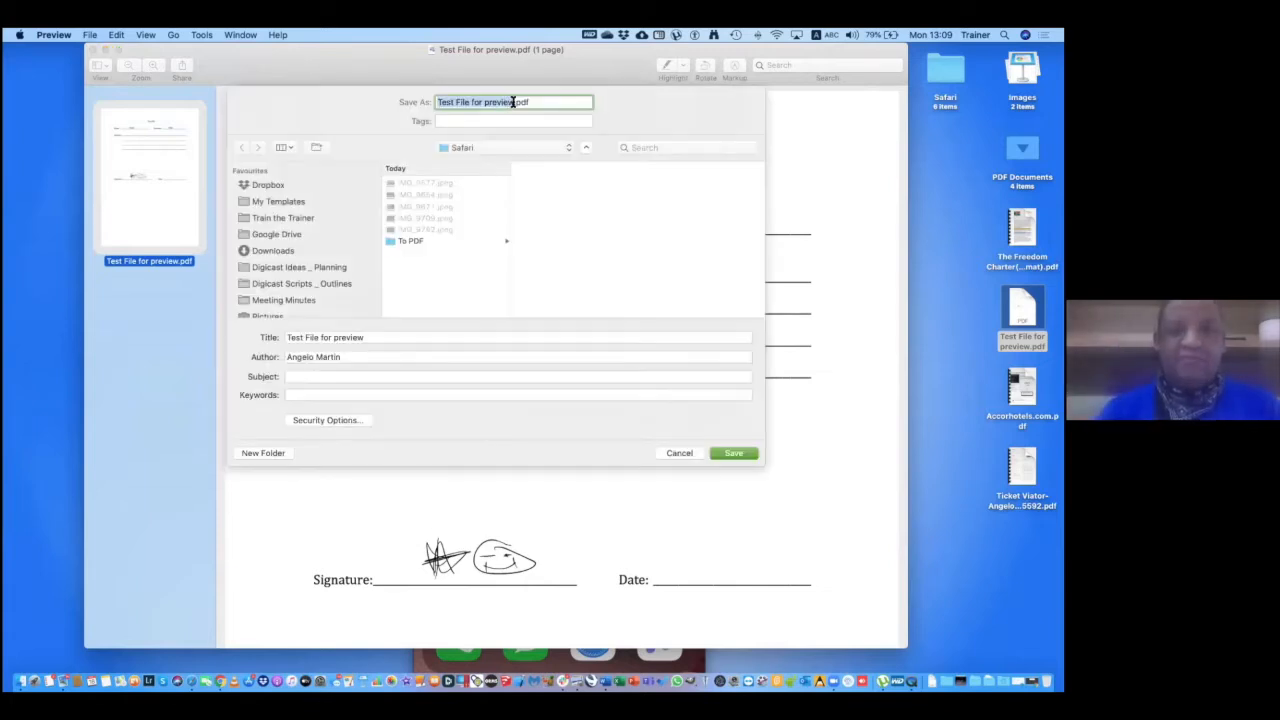
click(512, 102)
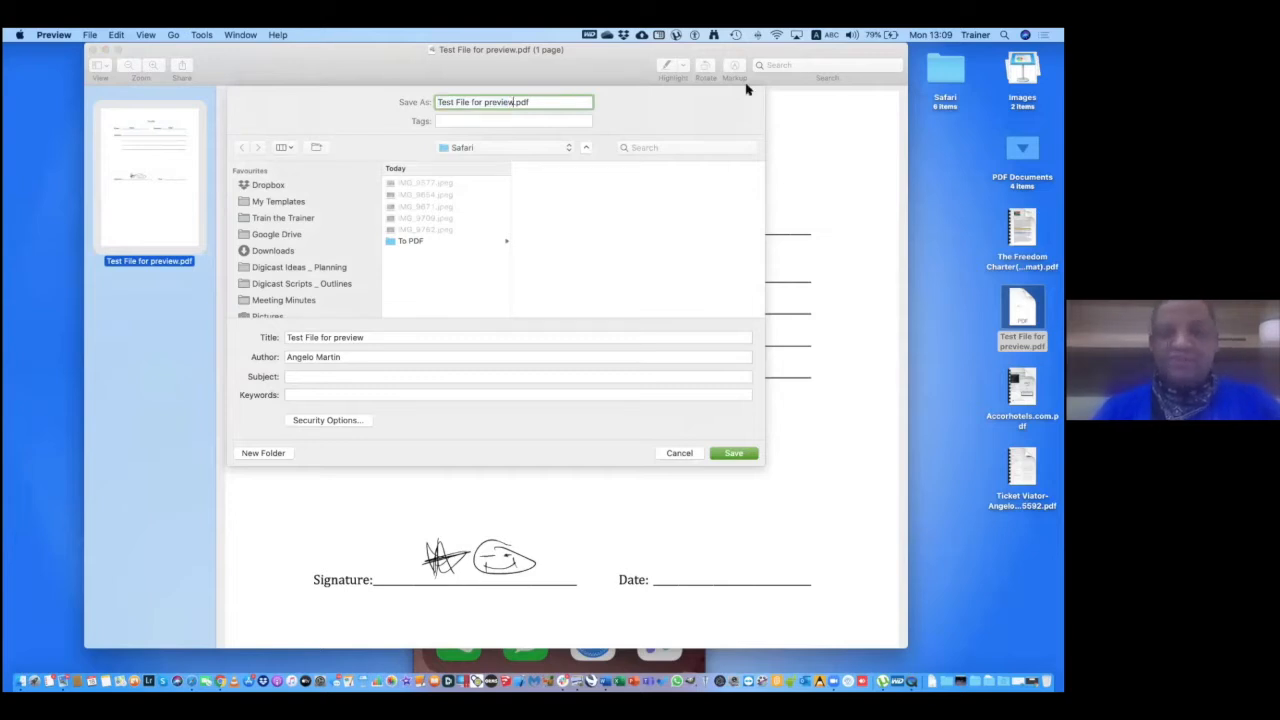
text(1)
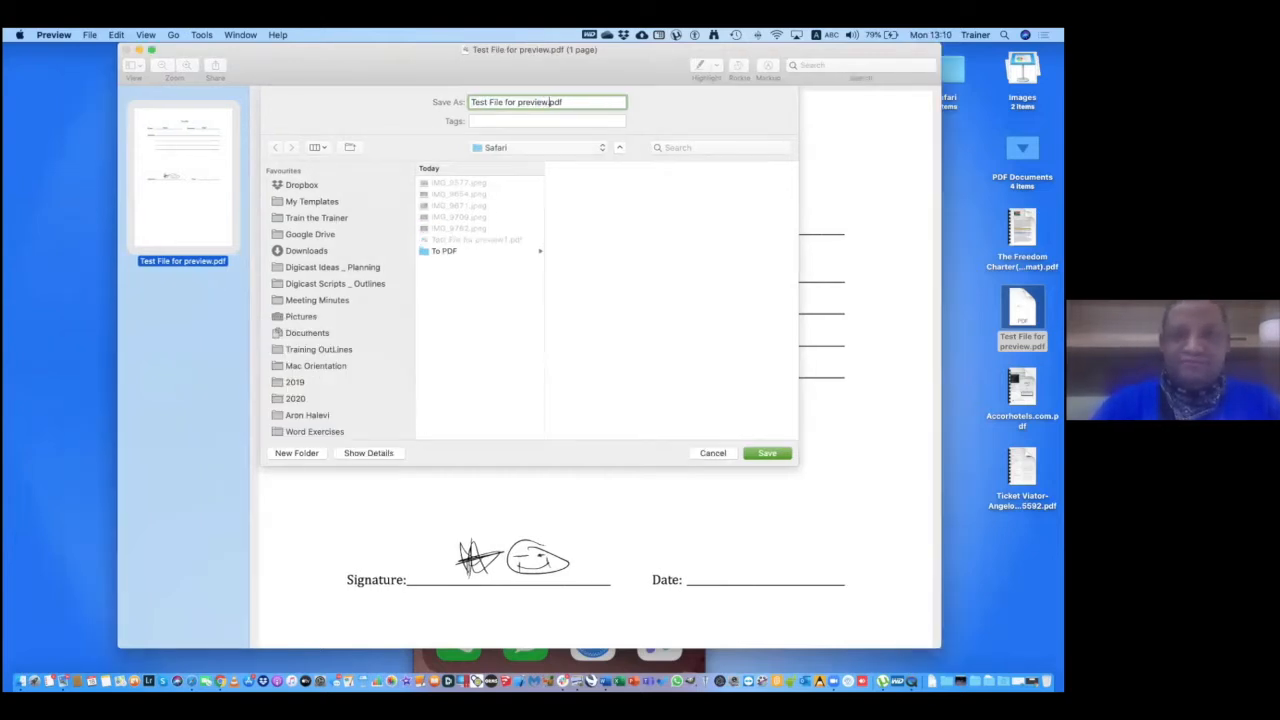
key(BackSpace)
key(BackSpace)
key(BackSpace)
key(BackSpace)
key(BackSpace)
key(BackSpace)
key(BackSpace)
key(BackSpace)
key(BackSpace)
key(BackSpace)
key(BackSpace)
key(BackSpace)
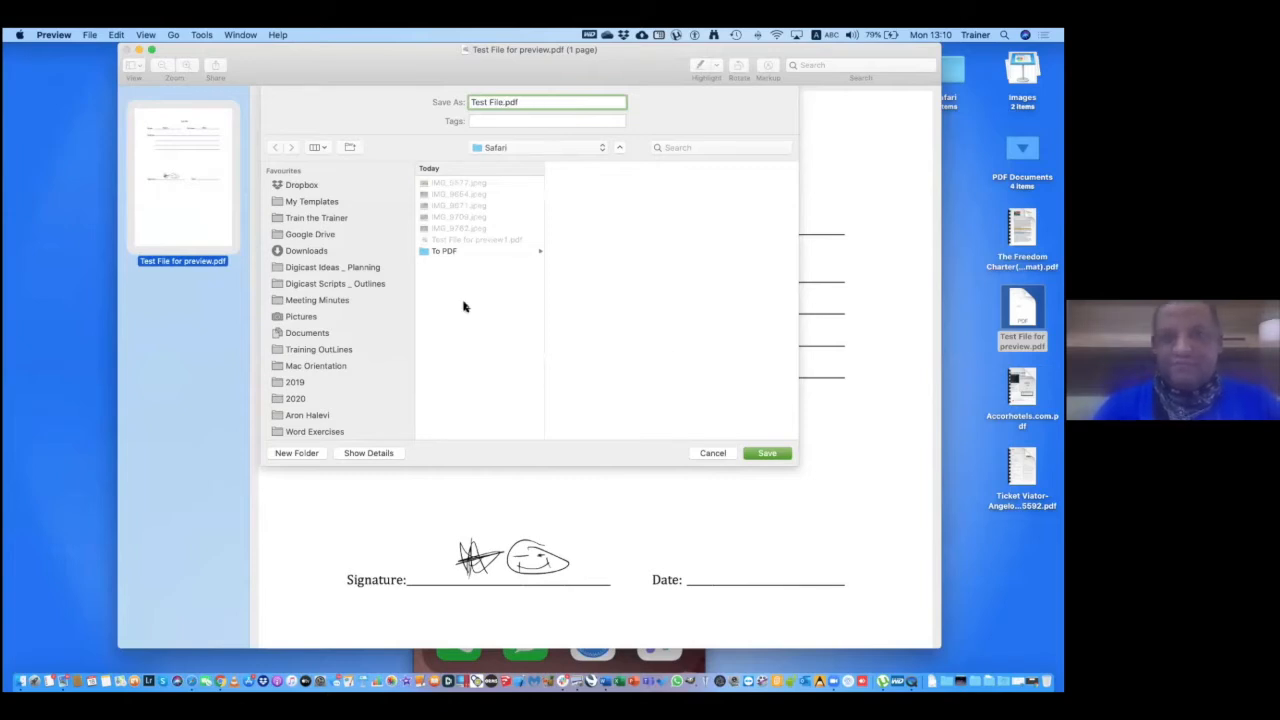
scroll(312, 367, down, 5)
click(314, 340)
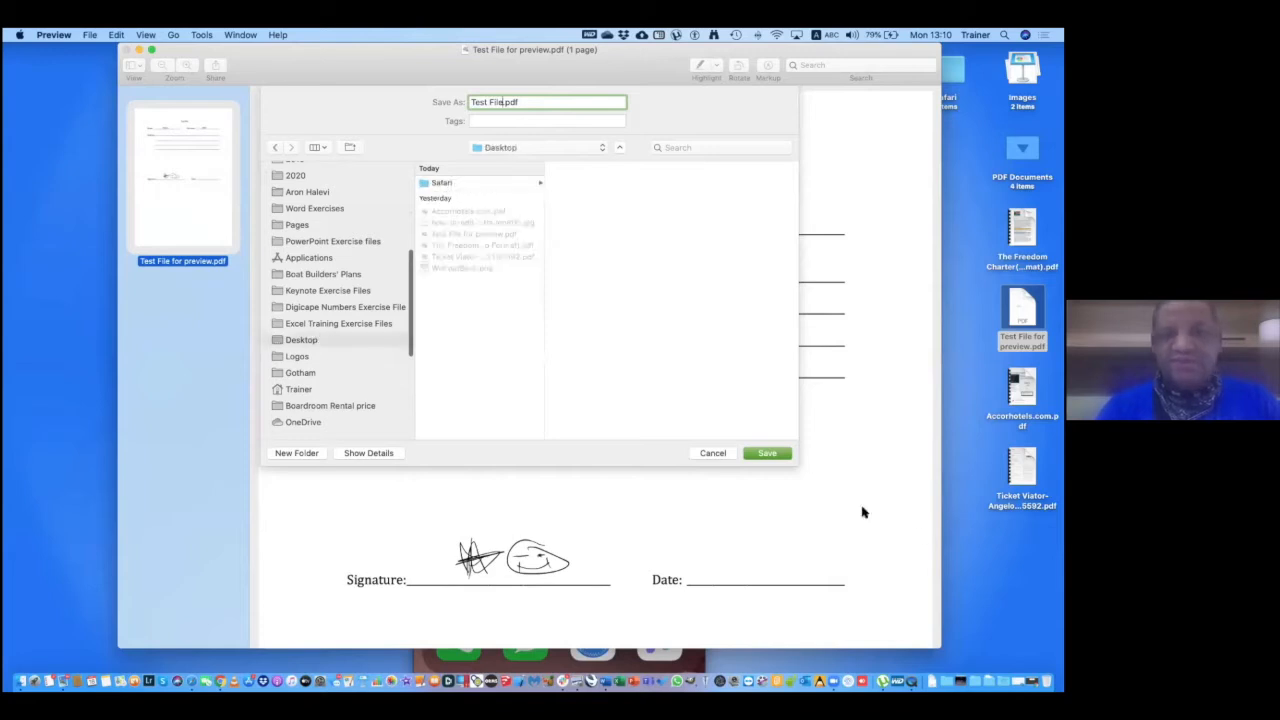
click(781, 456)
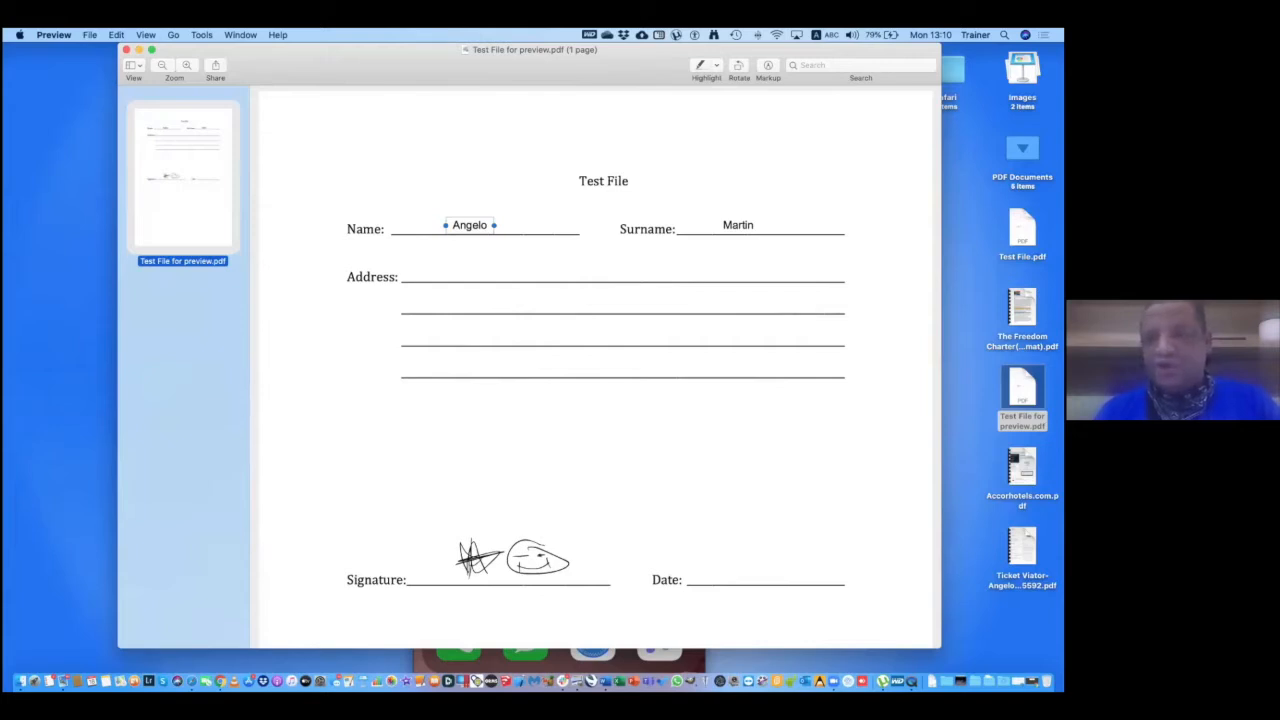
Inspect the exported Test File.pdf, then close it and the original form.
double_click(1022, 230)
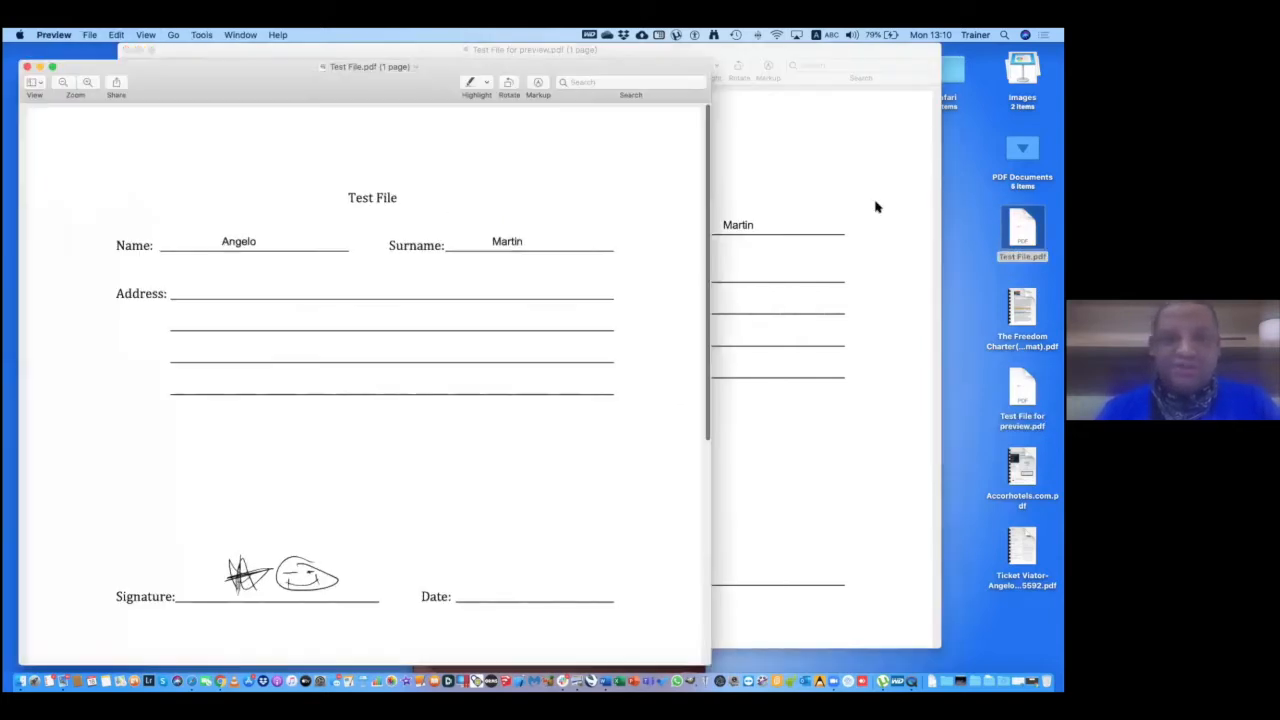
drag(240, 80, 465, 163)
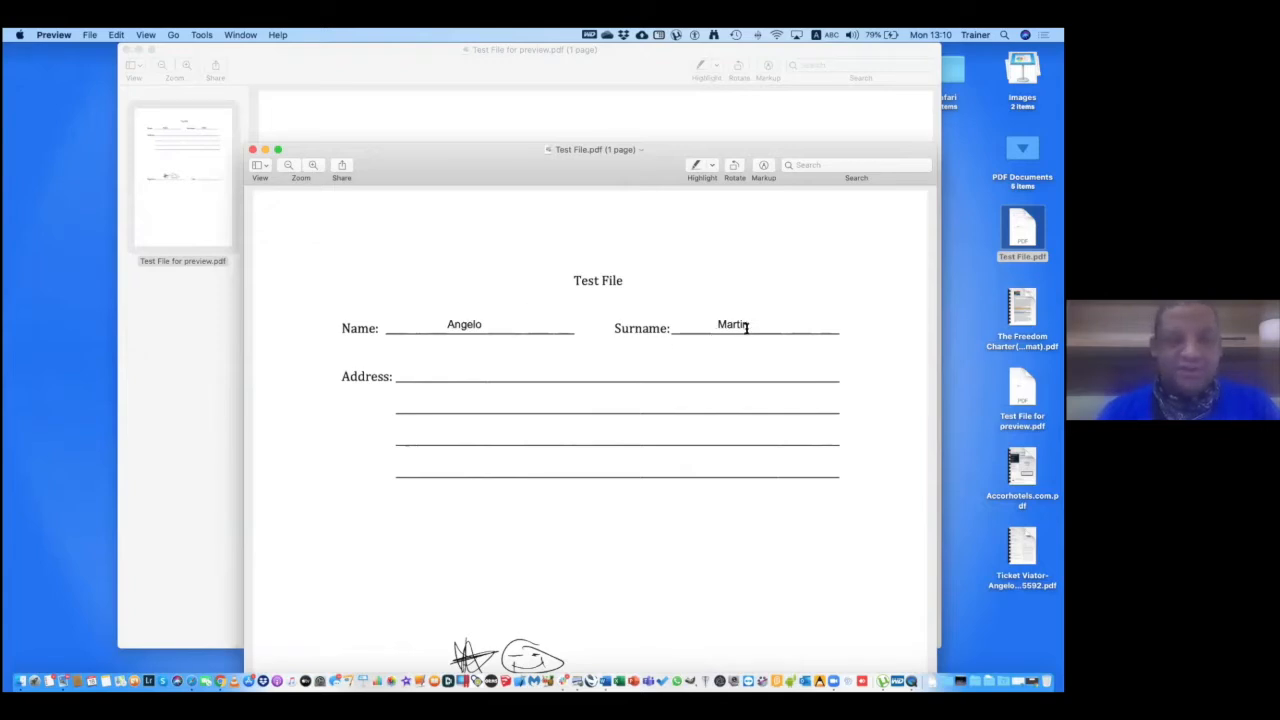
click(253, 149)
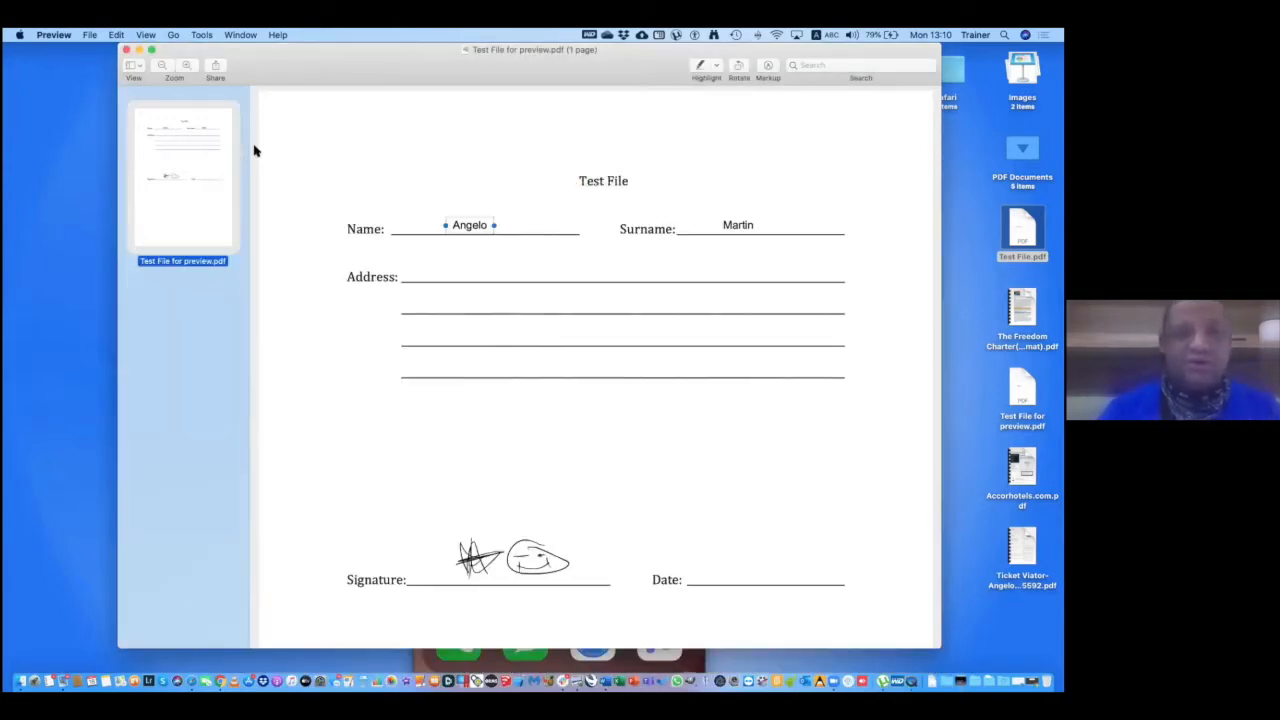
click(126, 50)
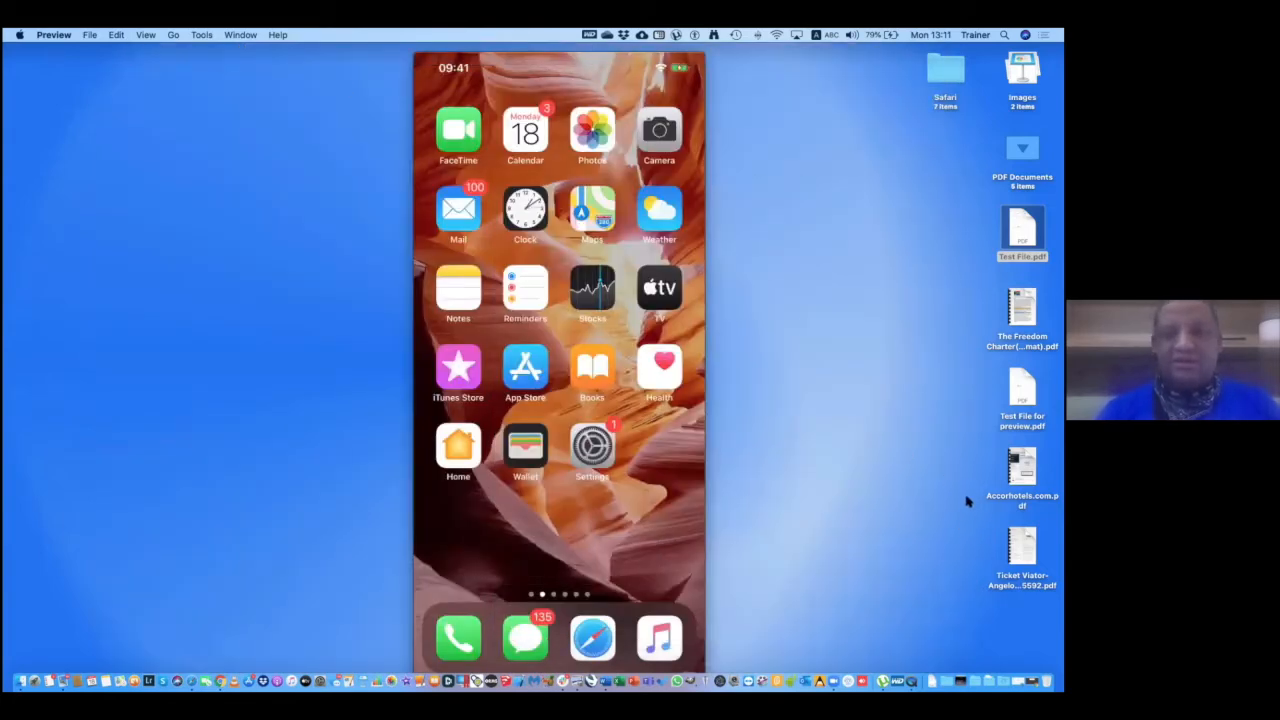
Open The Freedom Charter(Auto Format).pdf and read the sticky note in the wealth section.
double_click(1022, 308)
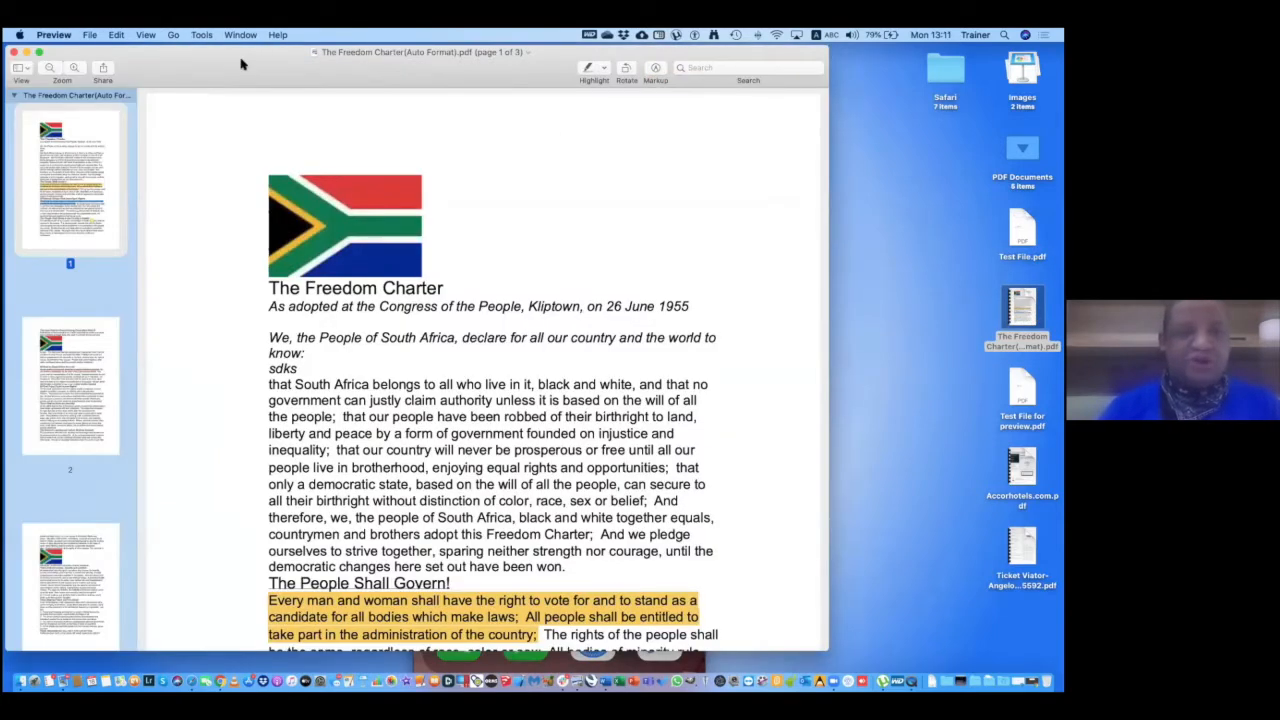
mouse_move(368, 54)
mouse_down()
mouse_move(515, 69)
mouse_move(348, 40)
mouse_up()
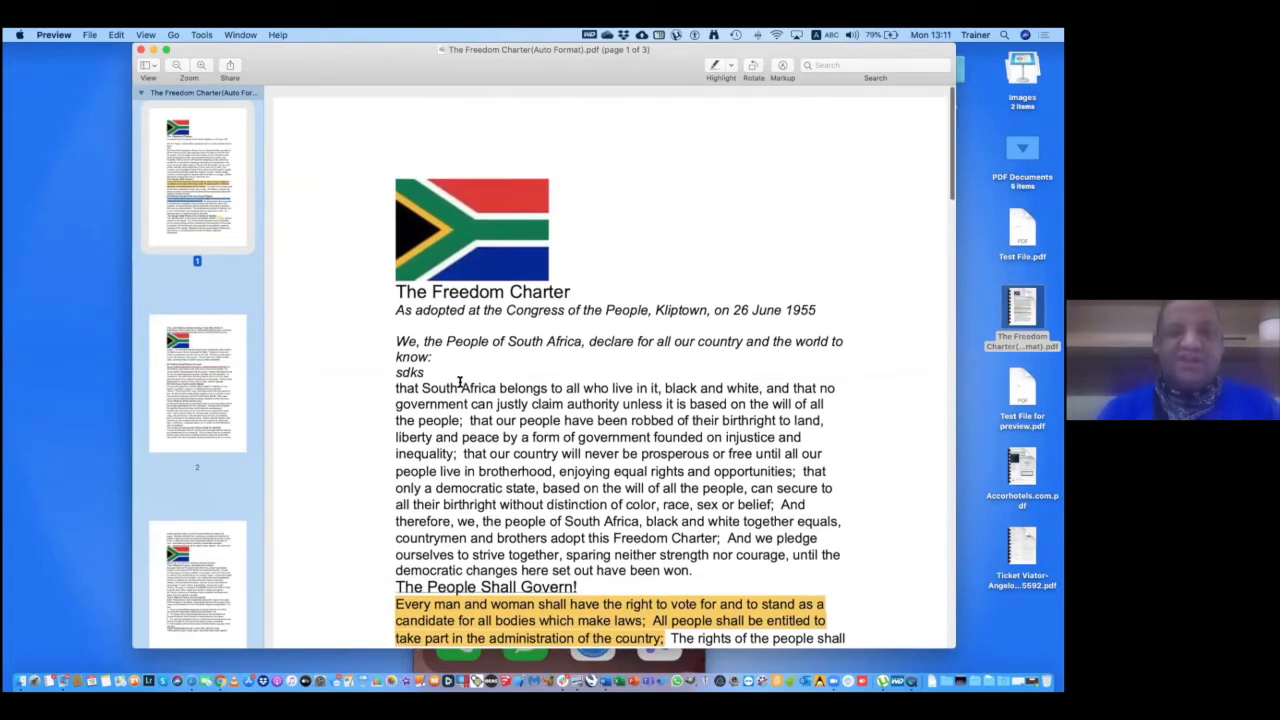
scroll(560, 350, down, 6)
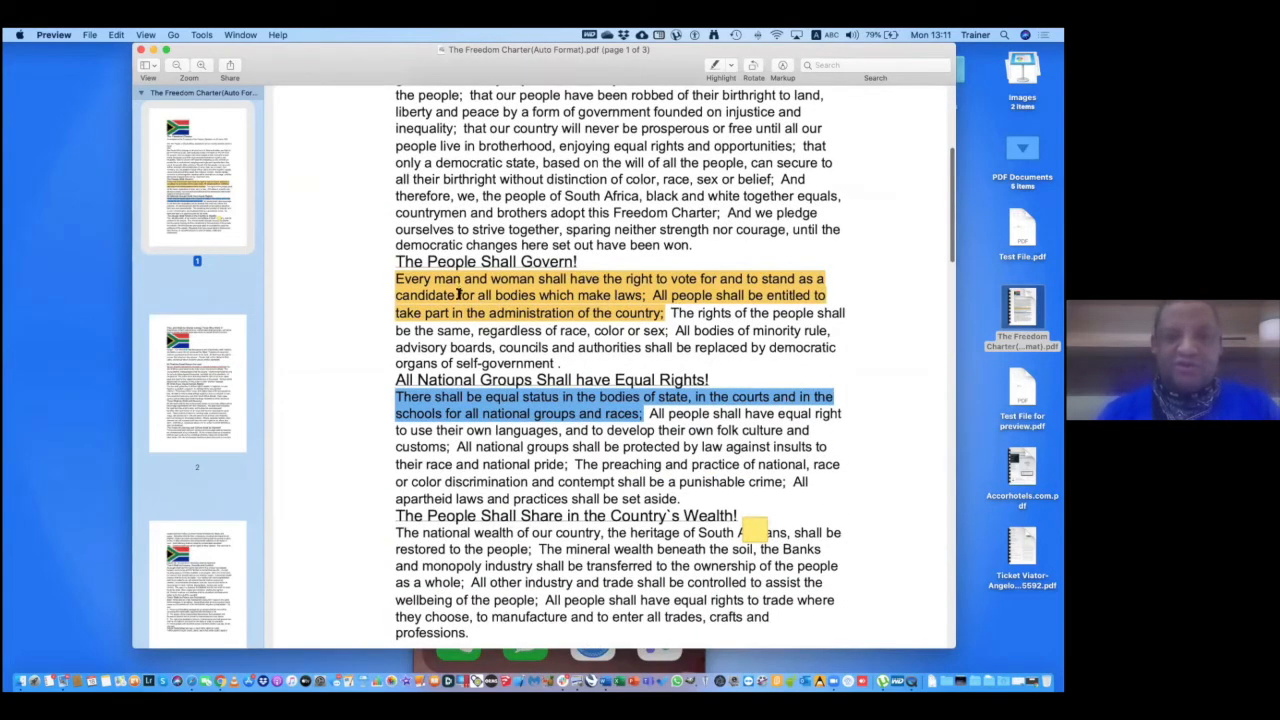
click(749, 531)
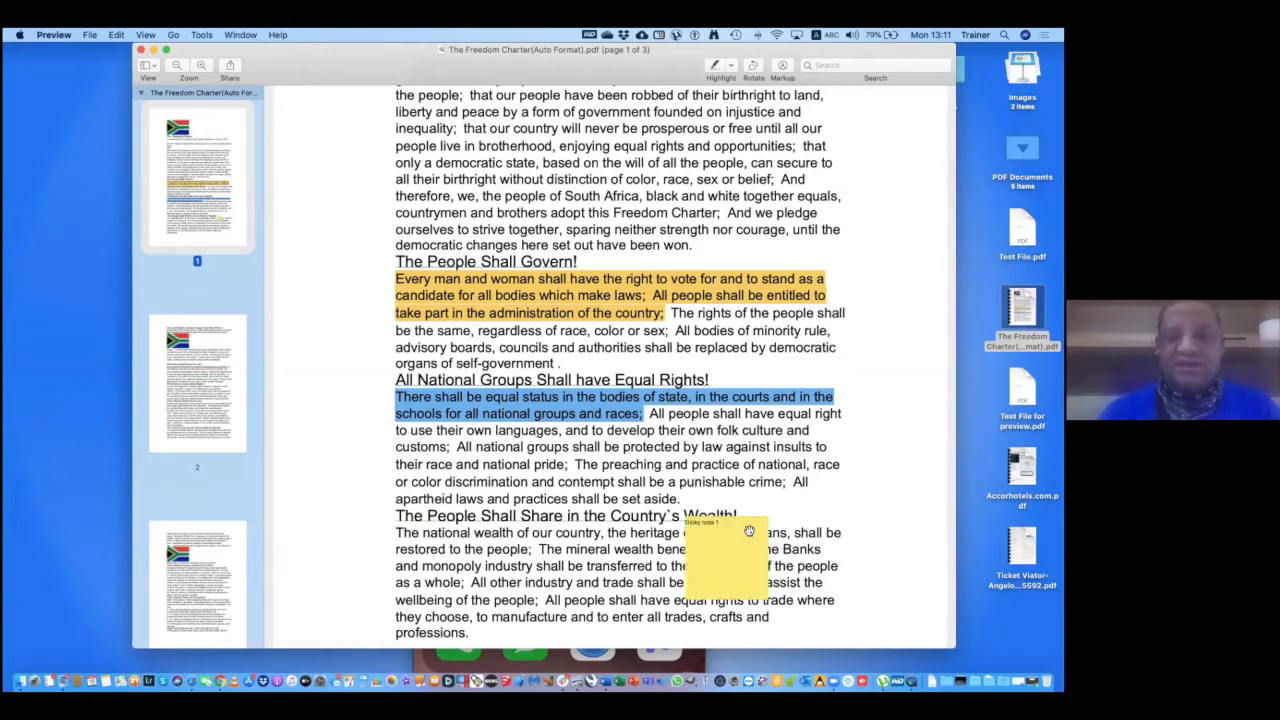
click(754, 523)
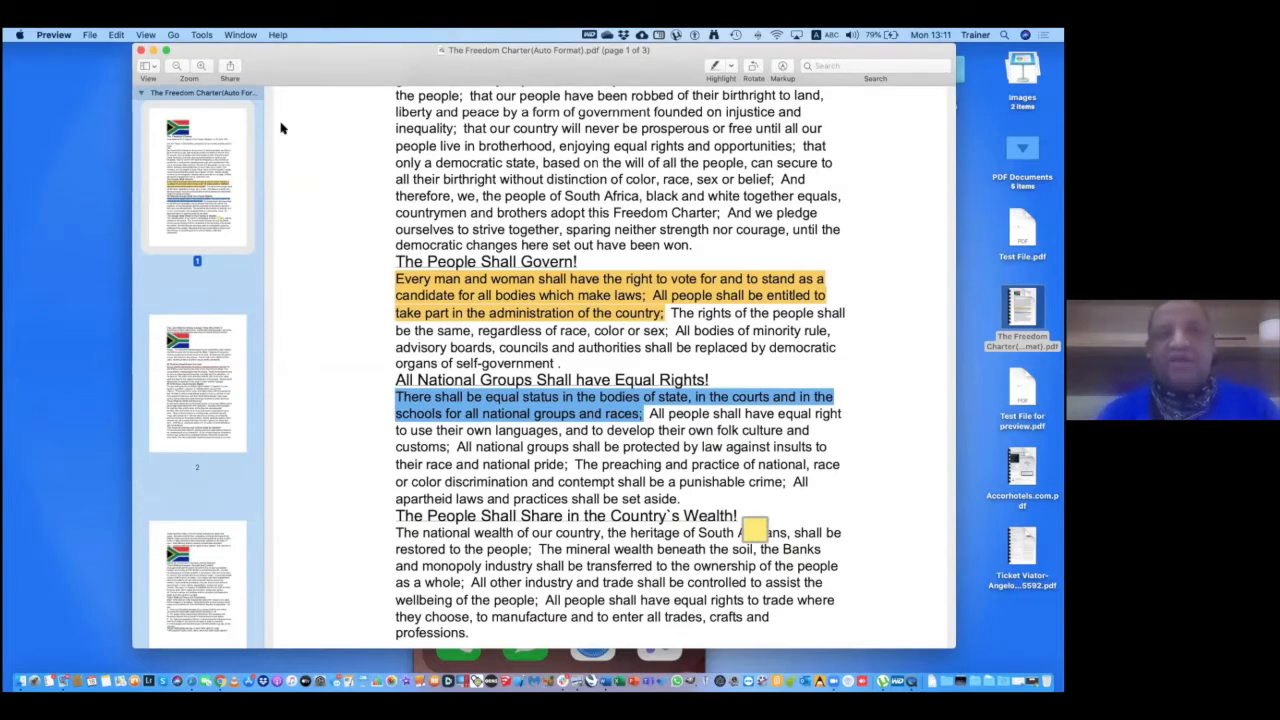
Turn on the Highlight tool in the Preview toolbar.
drag(271, 50, 281, 128)
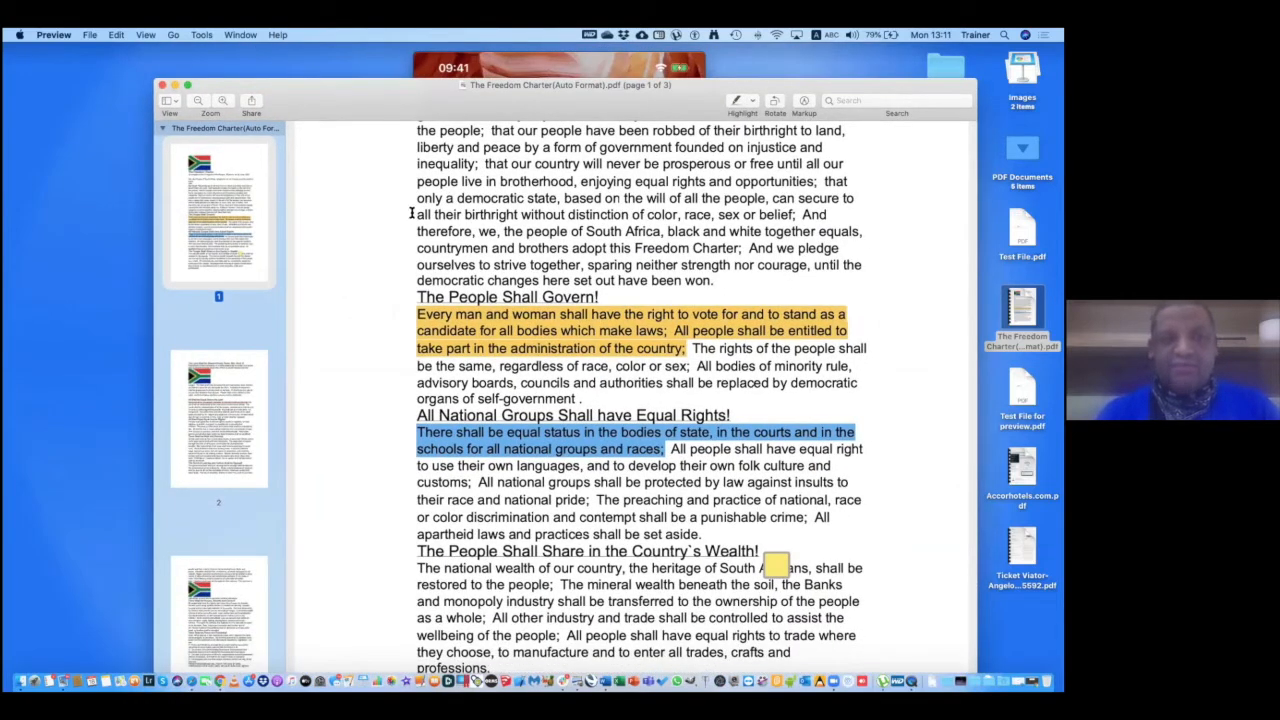
scroll(240, 508, down, 2)
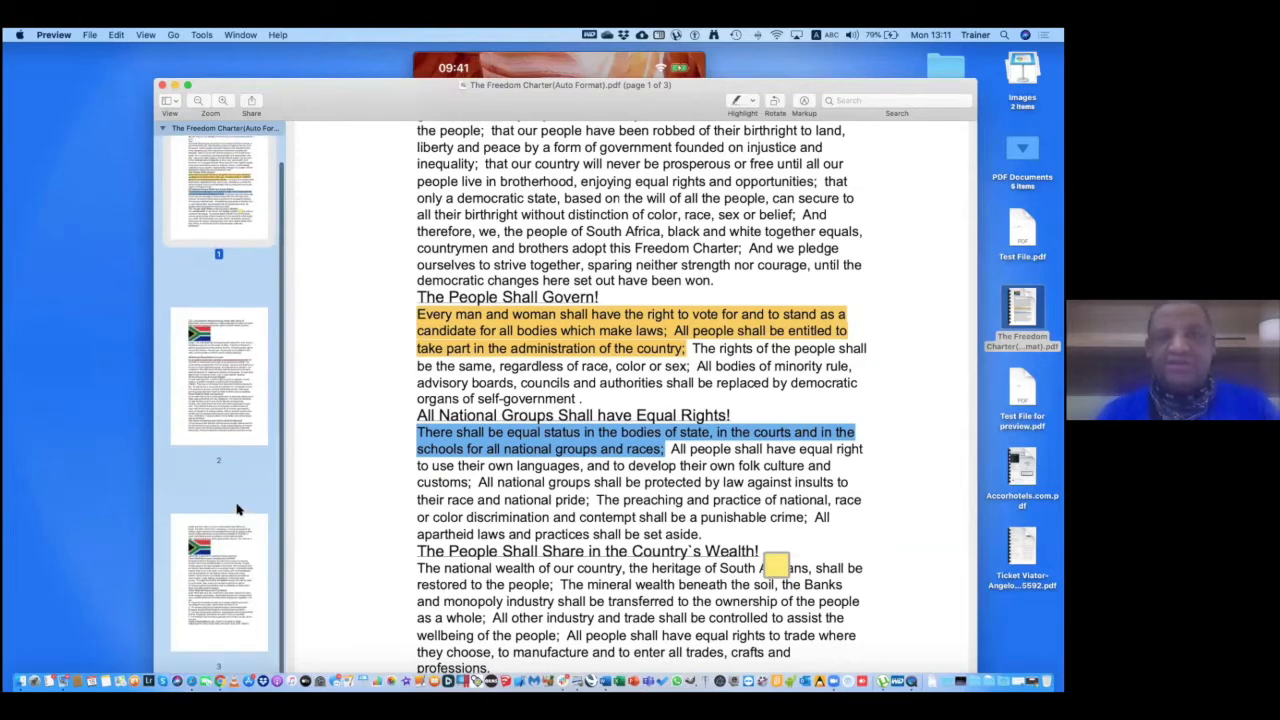
scroll(237, 510, up, 2)
drag(678, 108, 676, 141)
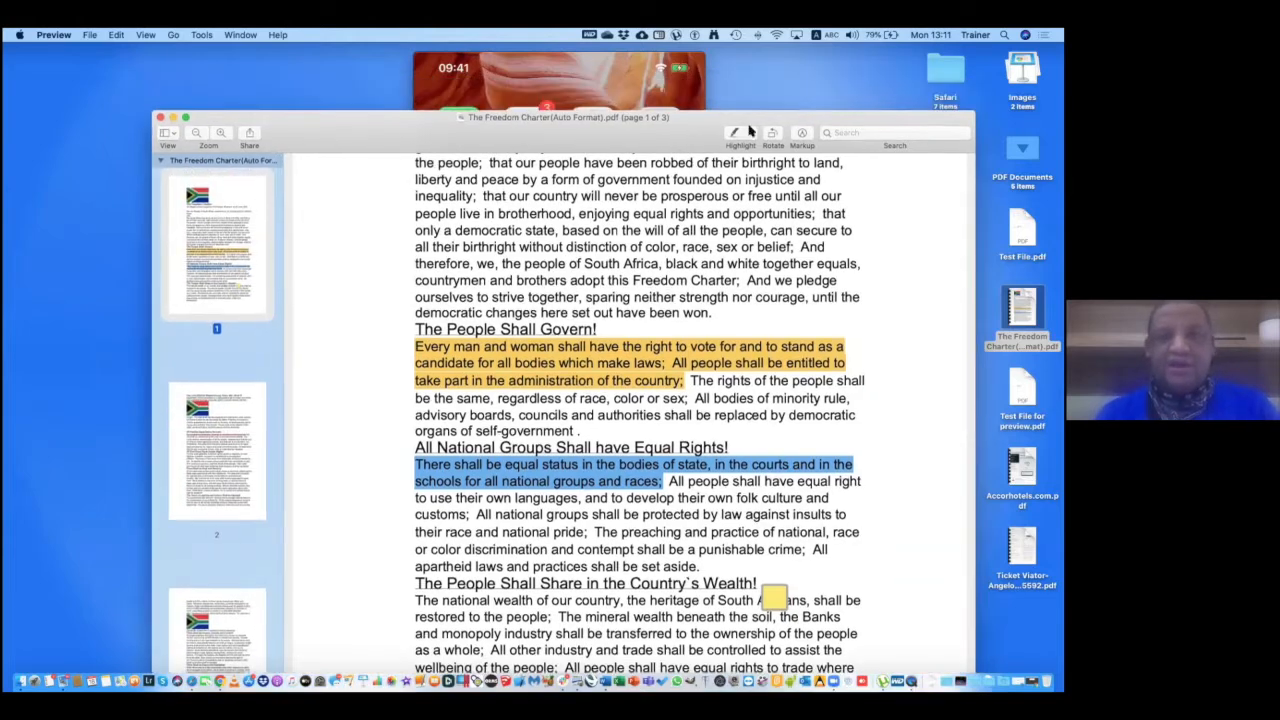
click(734, 134)
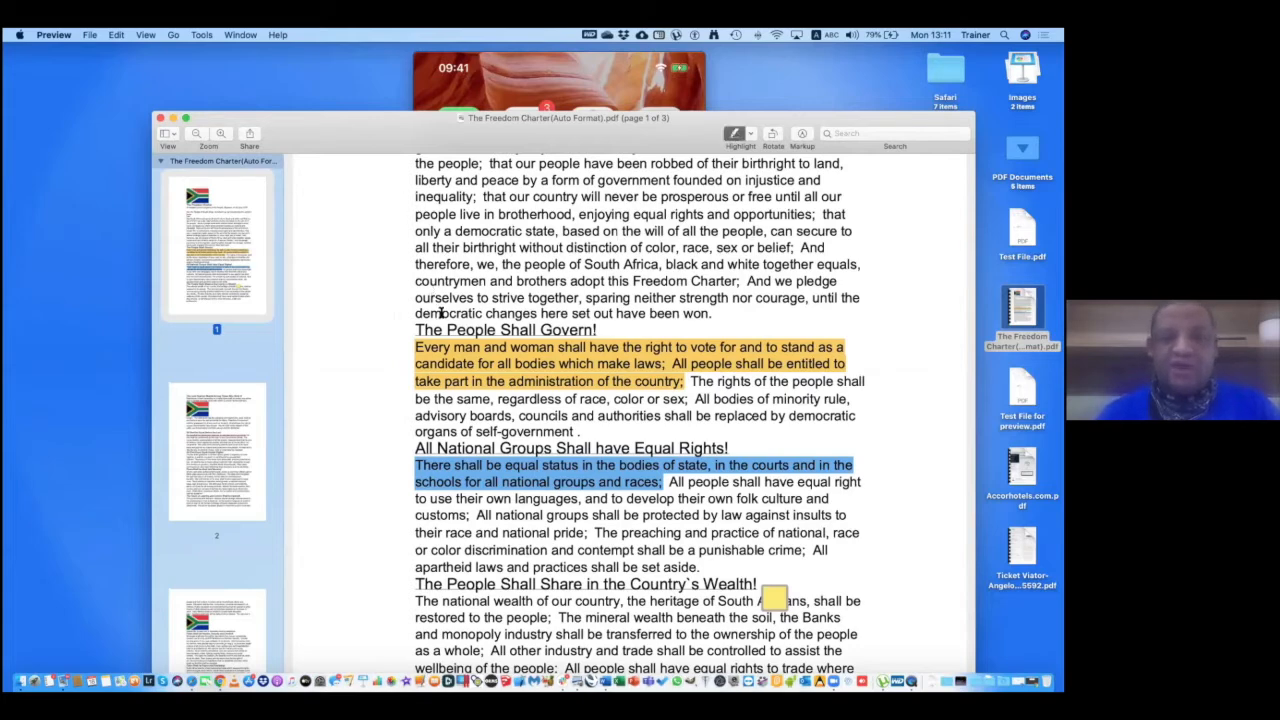
Switch the highlight colour to blue and highlight the national wealth text.
scroll(430, 330, down, 5)
mouse_move(415, 318)
mouse_down()
mouse_move(773, 336)
mouse_move(409, 320)
mouse_up()
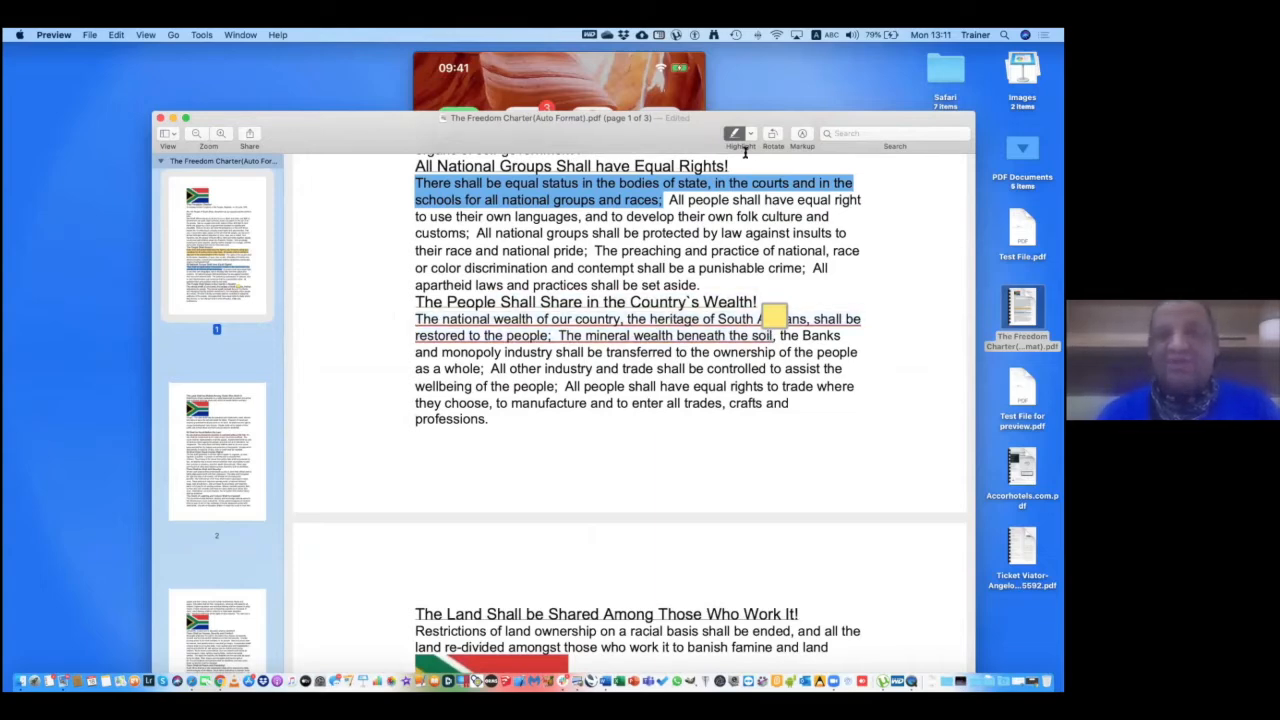
click(751, 134)
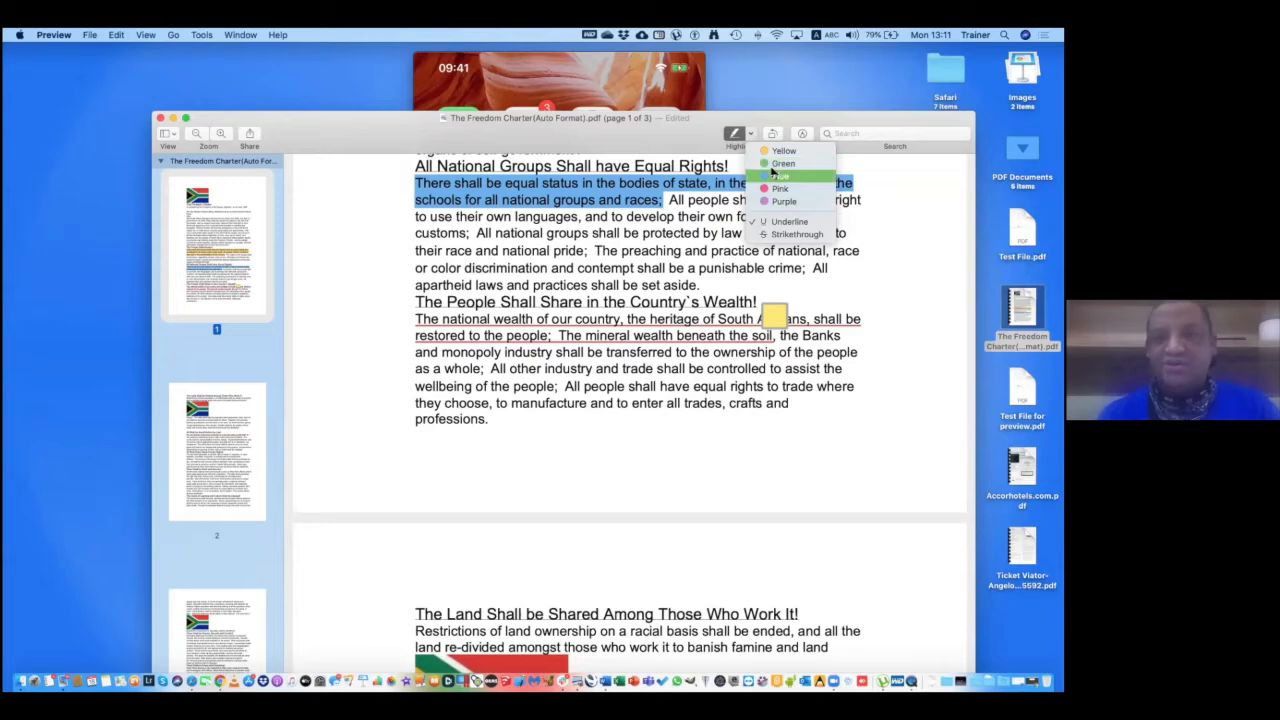
click(775, 178)
drag(411, 318, 774, 338)
Highlight the page 2 passage from 'The state shall help the peasants' to 'work on the land'.
scroll(729, 444, down, 8)
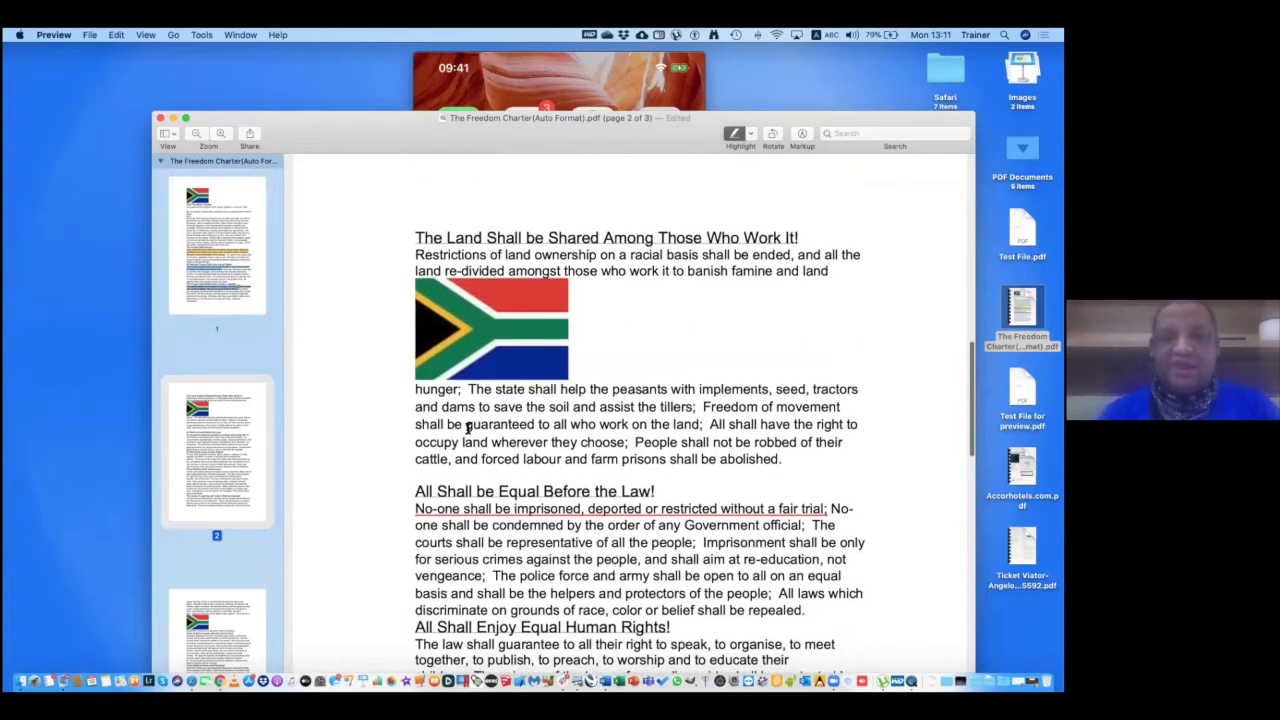
drag(468, 388, 703, 424)
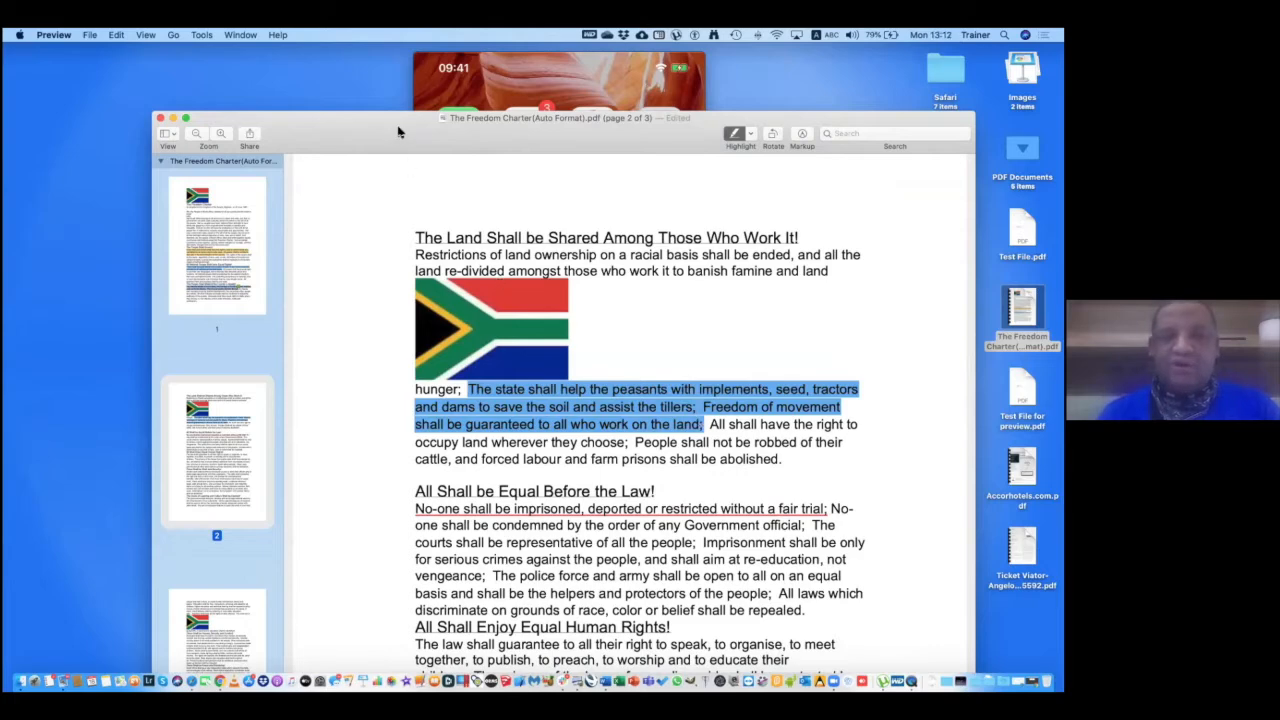
drag(403, 131, 448, 131)
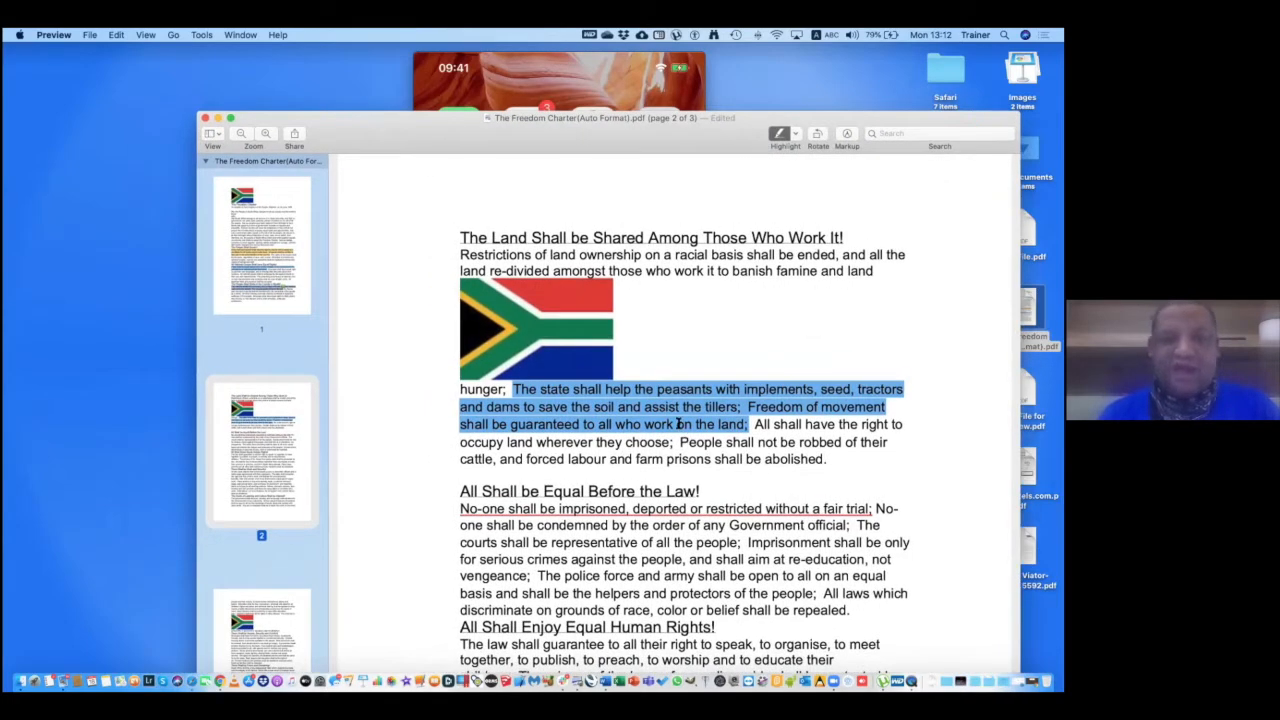
scroll(679, 424, up, 6)
scroll(613, 385, up, 3)
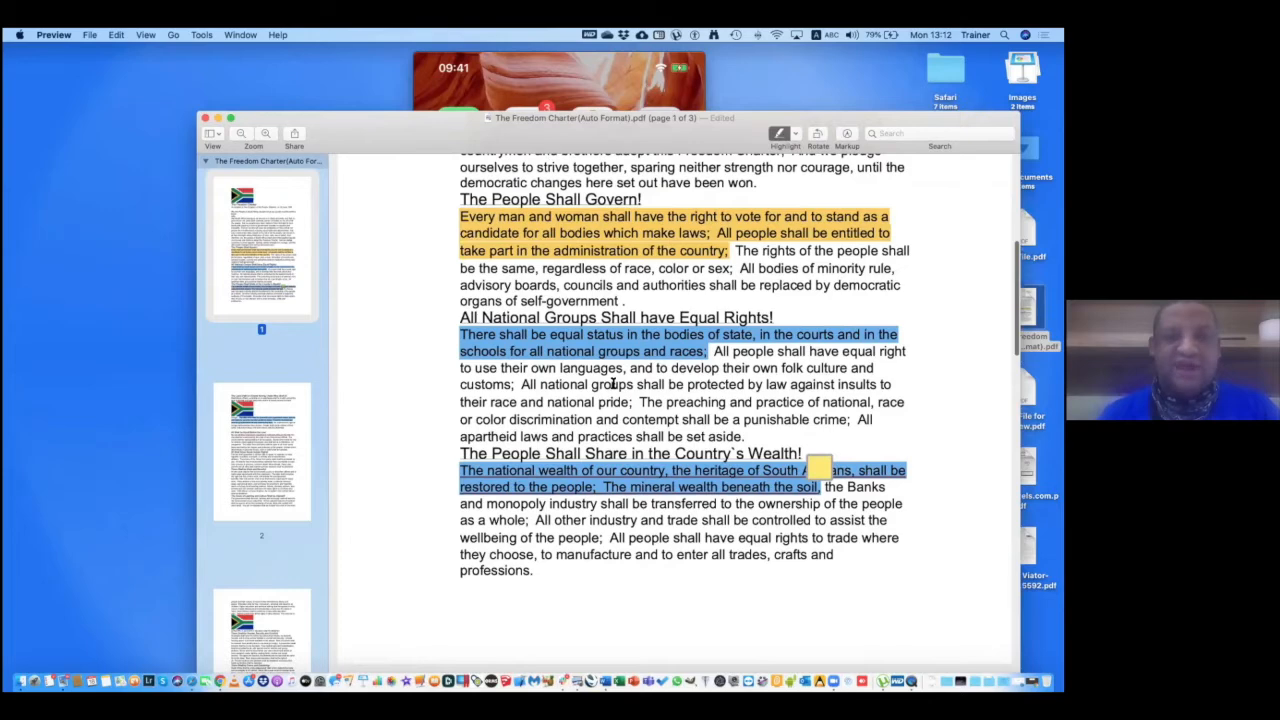
scroll(617, 540, down, 5)
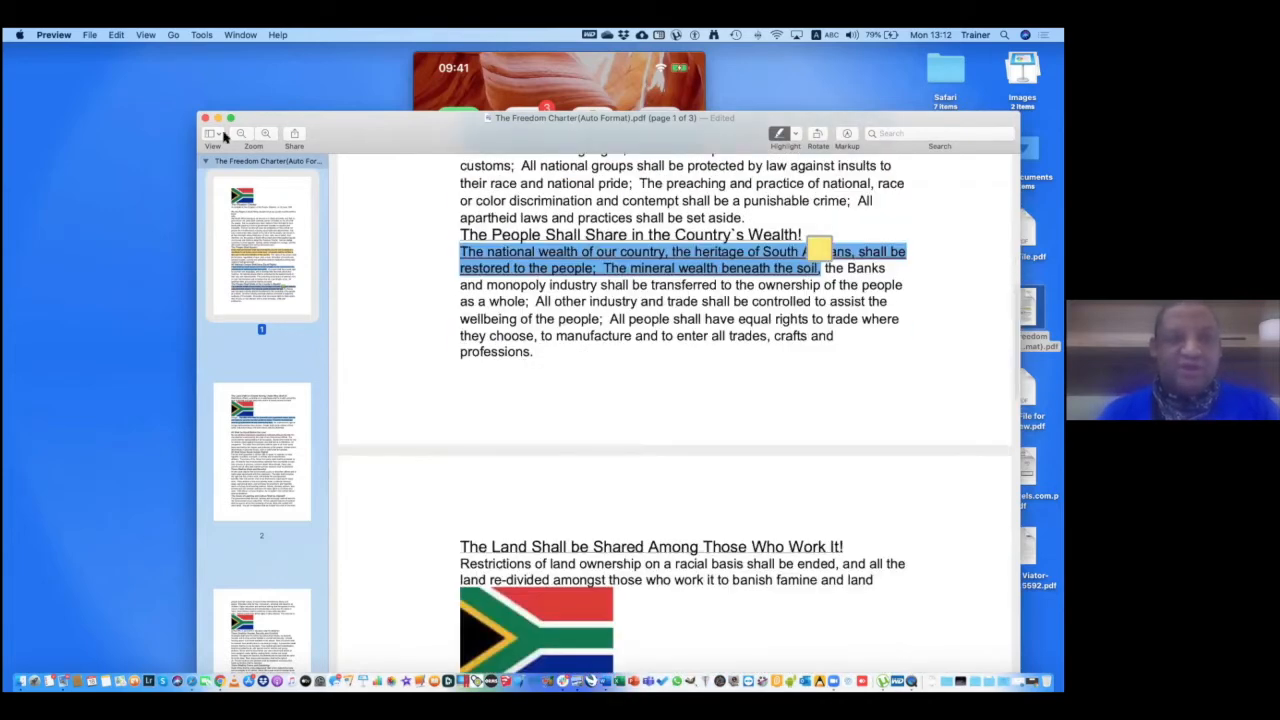
Switch the charter's sidebar from thumbnails to the Highlights and Notes list, grouped by page.
click(212, 134)
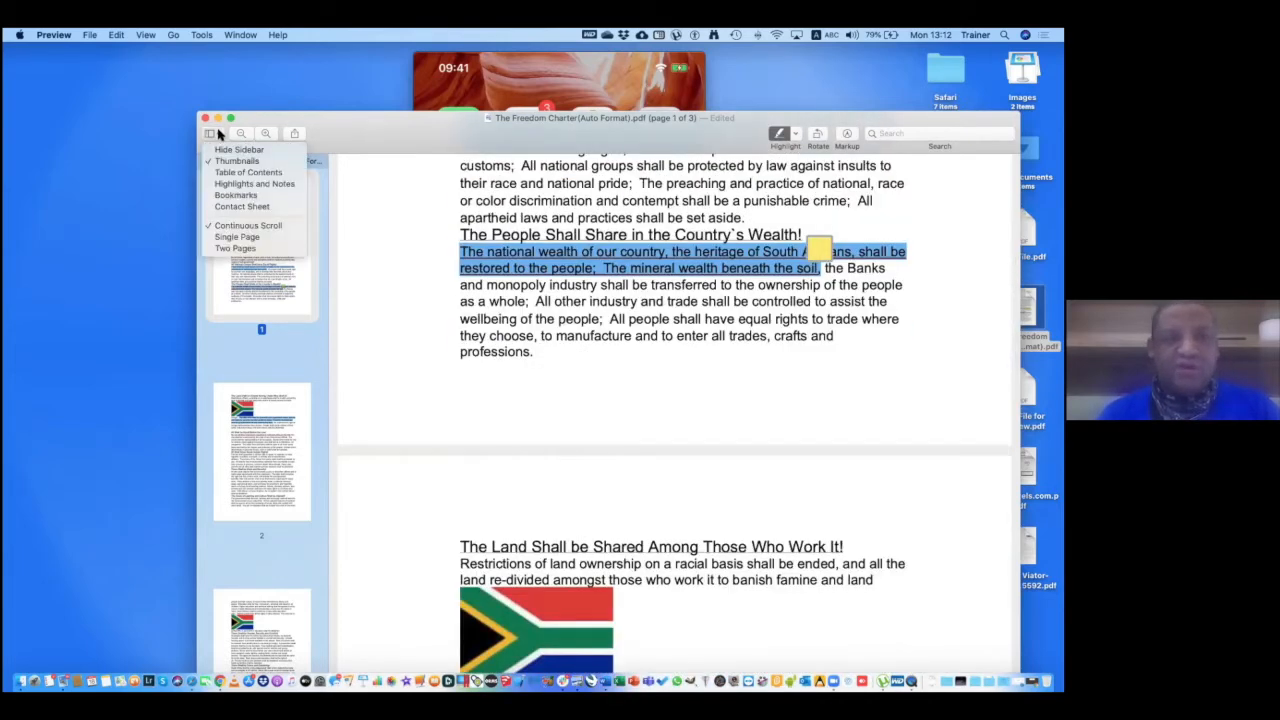
click(227, 186)
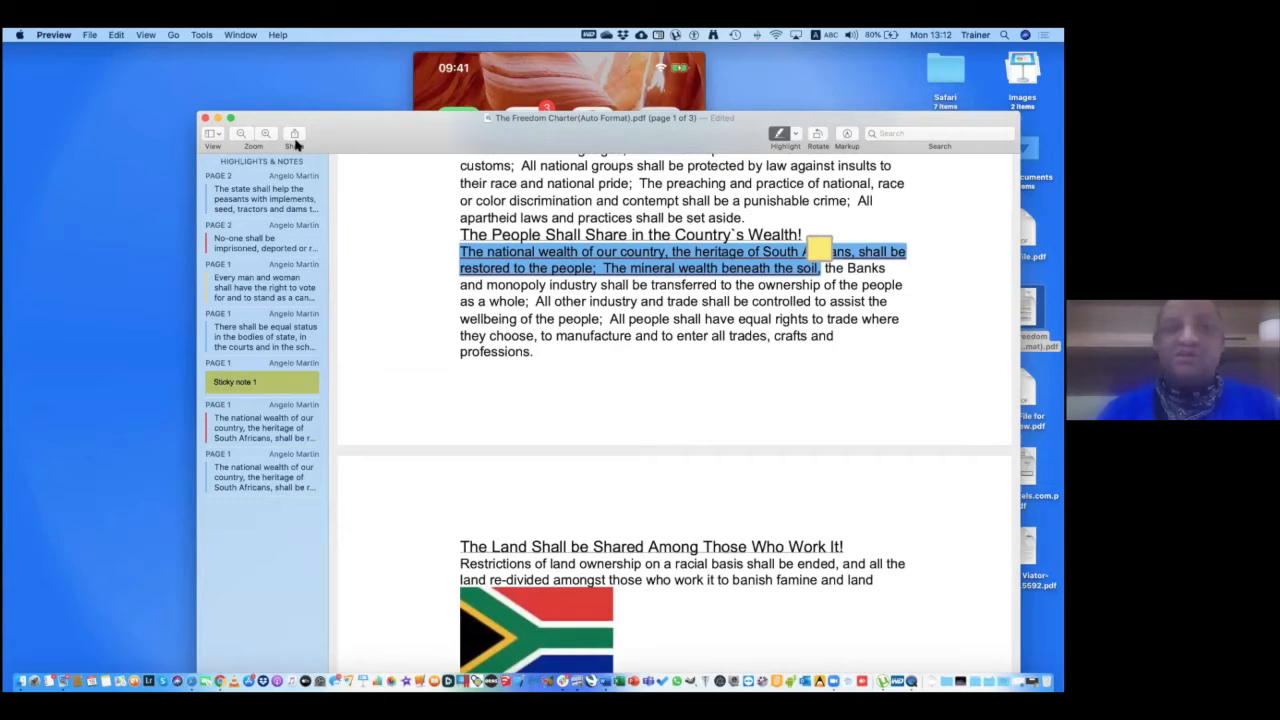
drag(362, 140, 323, 88)
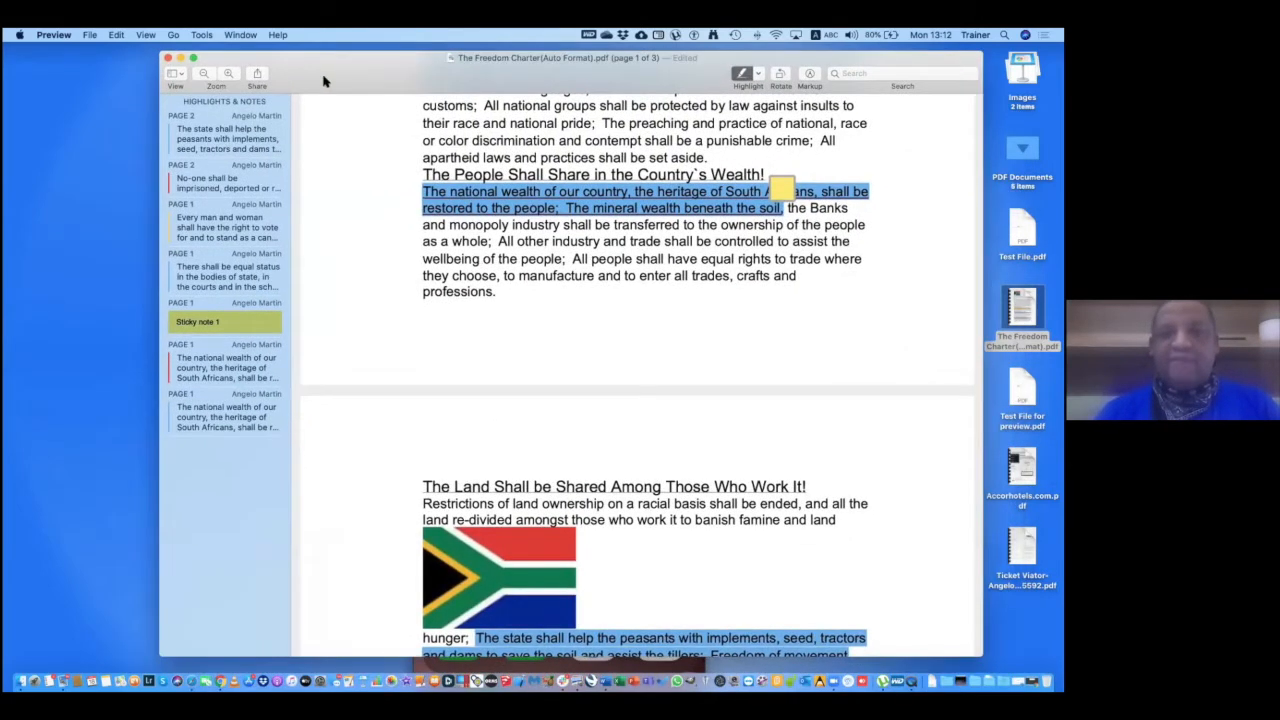
drag(323, 136, 322, 142)
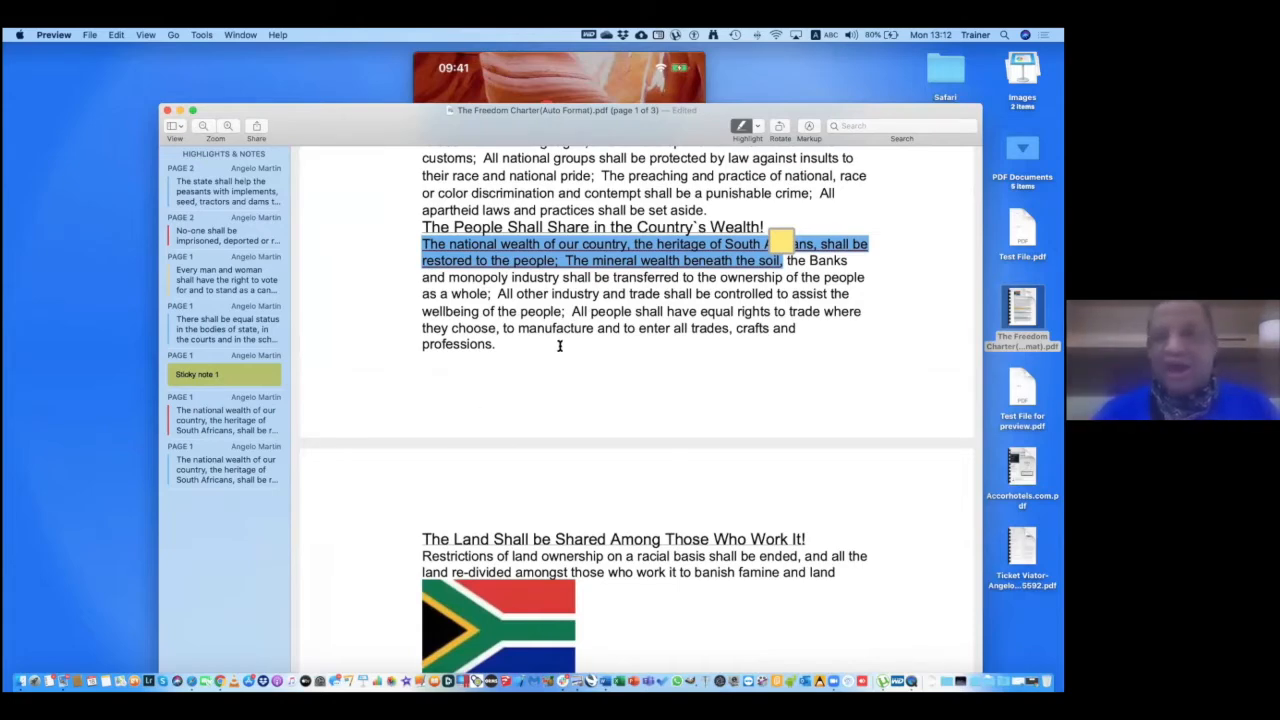
scroll(560, 347, up, 1)
scroll(560, 347, up, 8)
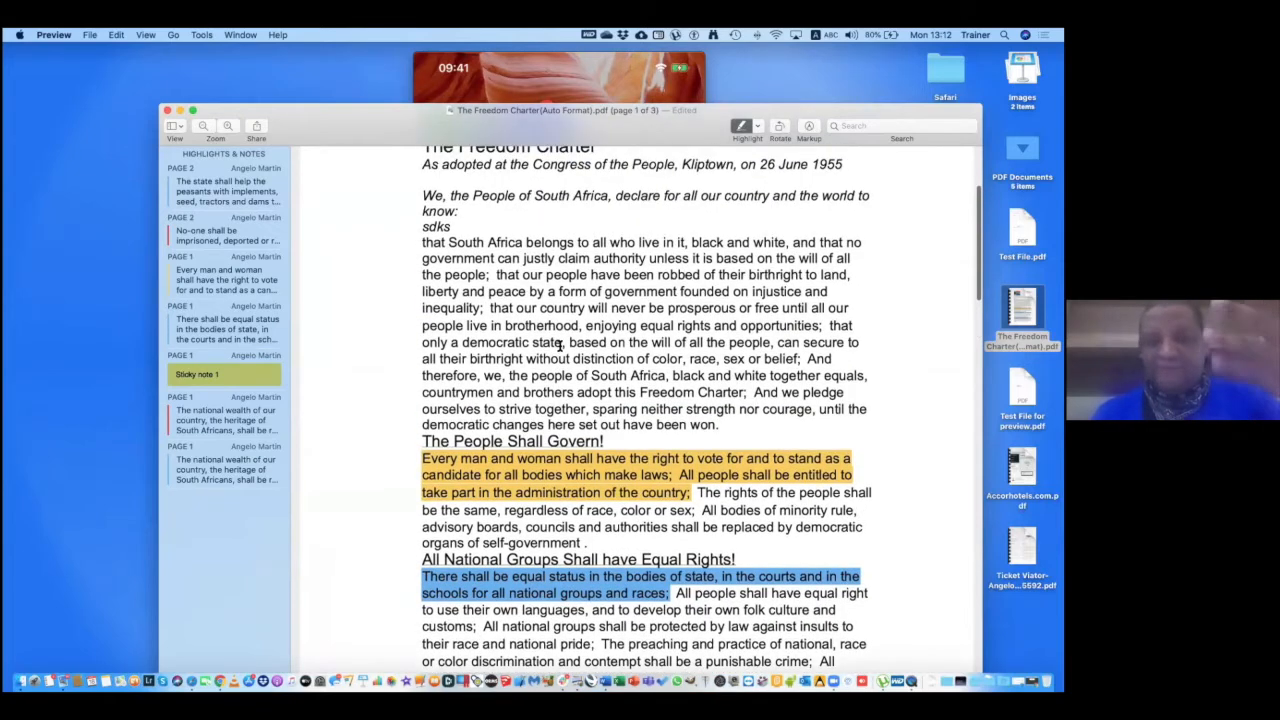
scroll(560, 347, down, 5)
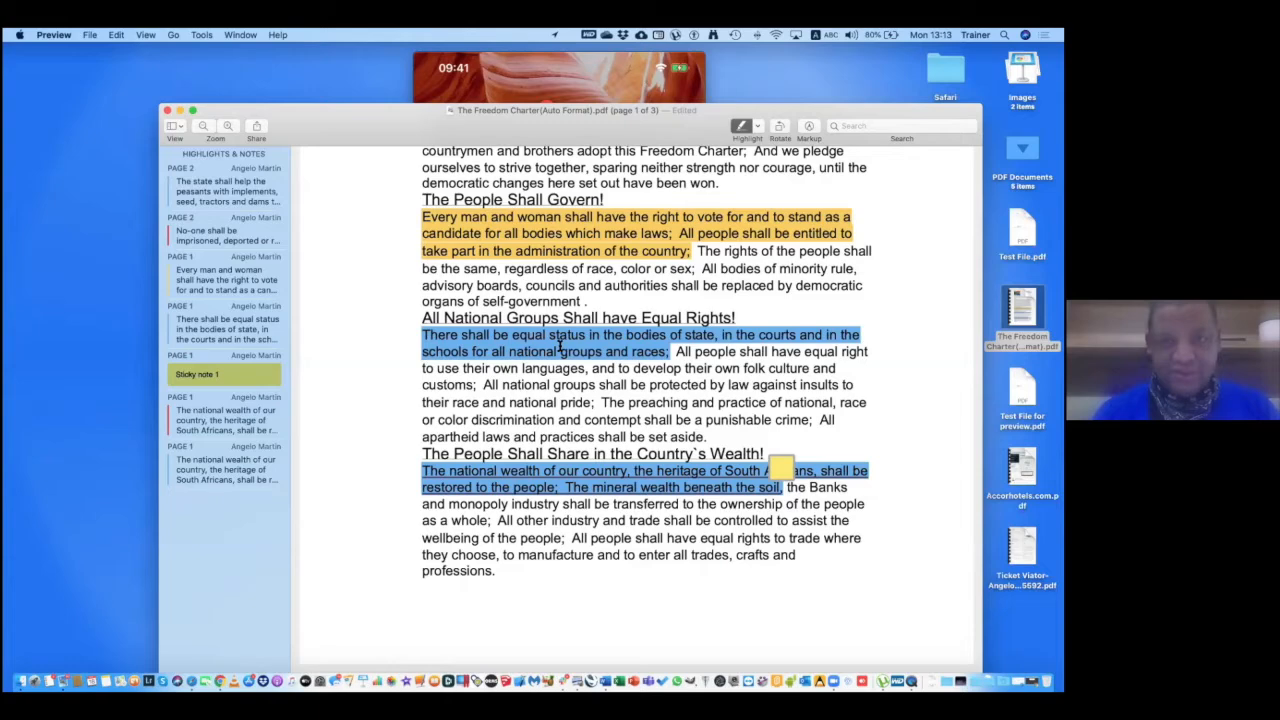
Open Browse All Versions to compare the charter with yesterday's 14:59 saved version.
click(172, 127)
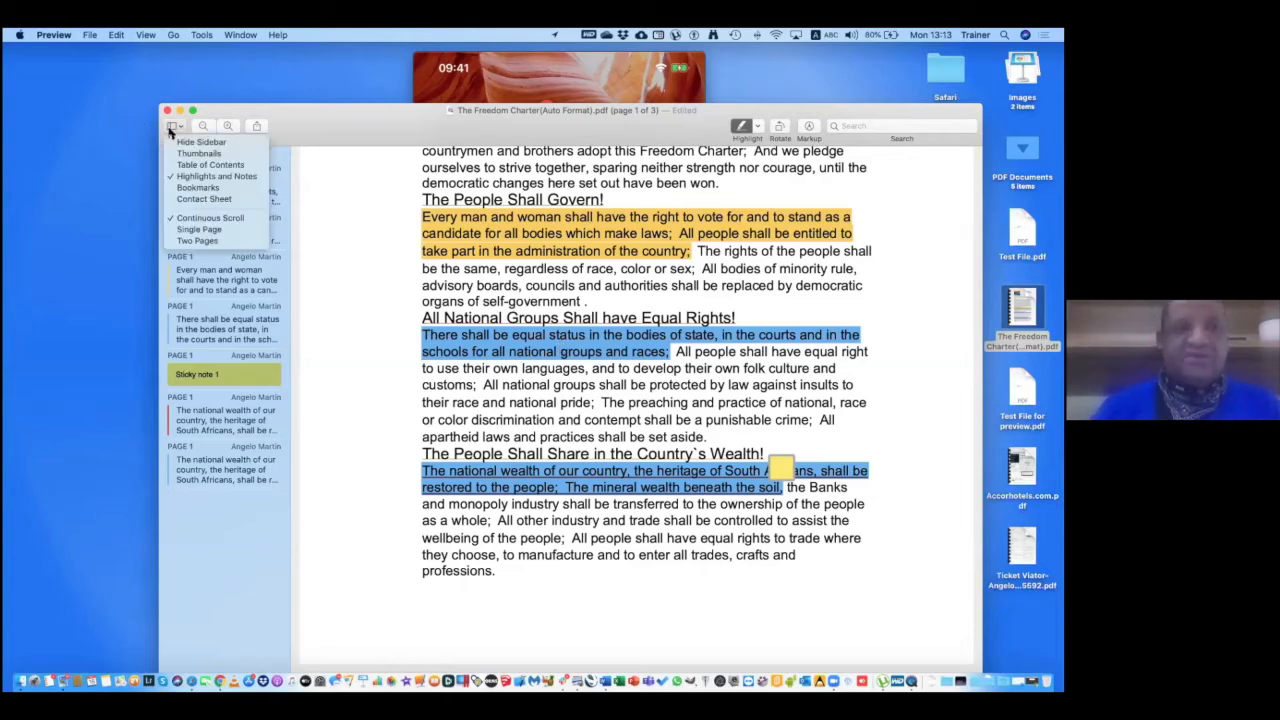
click(323, 124)
drag(317, 134, 297, 100)
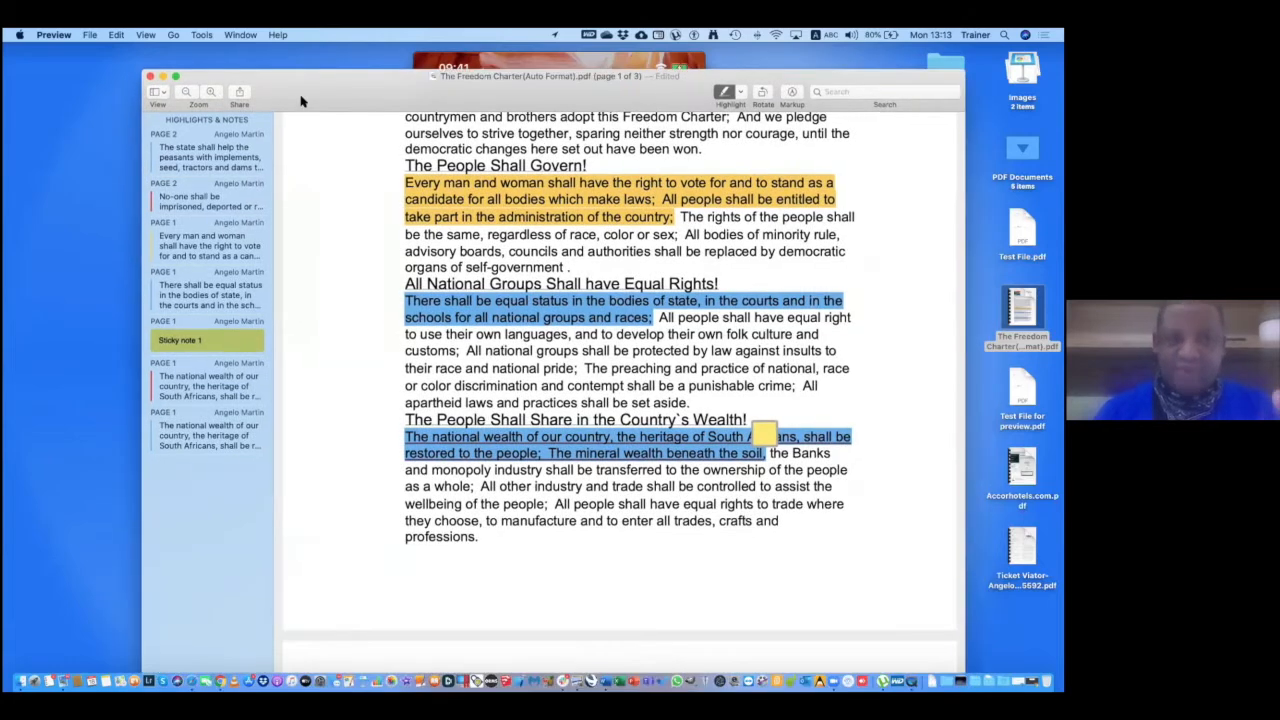
click(91, 35)
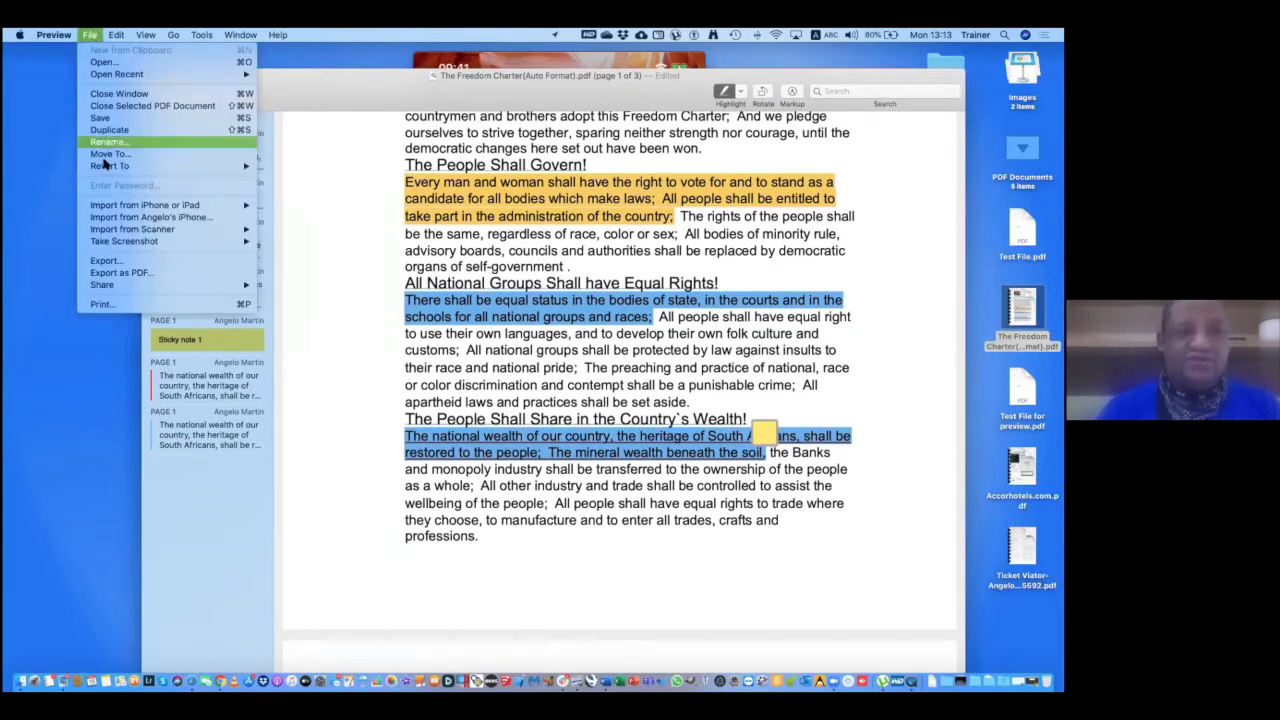
mouse_move(104, 167)
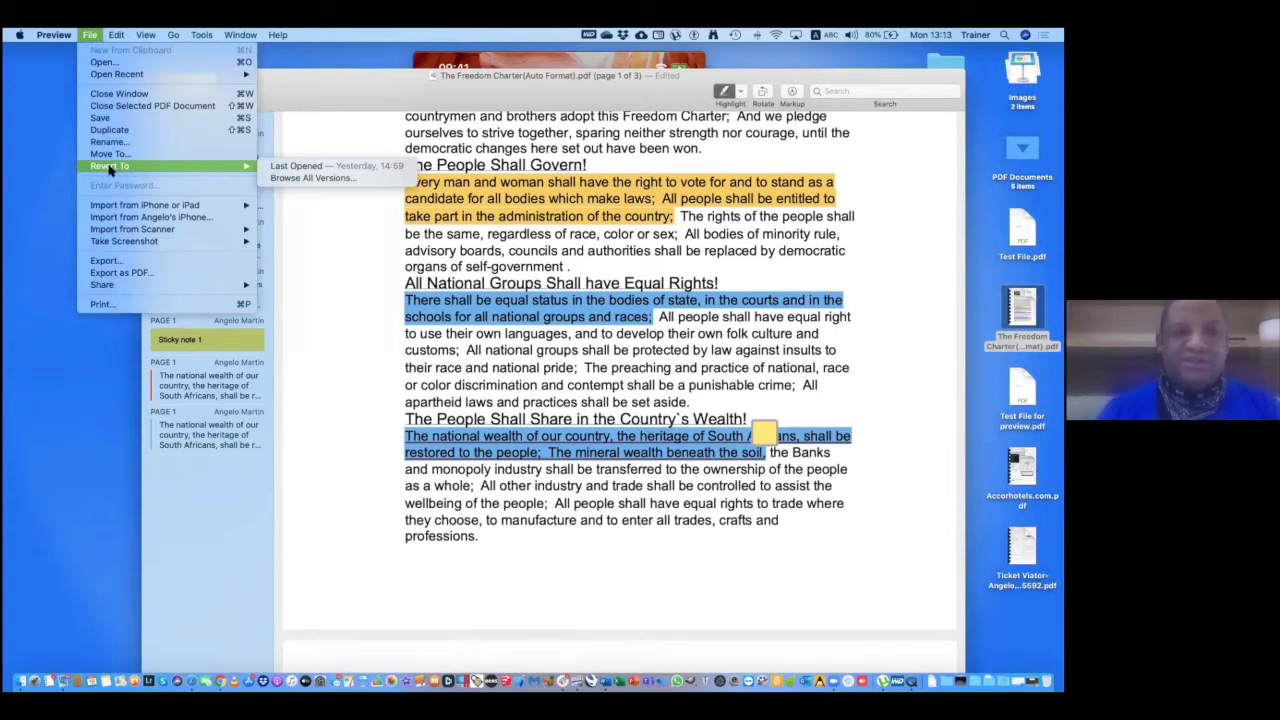
click(307, 178)
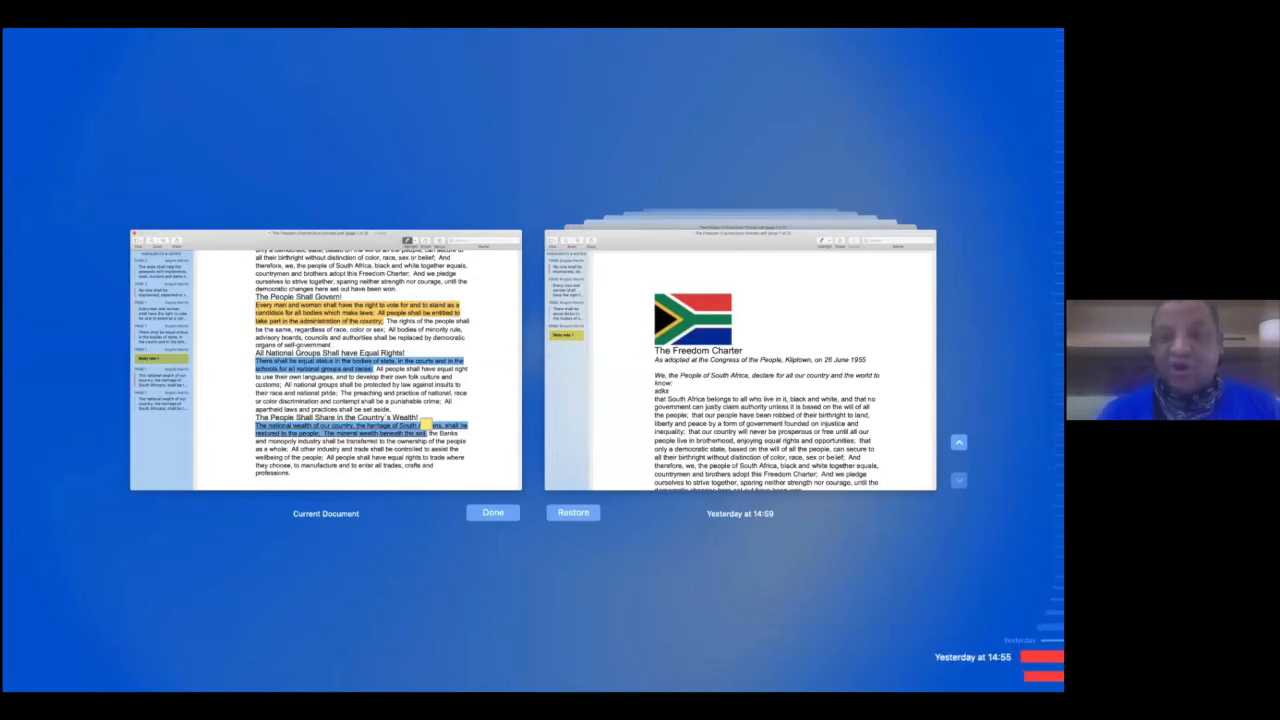
Restore yesterday's 14:55 version of the charter, which has no highlights or notes.
click(1043, 657)
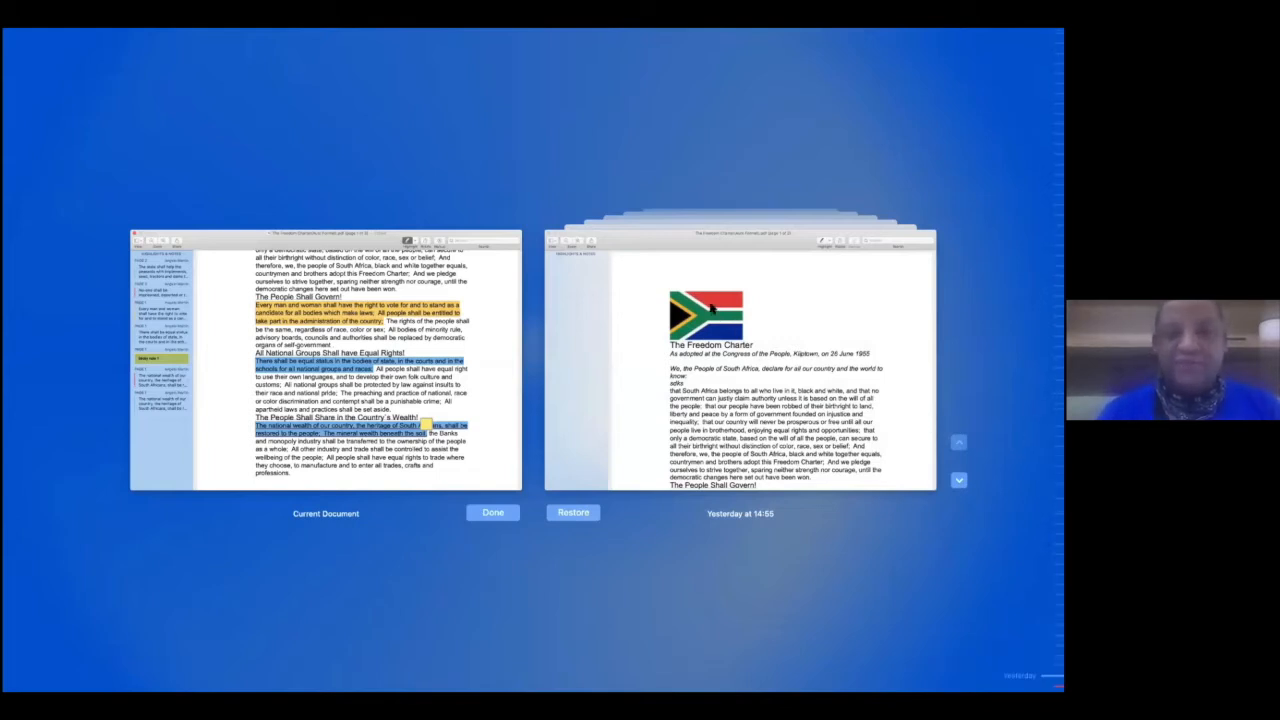
click(571, 512)
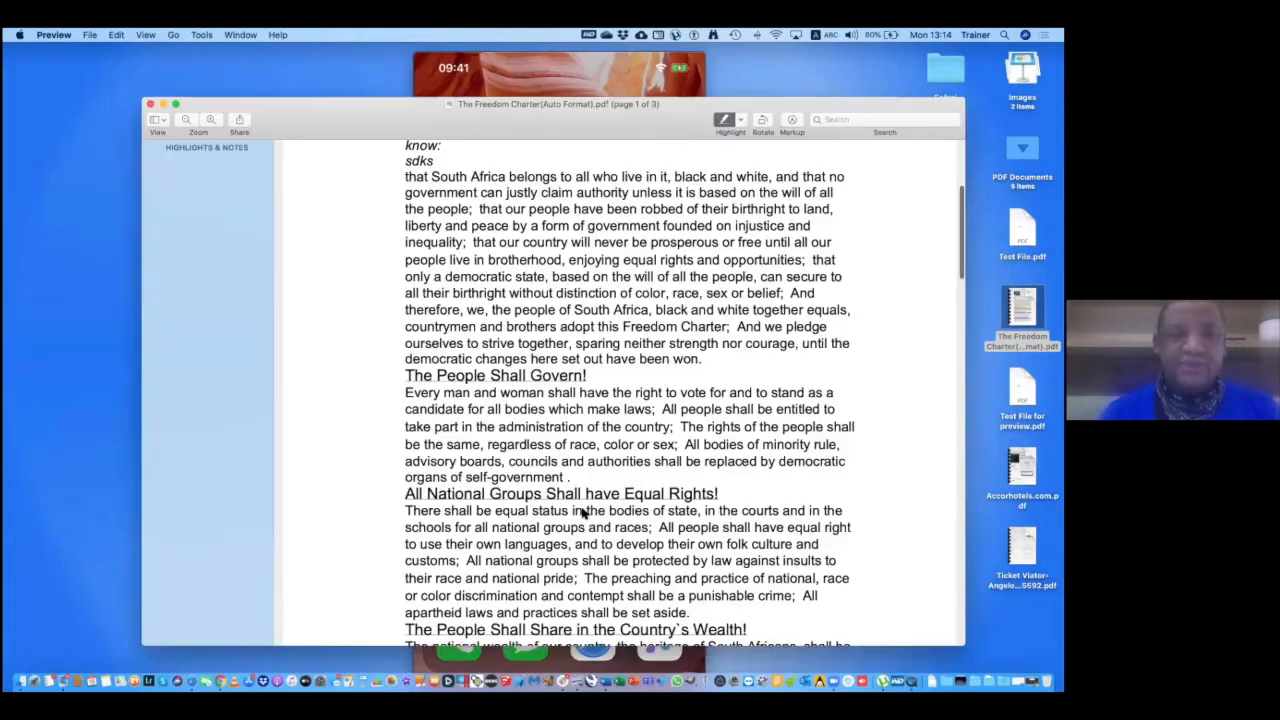
drag(345, 91, 473, 109)
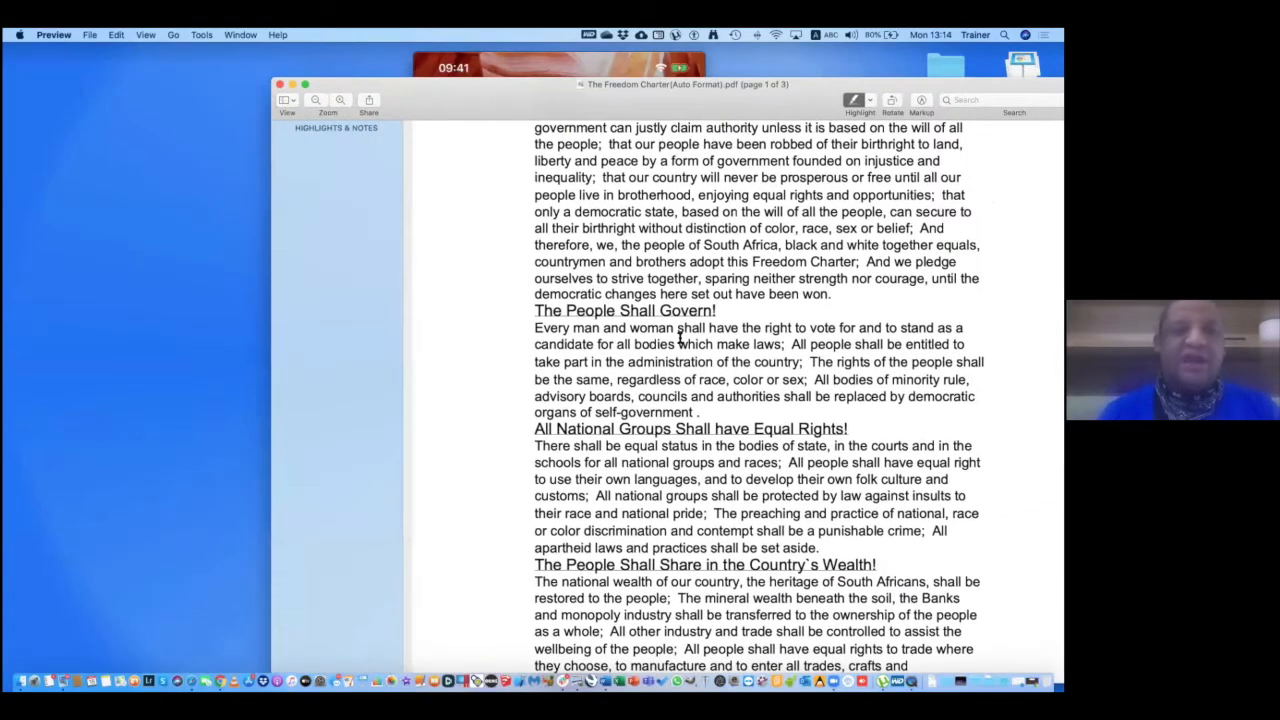
scroll(680, 340, up, 5)
scroll(680, 340, down, 3)
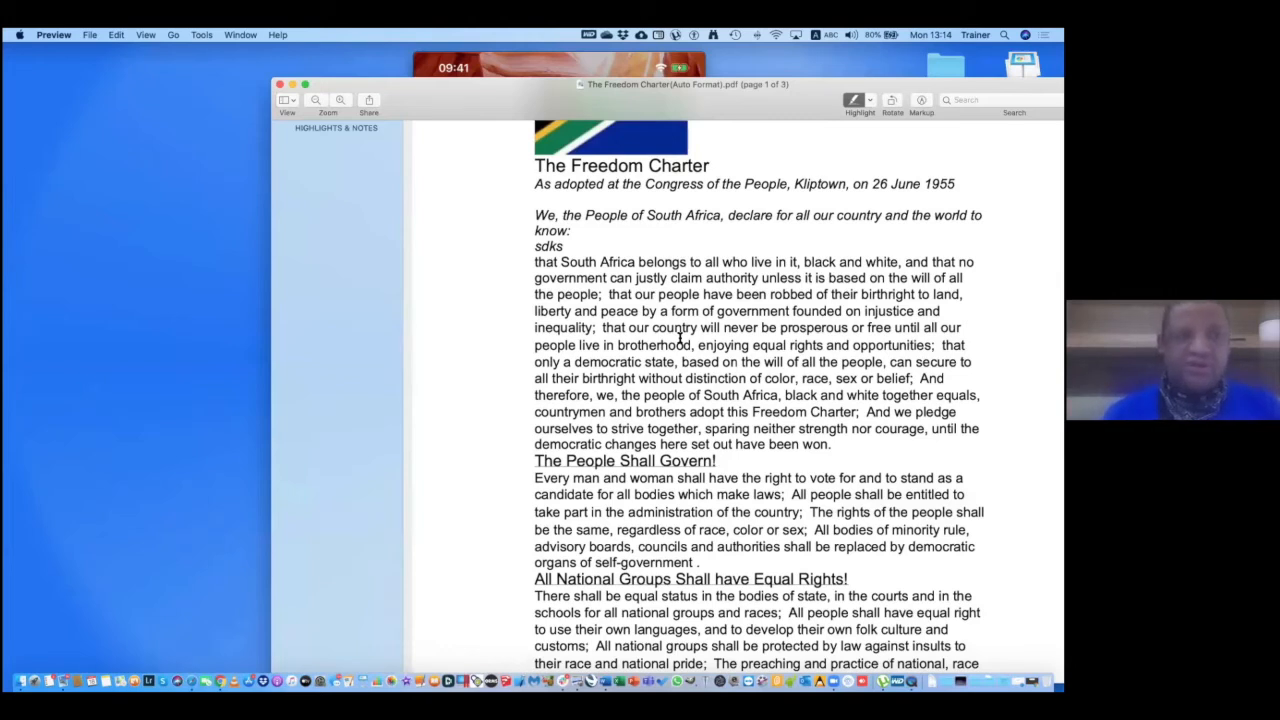
drag(401, 105, 333, 75)
click(89, 35)
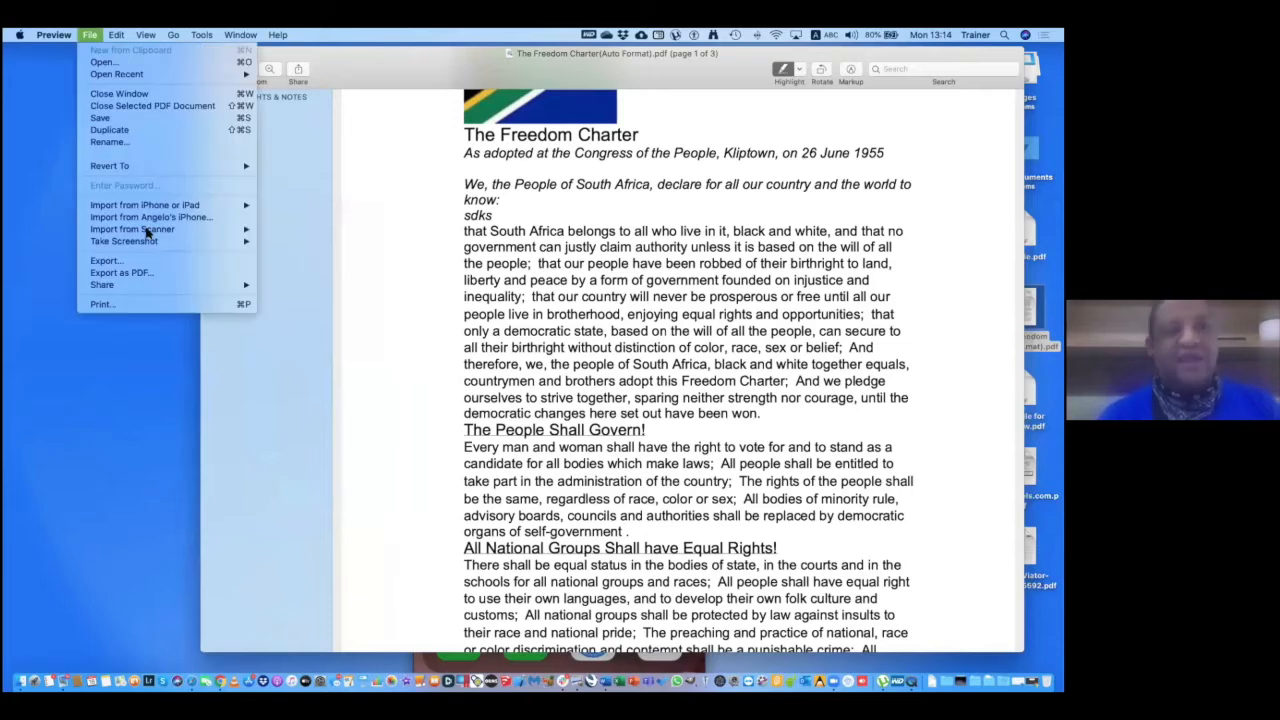
mouse_move(163, 168)
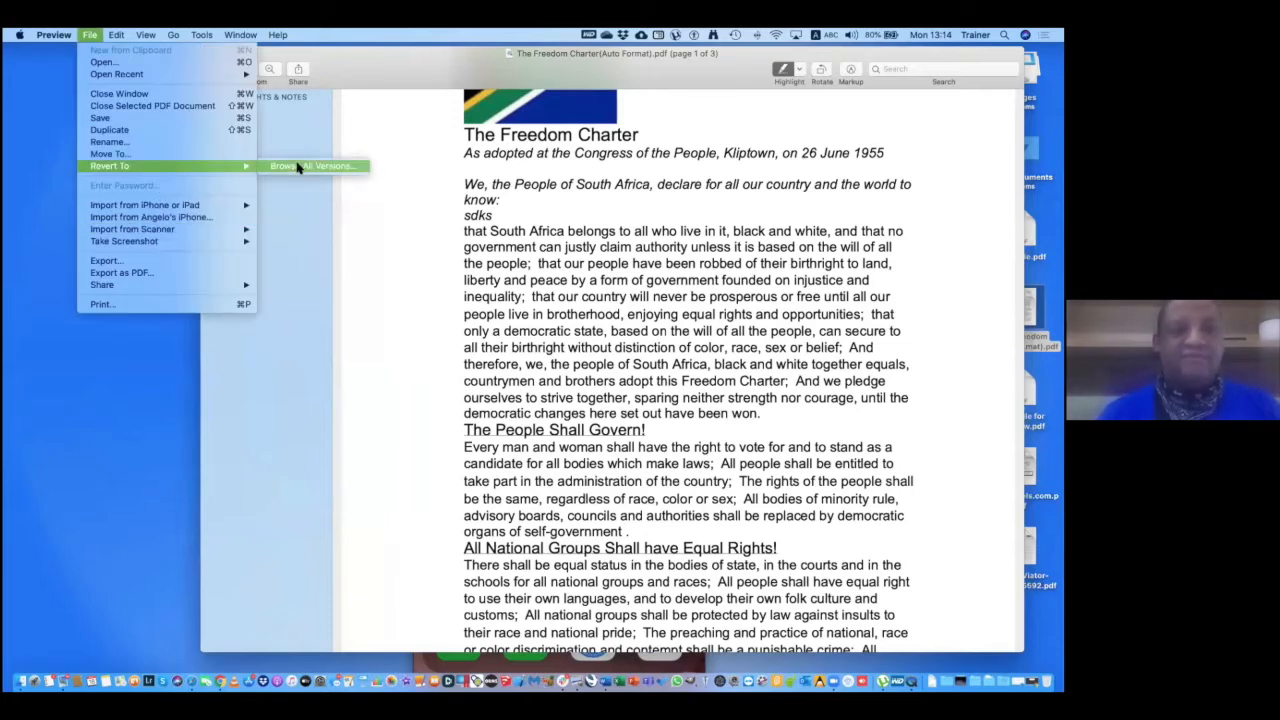
click(660, 311)
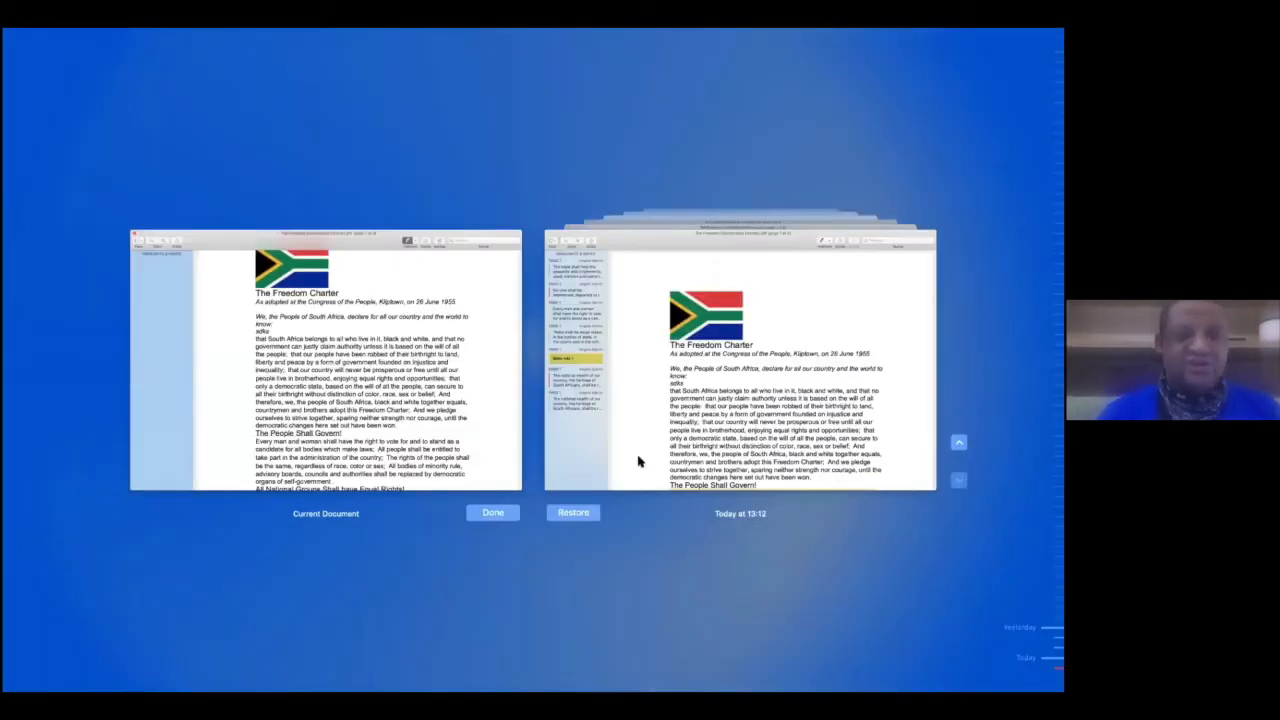
click(481, 516)
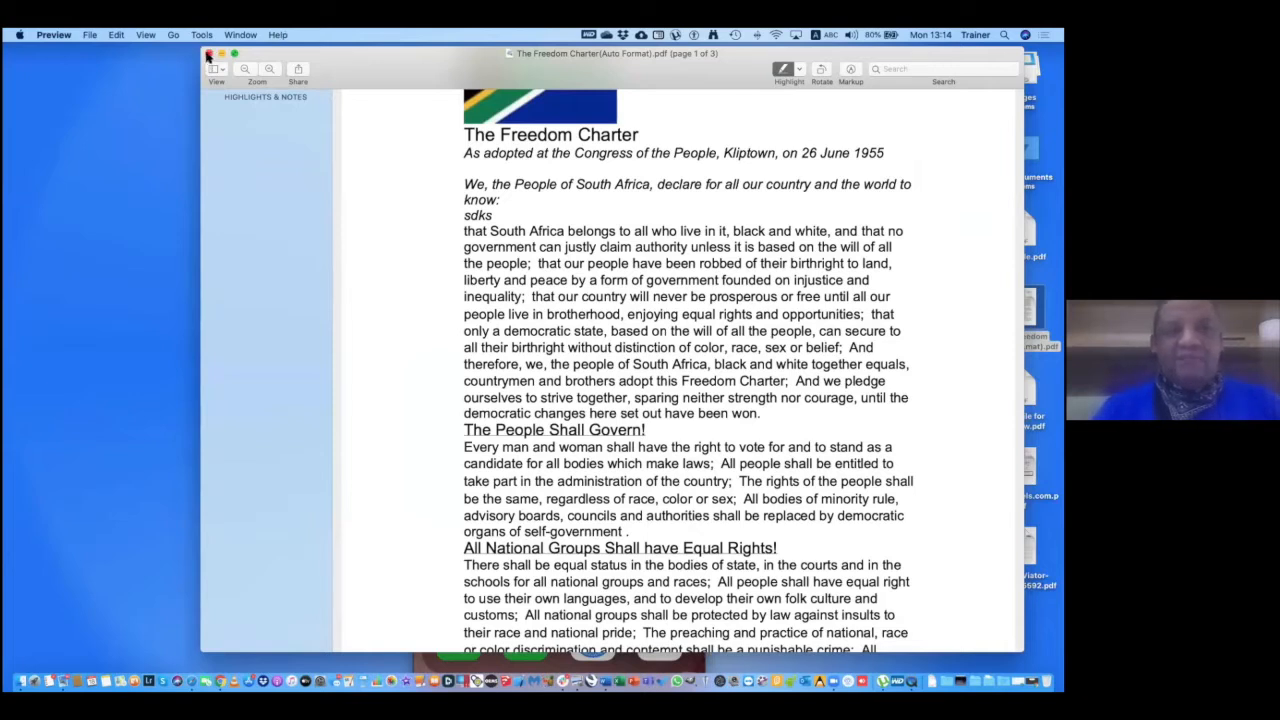
Close the charter, open Test File.pdf from the desktop and share it to a new Mail message.
click(207, 54)
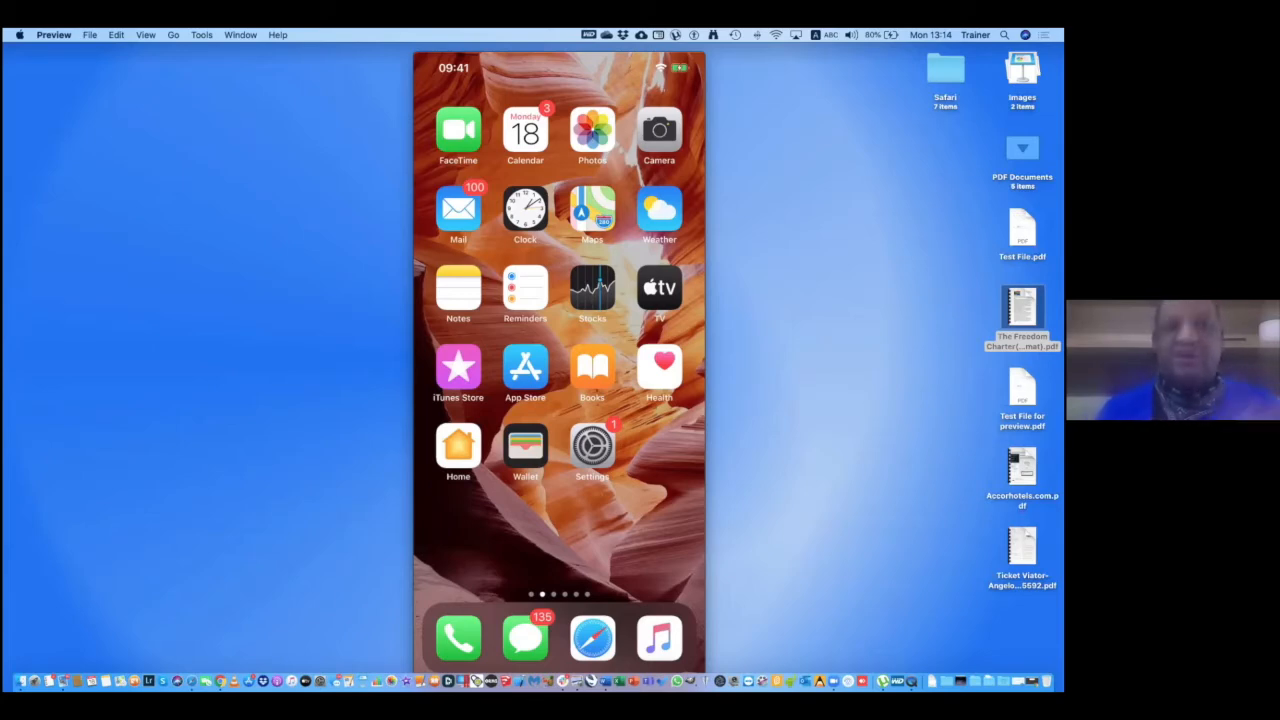
double_click(1022, 229)
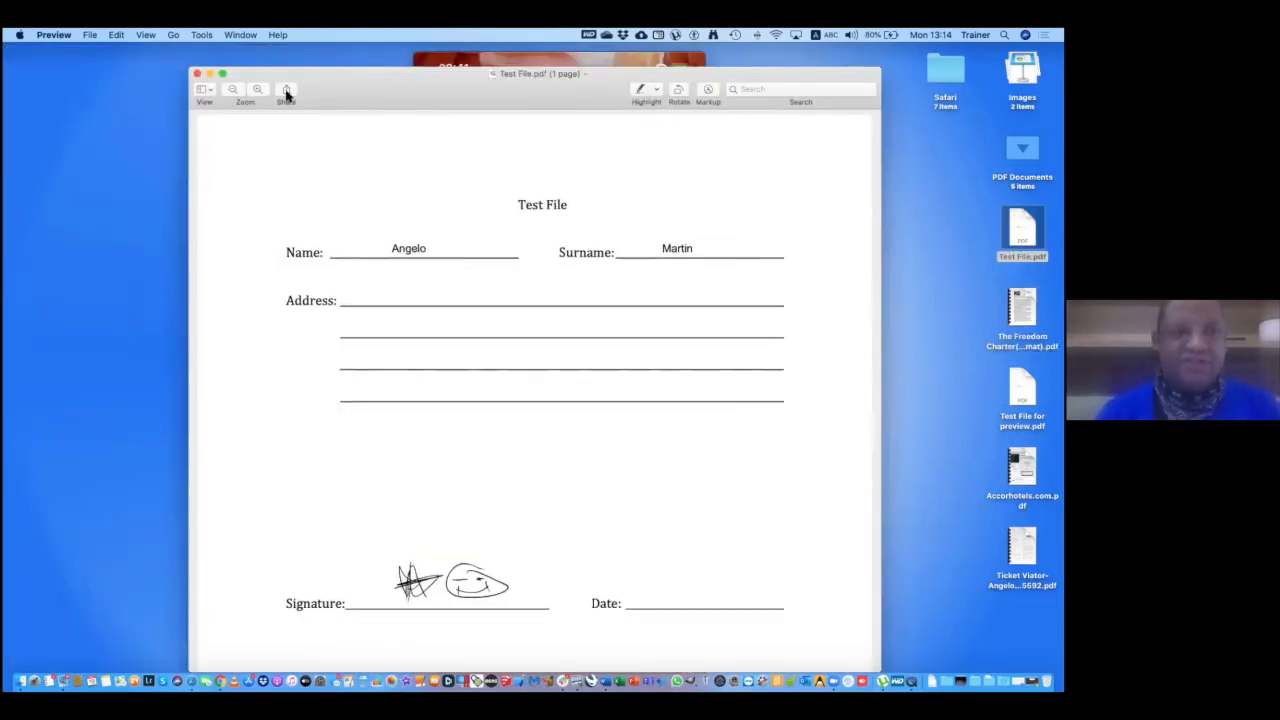
click(286, 90)
click(292, 106)
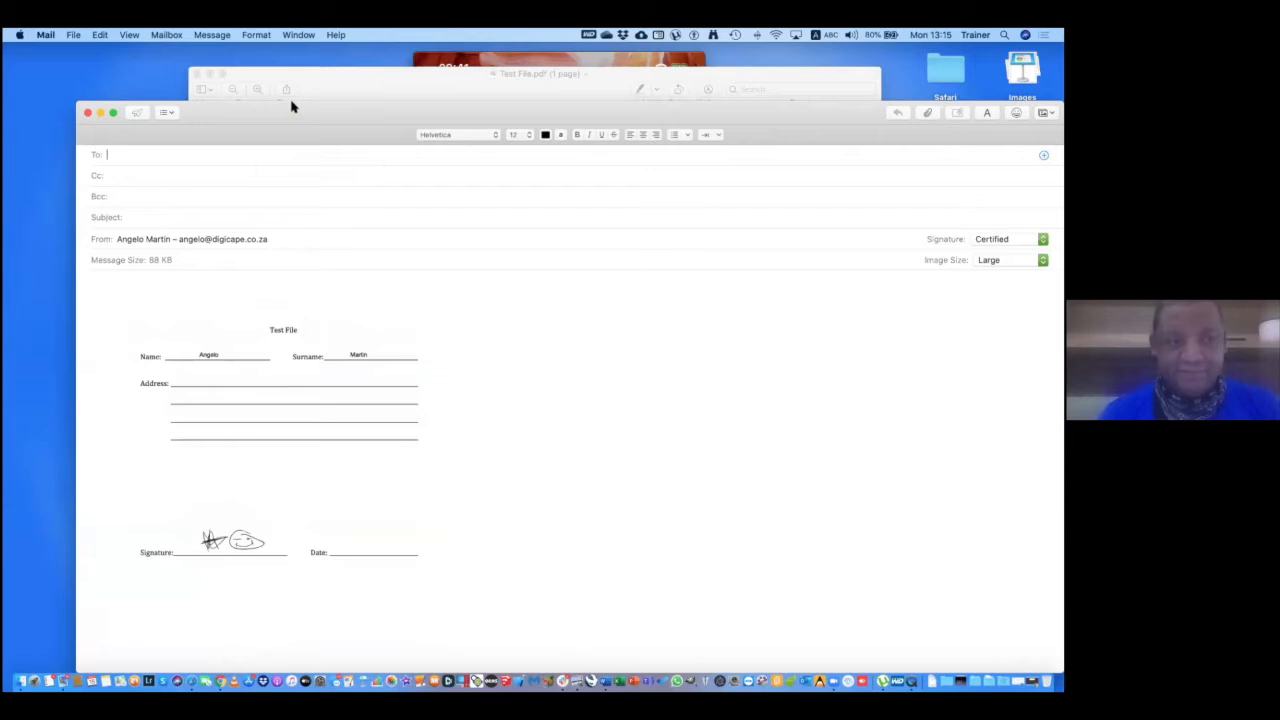
Cancel markup on the attached Test File form and discard the Mail message without saving a draft.
drag(292, 106, 412, 108)
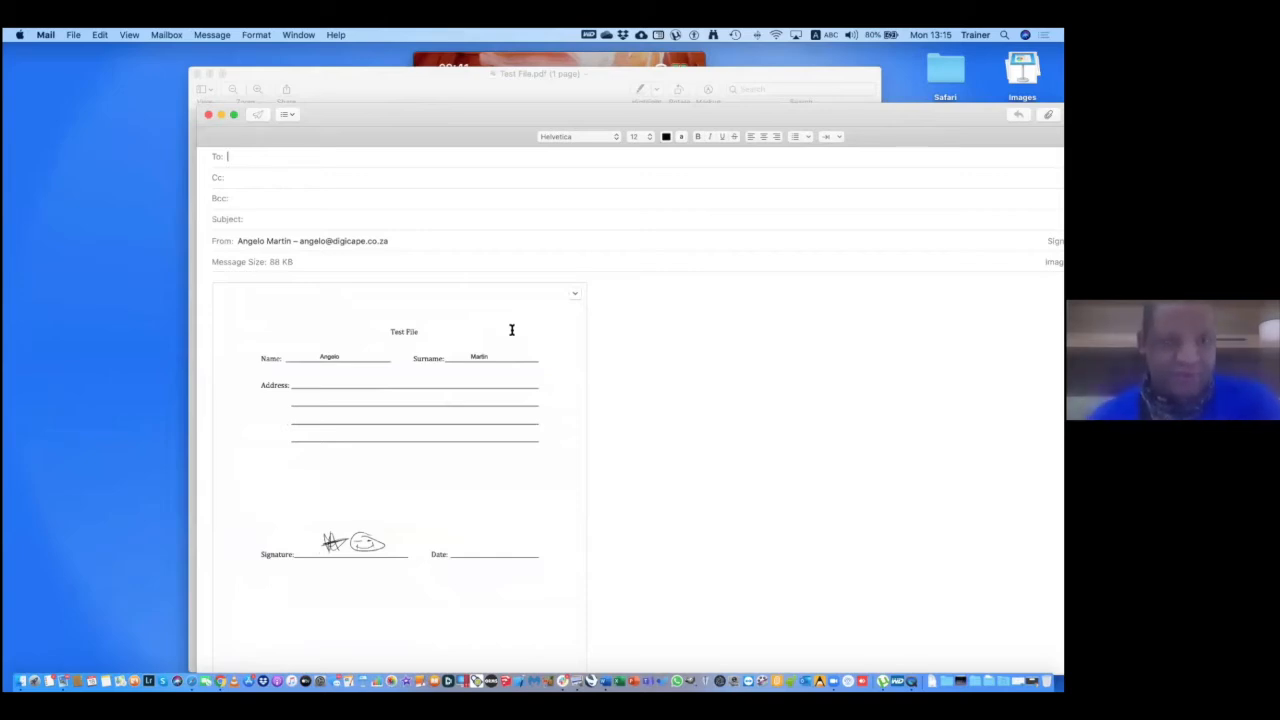
click(575, 293)
click(597, 309)
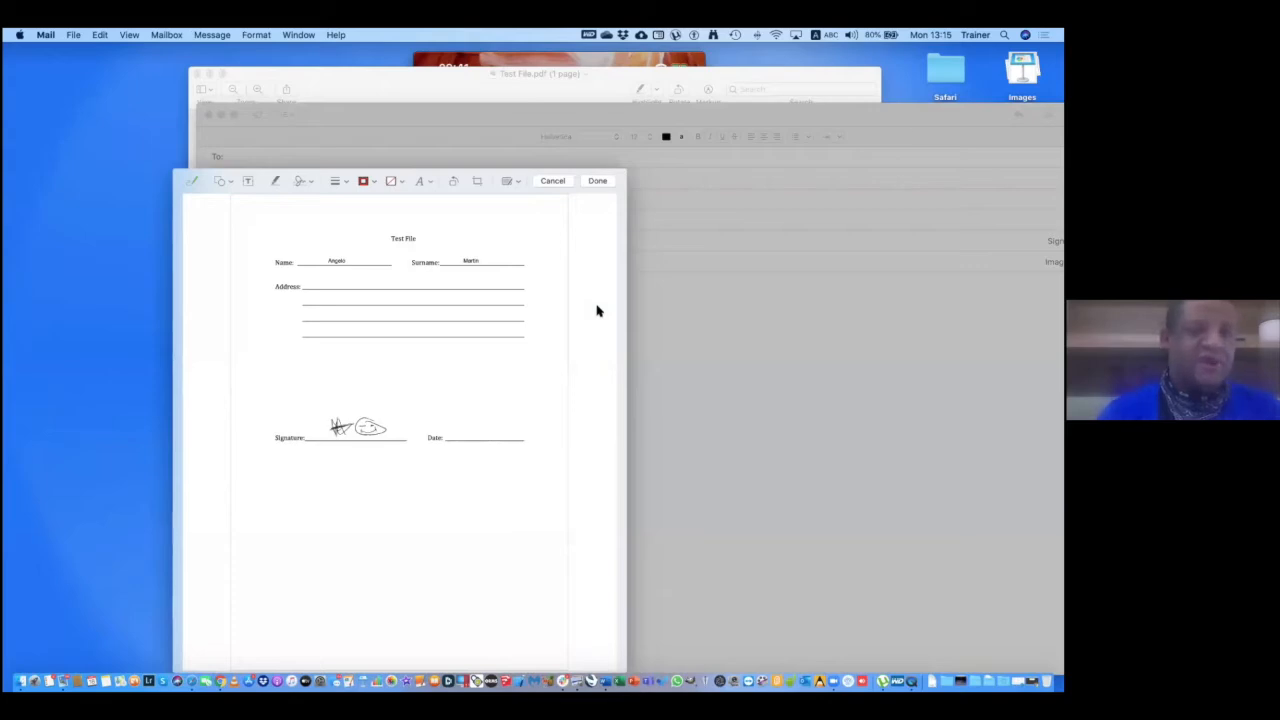
click(553, 181)
click(356, 231)
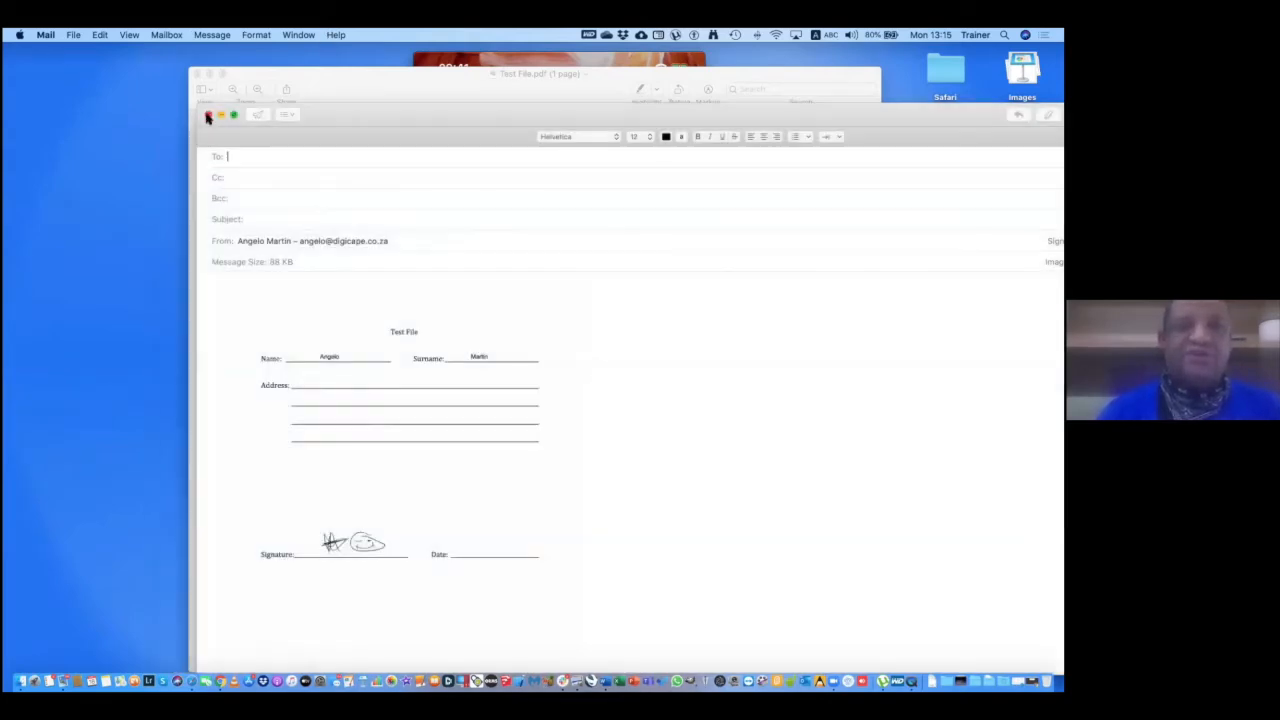
click(209, 115)
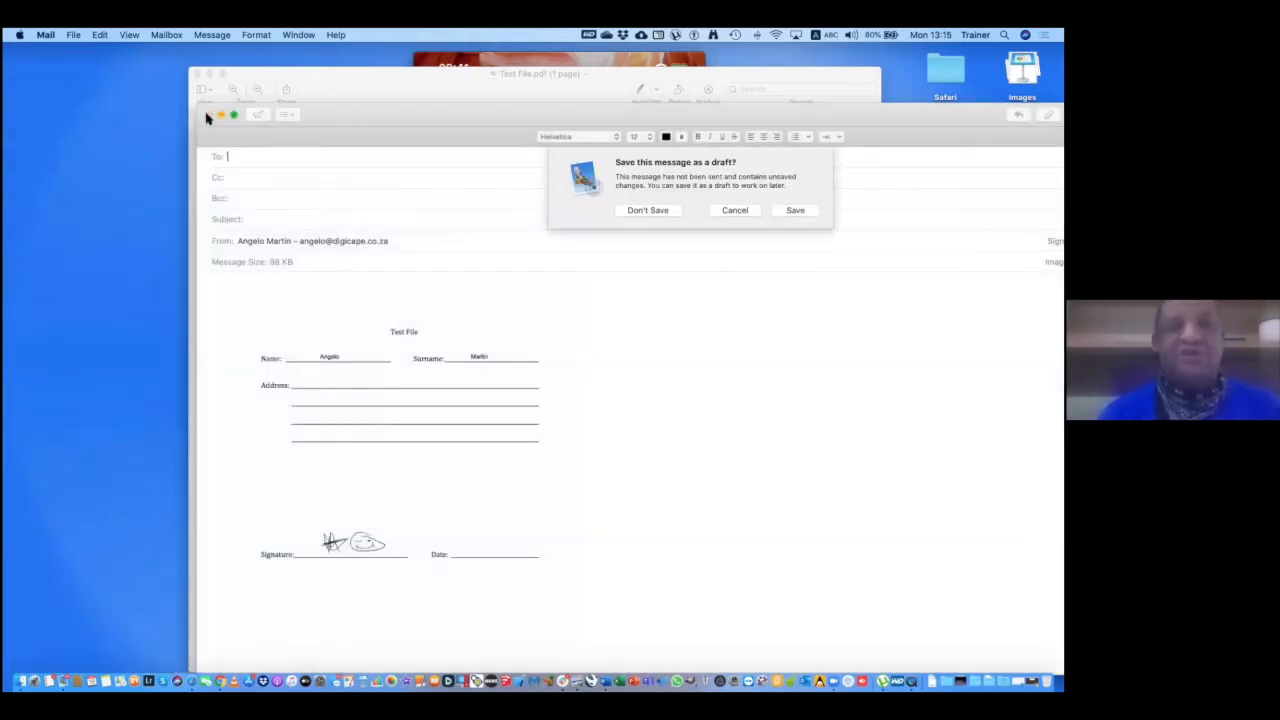
click(642, 211)
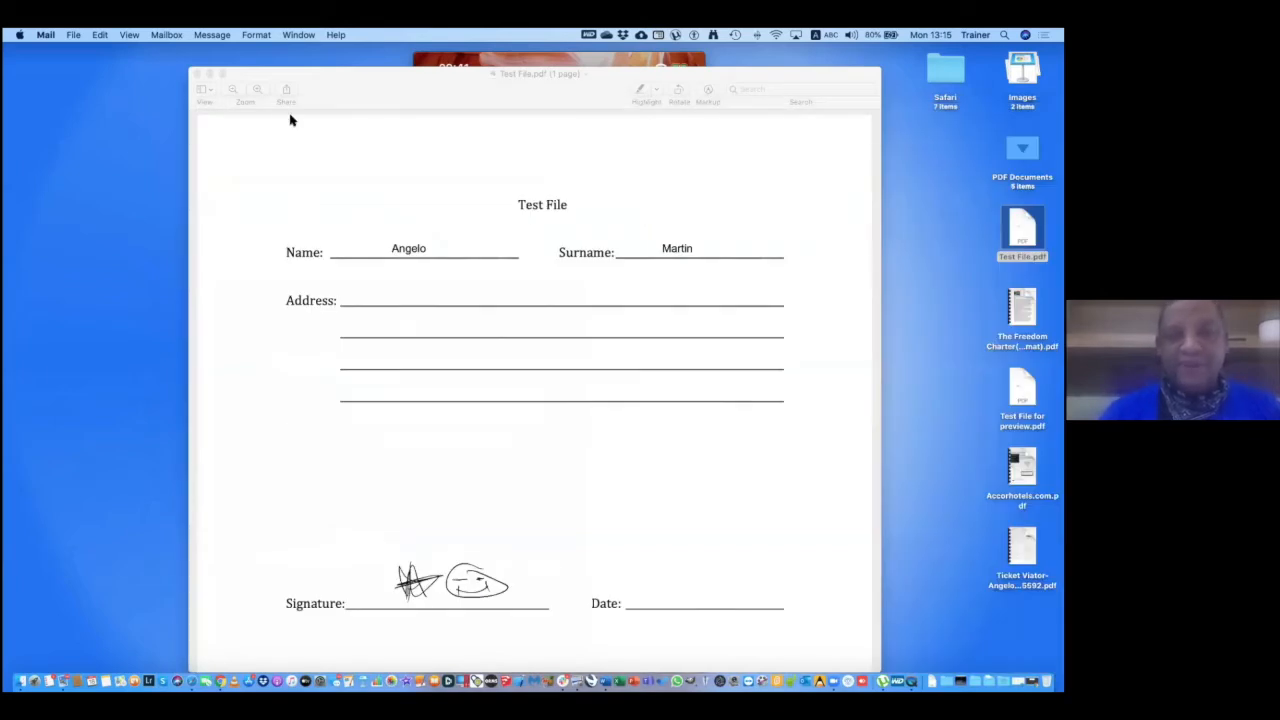
Close Test File.pdf, open the Viator ticket PDF from the desktop, and show the Markup toolbar.
click(197, 74)
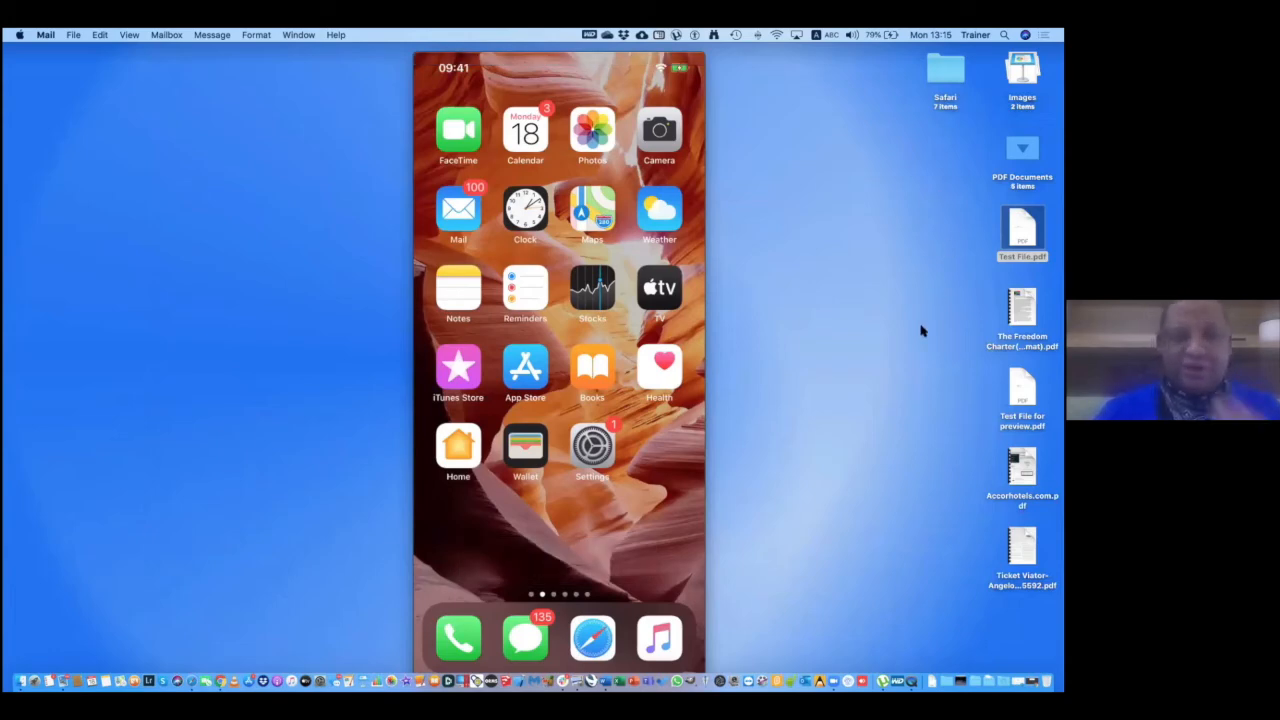
double_click(1022, 548)
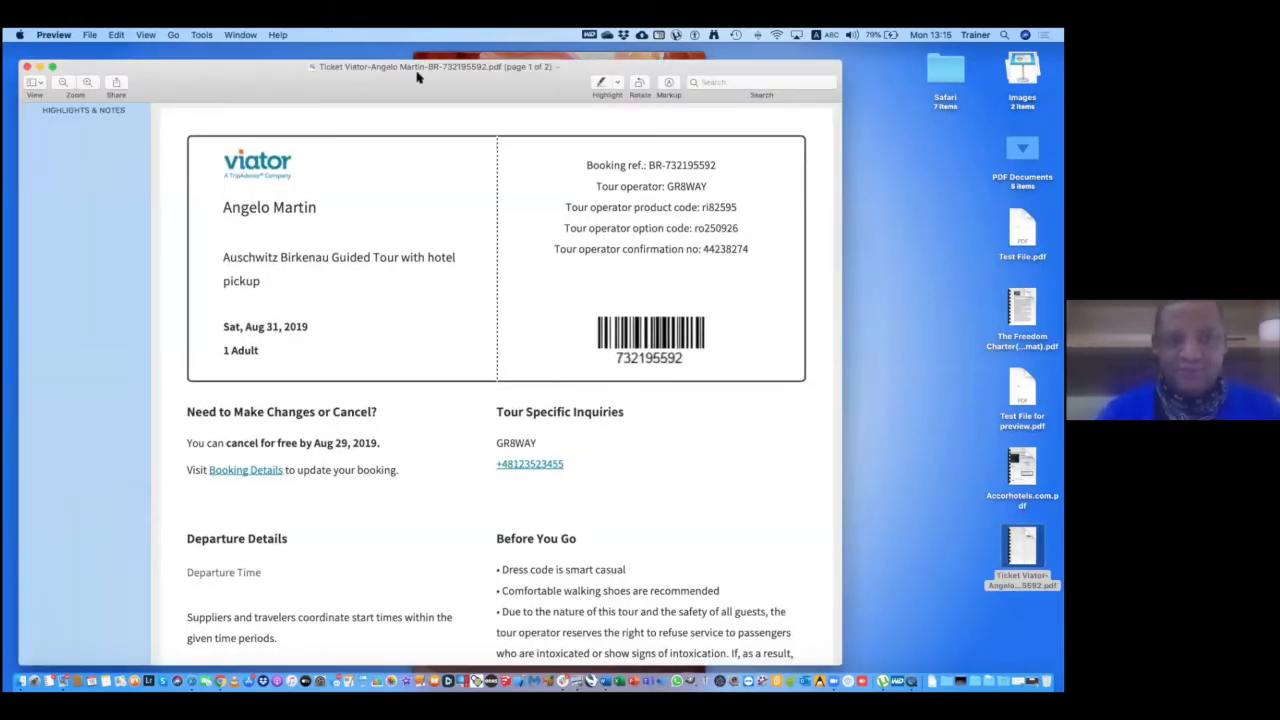
scroll(484, 437, down, 15)
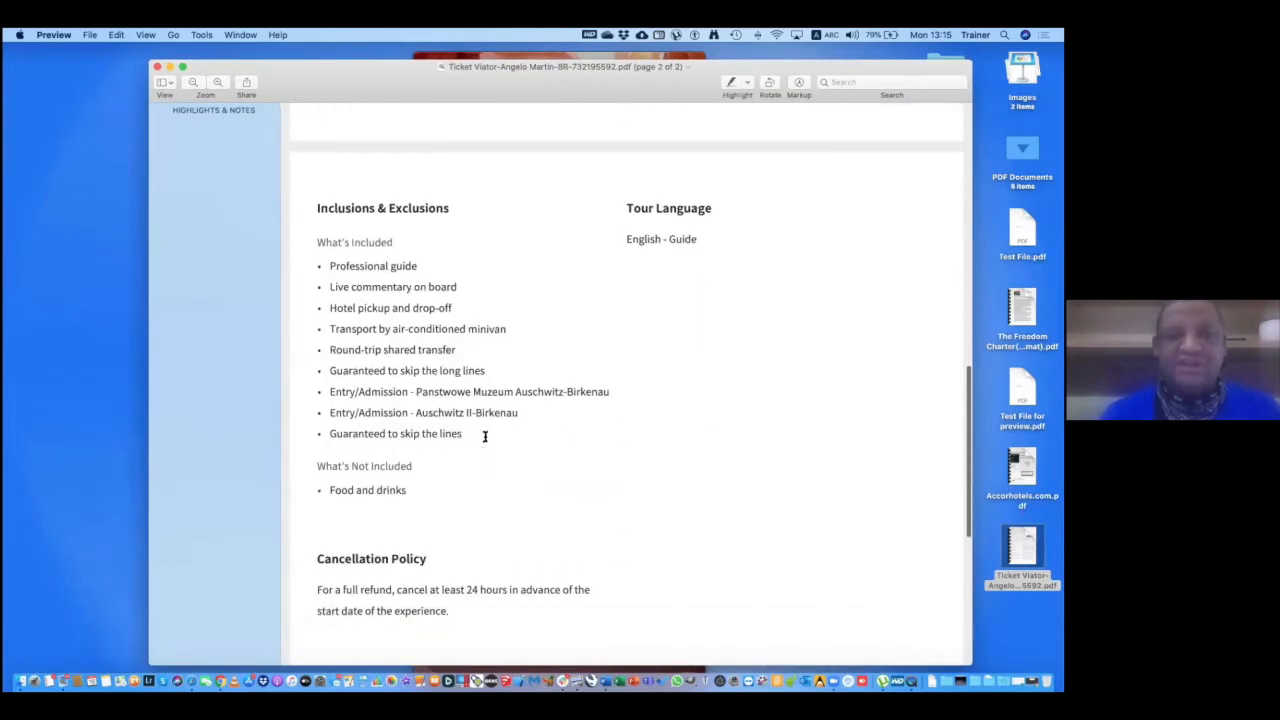
scroll(484, 437, up, 20)
scroll(484, 437, down, 2)
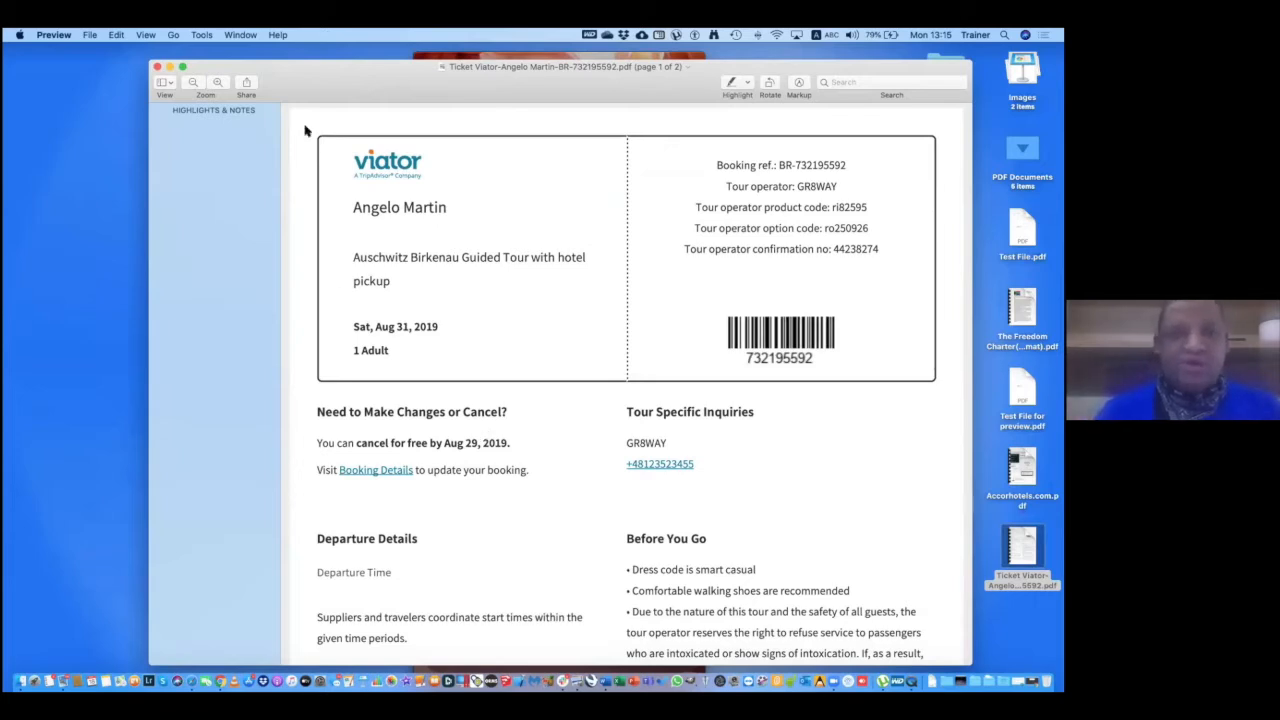
drag(304, 87, 316, 114)
click(812, 108)
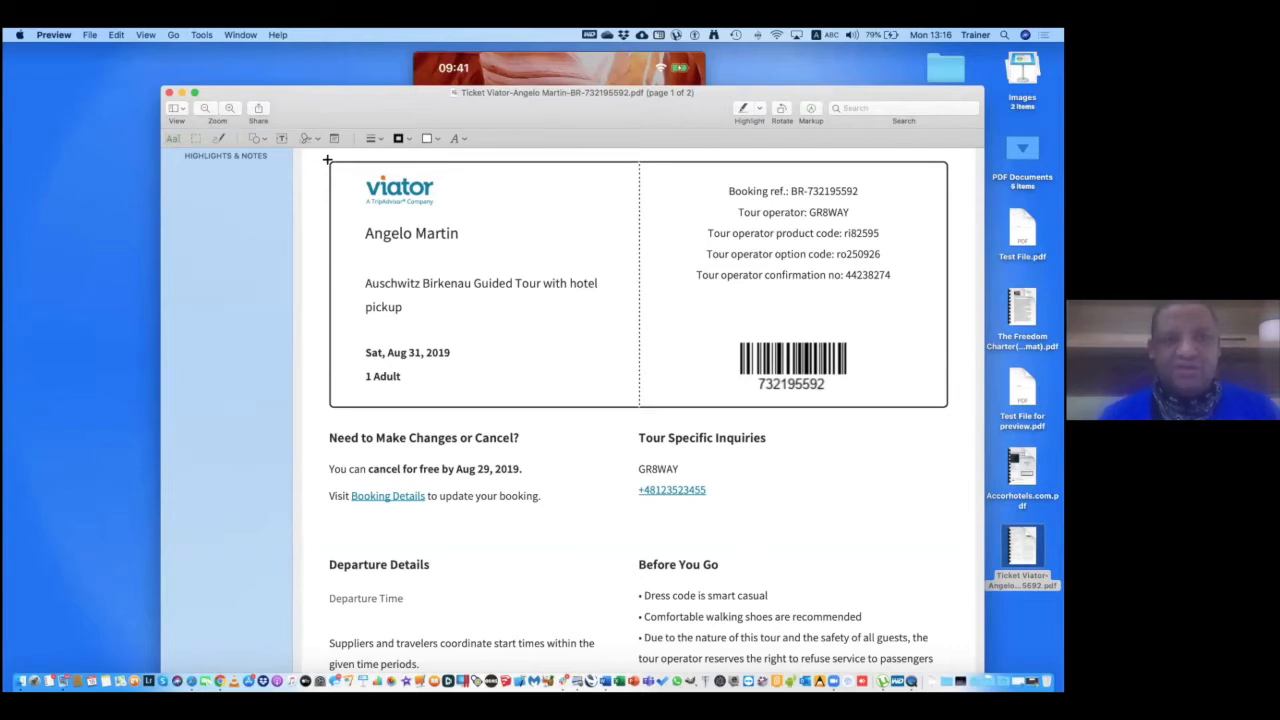
Crop the ticket PDF's first page to just the ticket box, confirming the crop warning.
drag(599, 238, 856, 349)
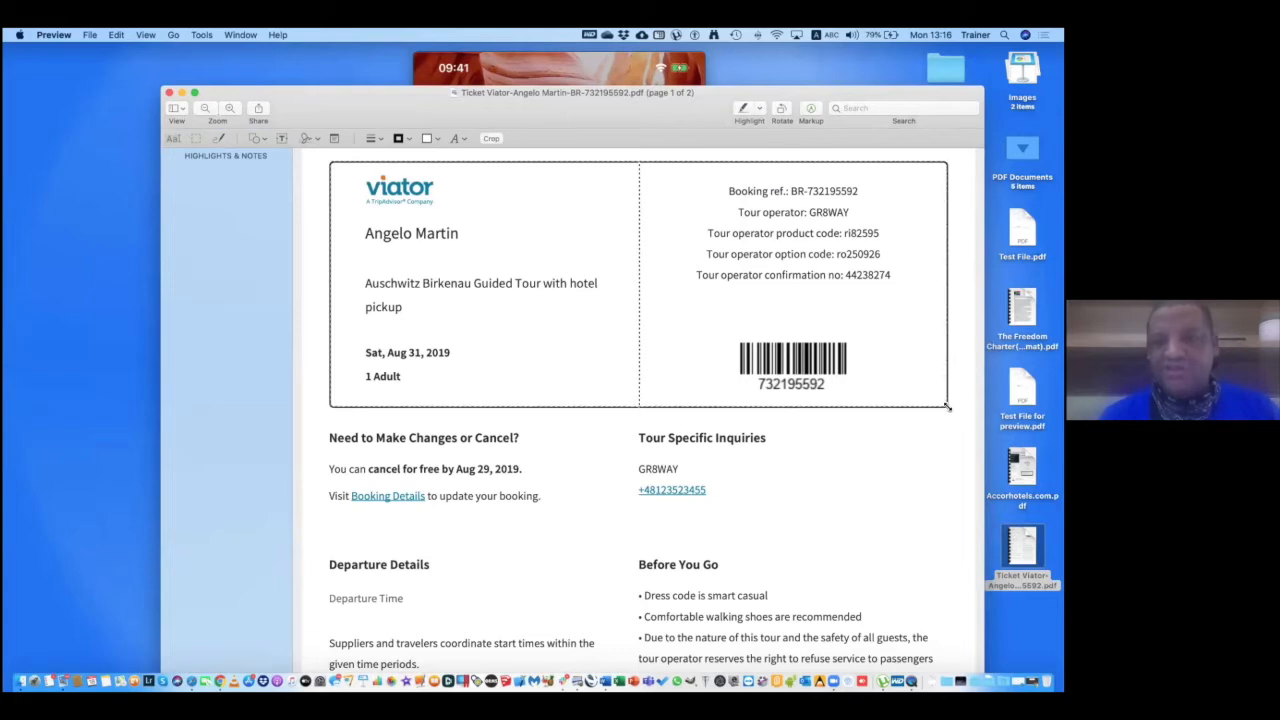
drag(946, 408, 947, 407)
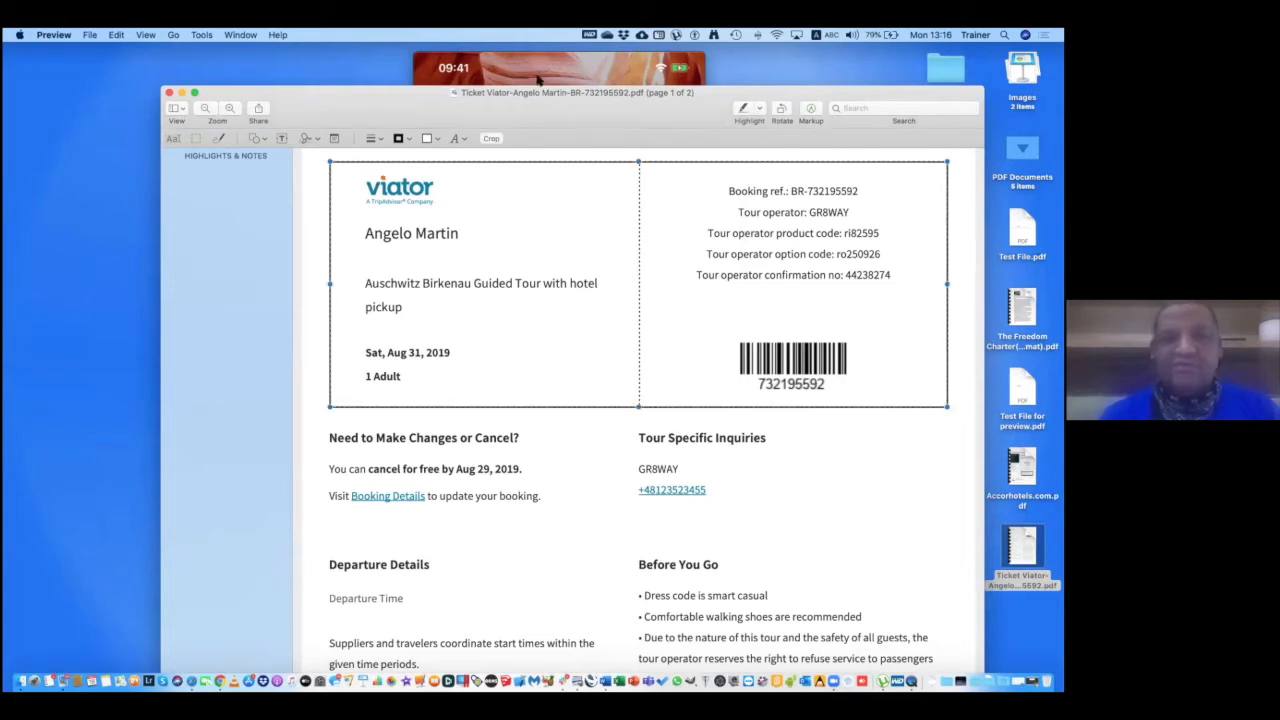
click(490, 140)
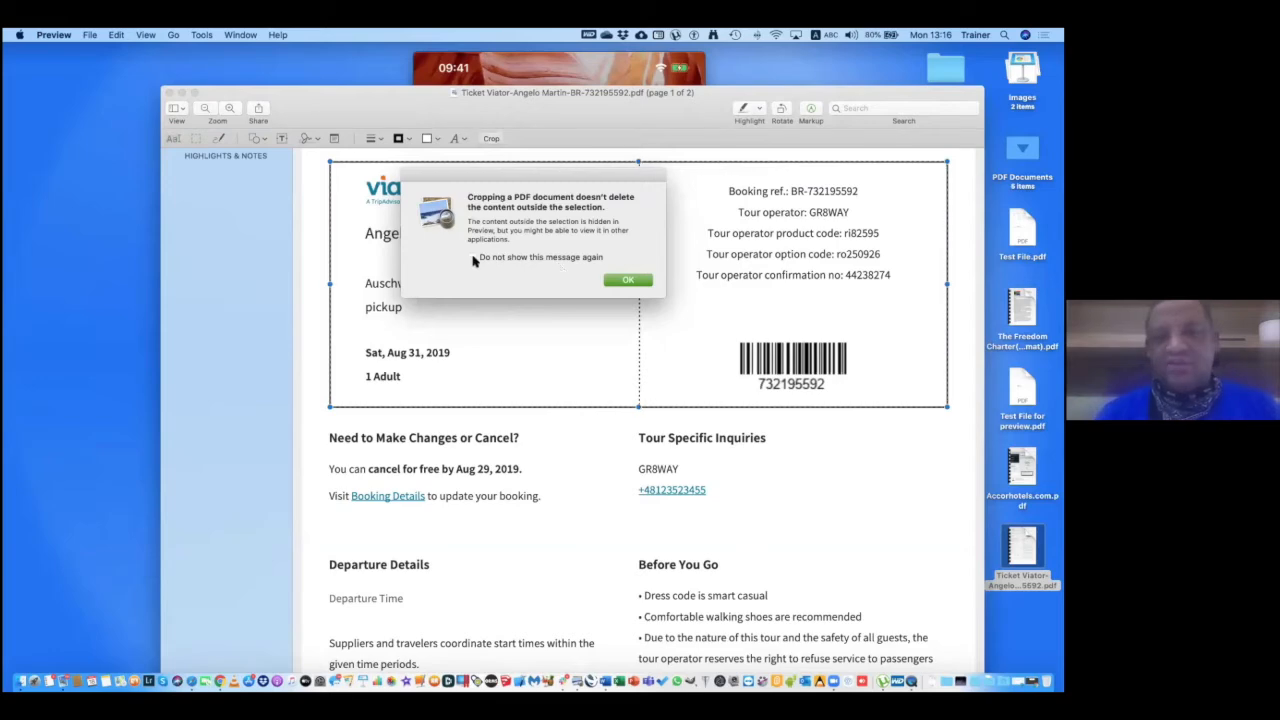
click(626, 282)
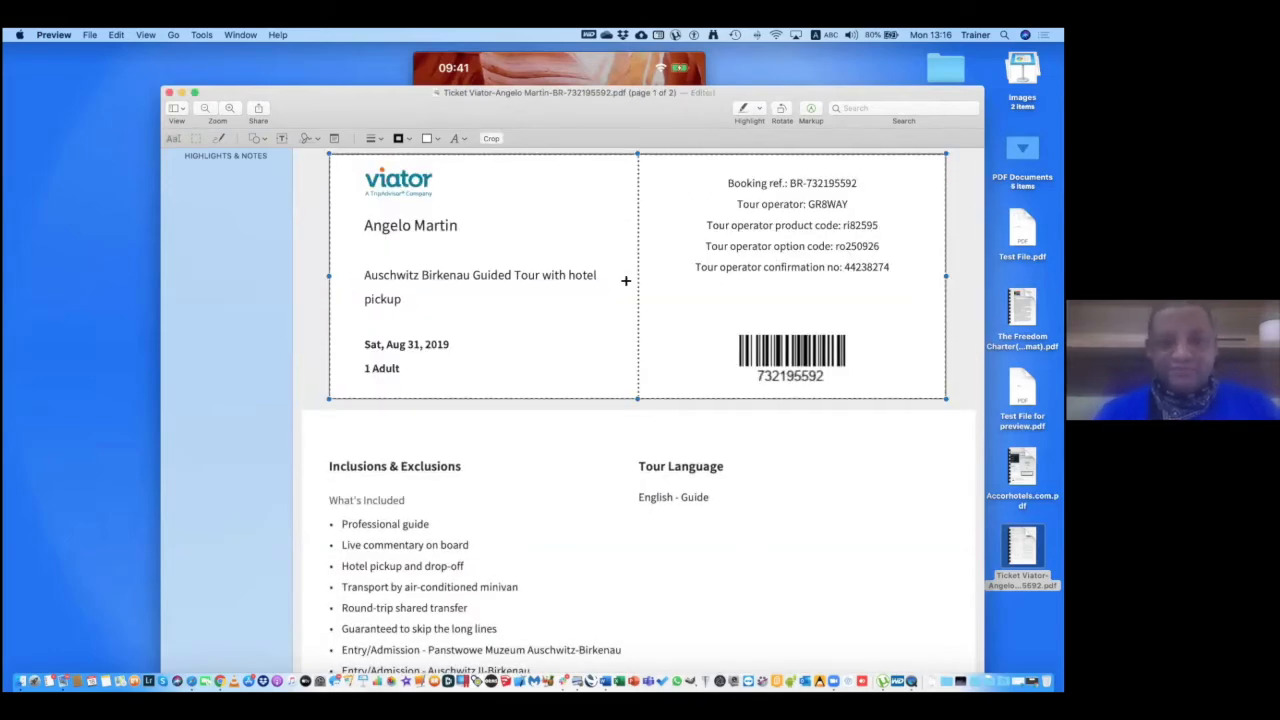
scroll(720, 452, up, 2)
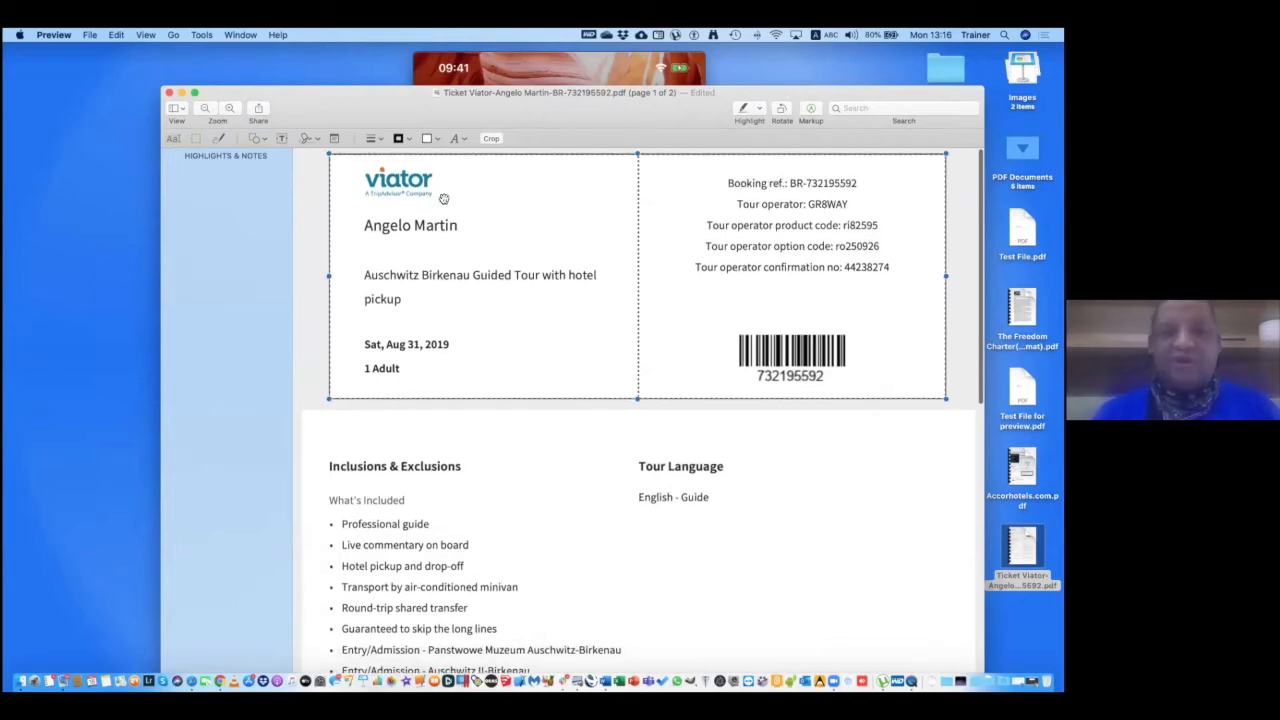
Show page thumbnails in the sidebar and select page 2 of the ticket.
click(176, 108)
click(187, 136)
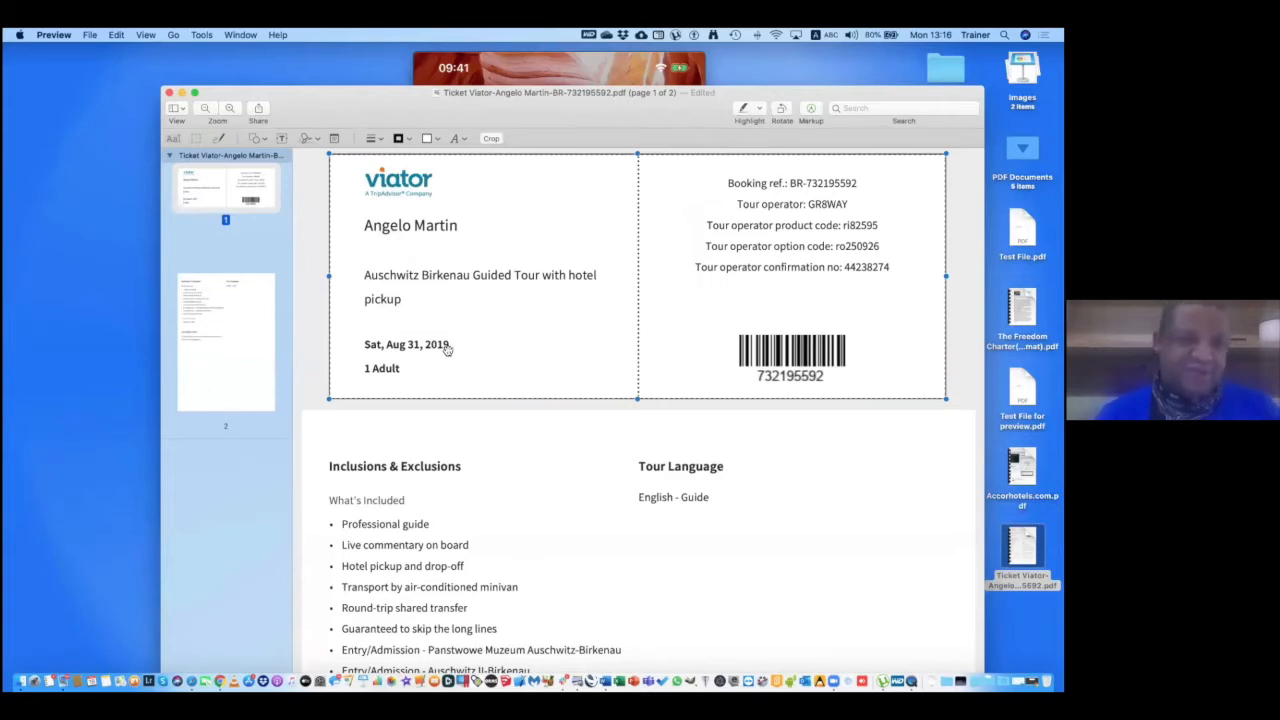
click(239, 381)
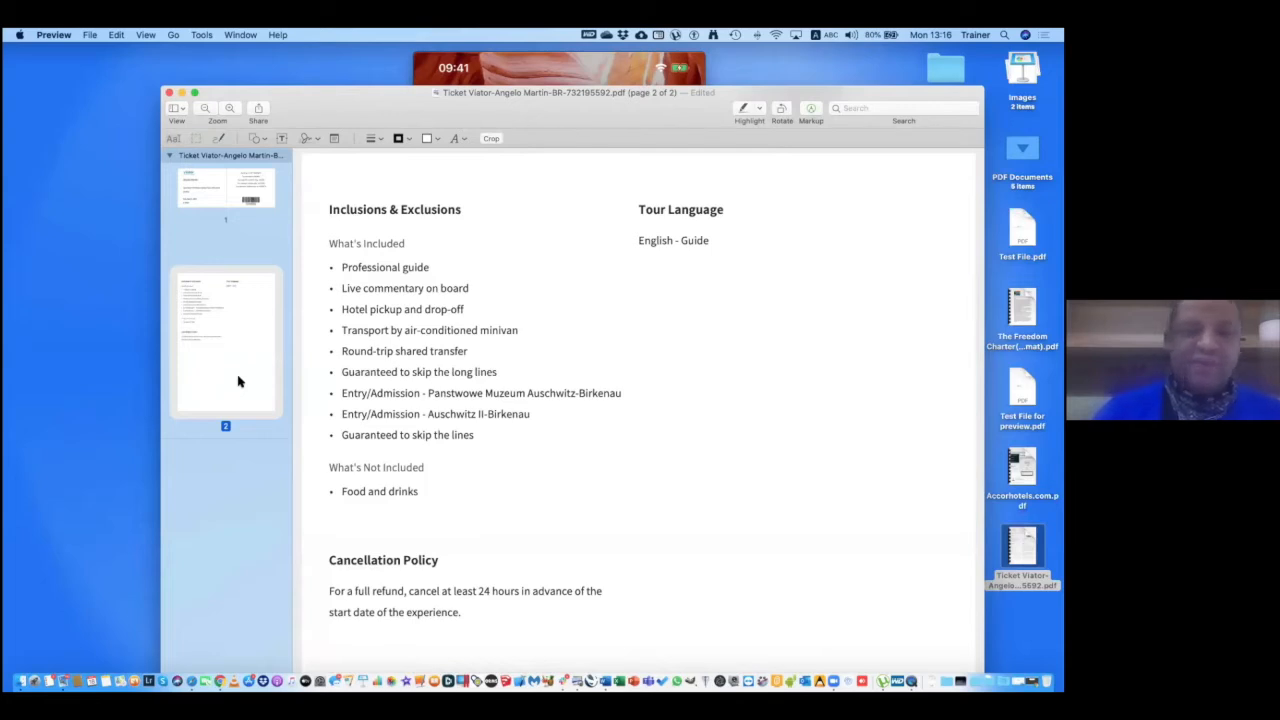
Delete page 2 of the ticket PDF, close it, and reopen it to confirm it's one page.
key(Delete)
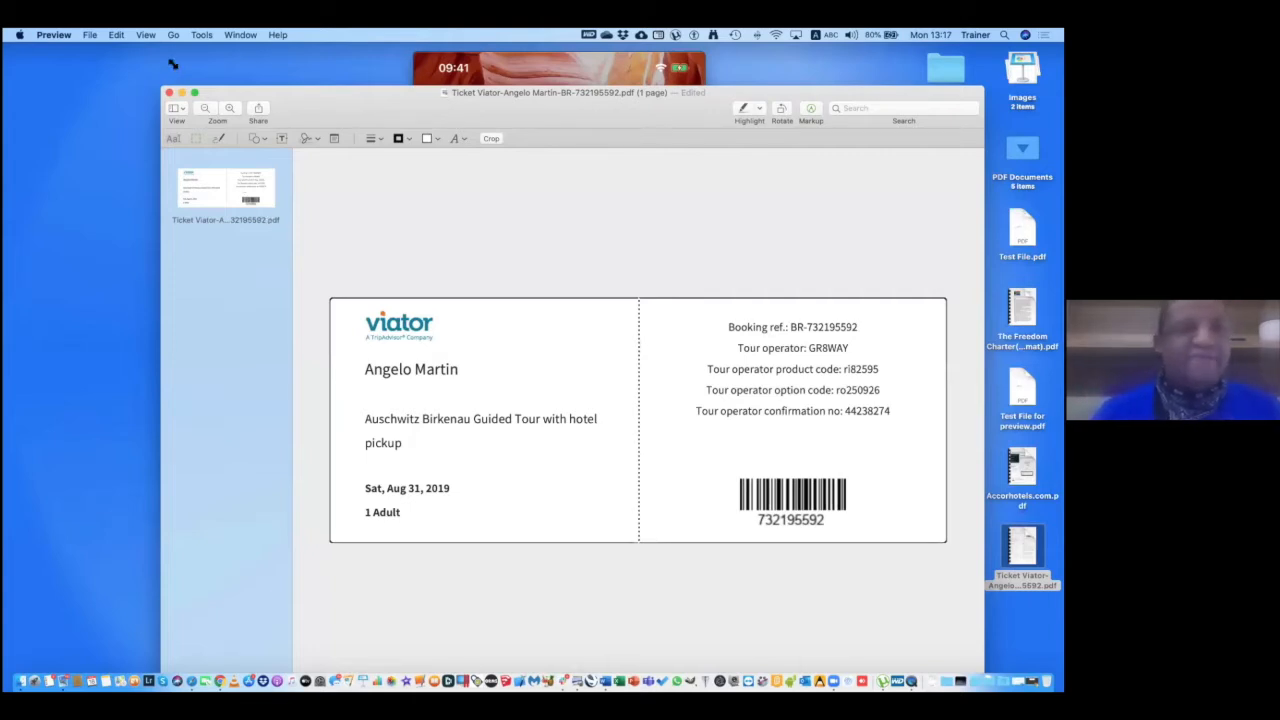
click(169, 93)
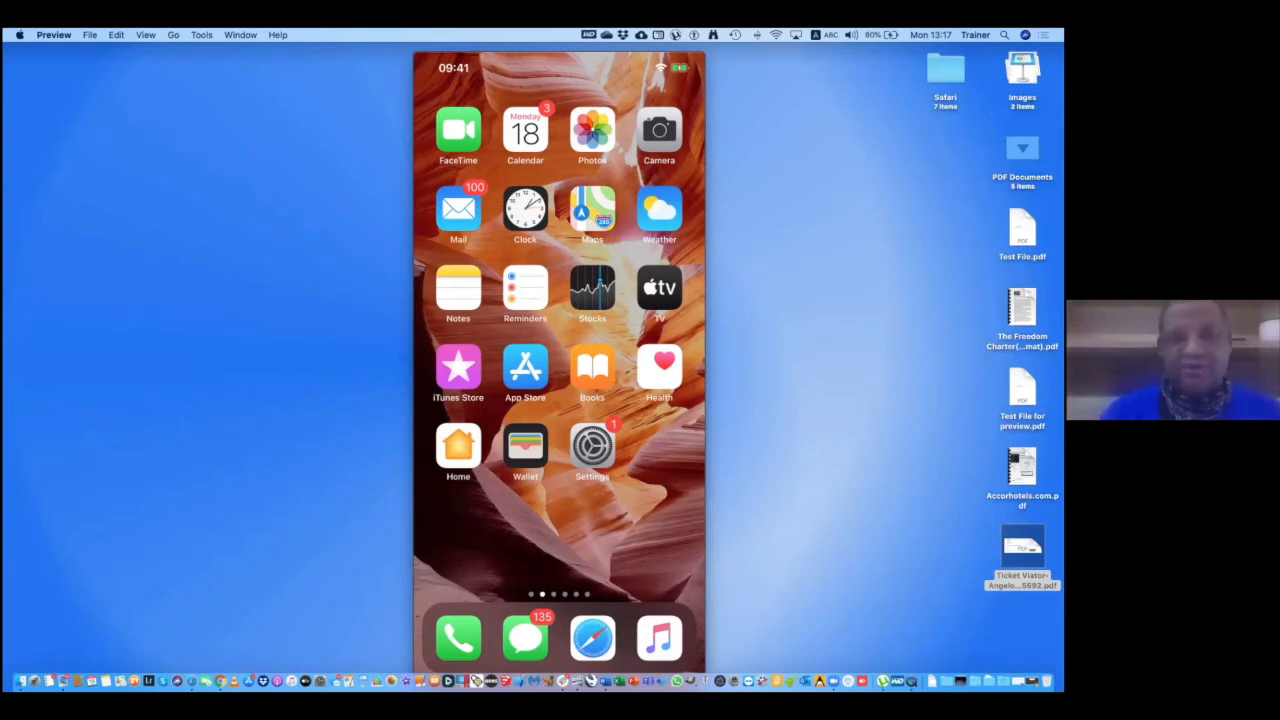
double_click(1022, 550)
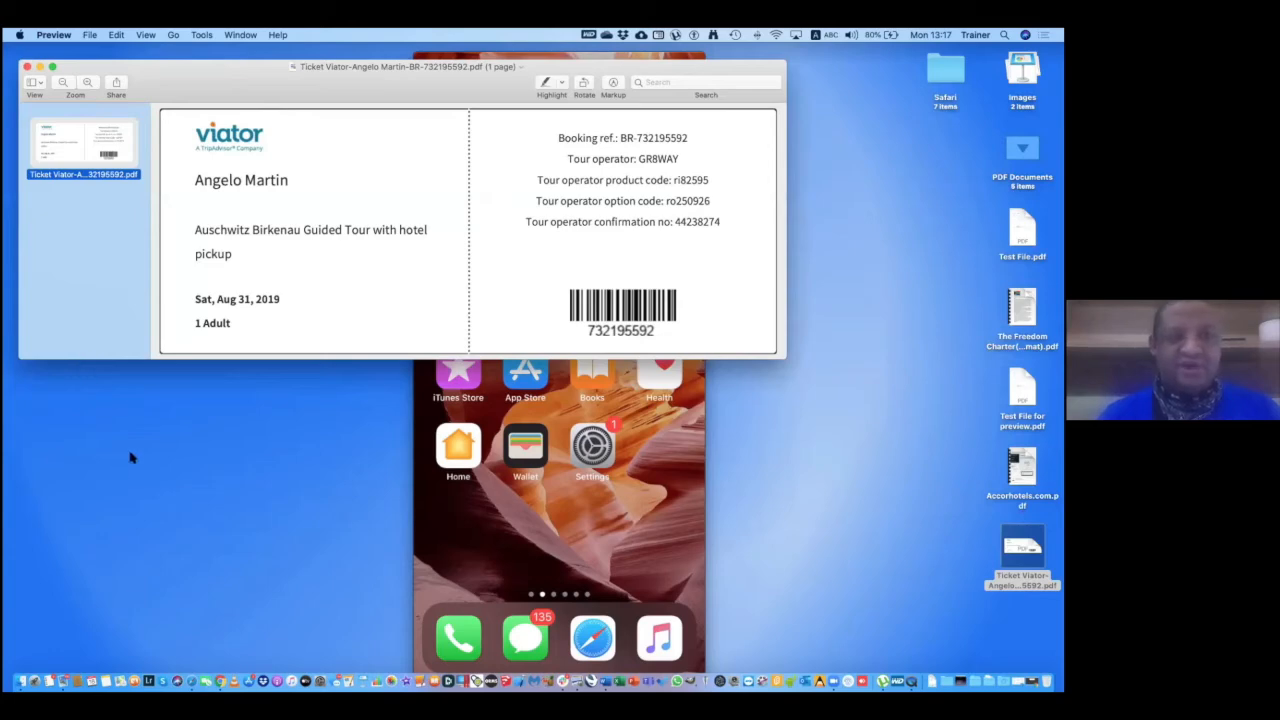
click(1022, 468)
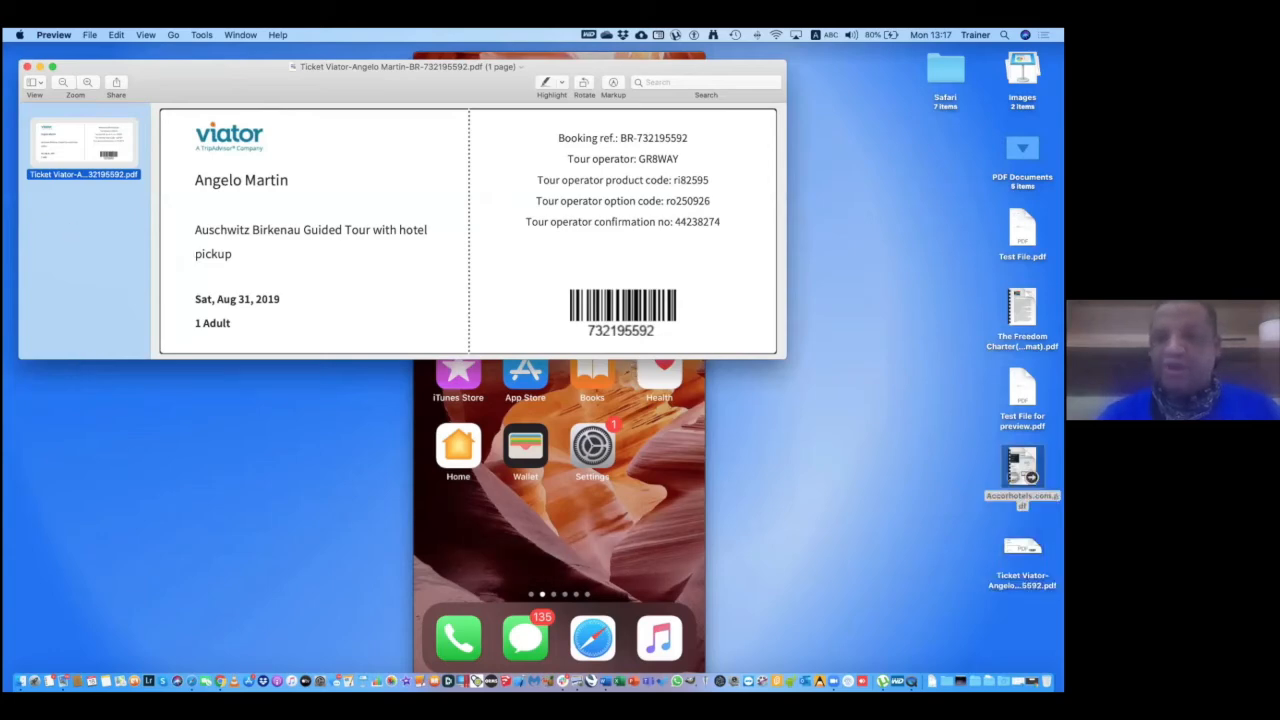
Open Accorhotels.com.pdf and drag its page 2 into the Viator ticket PDF's sidebar as page 2.
double_click(1022, 468)
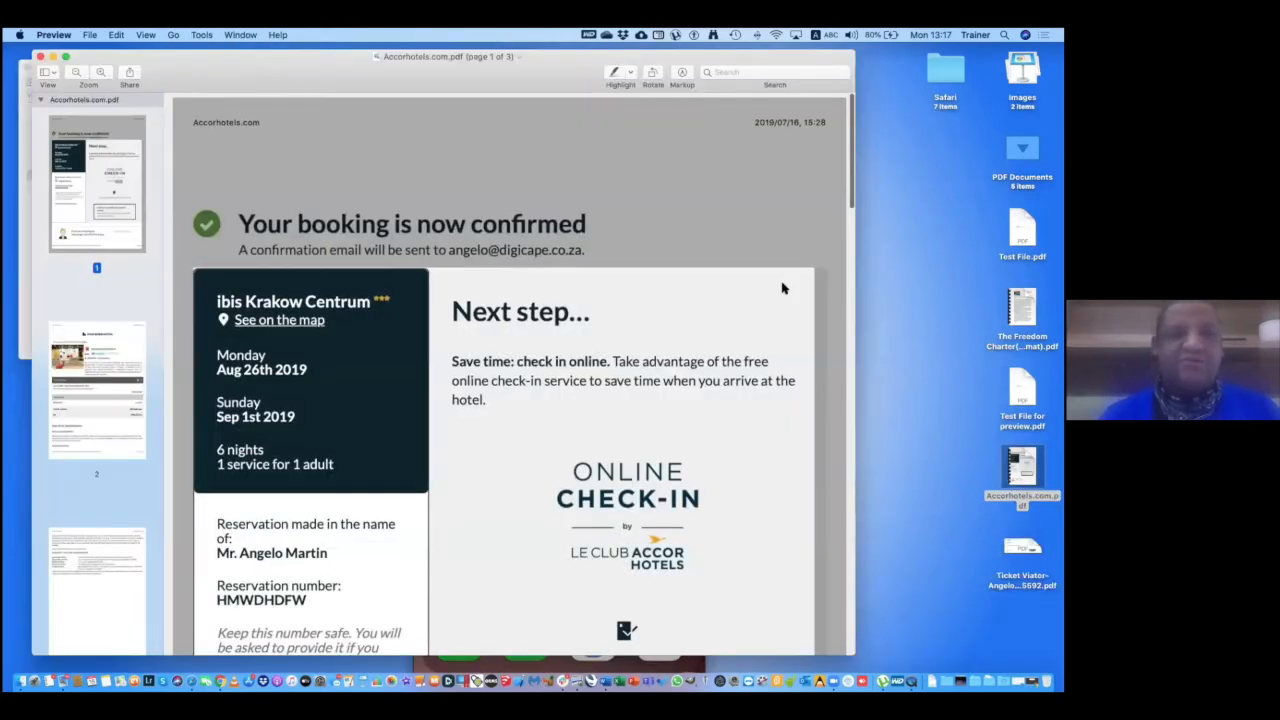
drag(218, 78, 961, 75)
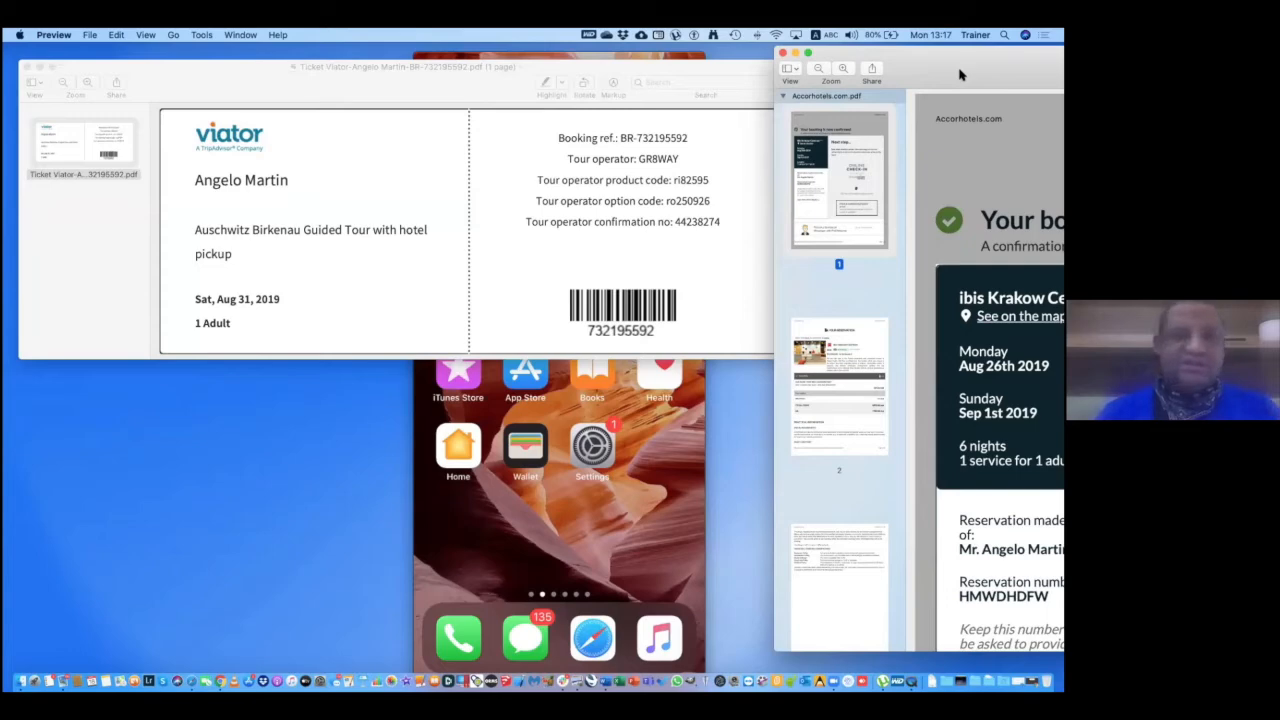
click(835, 352)
drag(949, 65, 968, 34)
drag(876, 345, 103, 220)
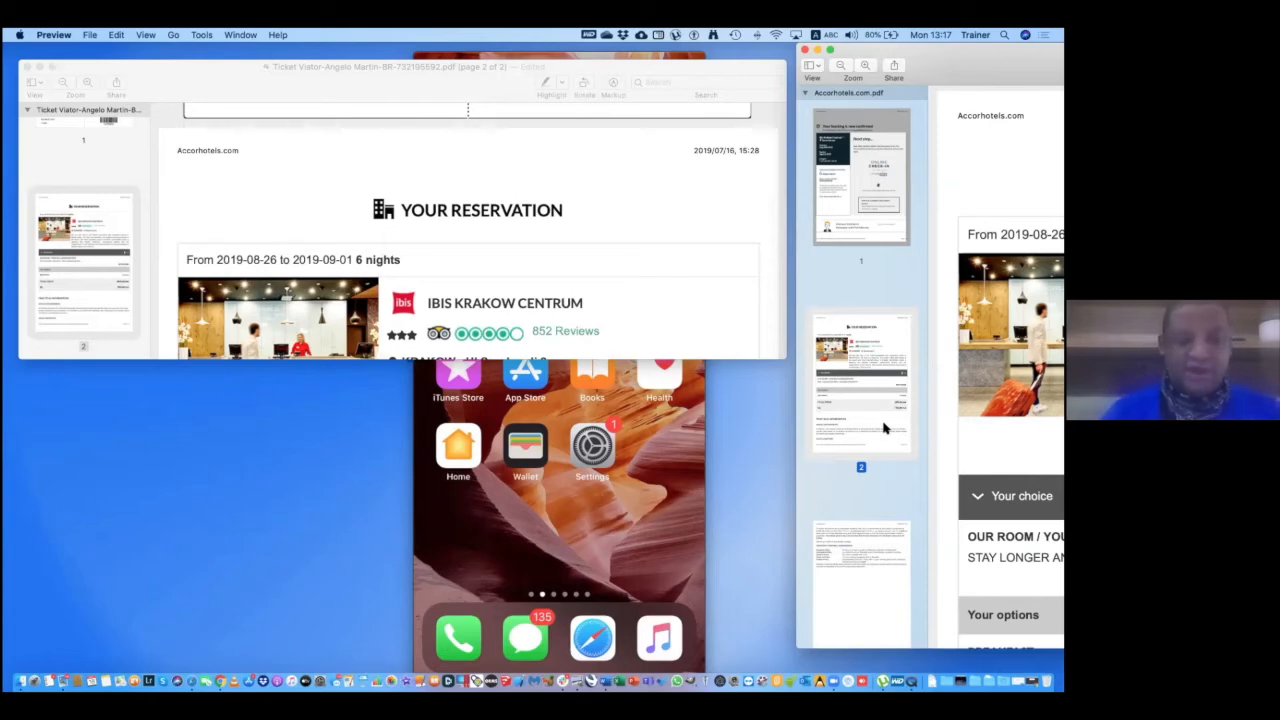
Close the Accorhotels PDF and check the two-page ticket document.
click(803, 50)
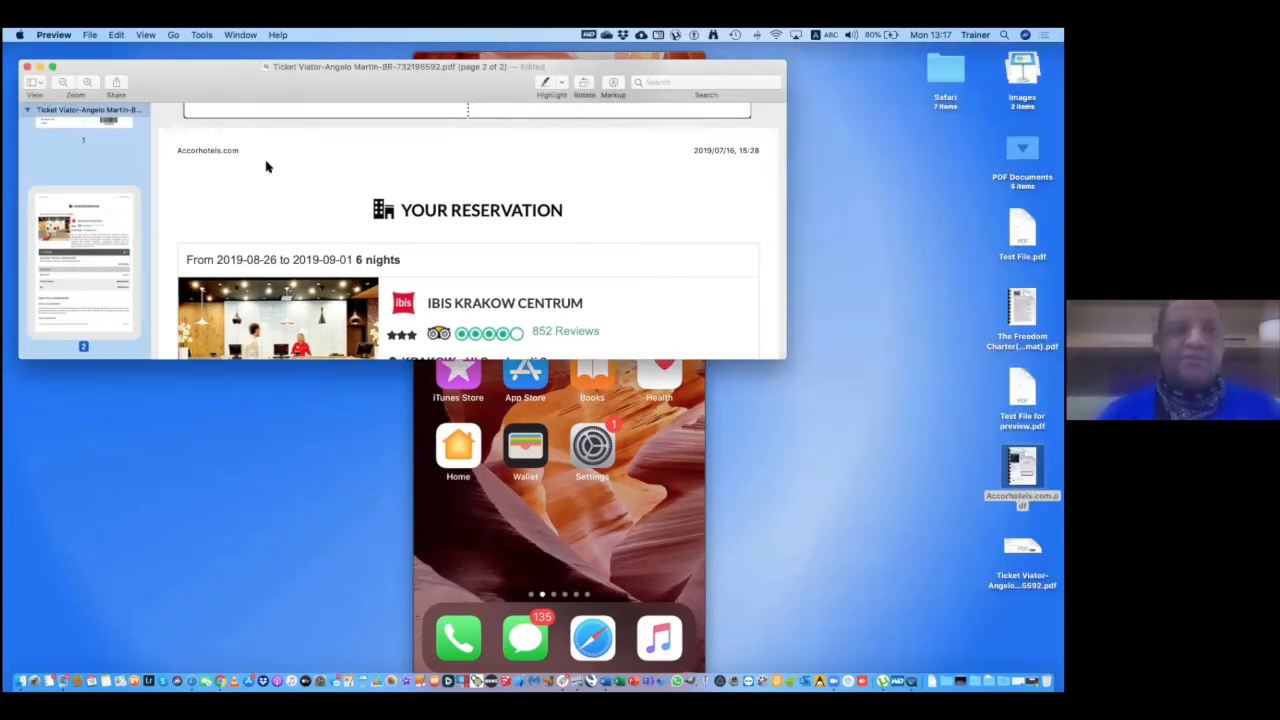
drag(171, 94, 280, 145)
scroll(291, 251, up, 5)
scroll(291, 251, down, 10)
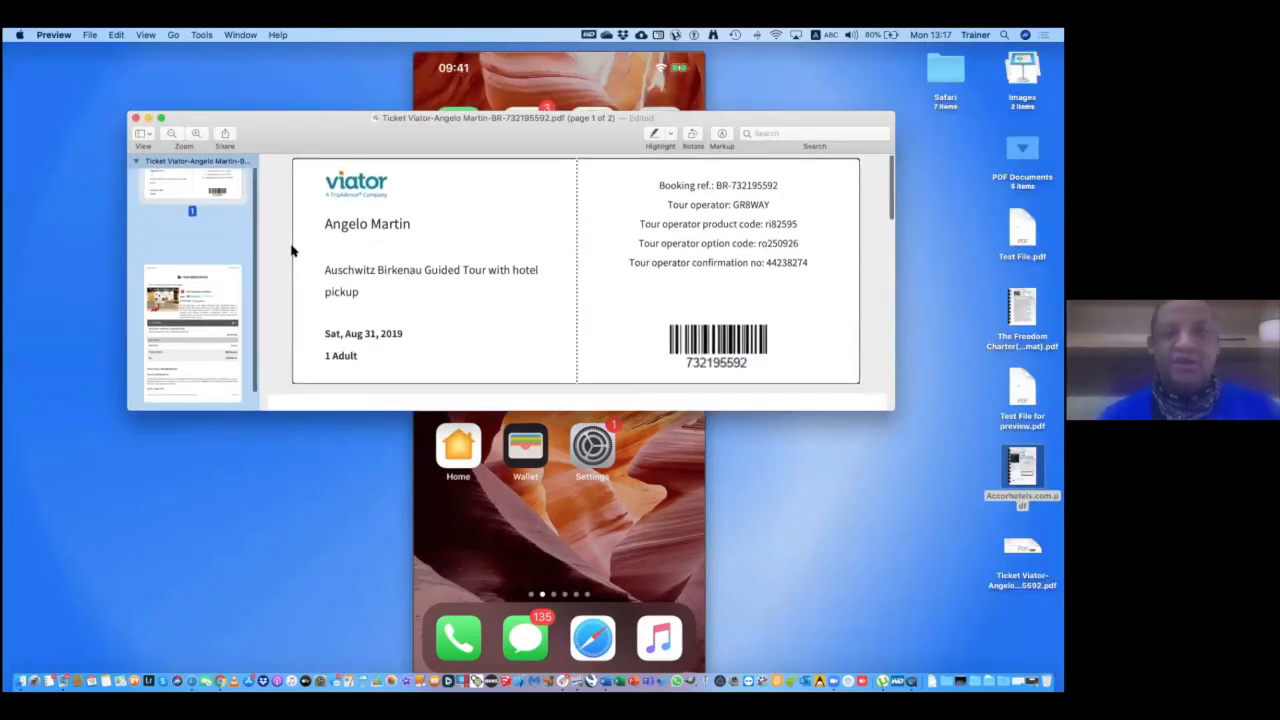
scroll(291, 251, up, 5)
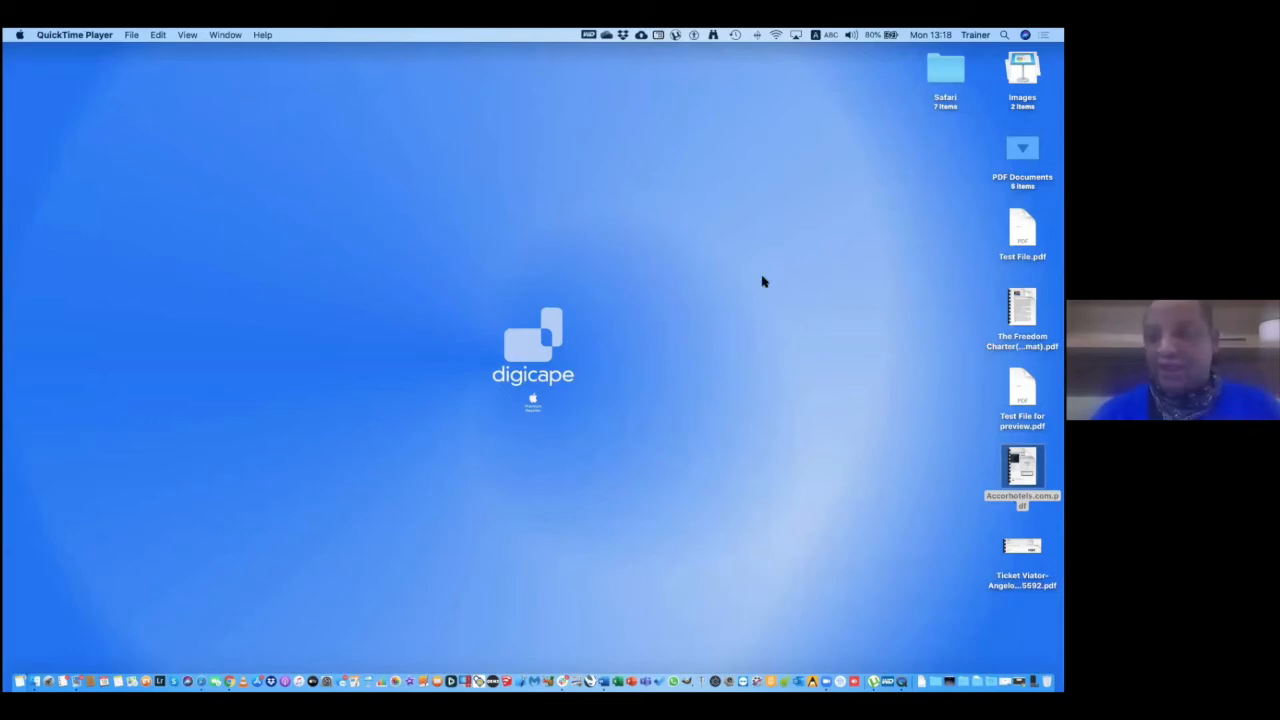
Open The Freedom Charter(Auto Format).pdf from the desktop and look through its pages.
mouse_move(1022, 308)
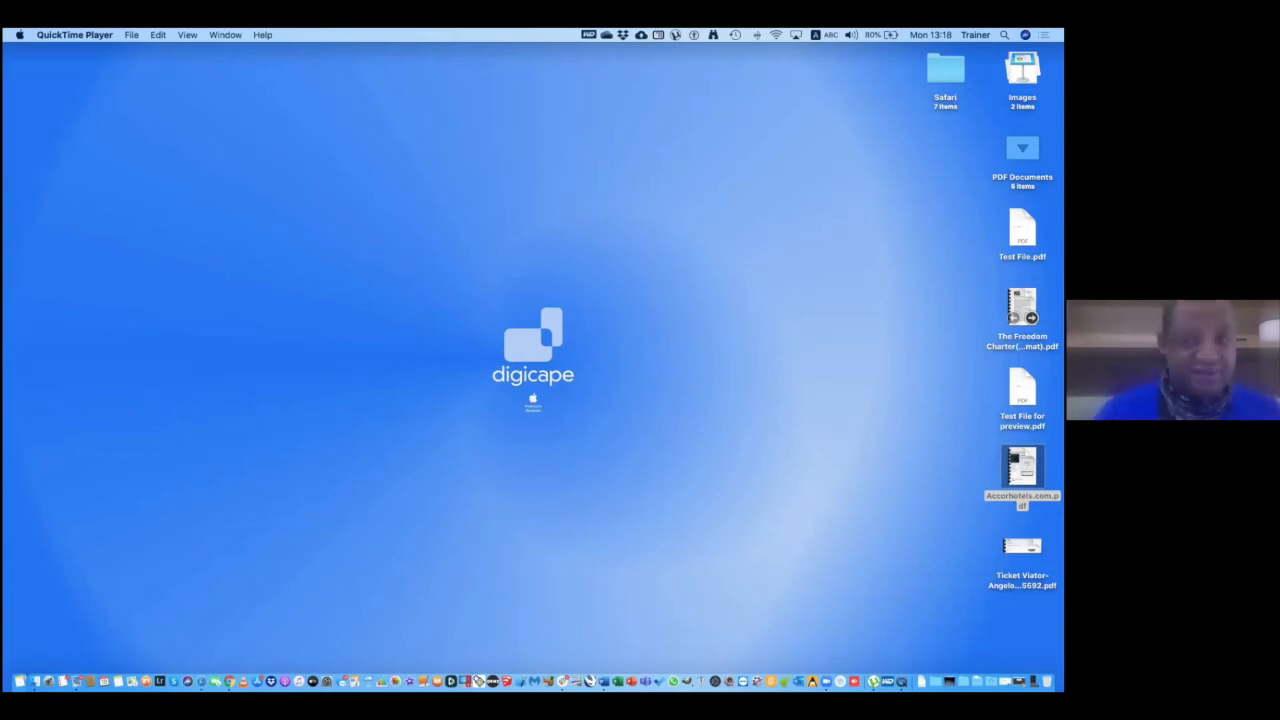
click(1022, 307)
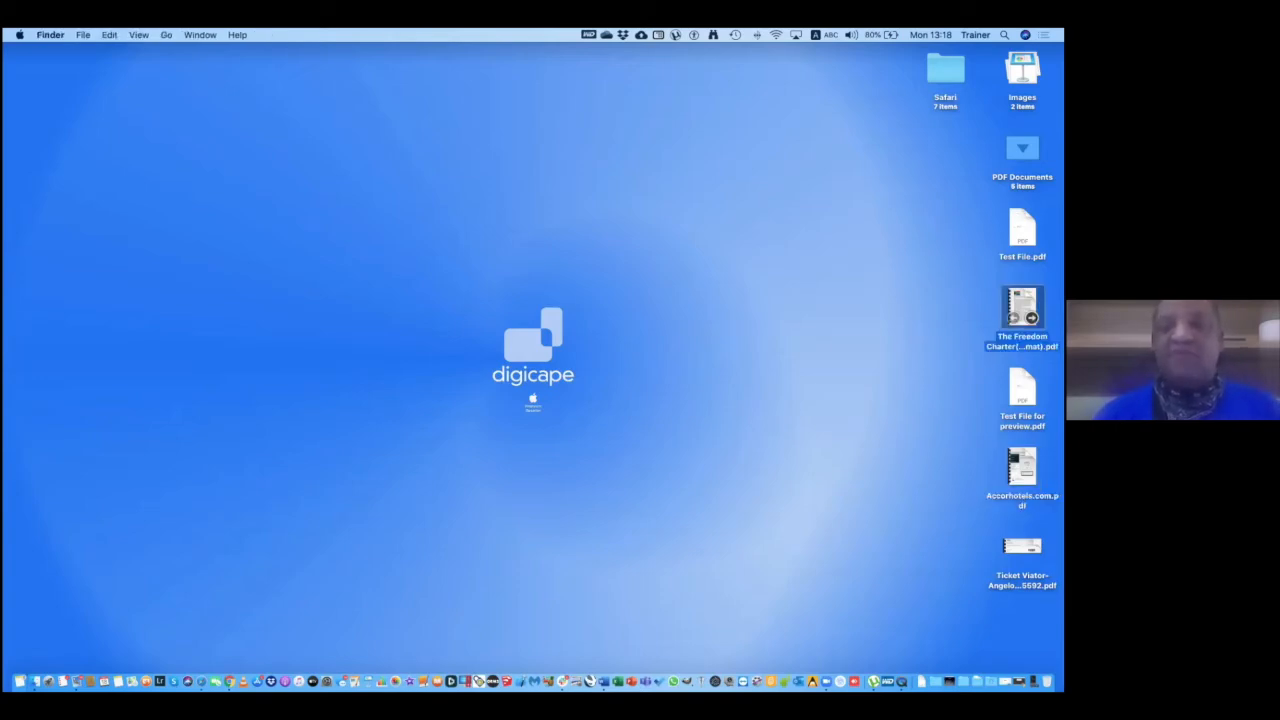
double_click(1022, 307)
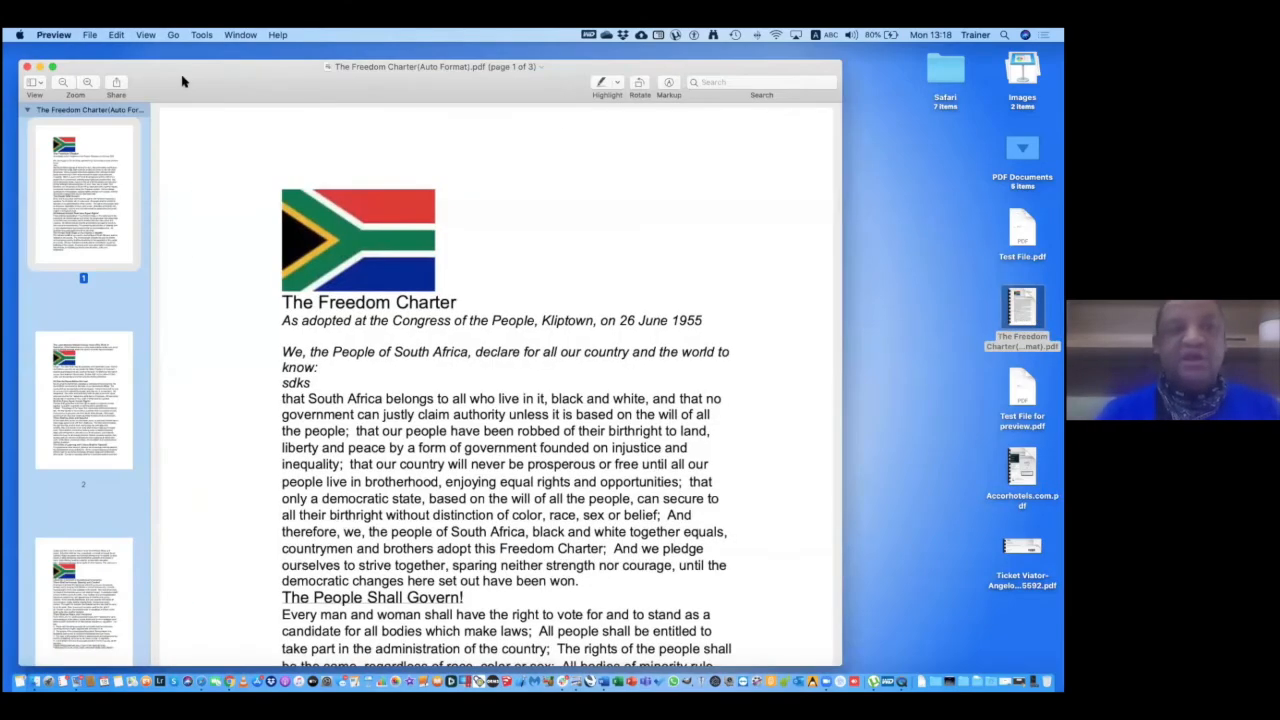
scroll(290, 124, down, 5)
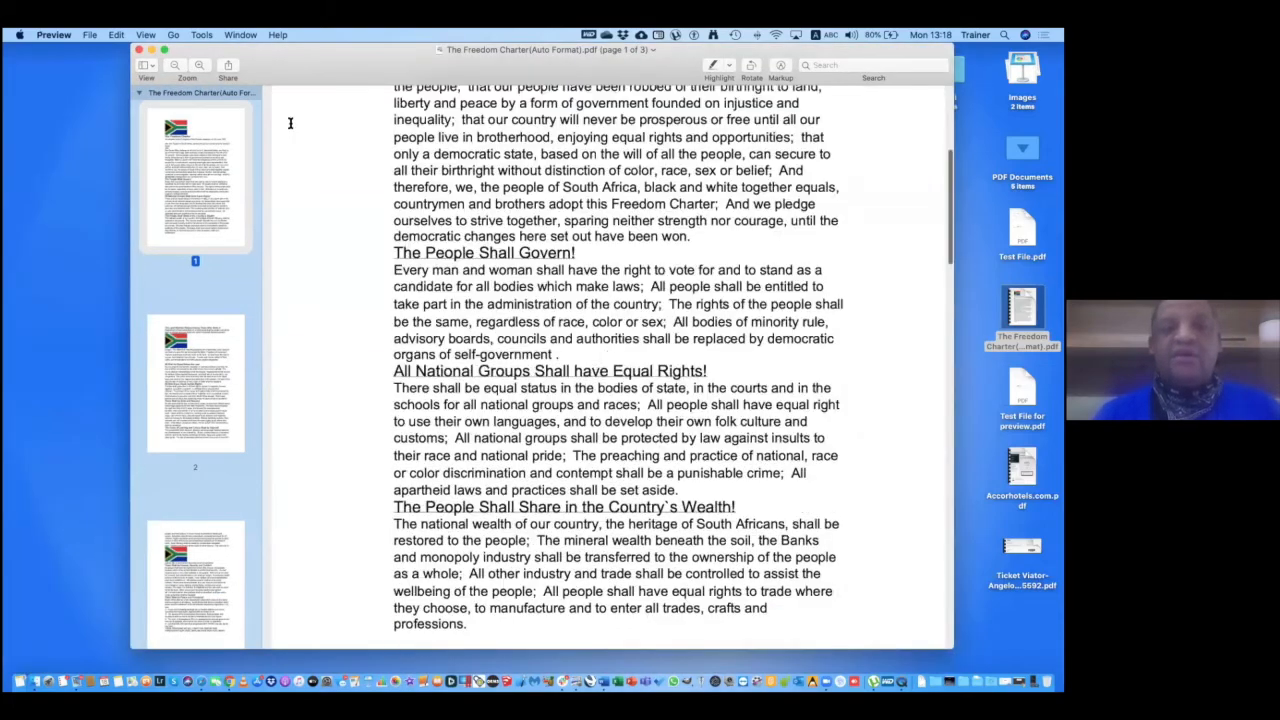
scroll(290, 124, down, 15)
scroll(397, 368, up, 20)
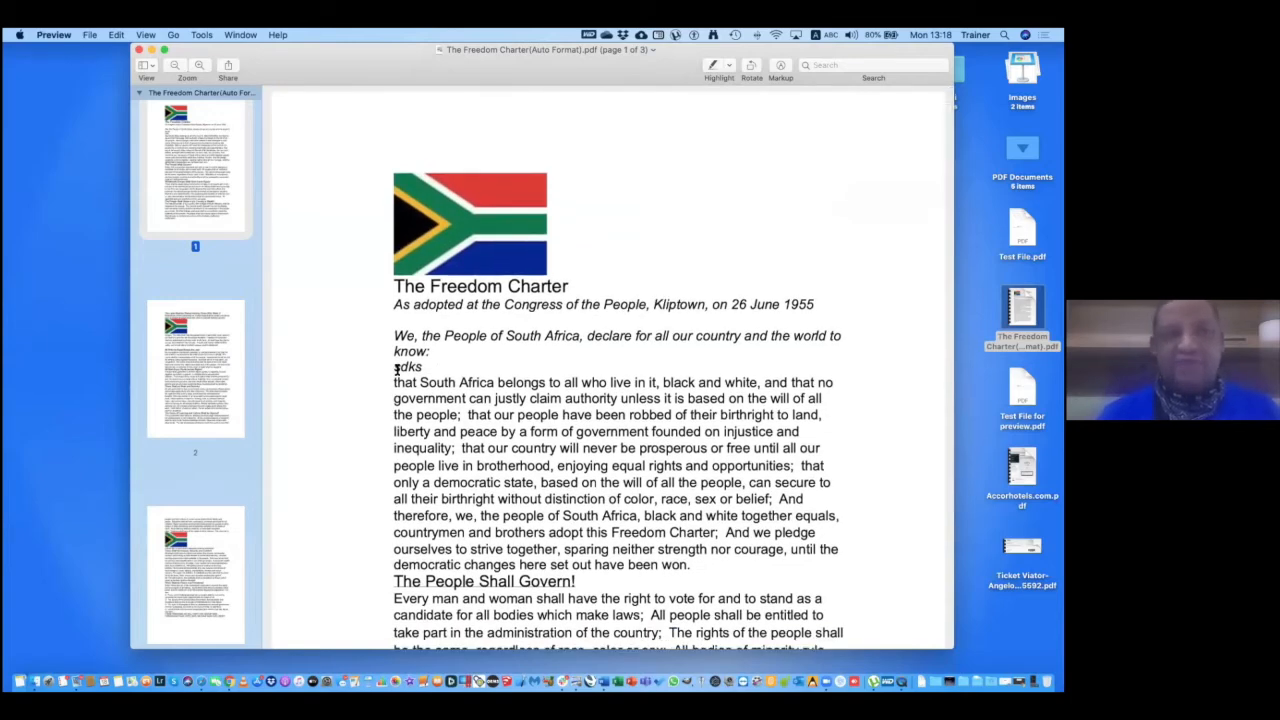
Switch the charter's display to Single Page view.
click(176, 35)
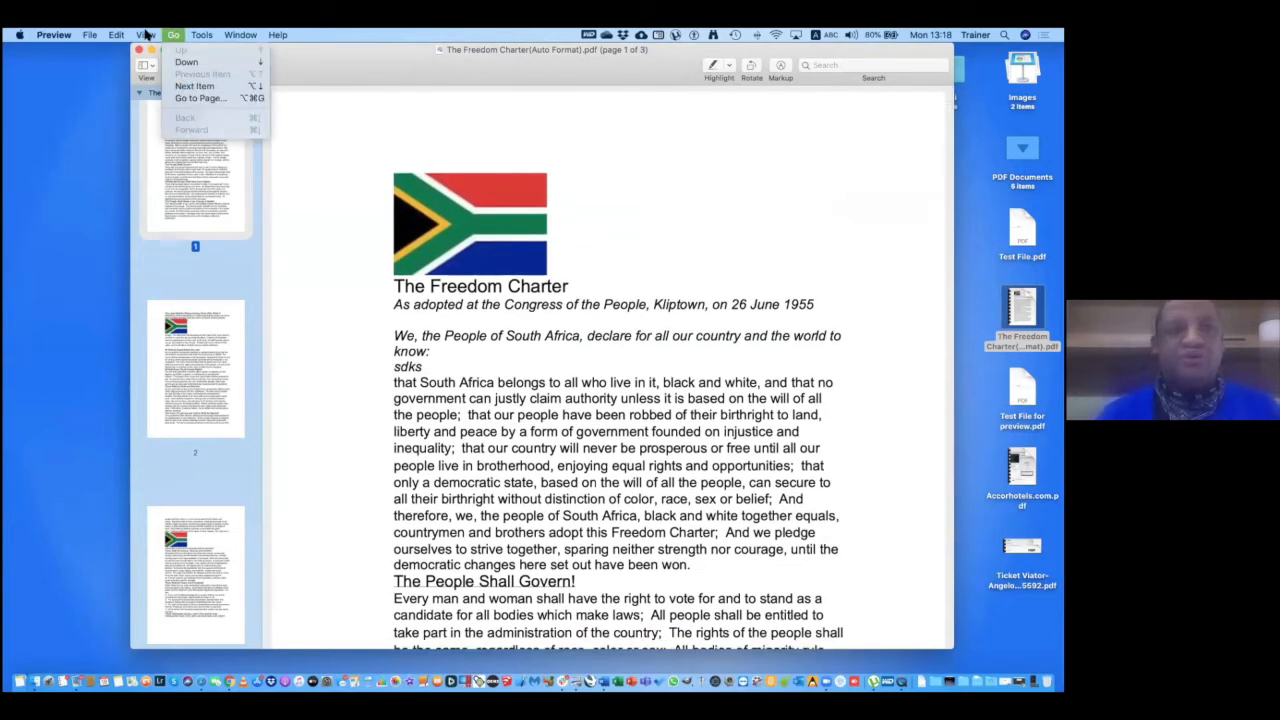
mouse_move(145, 34)
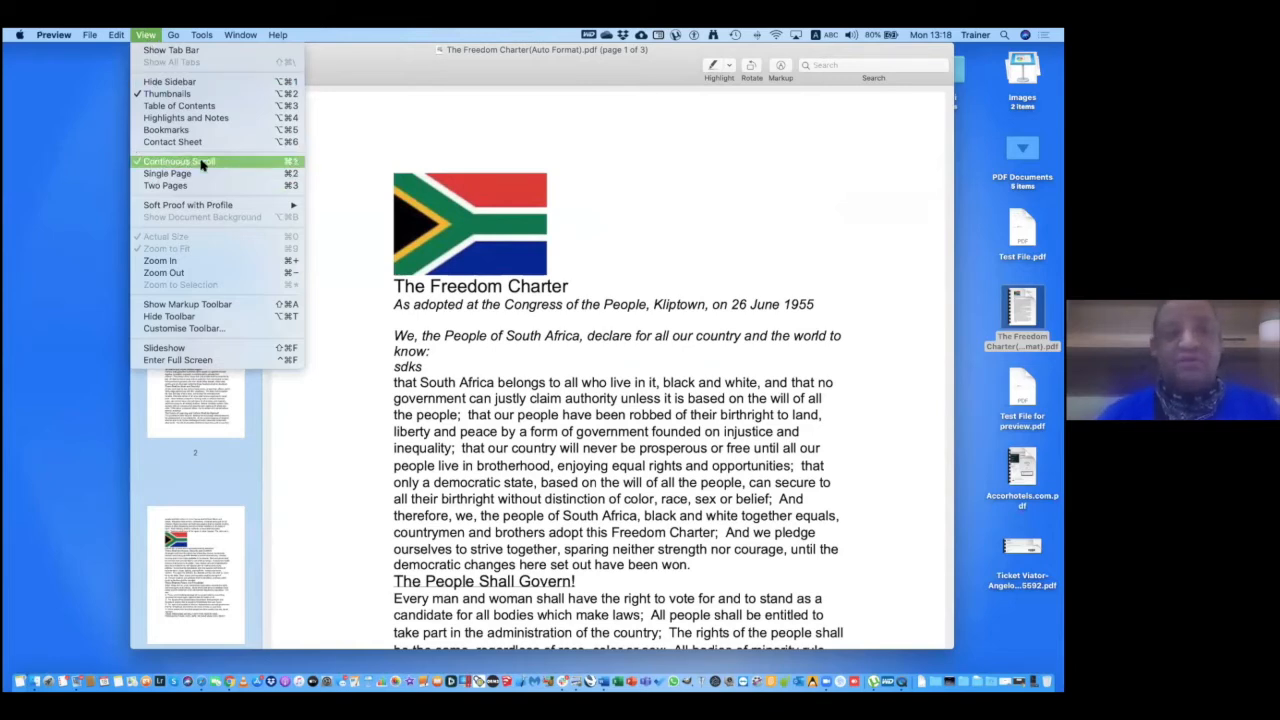
click(709, 243)
scroll(709, 243, down, 5)
scroll(709, 243, down, 20)
scroll(709, 243, up, 20)
scroll(707, 241, up, 2)
click(148, 35)
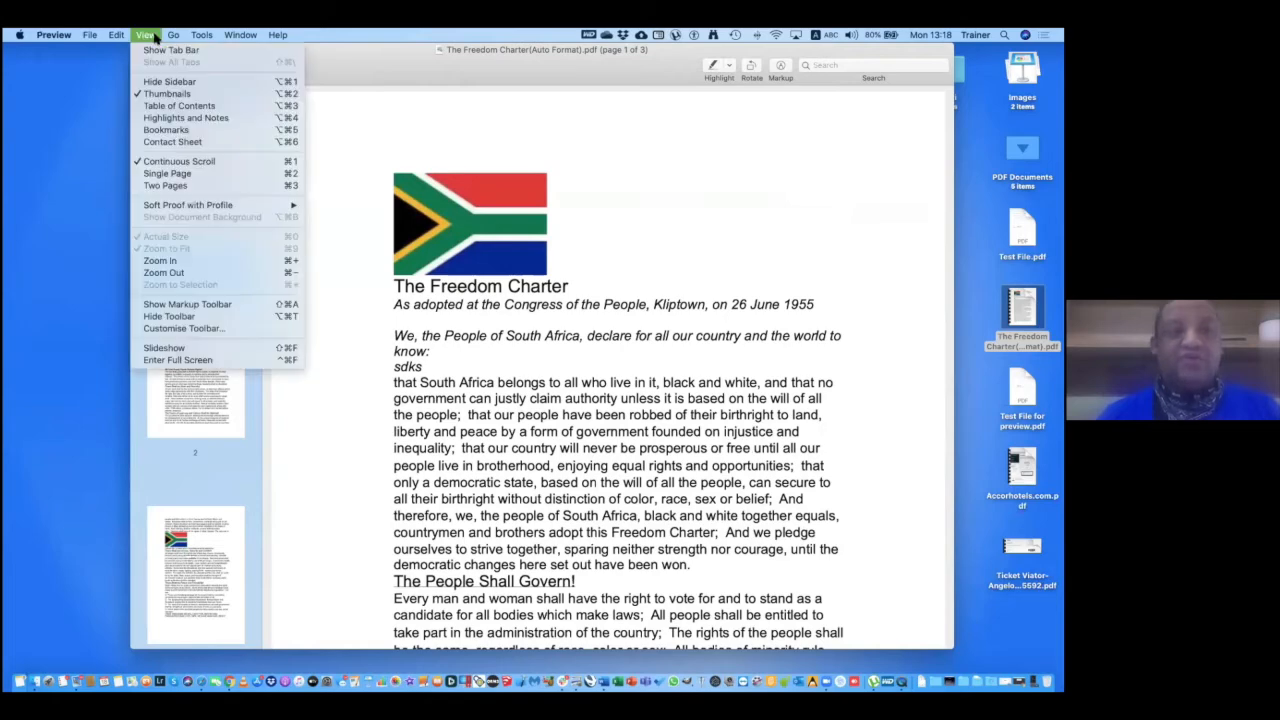
click(186, 173)
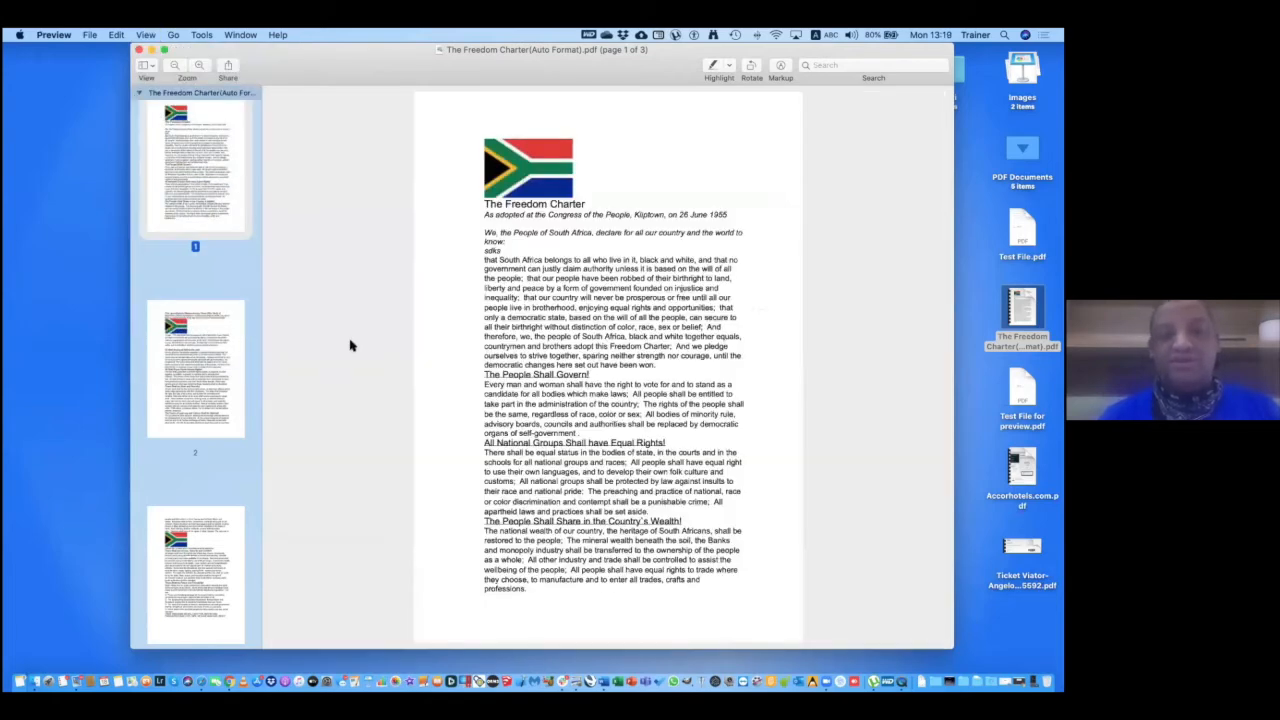
Switch the Freedom Charter PDF to Two Pages view and jump back to page 1.
scroll(350, 345, down, 5)
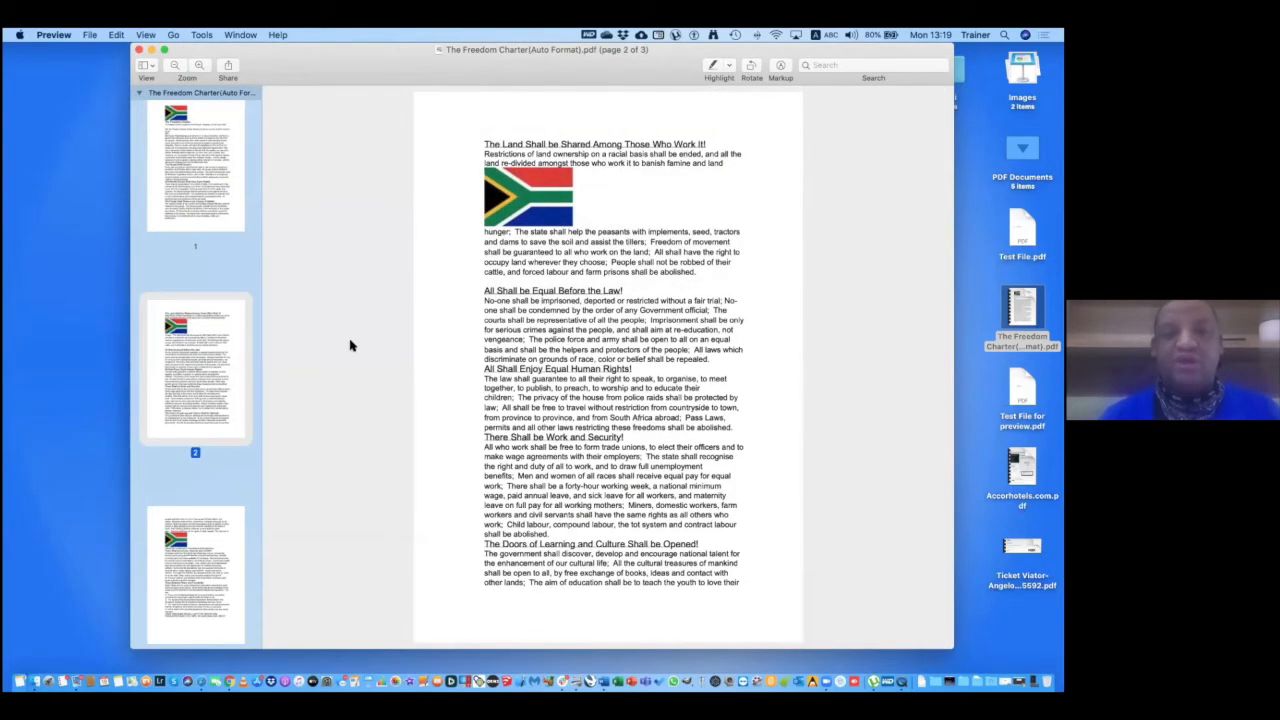
scroll(350, 345, down, 5)
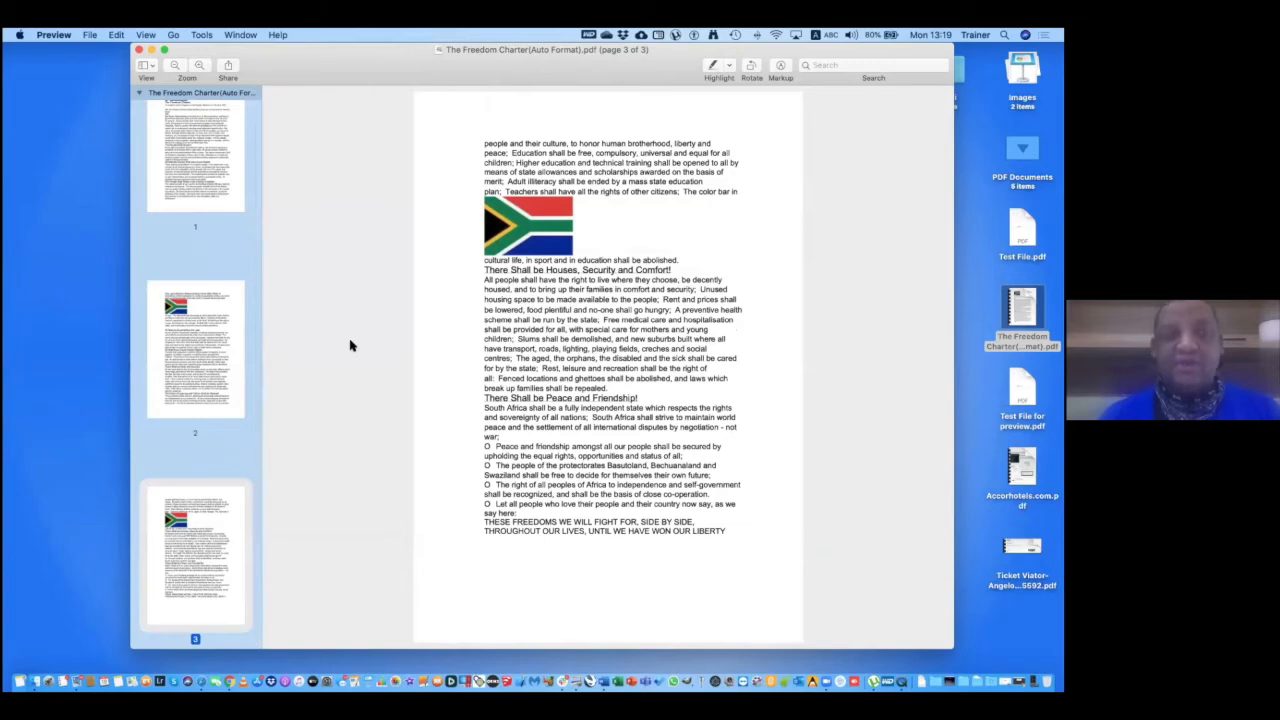
scroll(350, 345, up, 5)
click(147, 35)
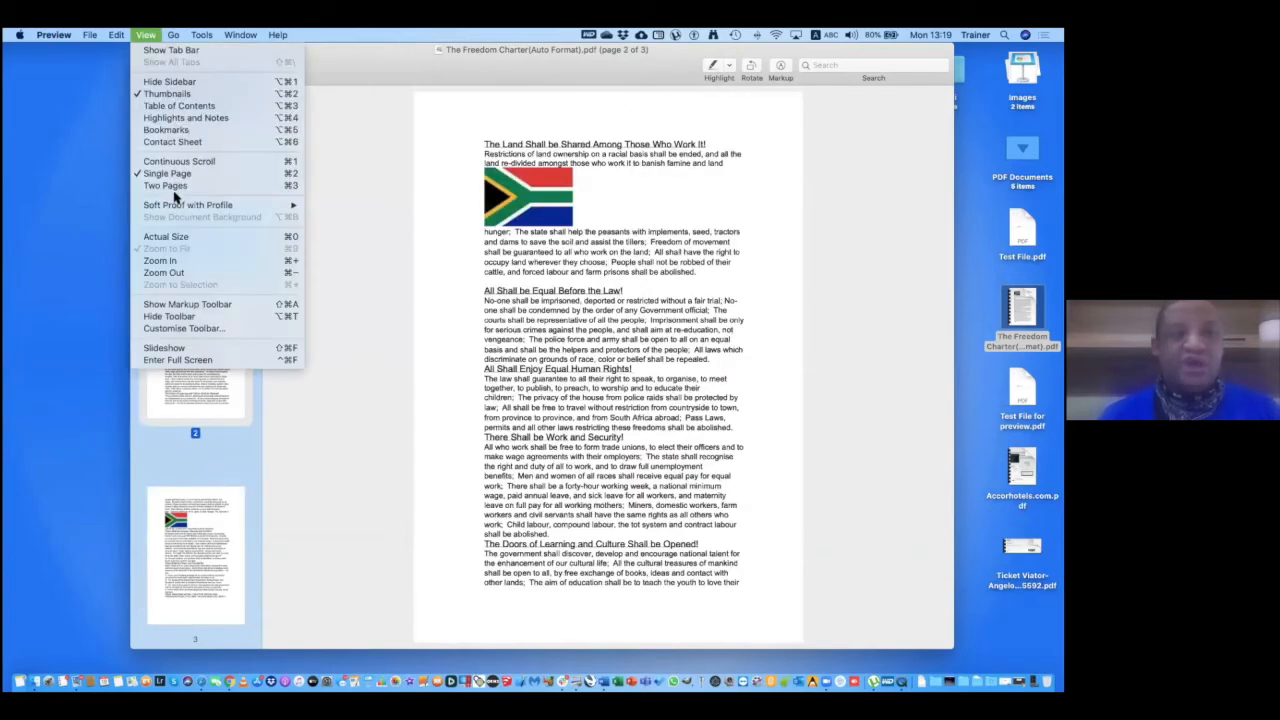
click(168, 186)
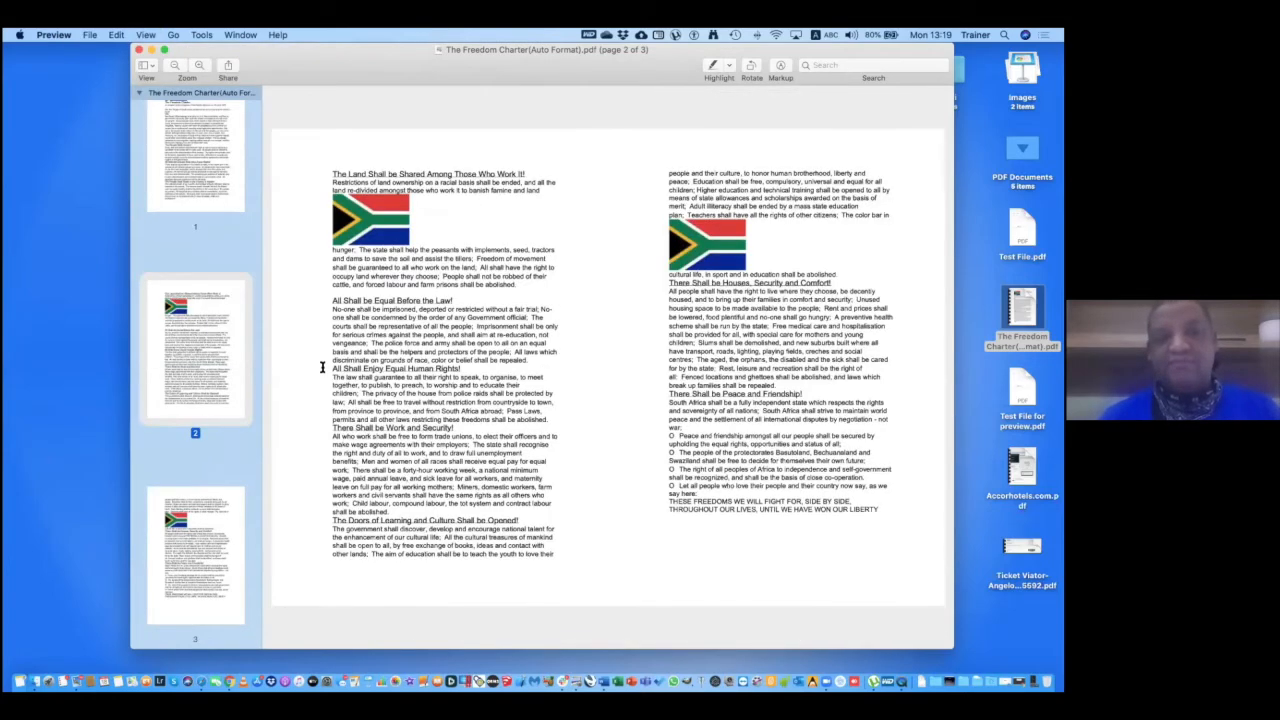
click(147, 35)
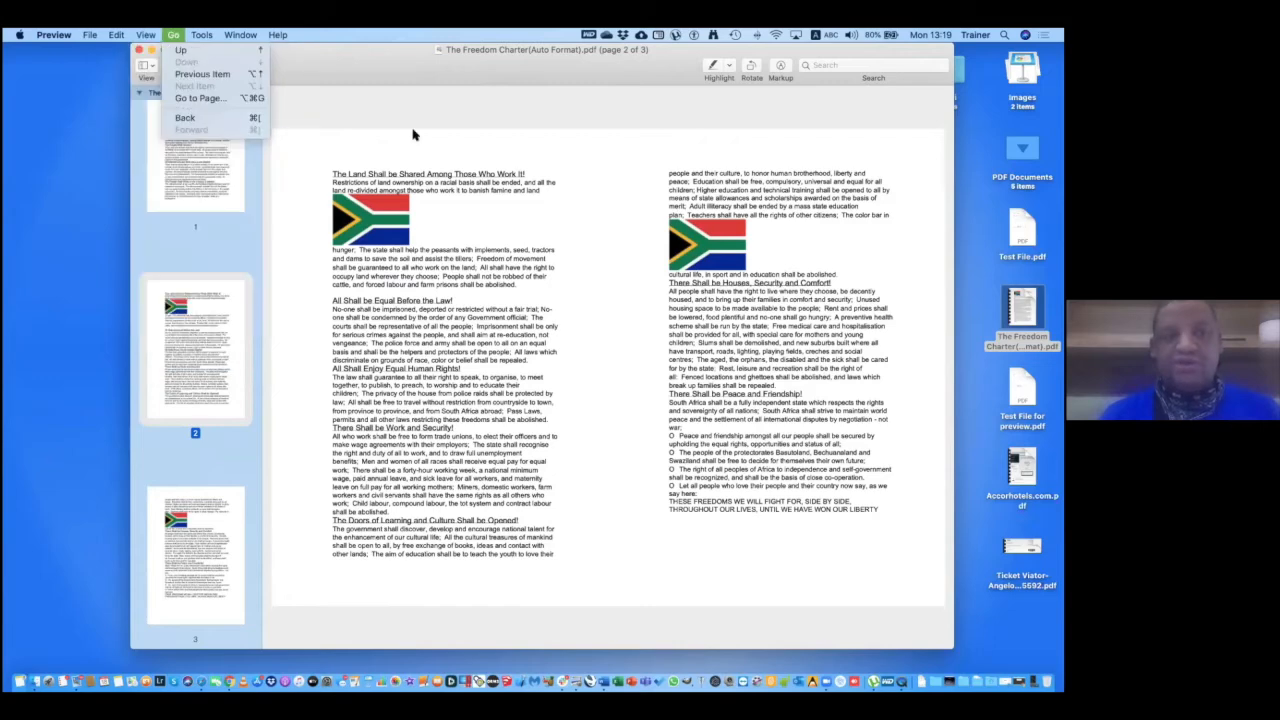
click(158, 158)
click(158, 158)
click(147, 35)
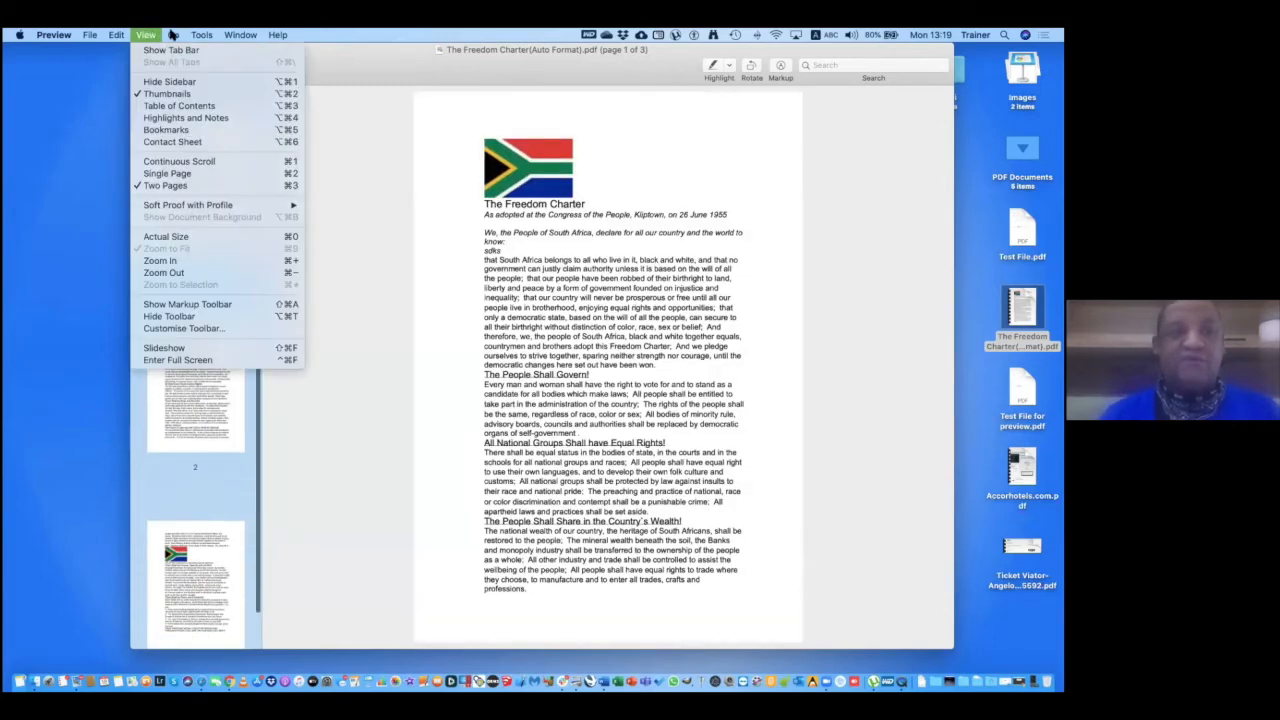
Play the Freedom Charter as a slideshow, close it, and open the Ticket Viator PDF from the desktop.
click(202, 352)
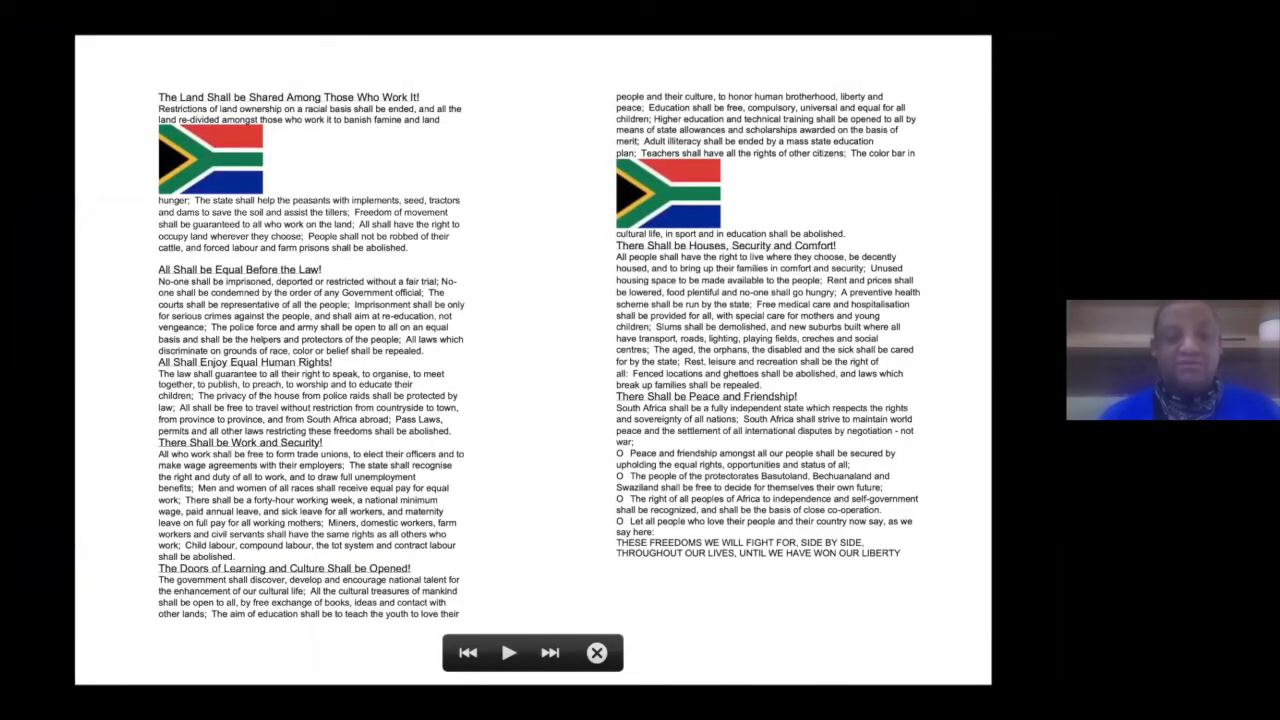
key(Escape)
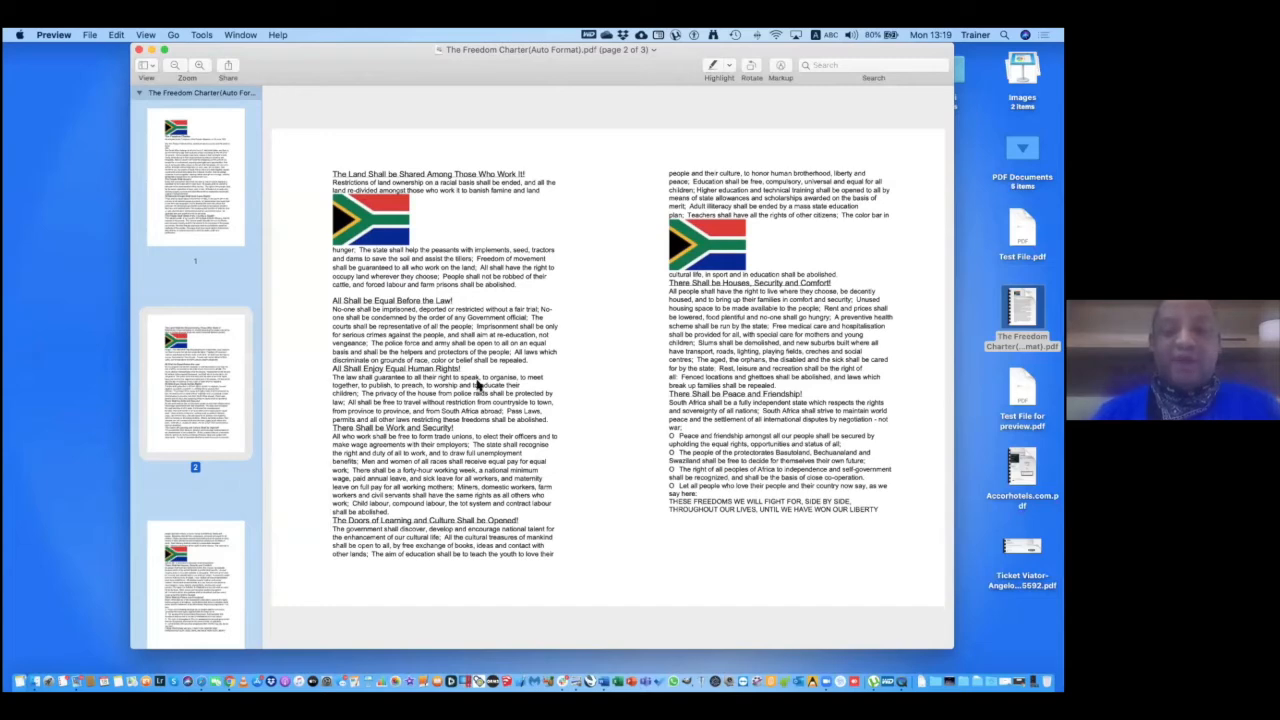
click(136, 48)
double_click(1022, 550)
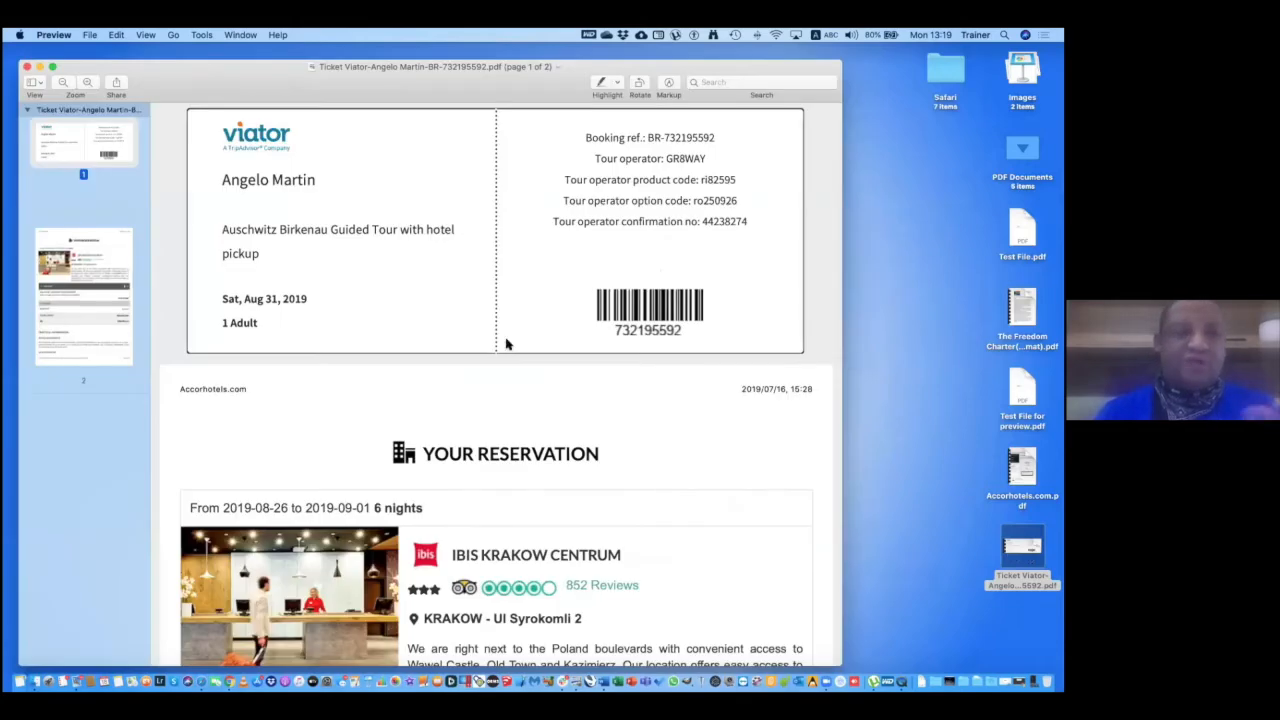
drag(165, 79, 211, 66)
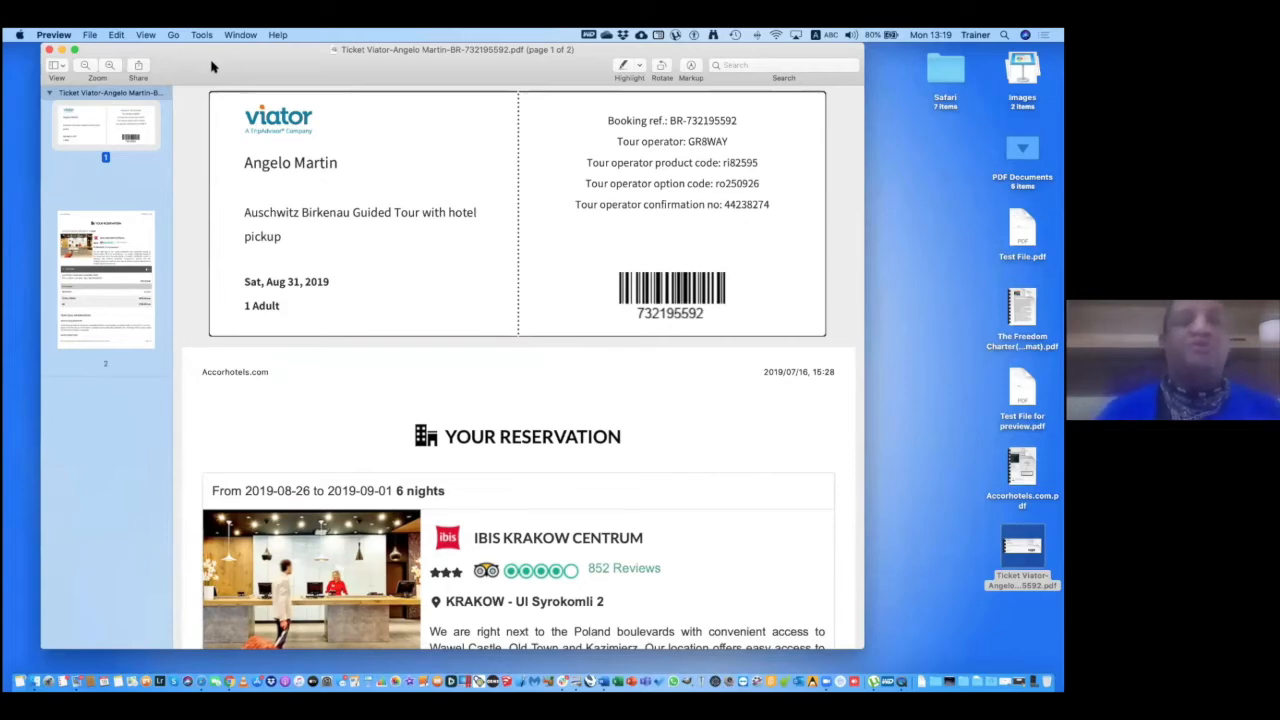
Save the Viator ticket as a password-encrypted PDF replacing the original, then close it.
click(90, 35)
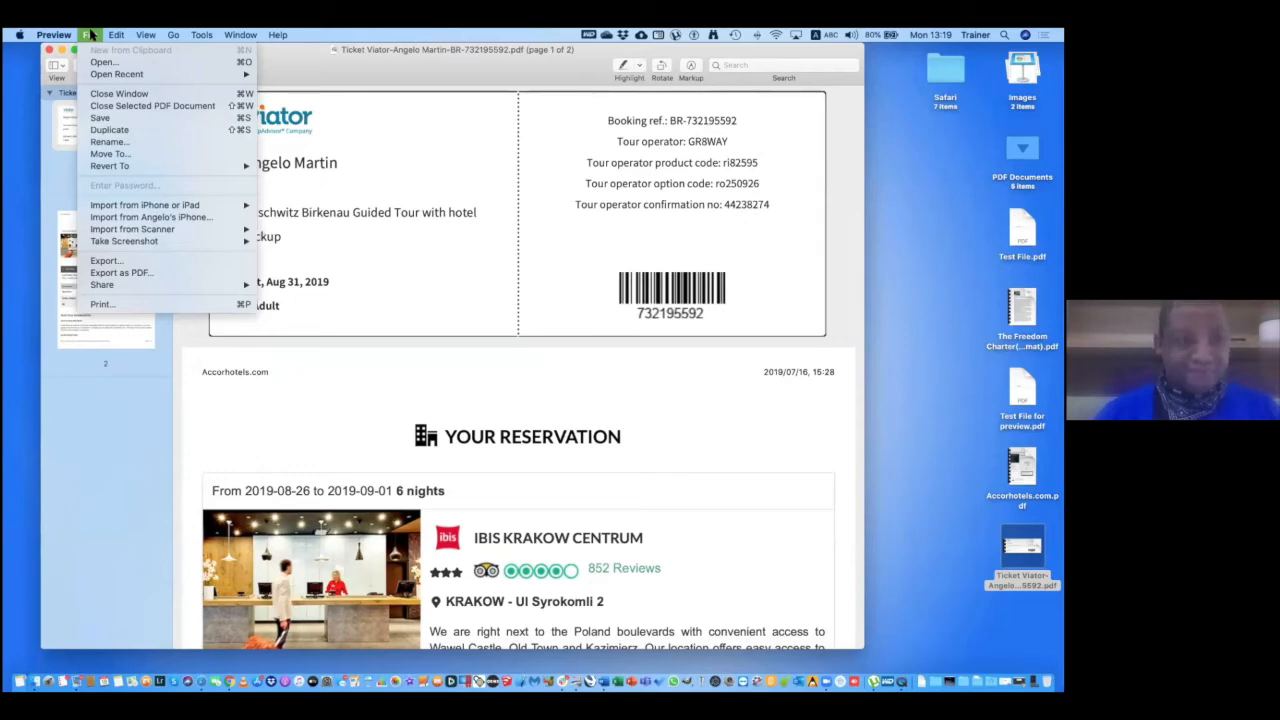
key(alt)
click(112, 131)
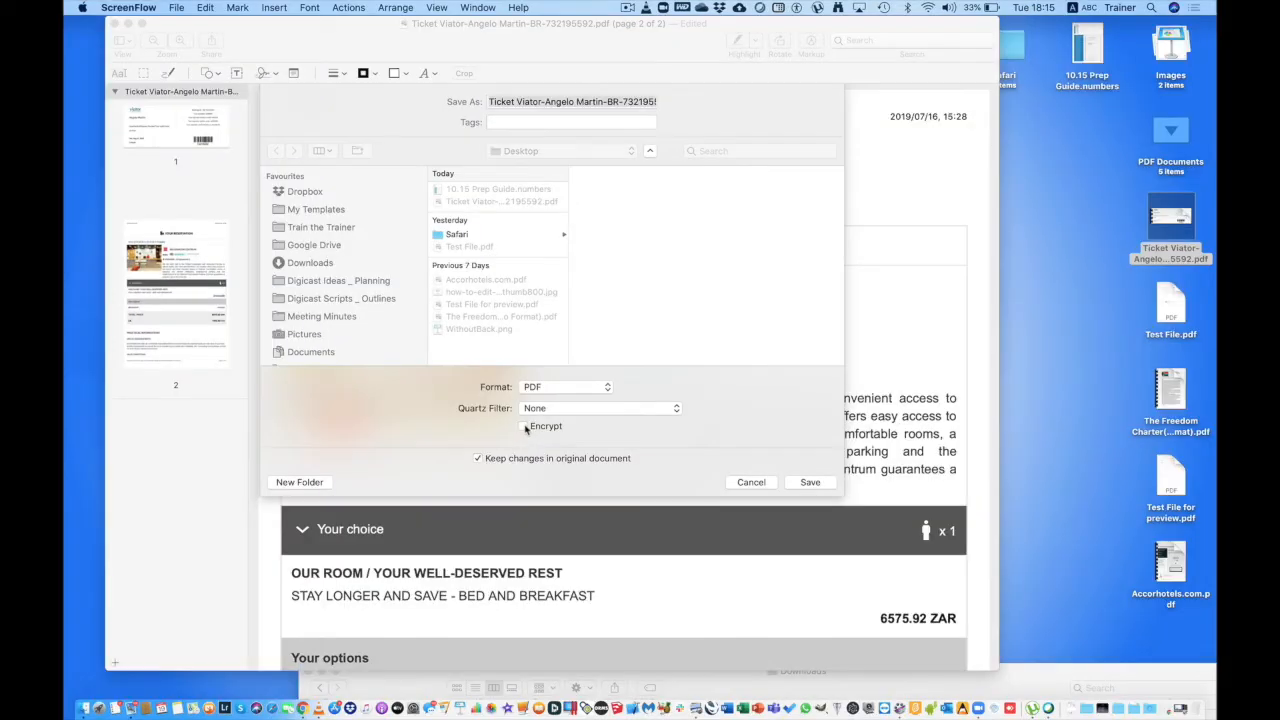
click(523, 427)
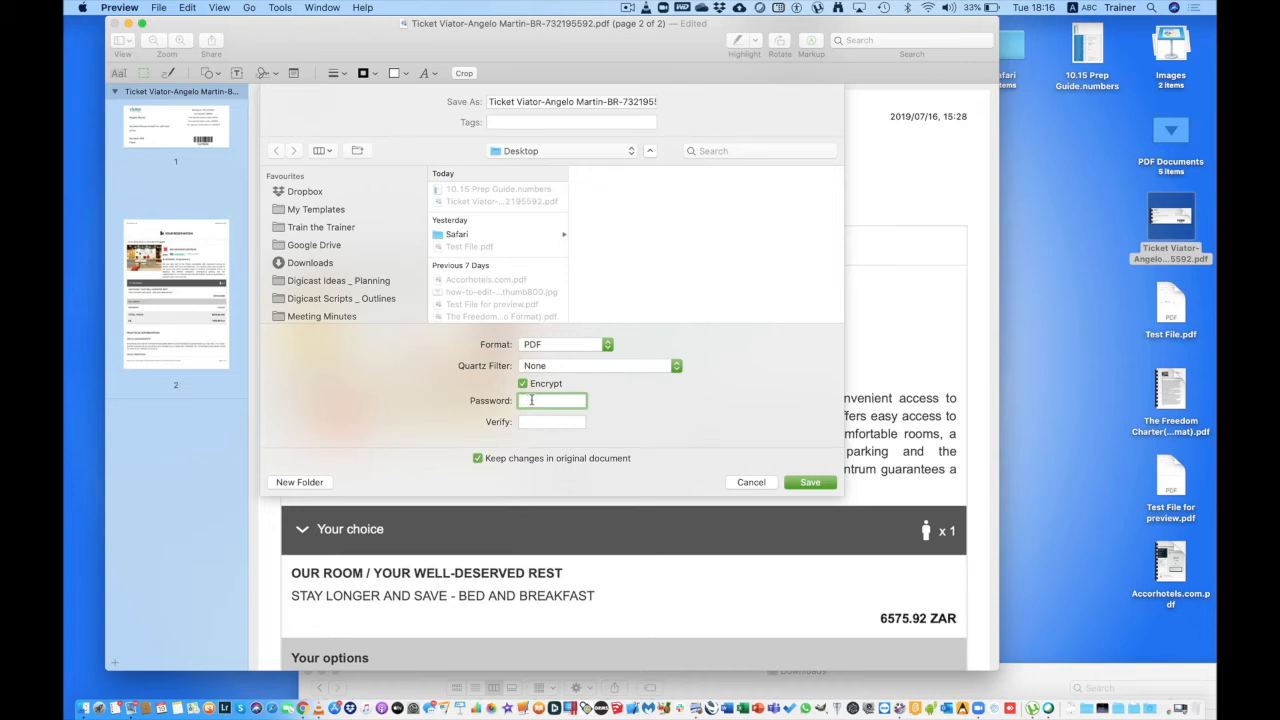
text(••••)
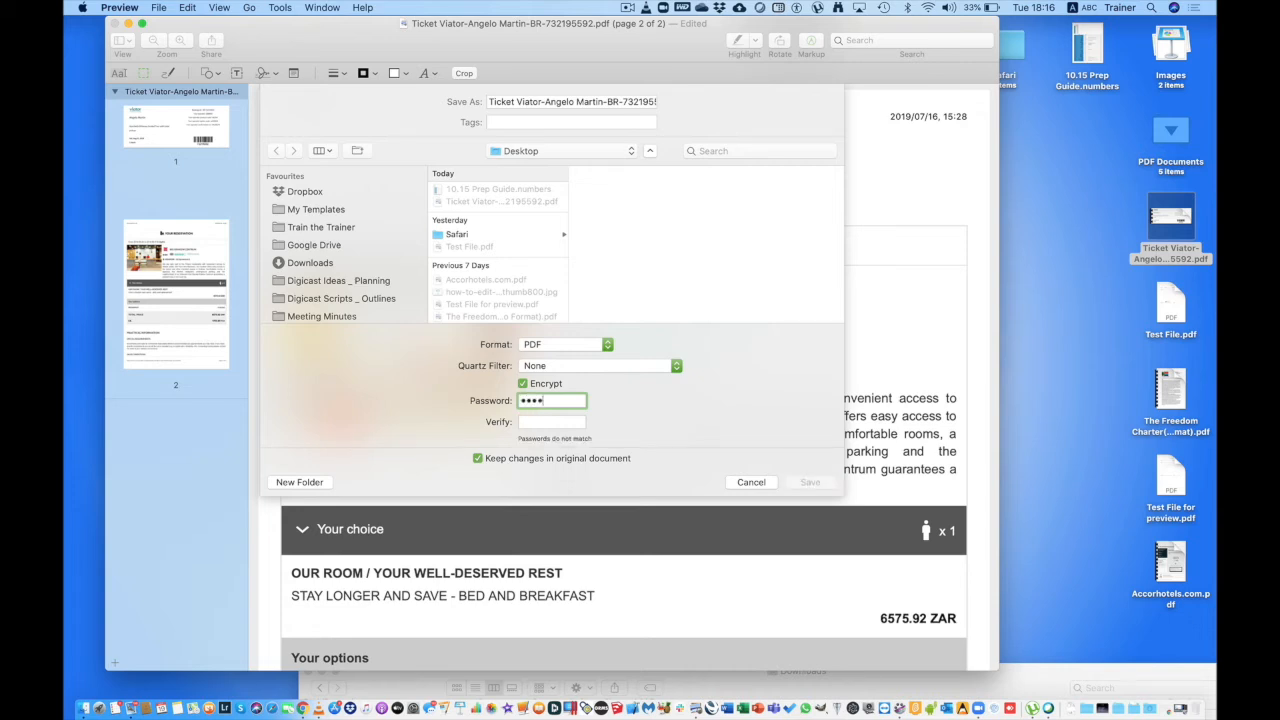
click(543, 423)
text(••••)
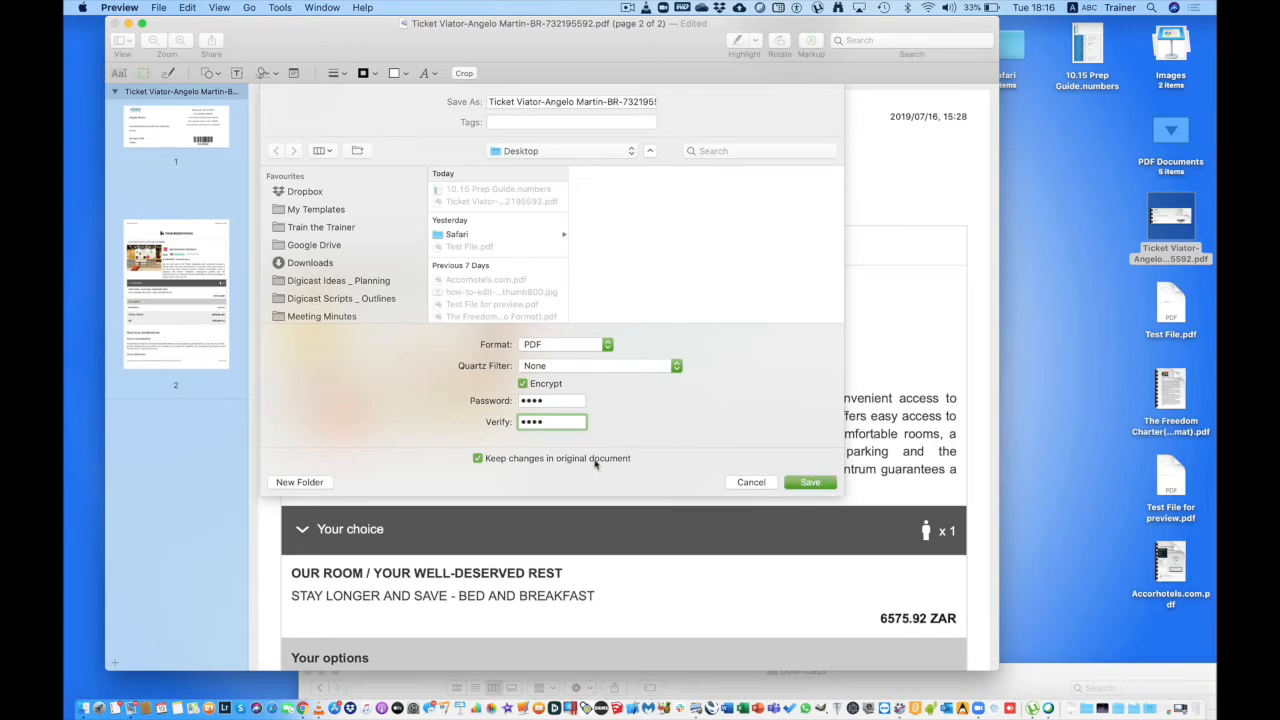
click(813, 488)
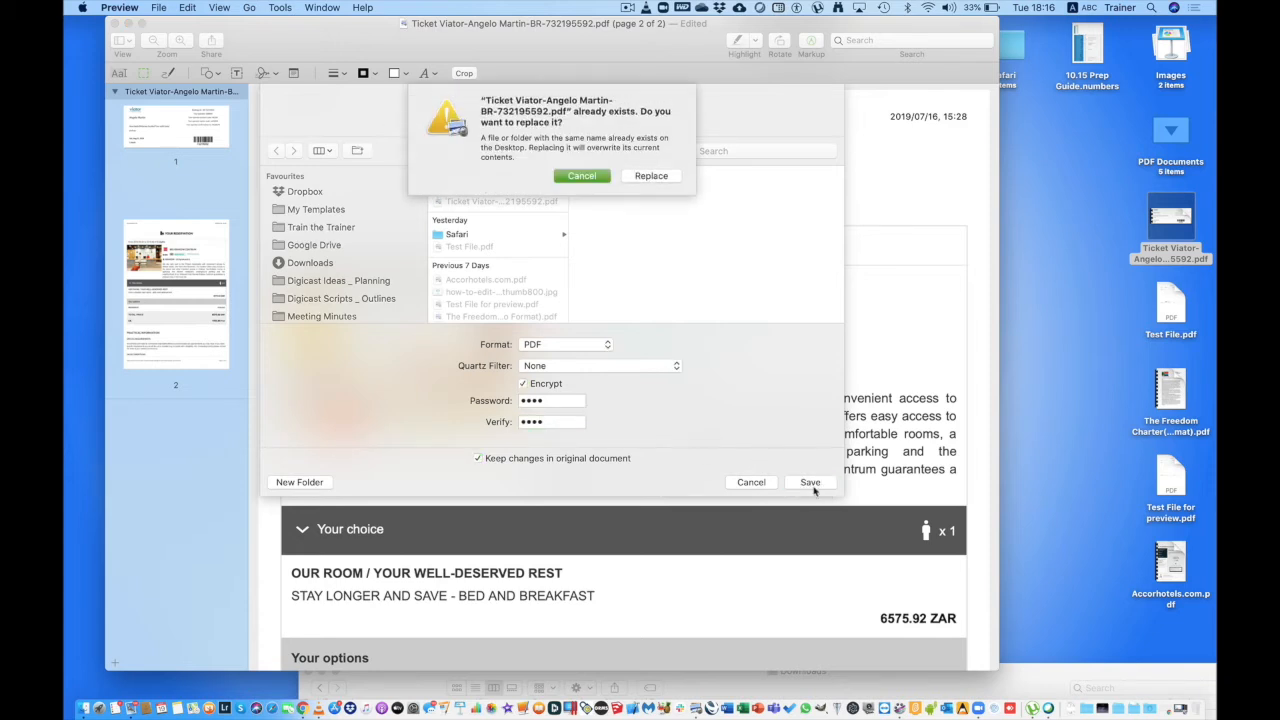
click(651, 177)
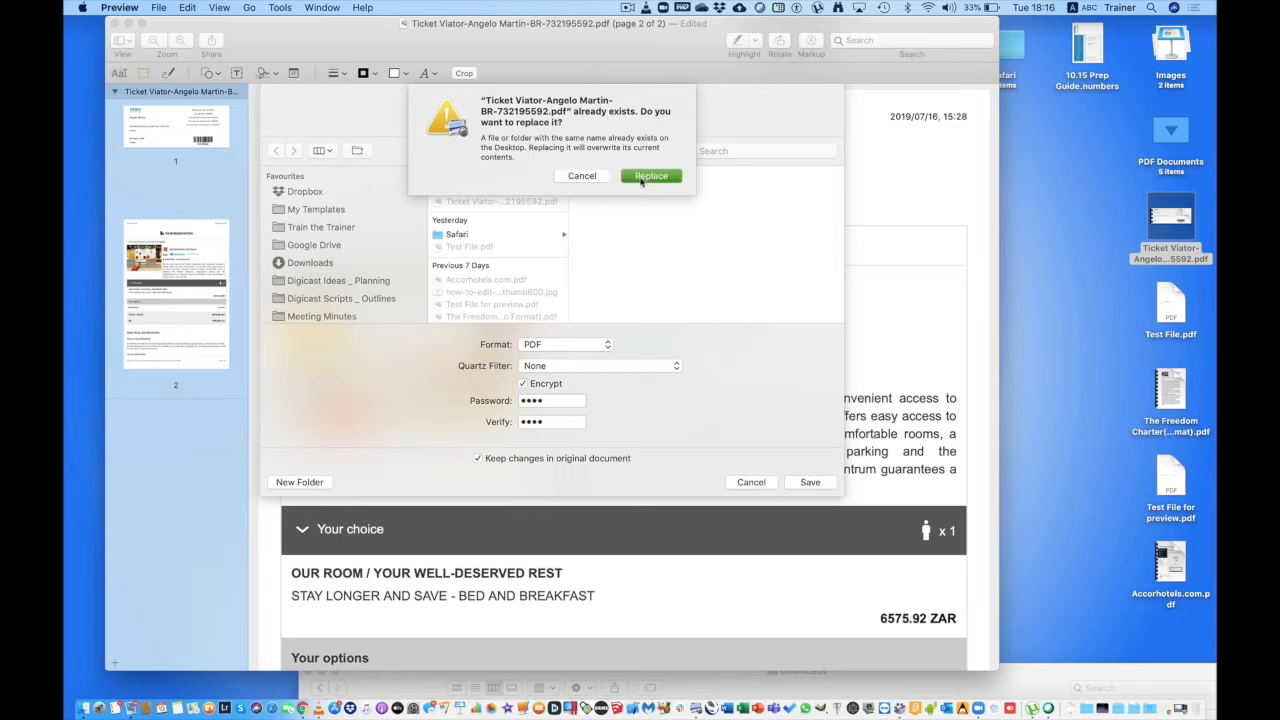
click(645, 177)
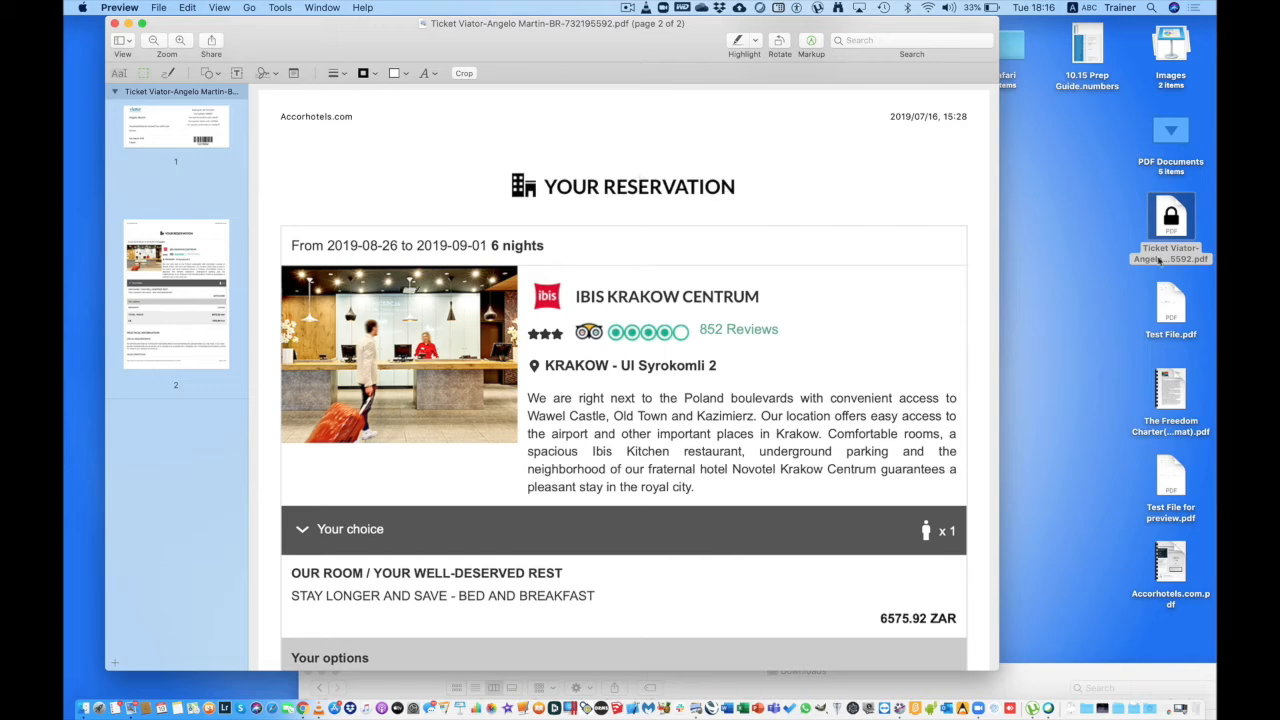
click(115, 23)
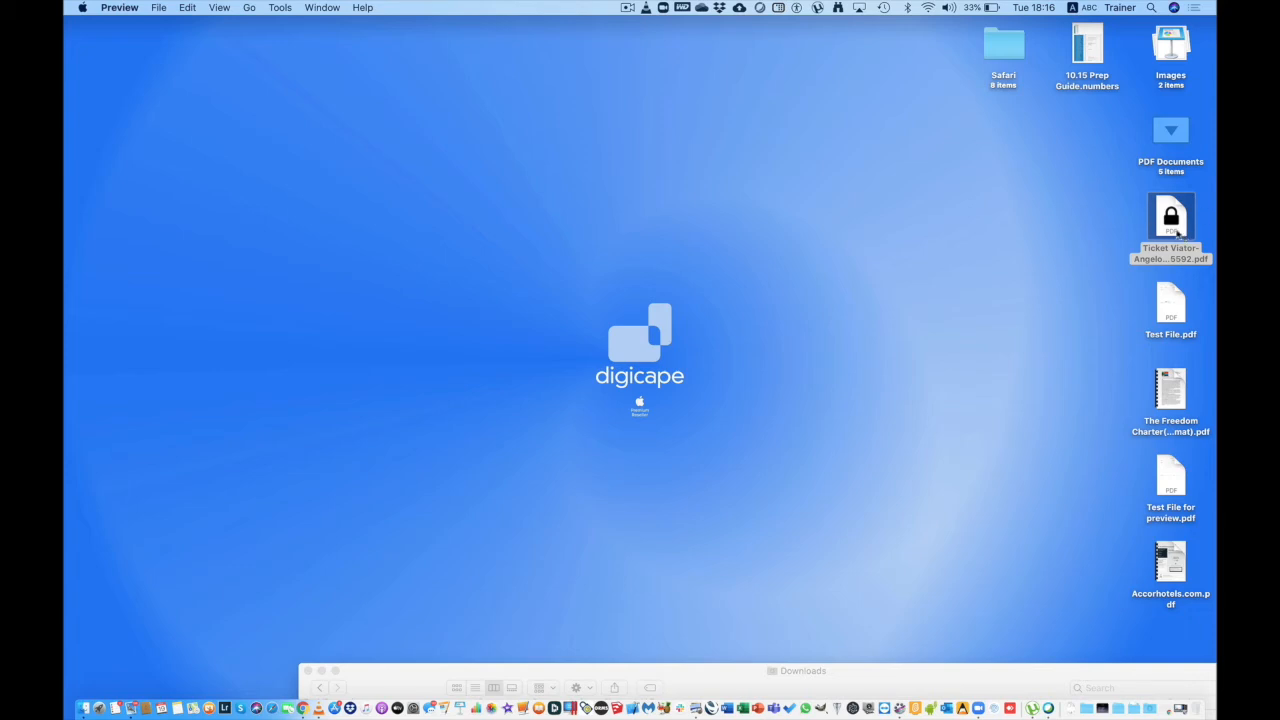
double_click(1176, 232)
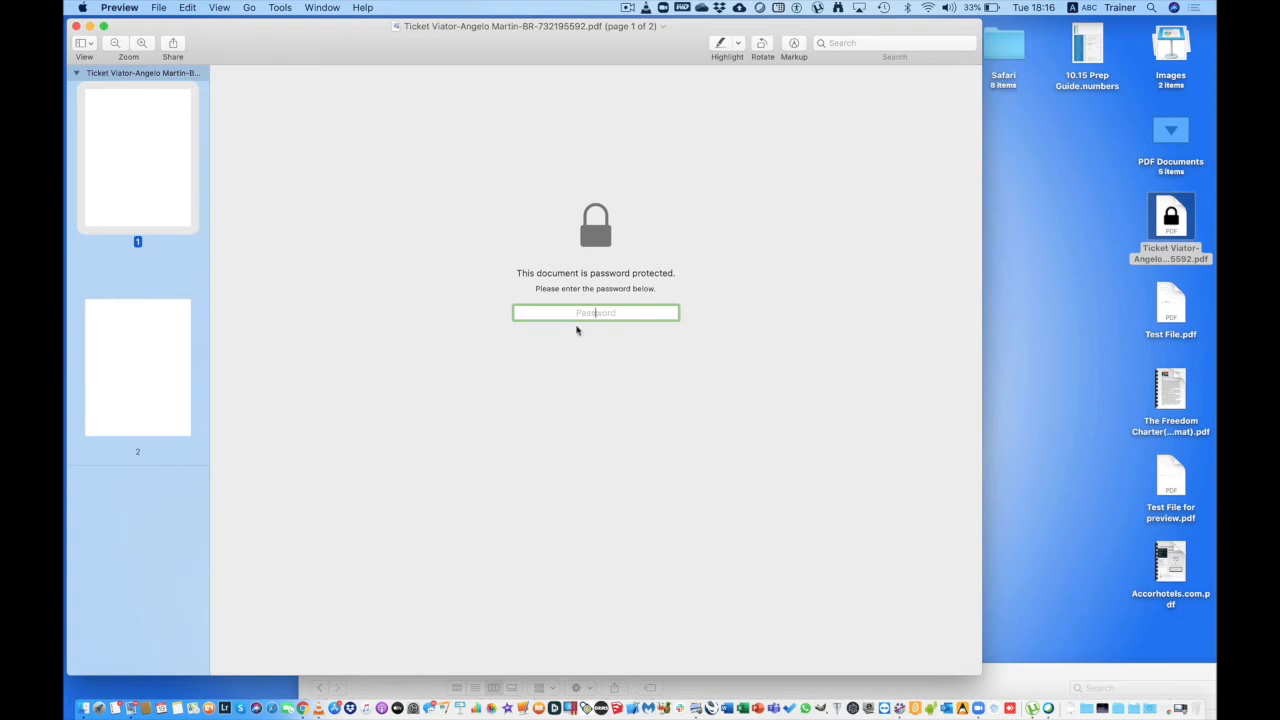
text(••••)
key(Return)
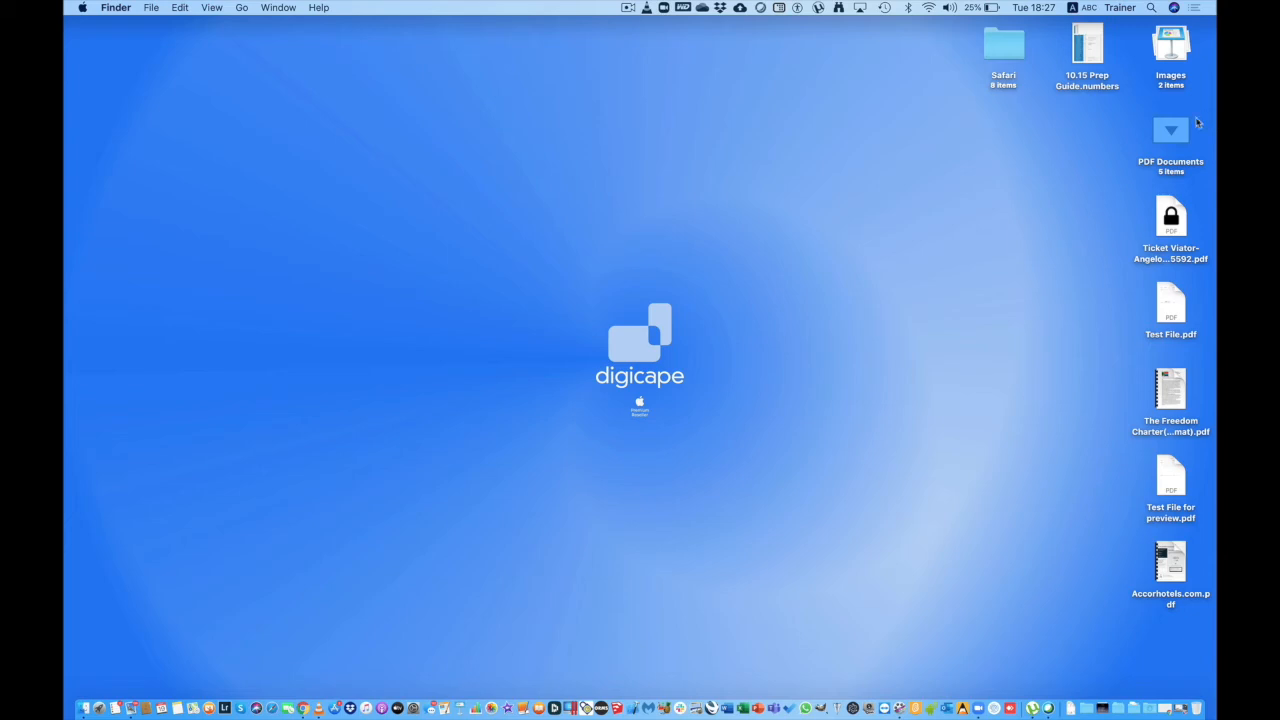
Launch Photos and select the elephant, elephant calves, giraffe and rhino photos.
click(492, 708)
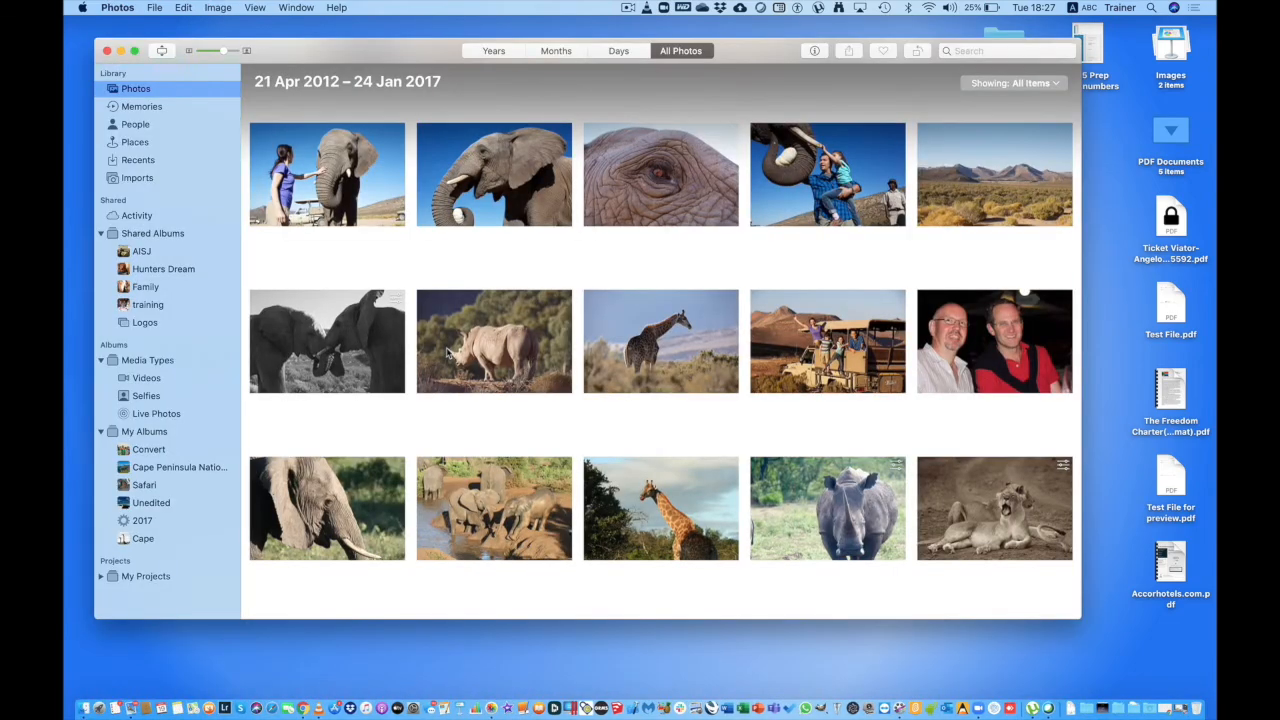
scroll(465, 395, down, 5)
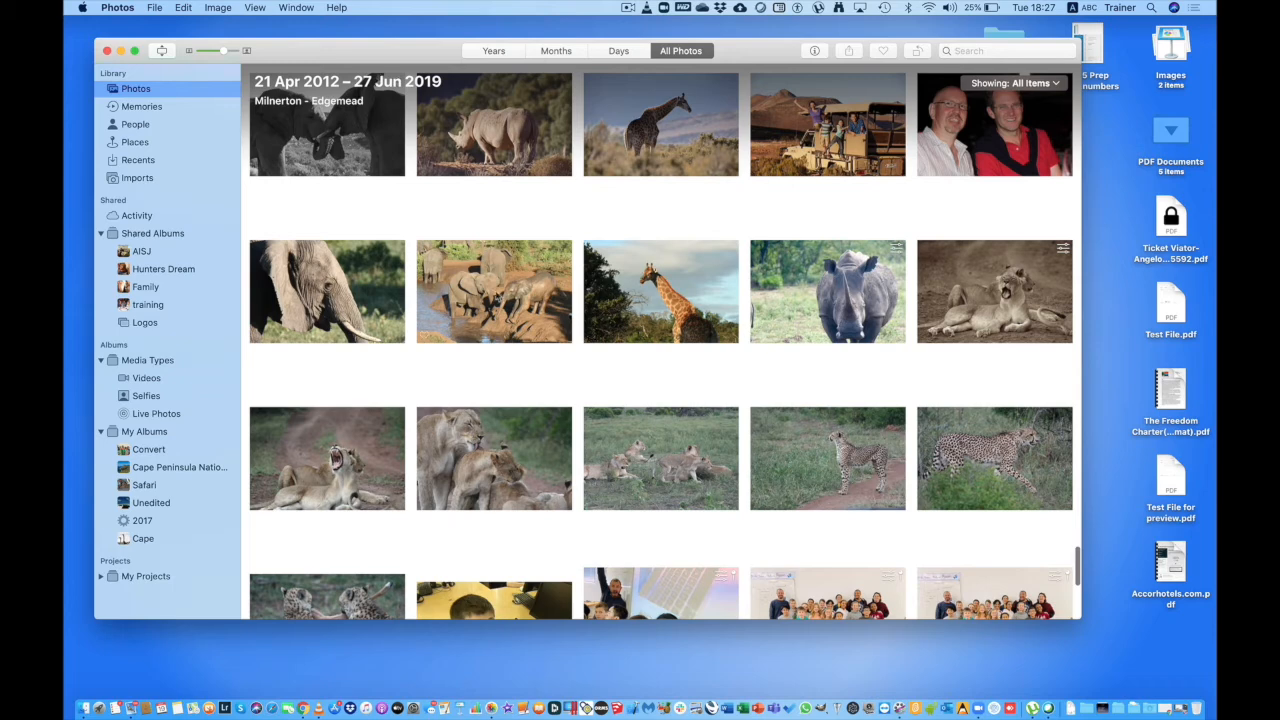
click(368, 306)
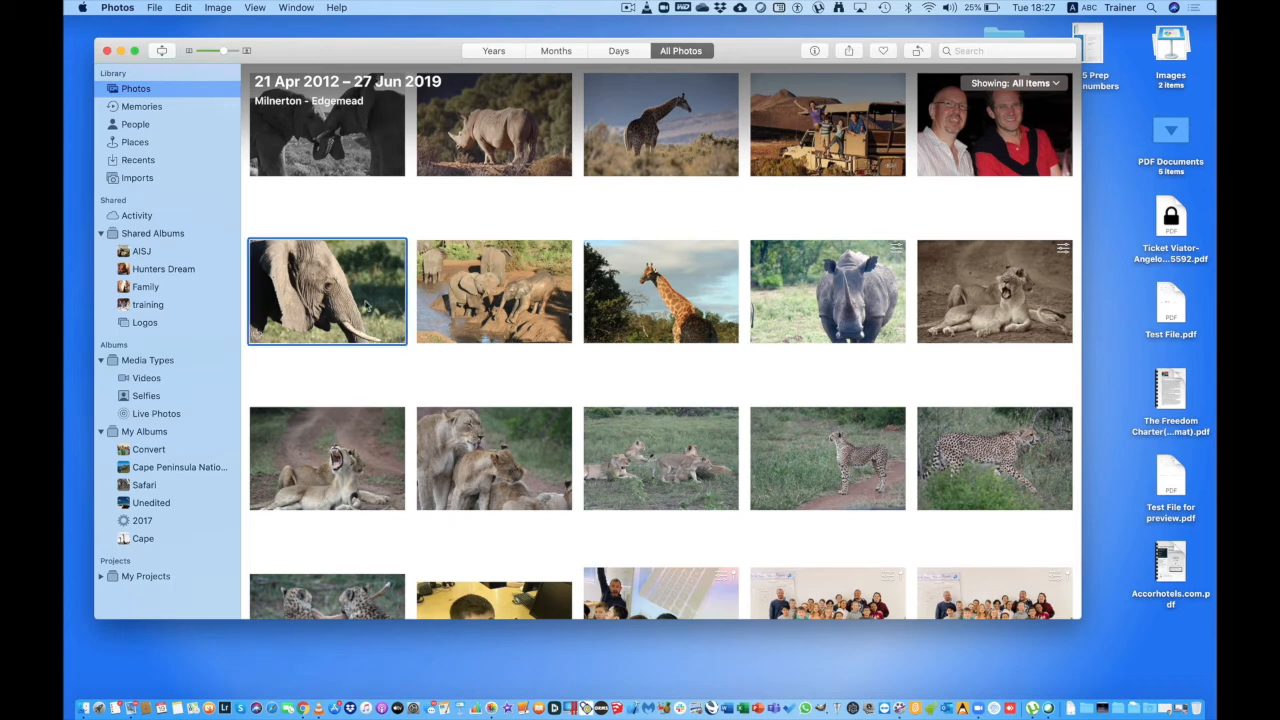
super+click(508, 300)
super+click(654, 272)
super+click(810, 277)
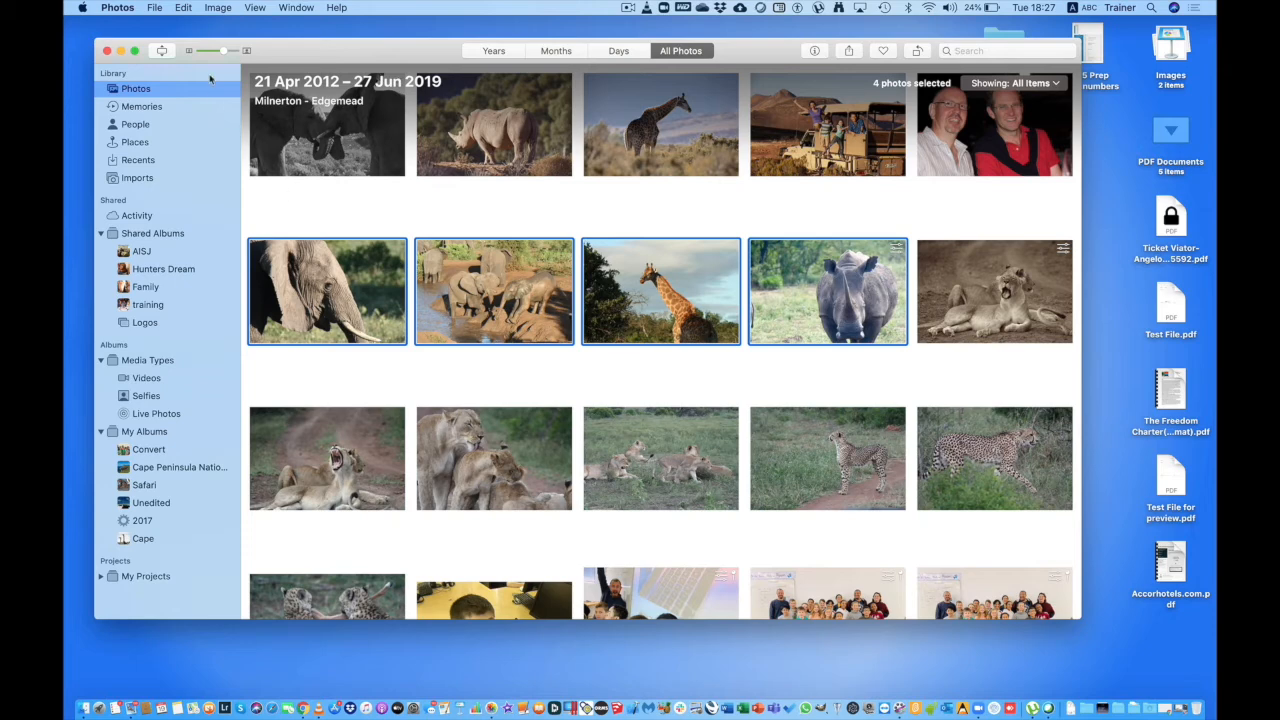
Open the four selected photos in Preview using Edit With.
click(157, 7)
mouse_move(175, 98)
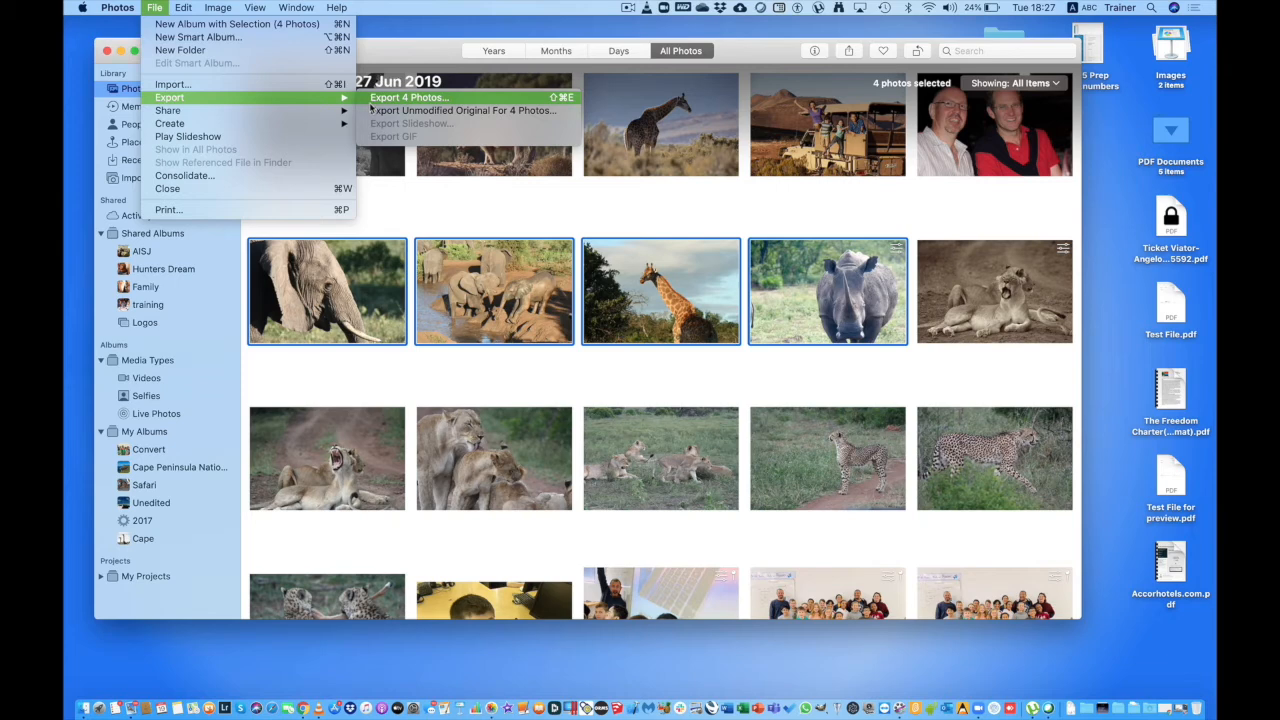
click(450, 214)
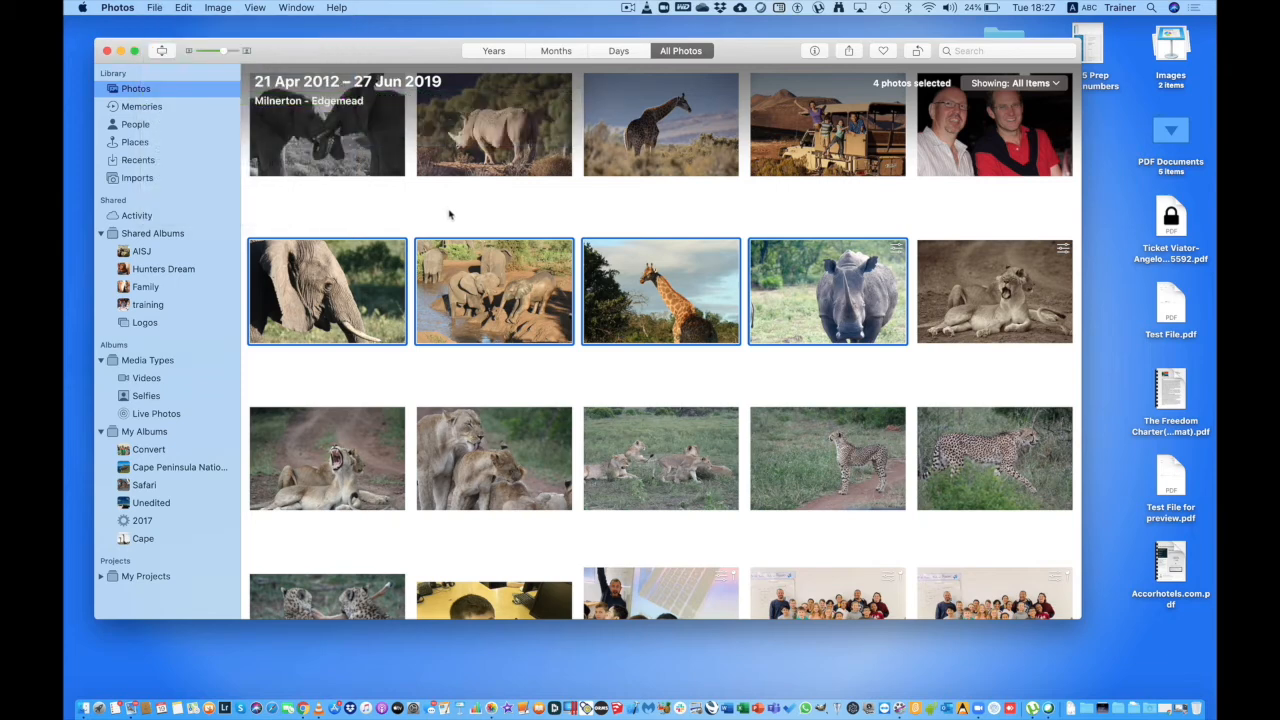
right_click(638, 281)
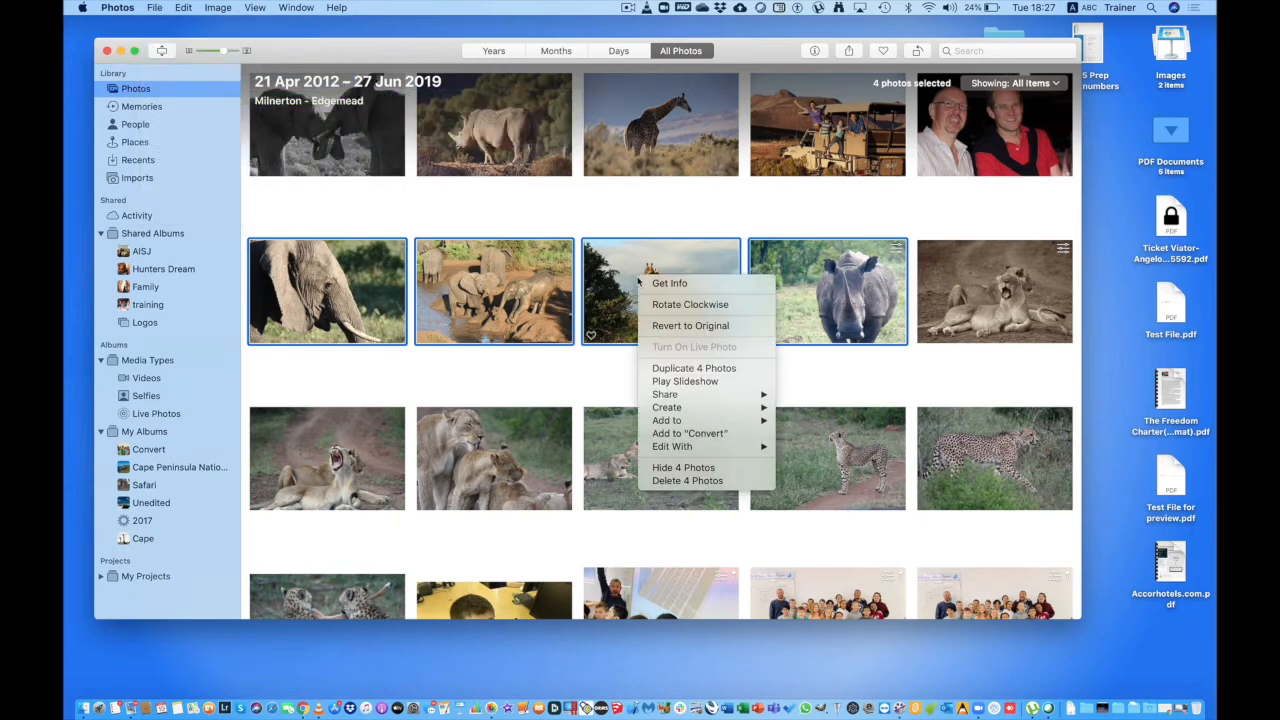
mouse_move(667, 452)
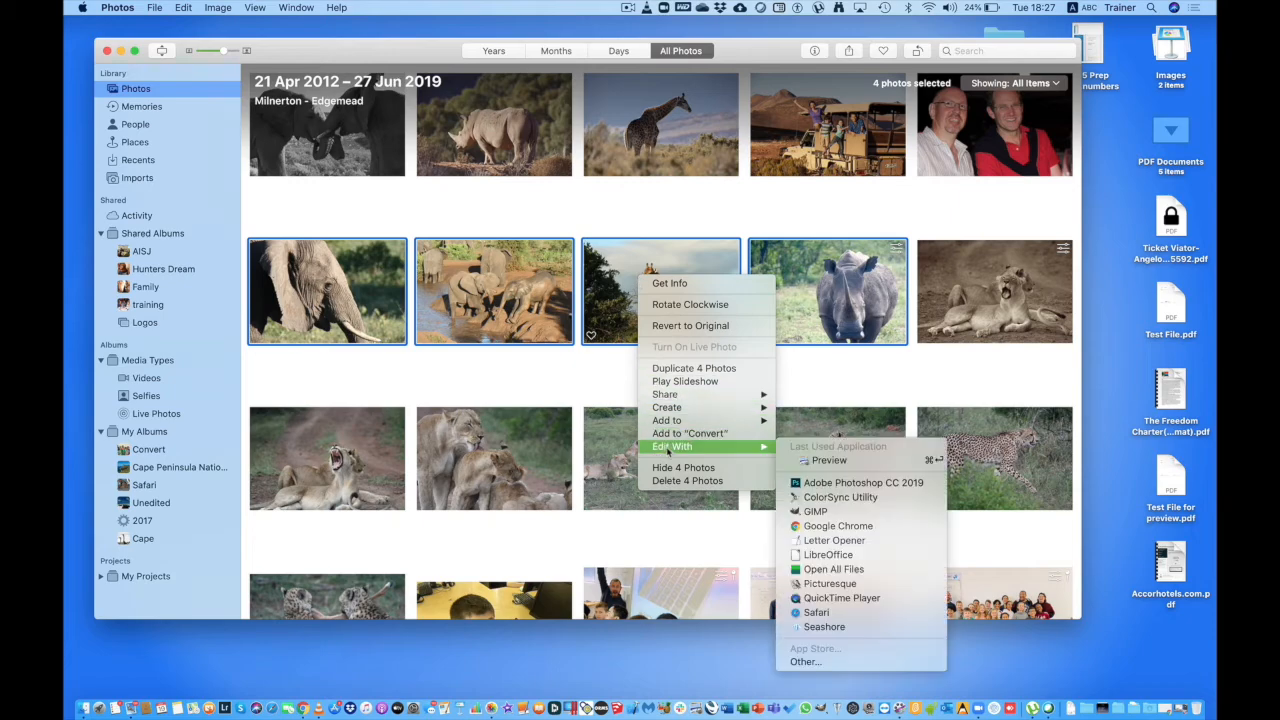
click(853, 462)
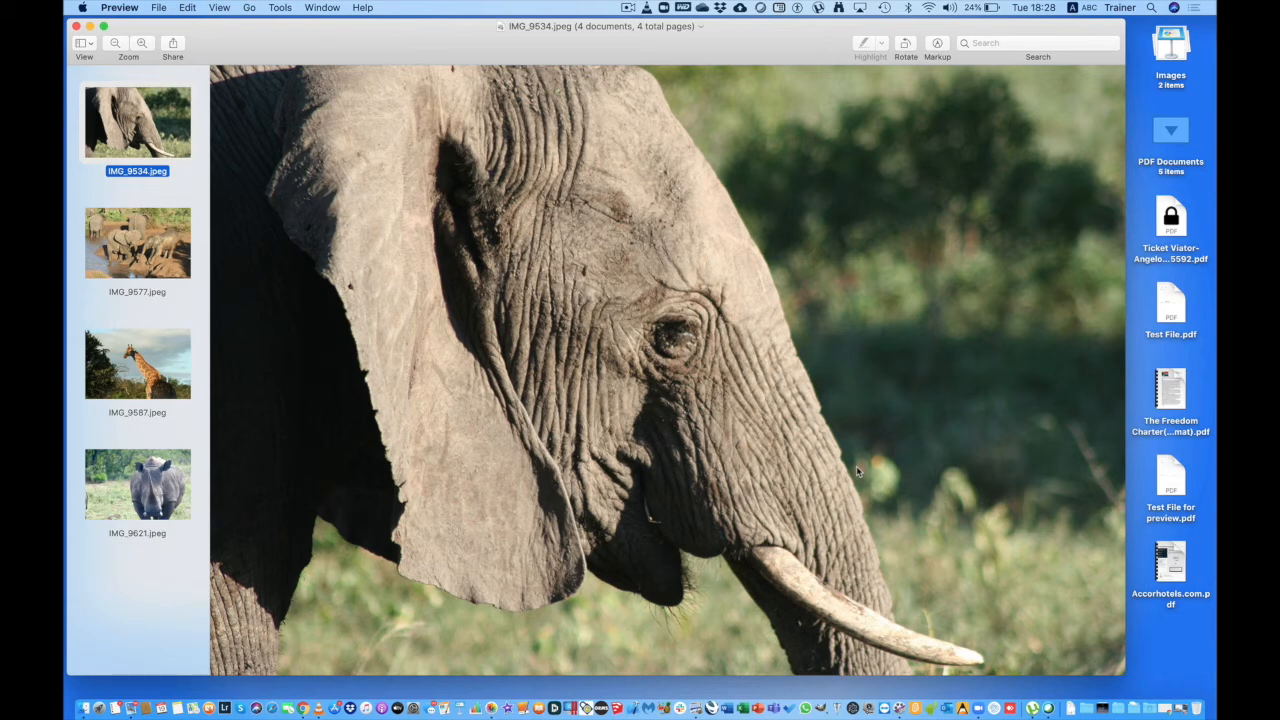
Make the elephant photo black and white by dropping its saturation to zero in Adjust Color.
click(937, 44)
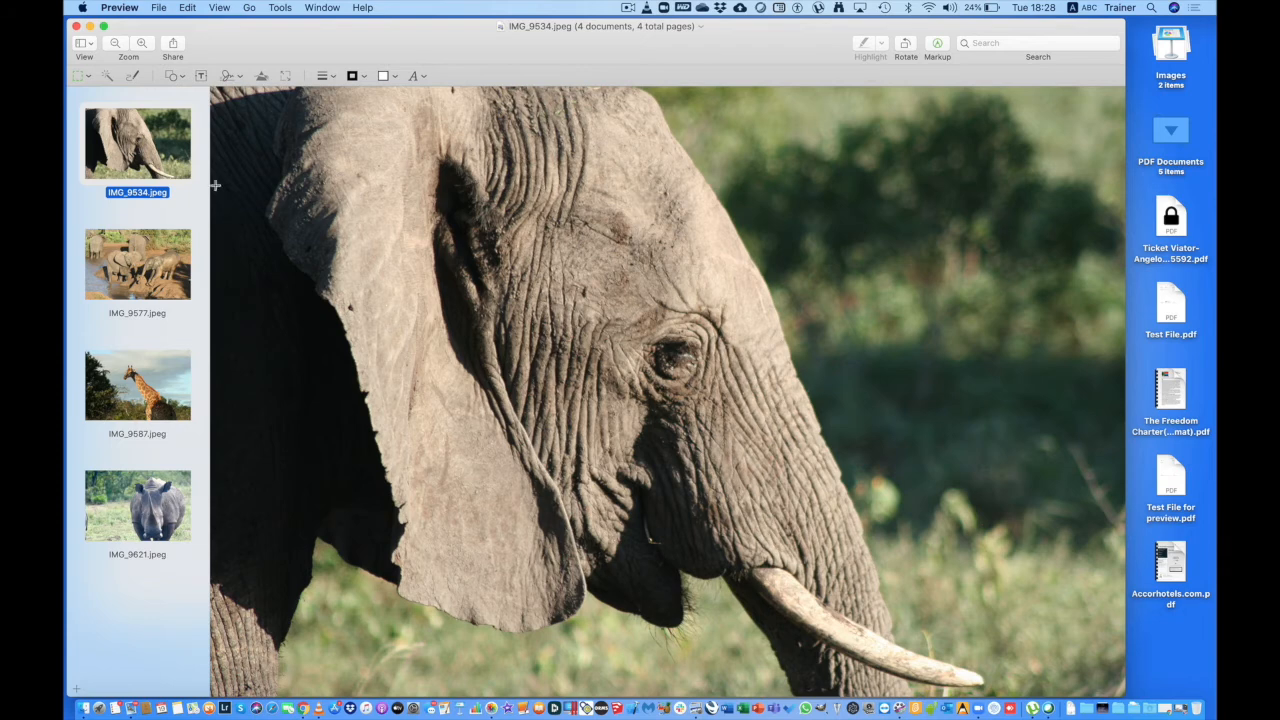
click(262, 77)
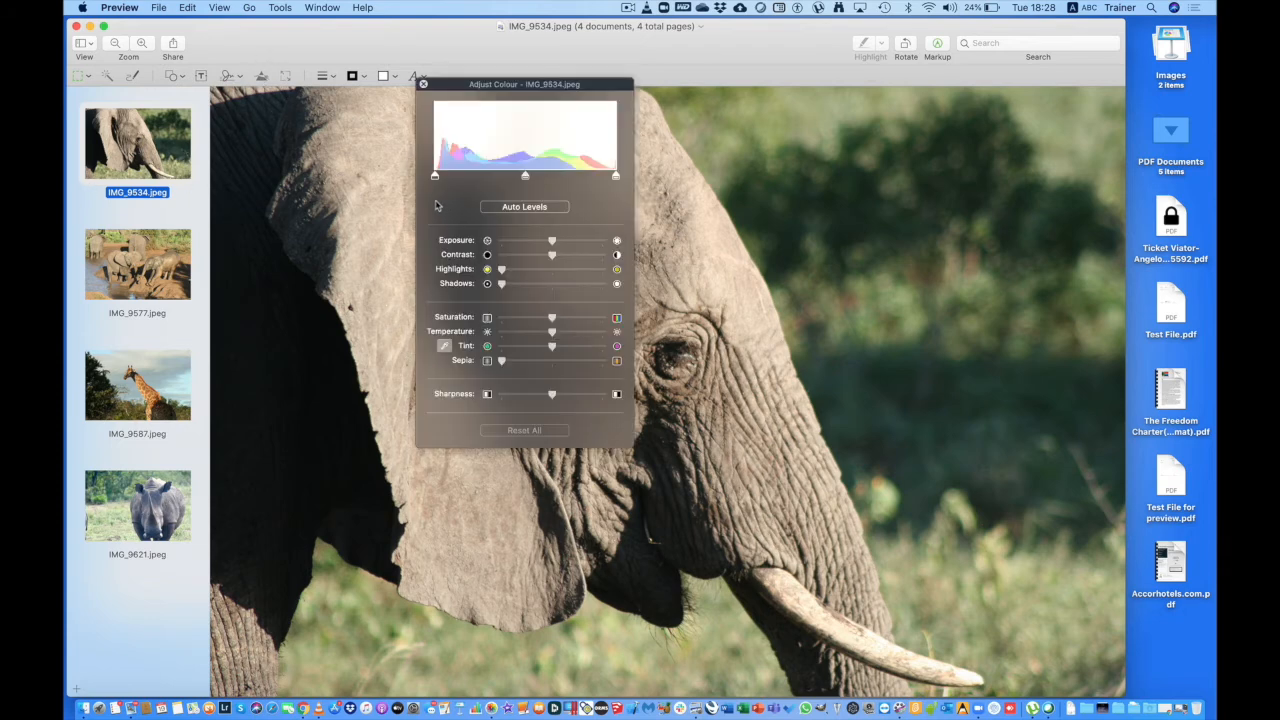
mouse_move(553, 320)
mouse_down()
mouse_move(501, 322)
mouse_move(552, 318)
mouse_up()
mouse_move(503, 363)
mouse_down()
mouse_move(567, 371)
mouse_move(509, 371)
mouse_up()
mouse_move(615, 177)
mouse_down()
mouse_move(597, 188)
mouse_move(614, 178)
mouse_up()
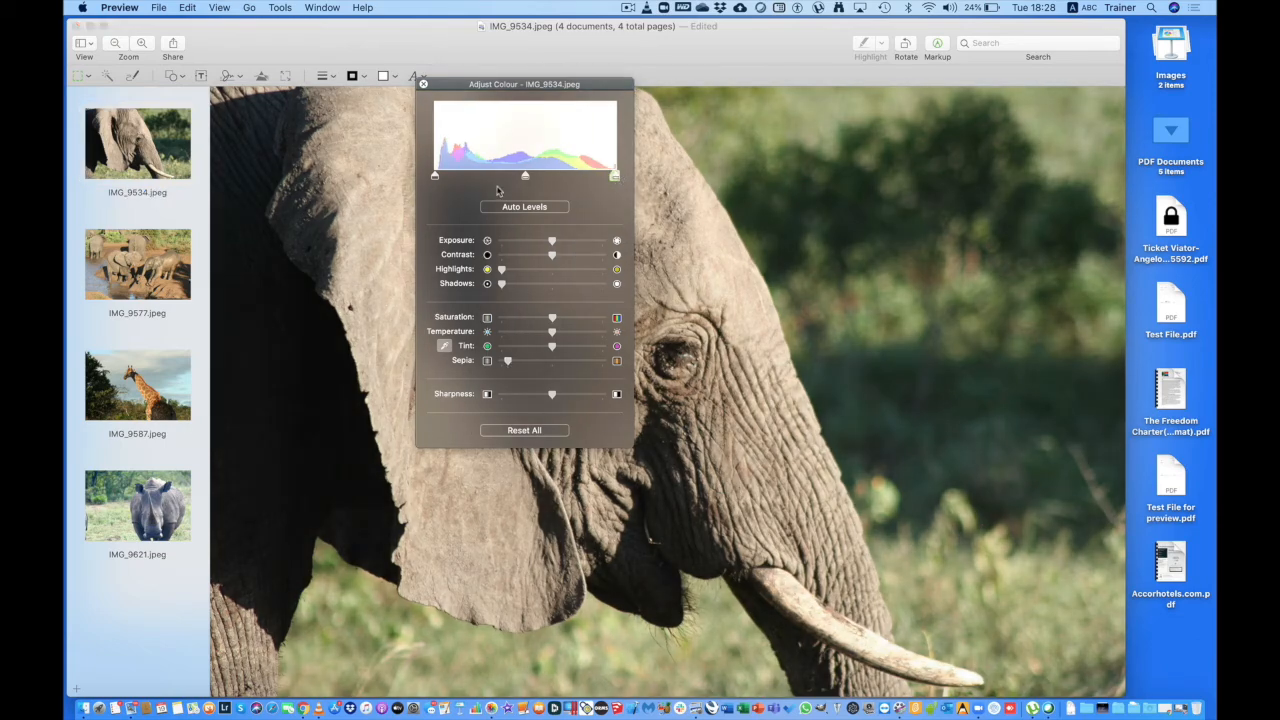
mouse_move(436, 178)
mouse_down()
mouse_move(460, 183)
mouse_move(436, 185)
mouse_up()
drag(553, 318, 501, 322)
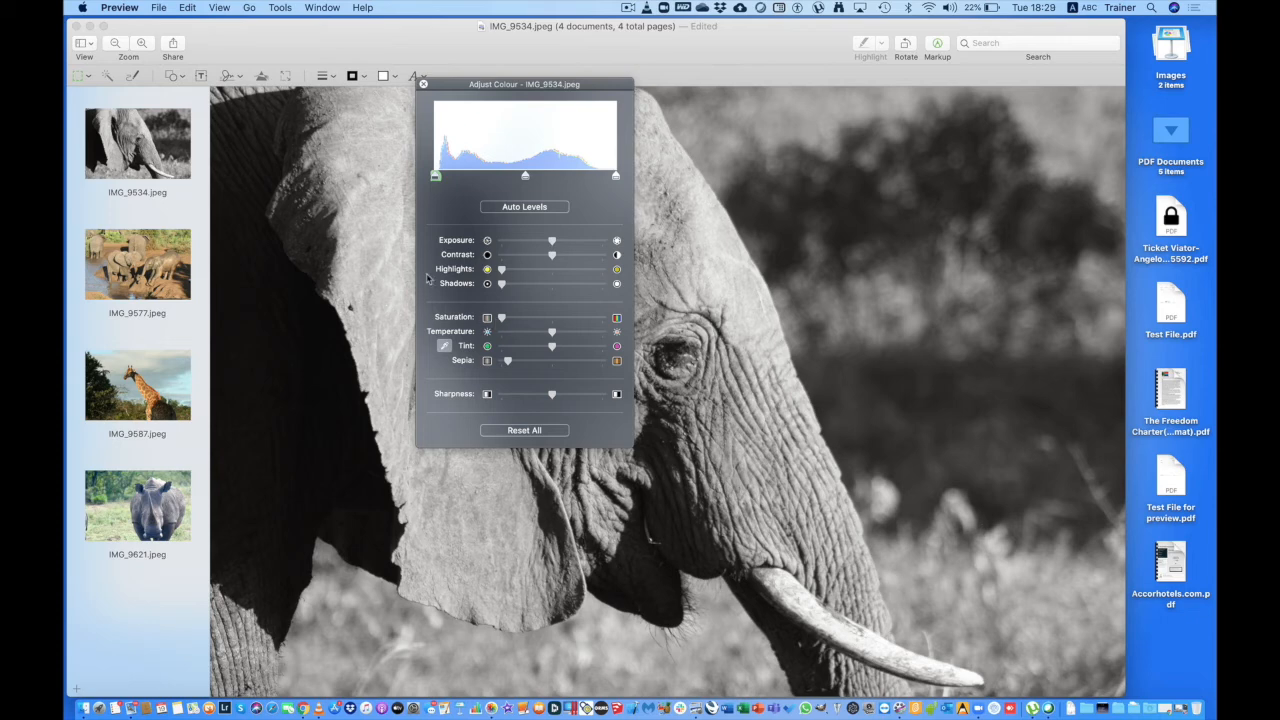
click(423, 84)
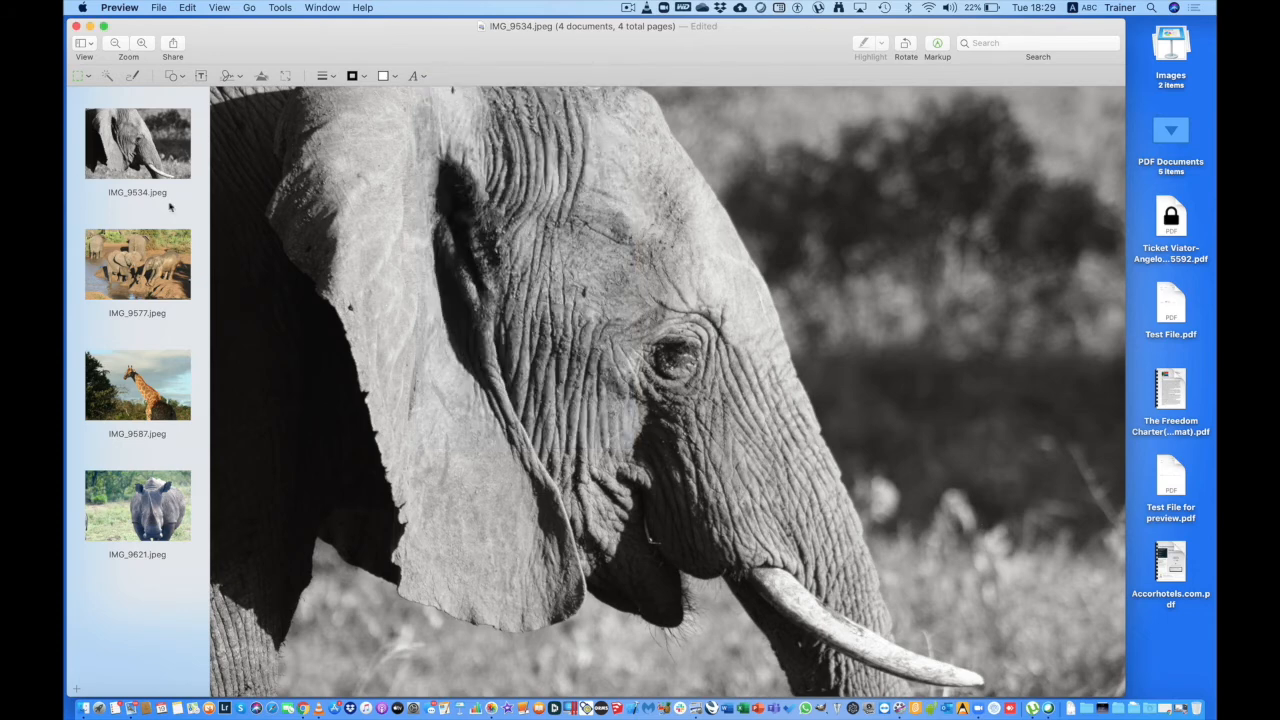
Print the four photos in landscape to a PDF named IMG_9534.pdf on the Desktop.
click(158, 8)
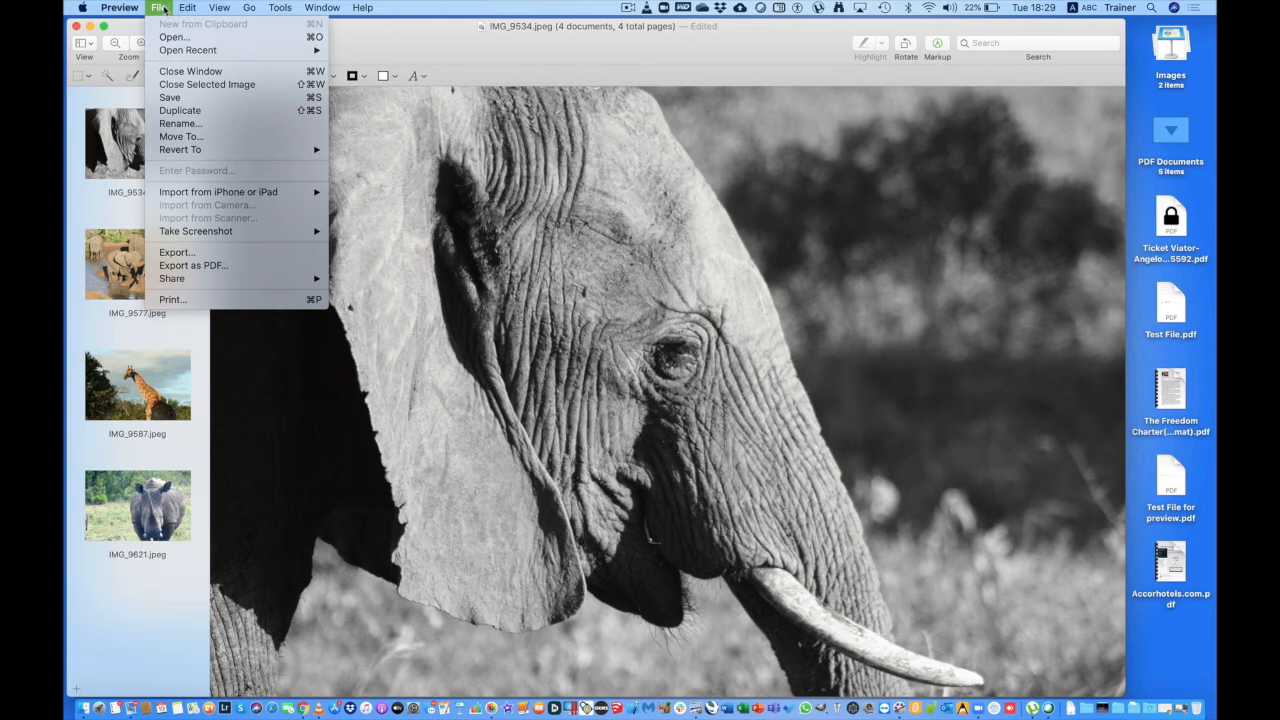
click(166, 300)
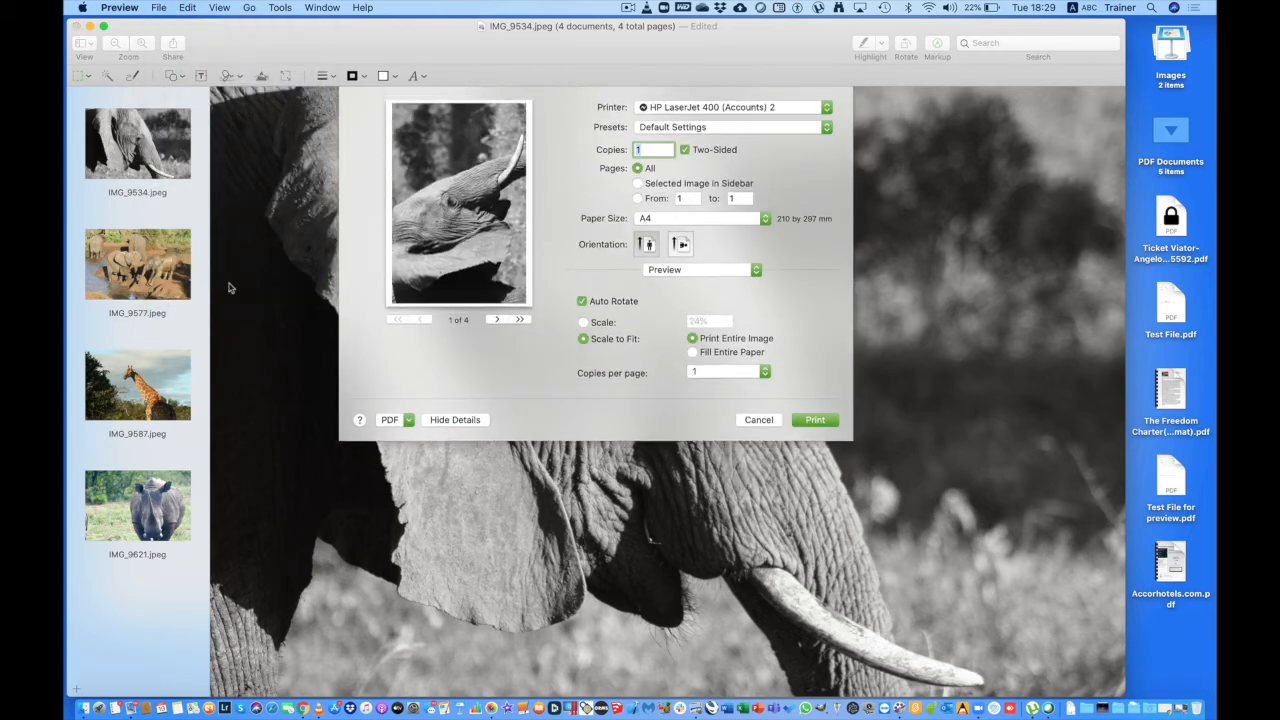
click(681, 246)
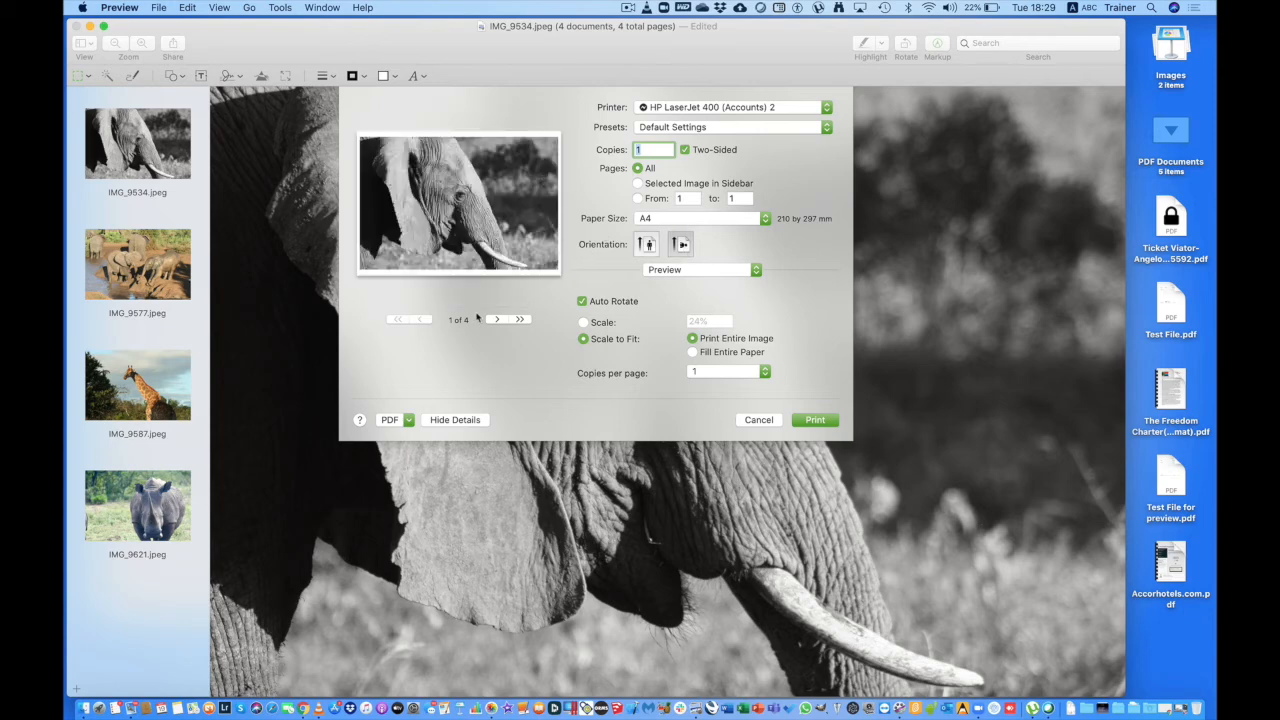
click(394, 422)
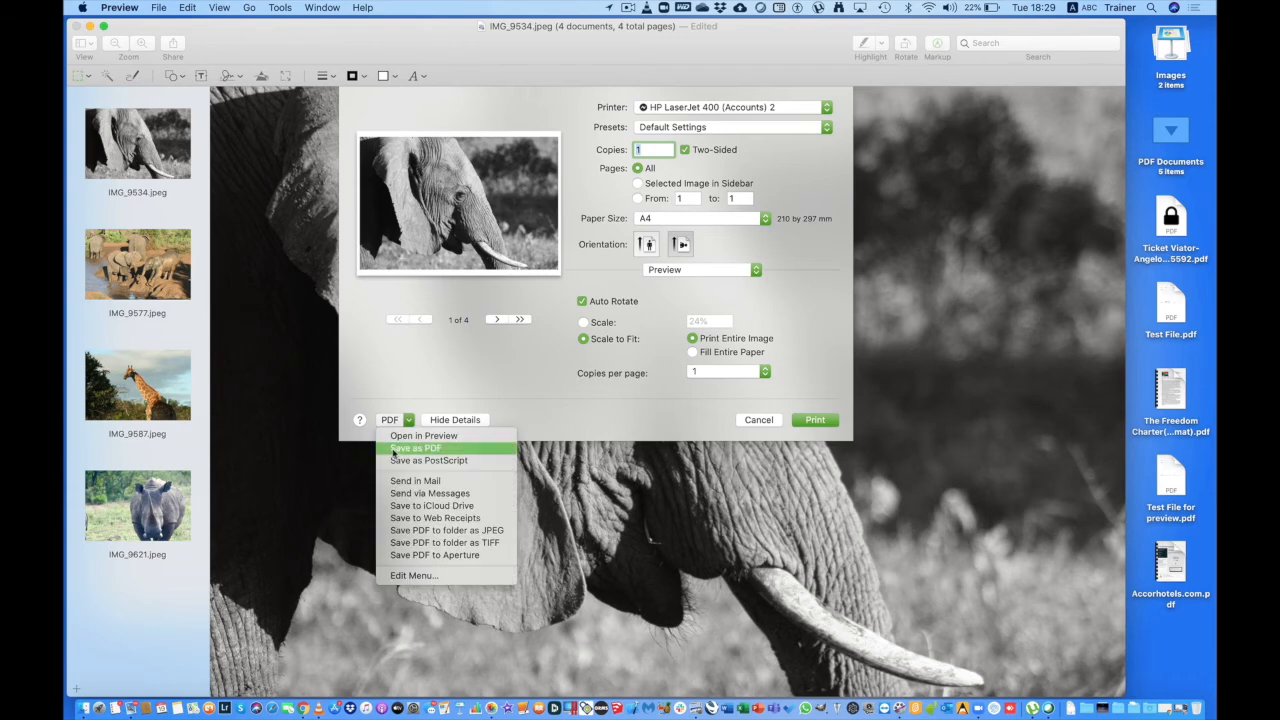
click(394, 450)
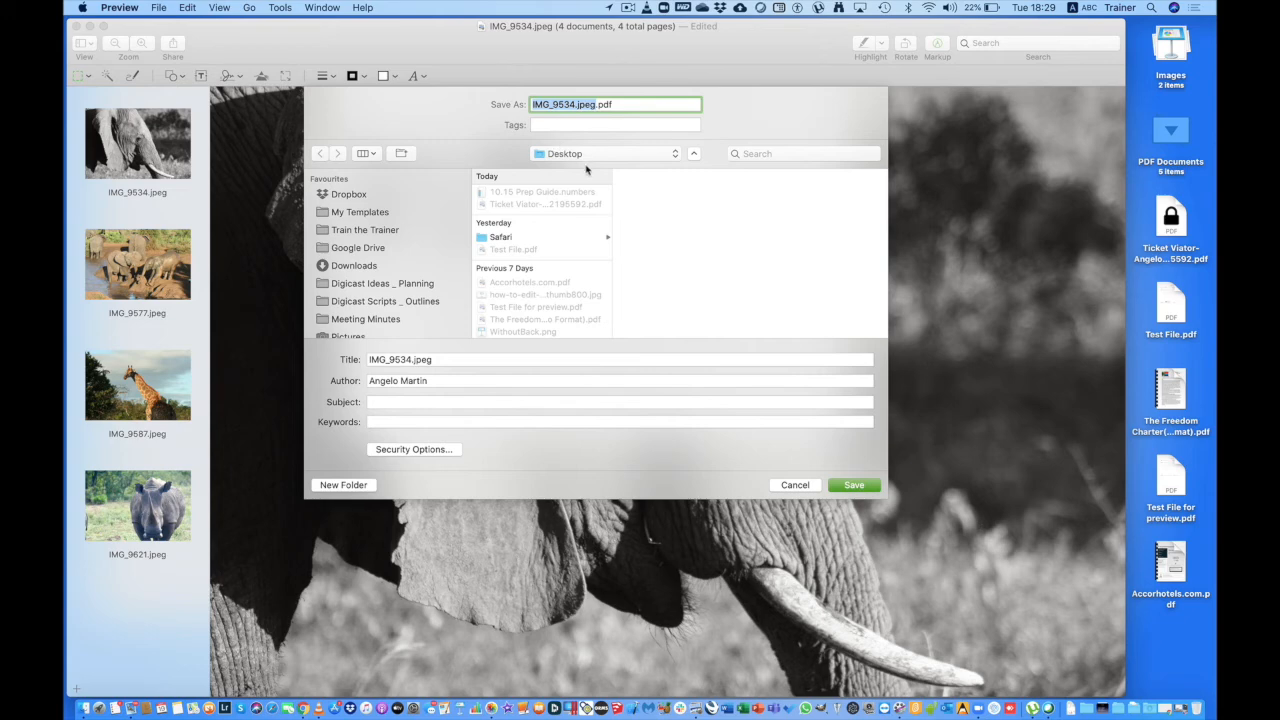
click(596, 104)
key(BackSpace)
key(BackSpace)
key(BackSpace)
key(BackSpace)
key(BackSpace)
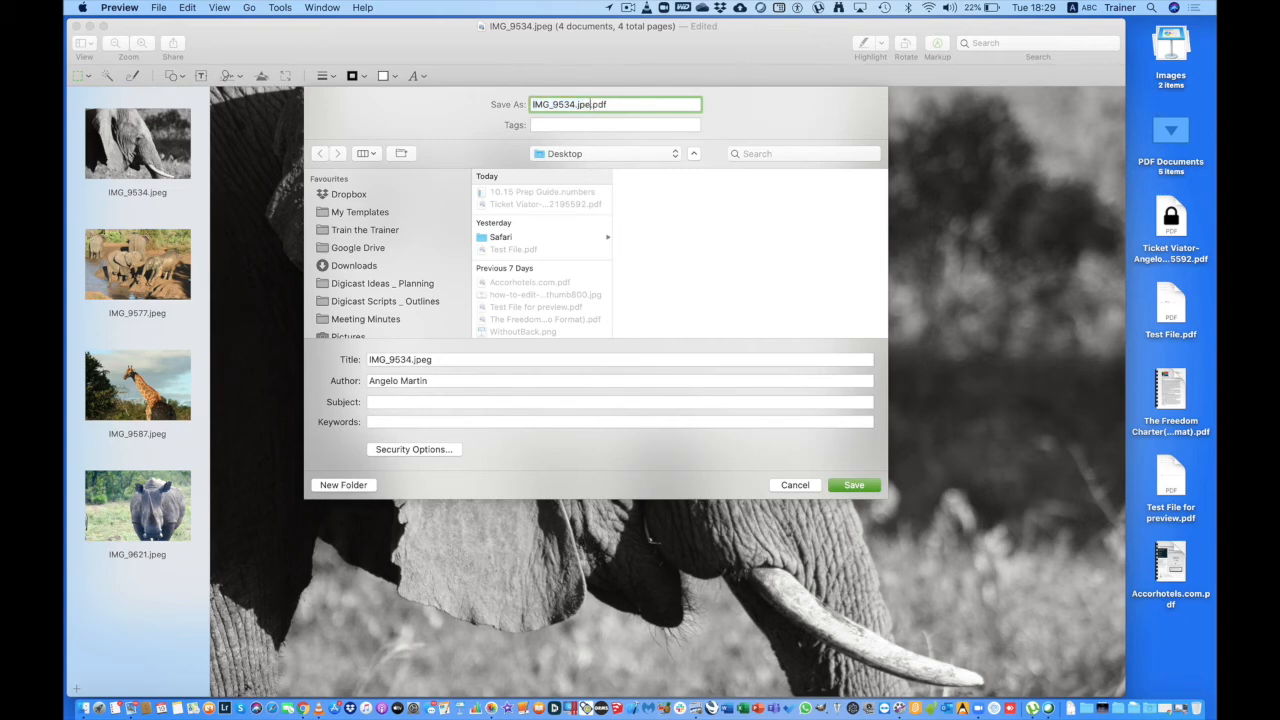
click(868, 486)
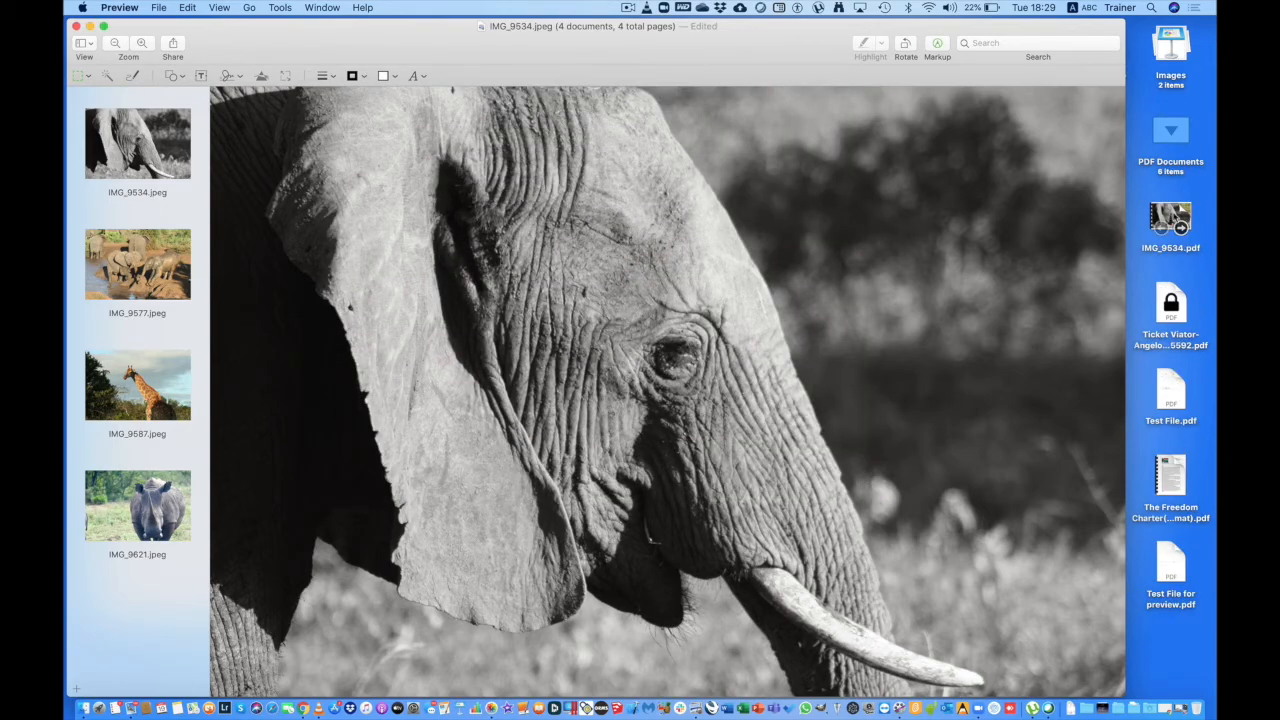
click(1172, 217)
Check the elephant, giraffe and rhino pages of IMG_9534.pdf, then close it.
key(space)
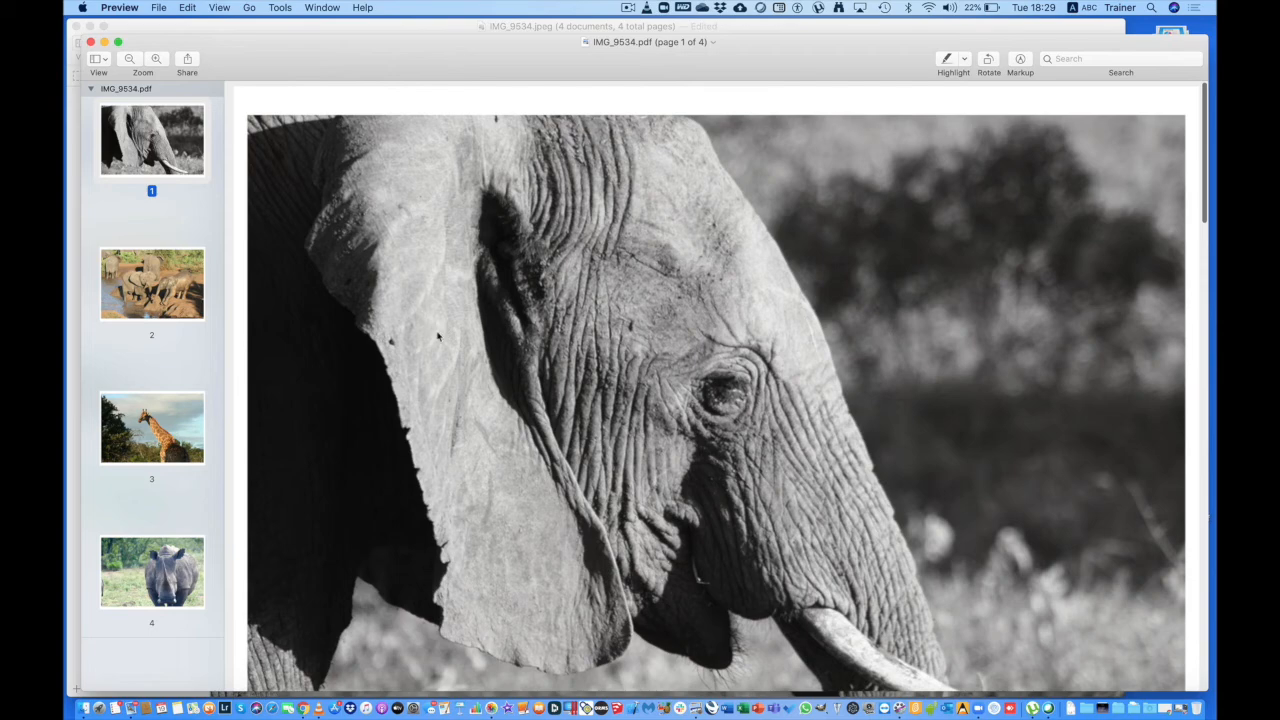
click(166, 395)
click(169, 566)
click(167, 150)
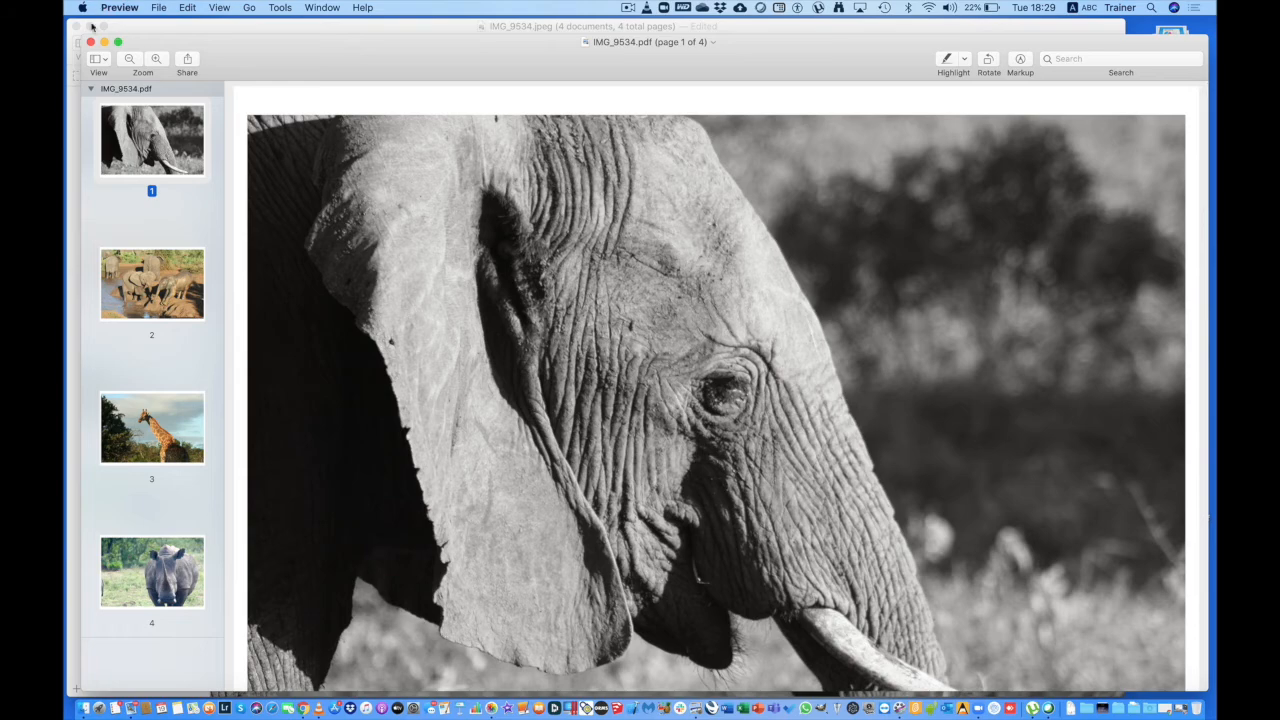
click(90, 42)
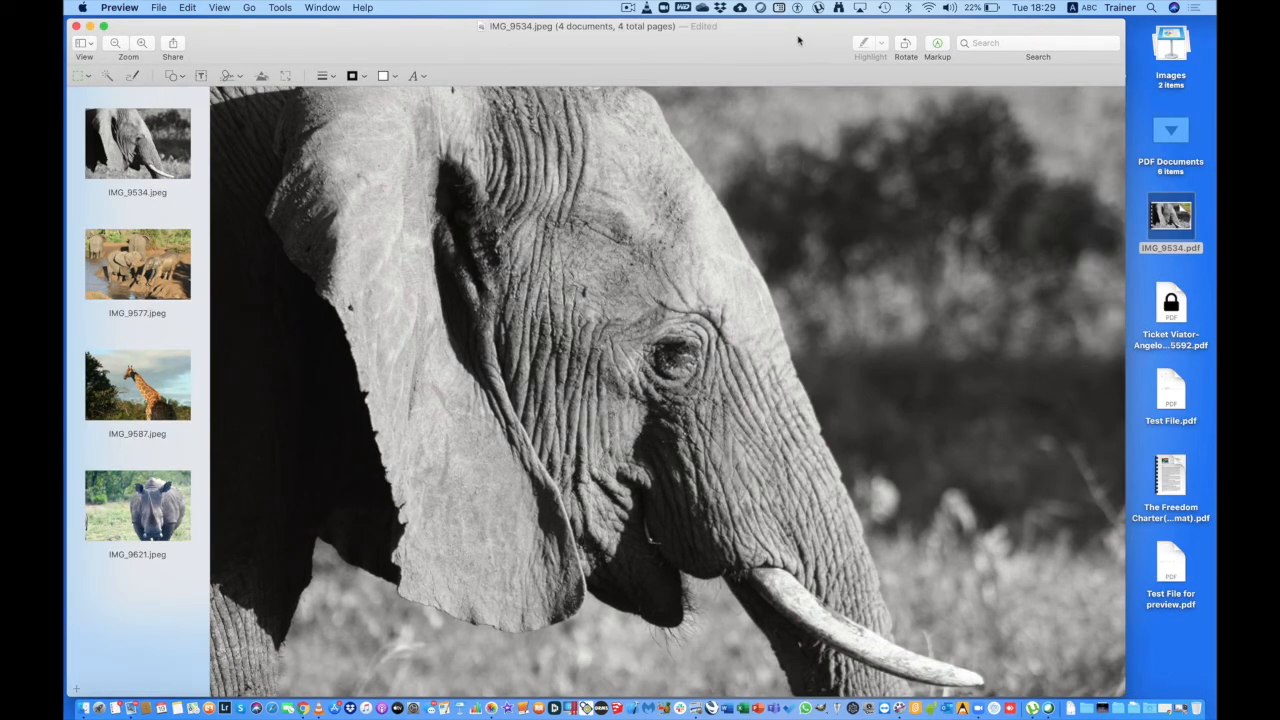
Close the Photos window and select the Safari folder on the desktop.
drag(798, 40, 774, 75)
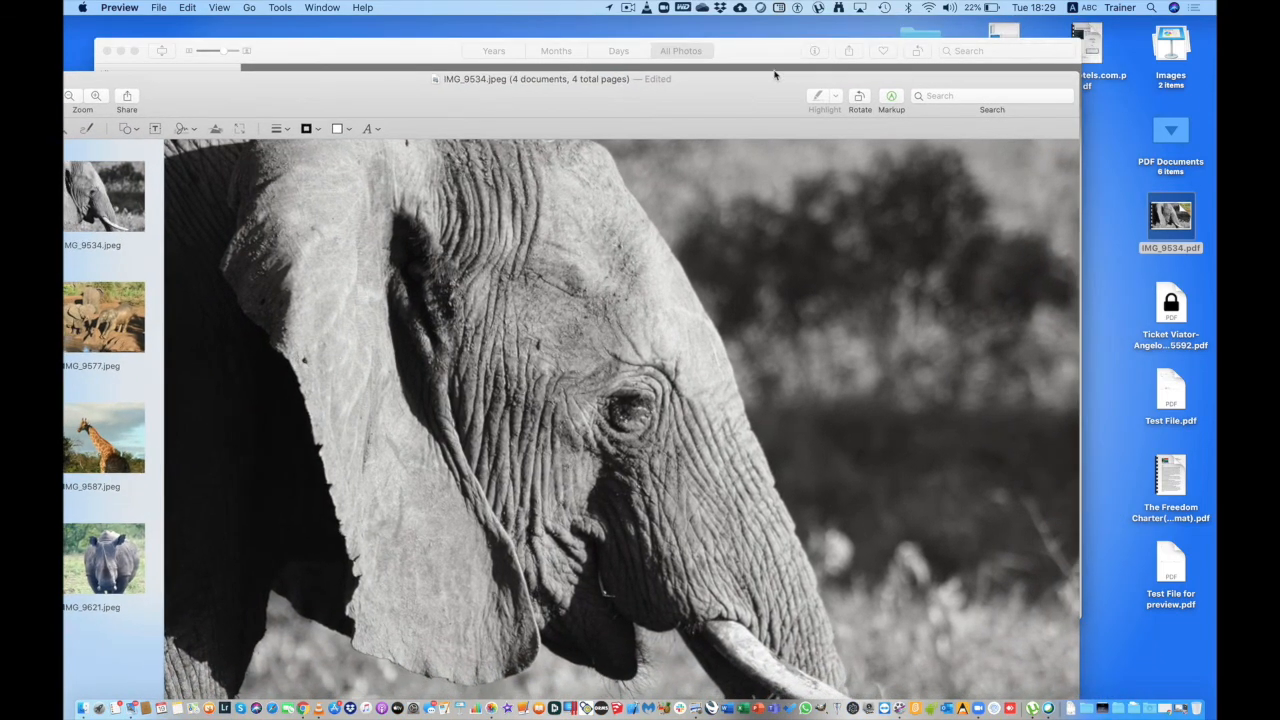
click(922, 35)
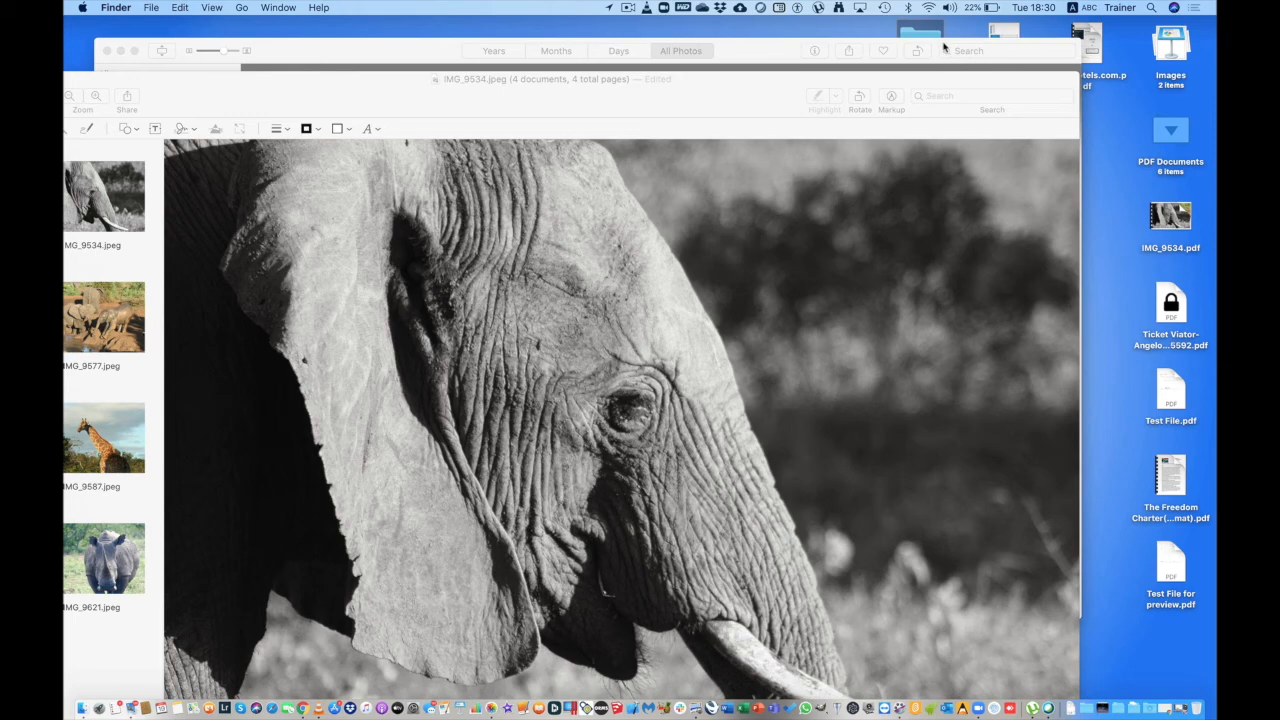
drag(787, 48, 818, 90)
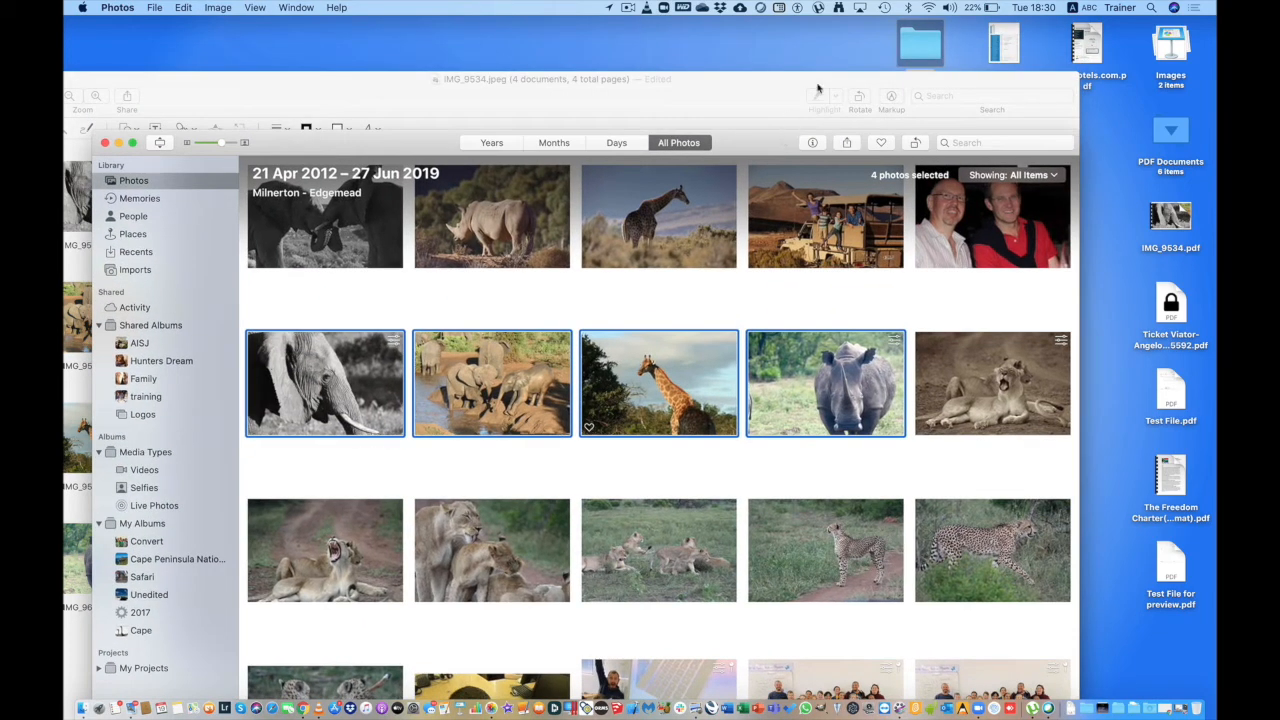
click(915, 52)
click(105, 143)
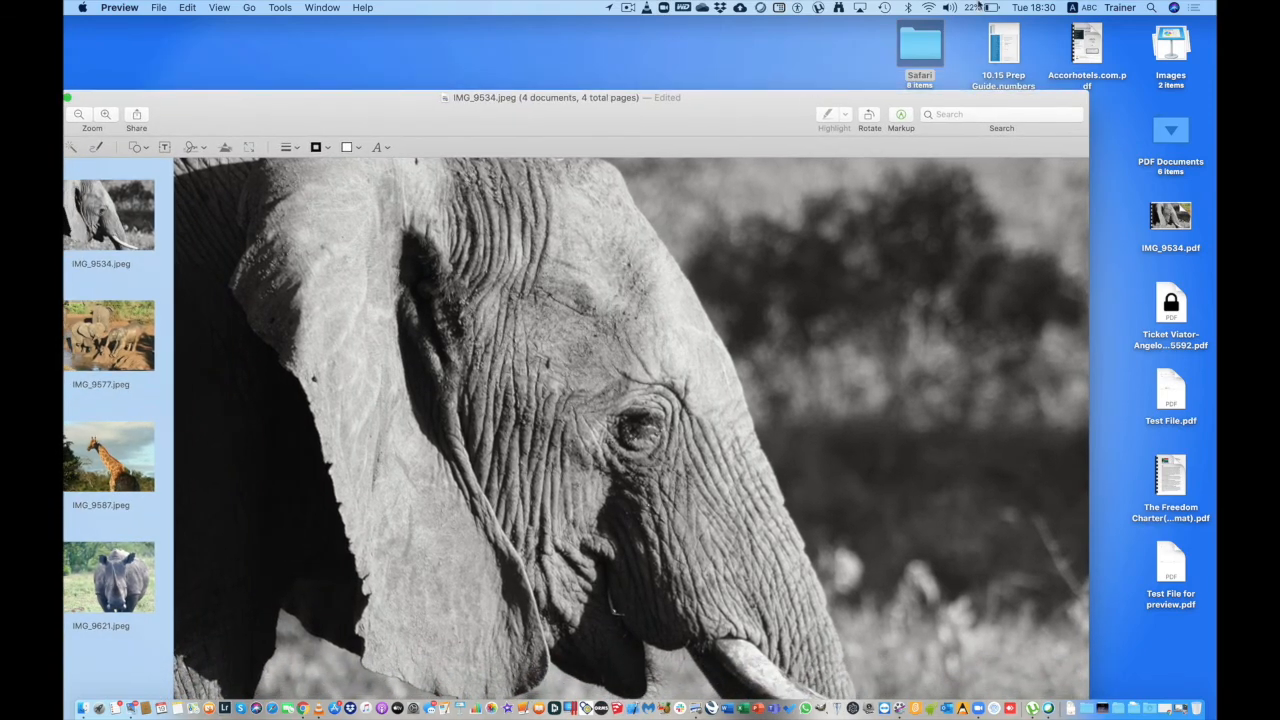
click(940, 53)
In the Safari folder, select the five JPEGs IMG_9577 to IMG_9762 and use Create PDF.
double_click(919, 47)
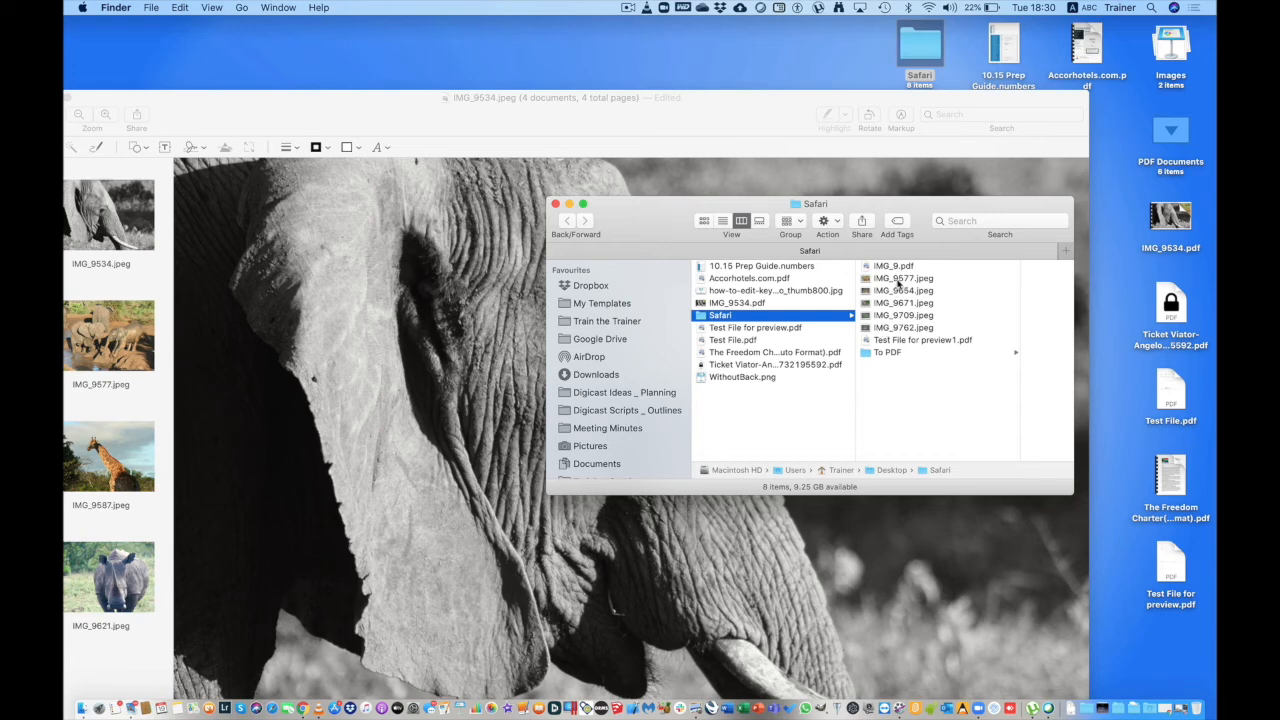
click(898, 280)
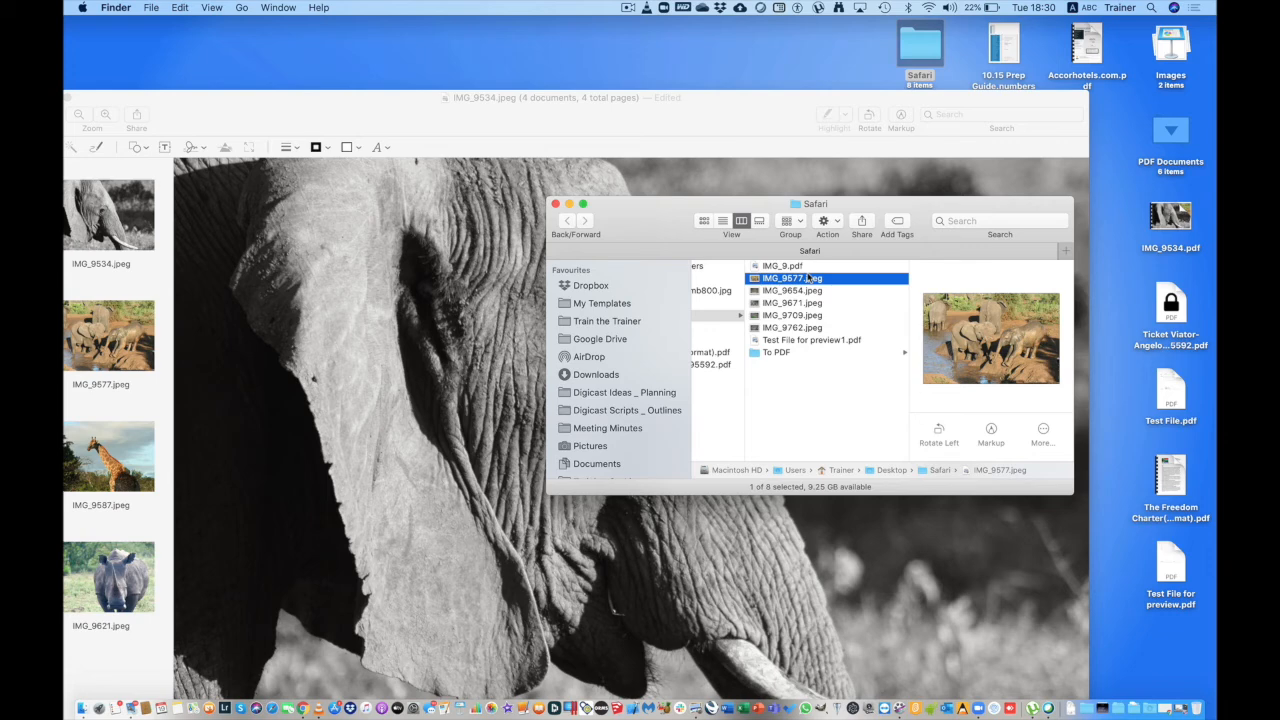
shift+click(810, 328)
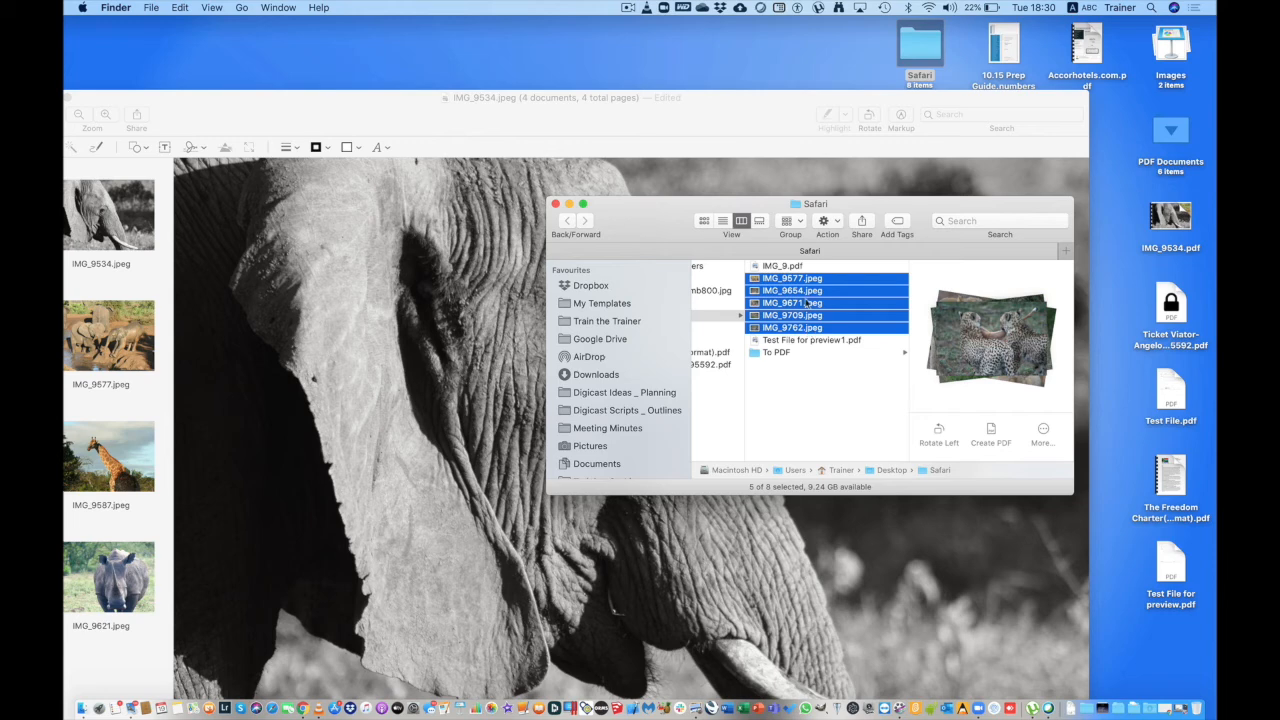
right_click(808, 302)
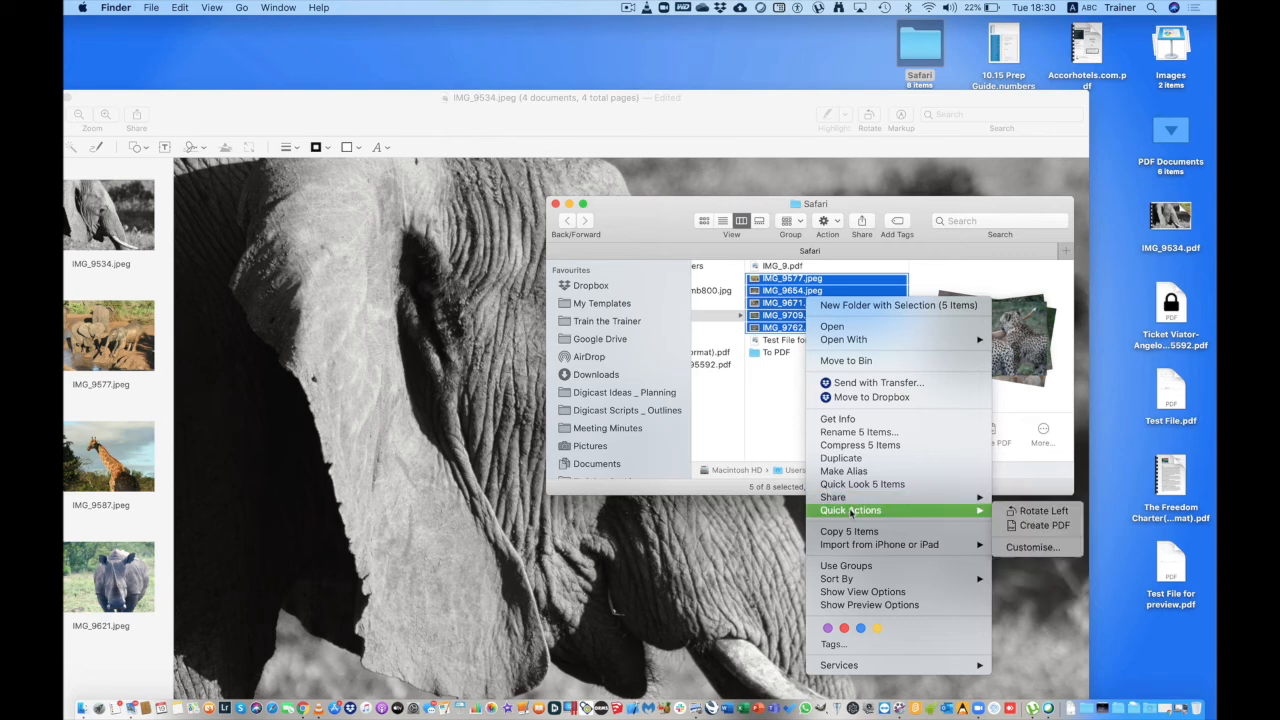
mouse_move(975, 512)
click(1046, 527)
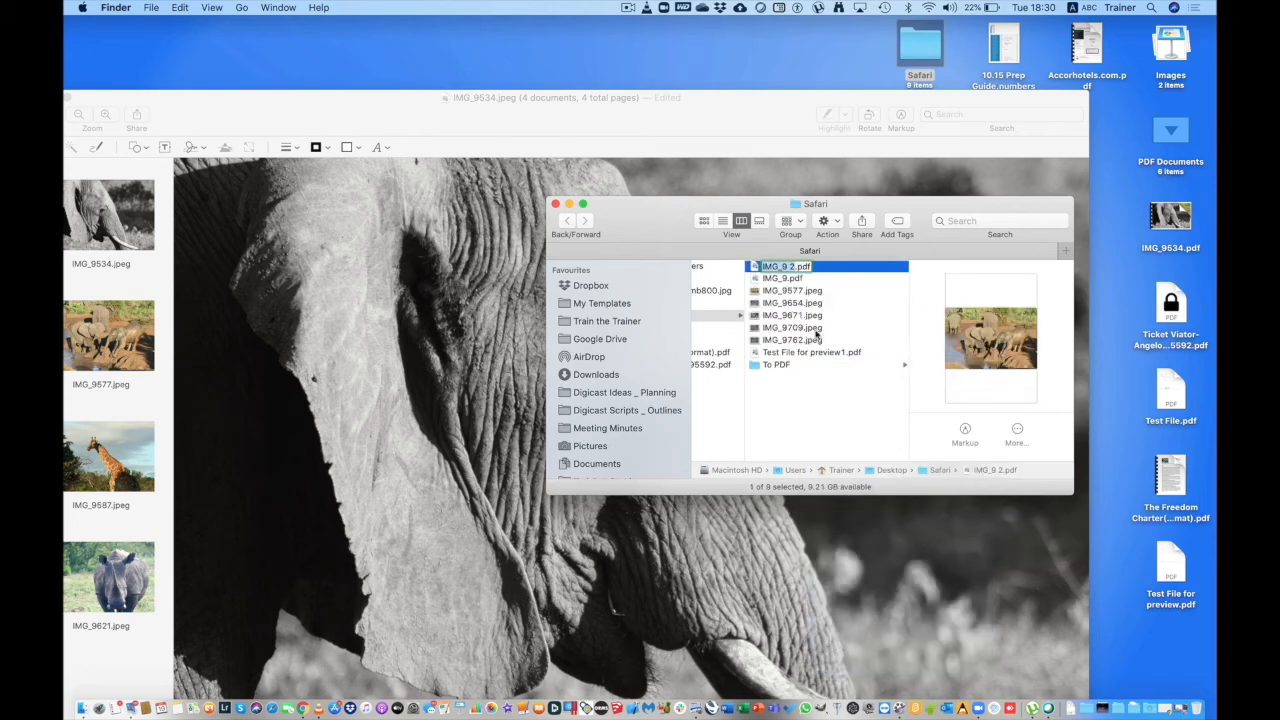
Keep the name IMG_9 2.pdf, open it to scroll through its five photo pages, then close it.
click(754, 266)
double_click(754, 266)
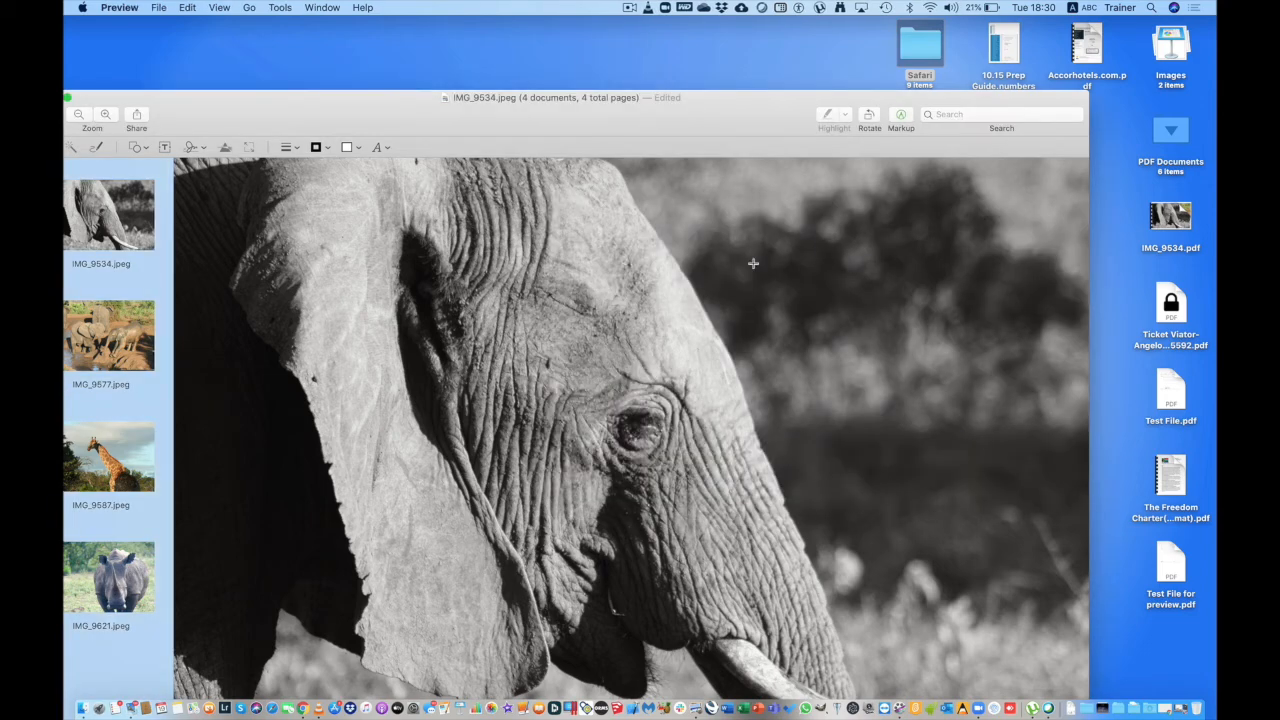
scroll(155, 380, down, 5)
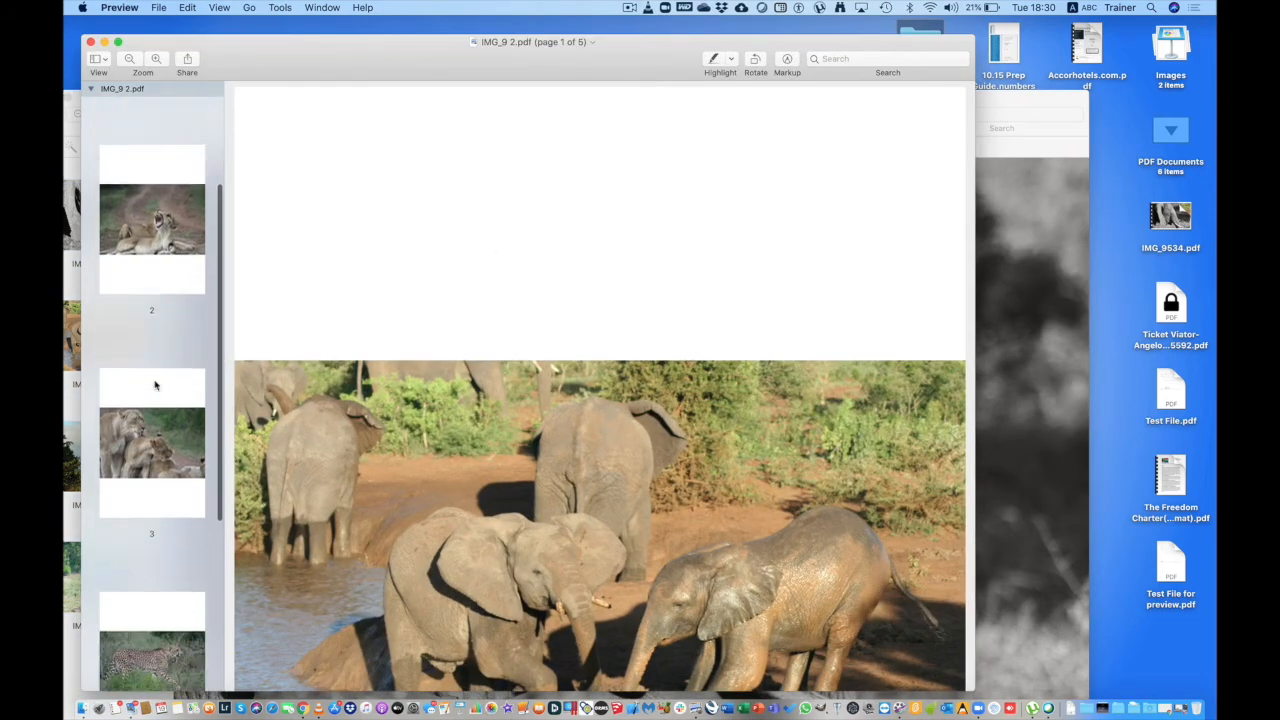
scroll(155, 385, down, 5)
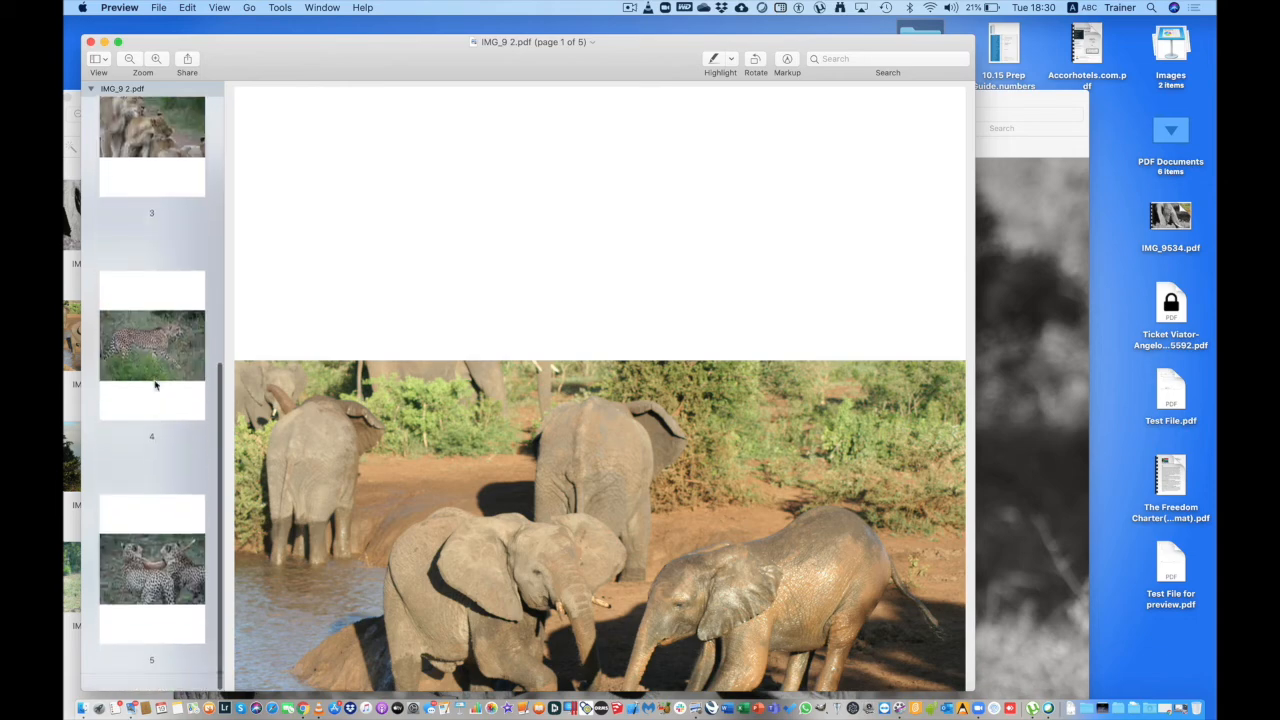
click(90, 42)
drag(204, 118, 280, 59)
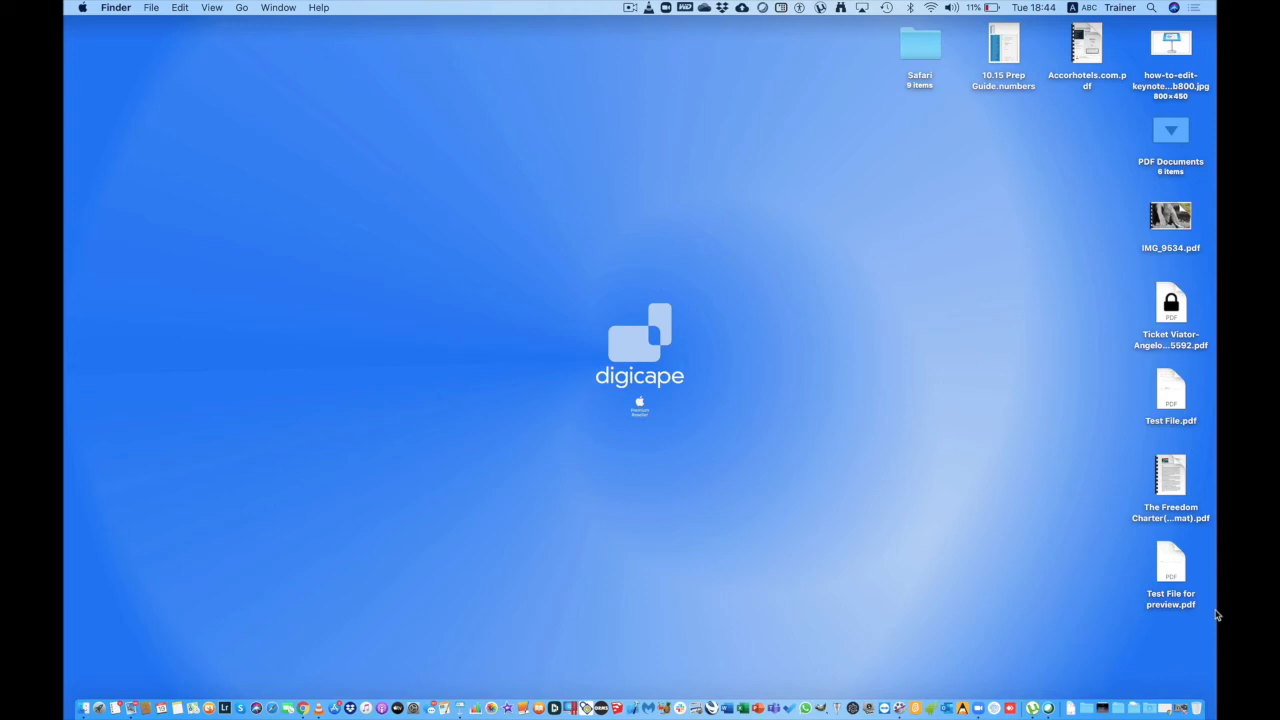
View and close the Keynote logo image, then launch Keynote via Spotlight and start a new document.
double_click(1166, 55)
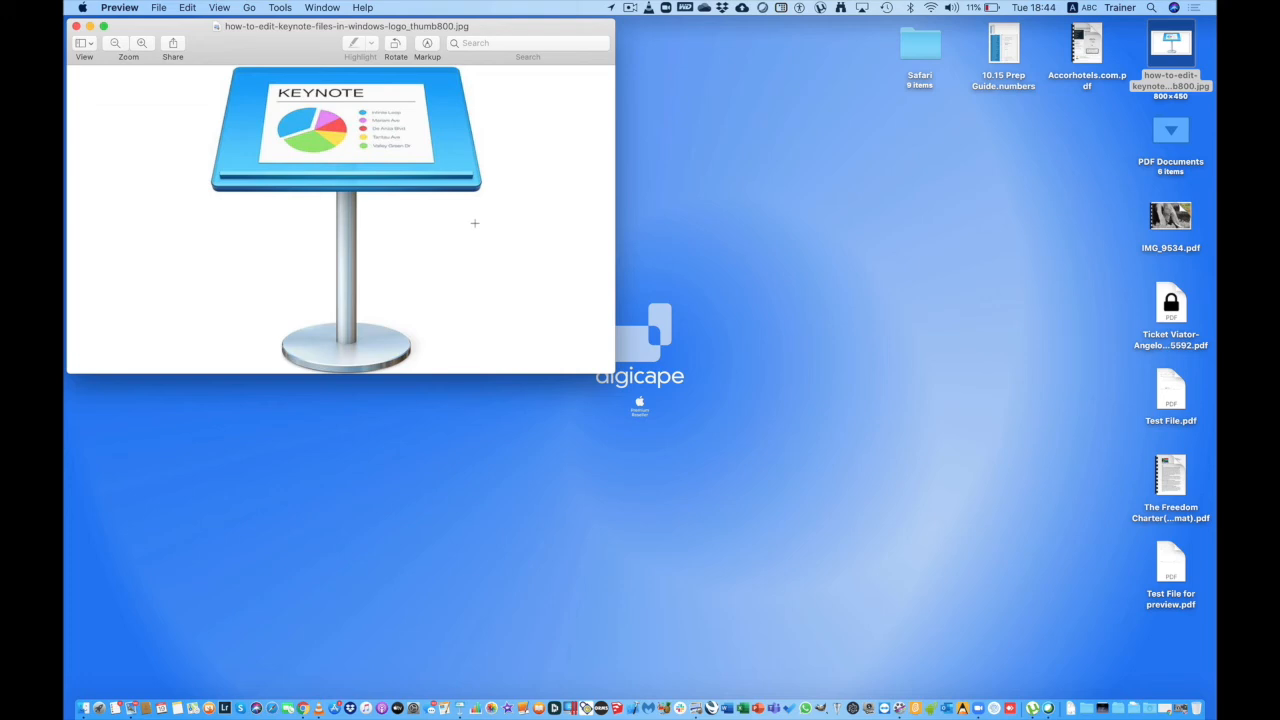
click(76, 25)
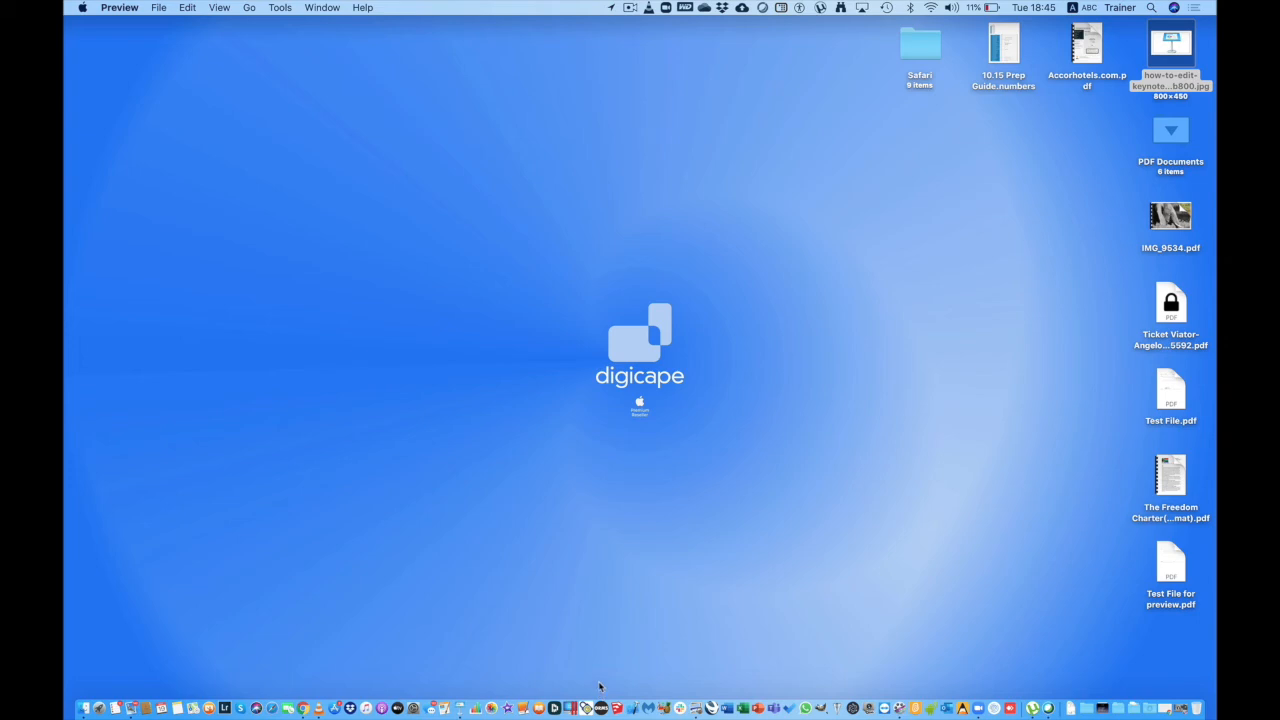
key(super+space)
text(keyno)
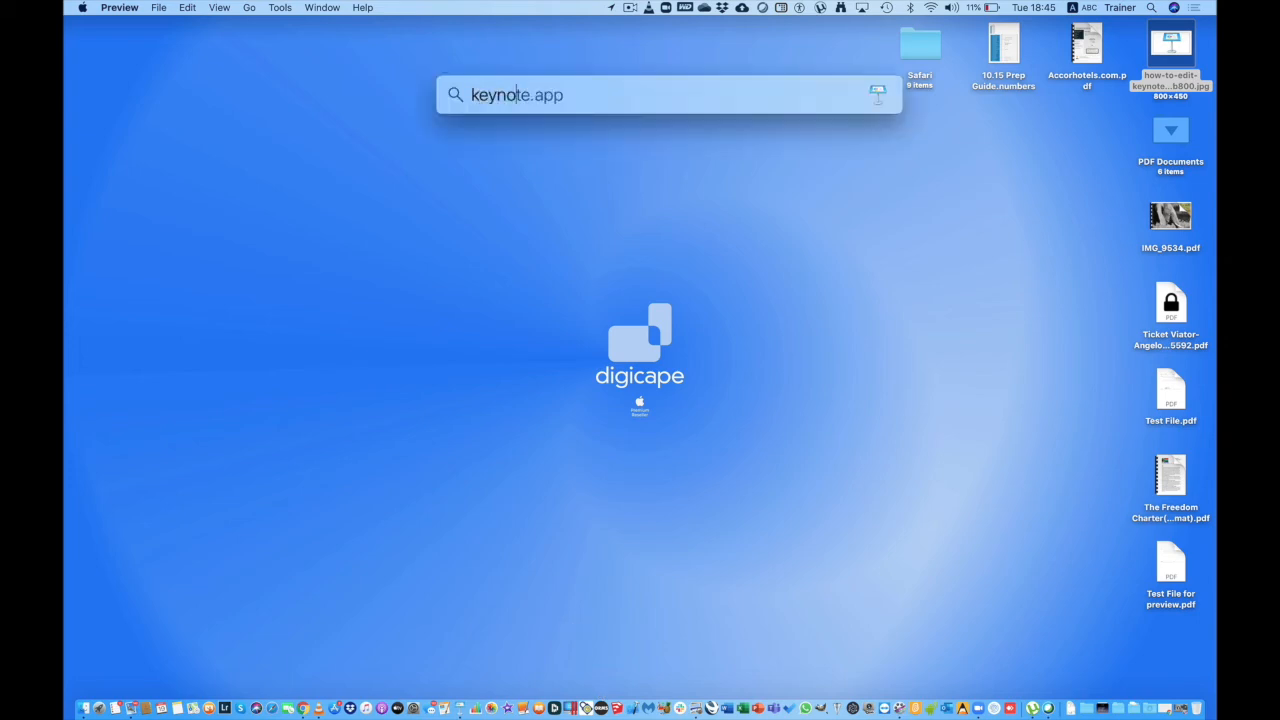
key(Return)
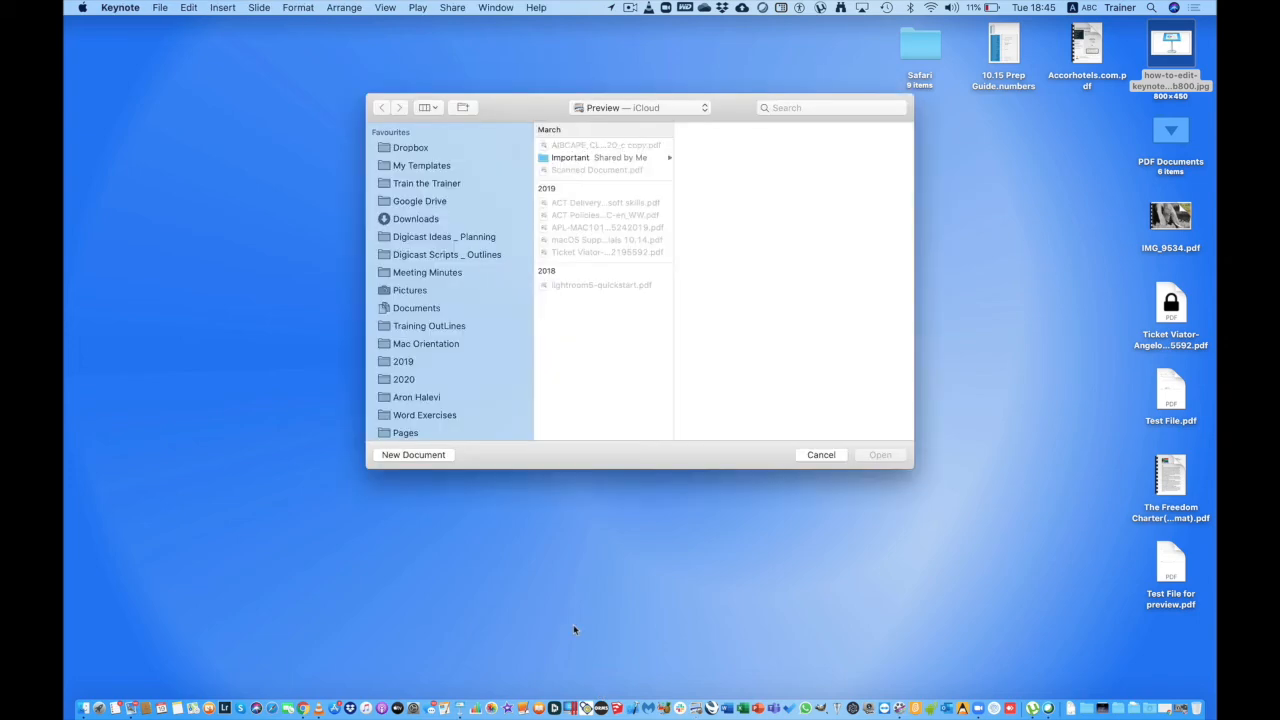
click(405, 455)
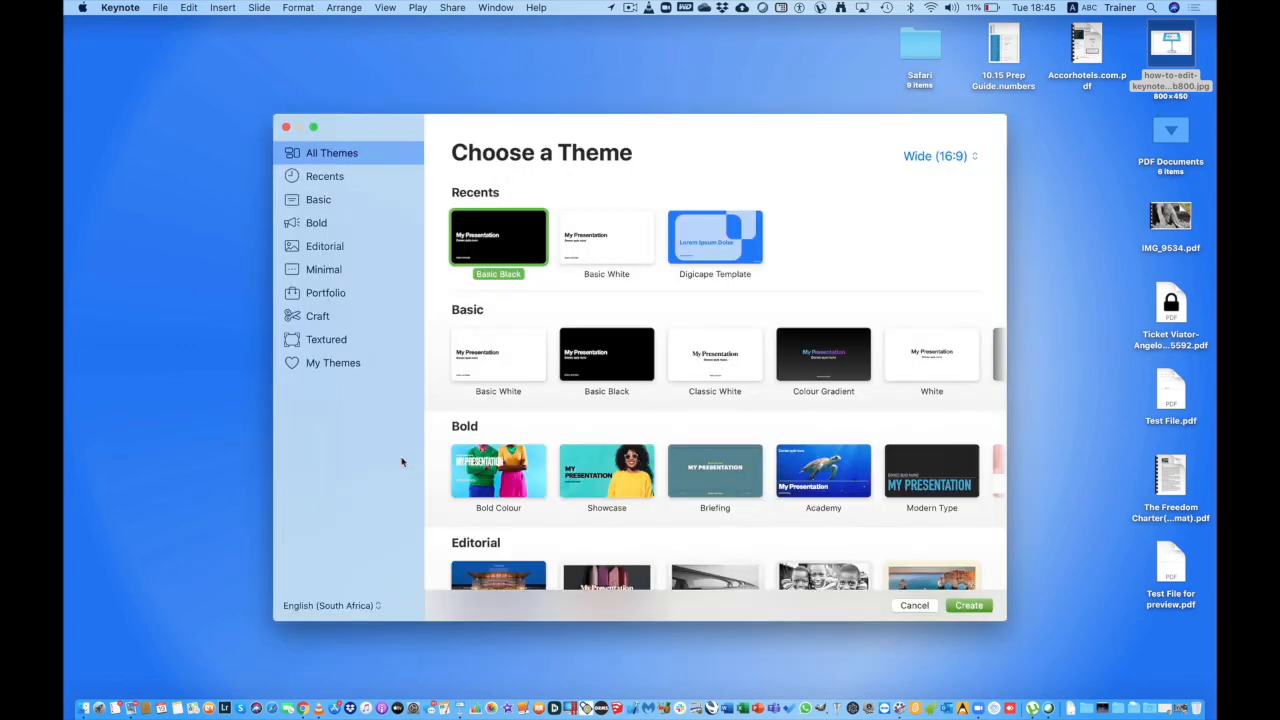
Create a Basic Black presentation and remove its title, body and author-and-date boxes.
click(615, 375)
double_click(615, 375)
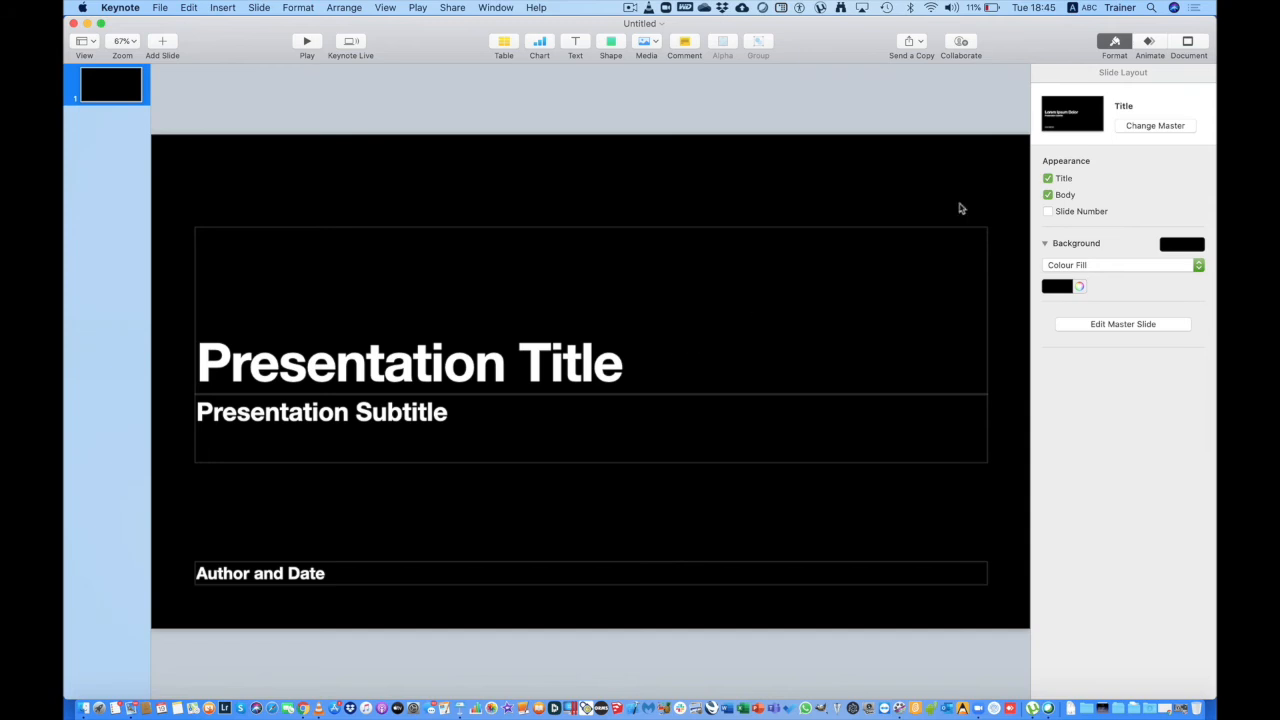
click(1047, 178)
click(1048, 195)
click(603, 578)
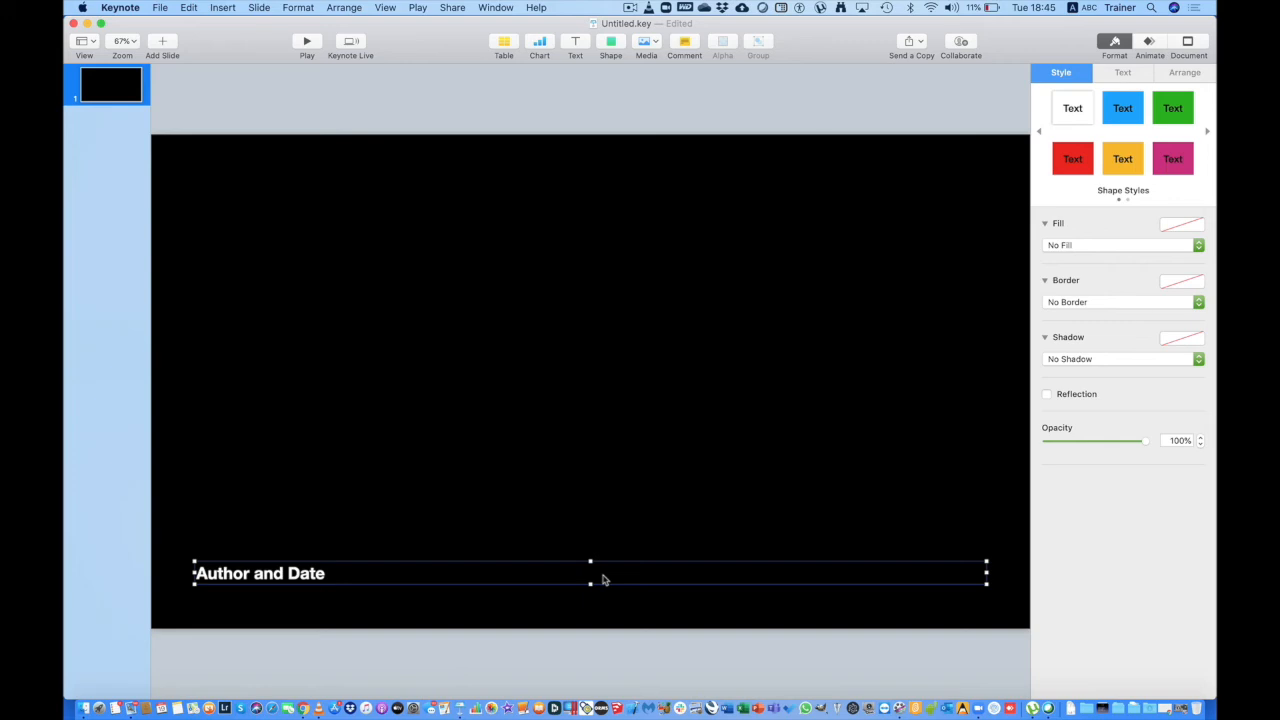
key(Delete)
Drag the Keynote logo JPG from the desktop onto the empty slide.
drag(1020, 47, 803, 47)
drag(1172, 45, 430, 344)
double_click(220, 40)
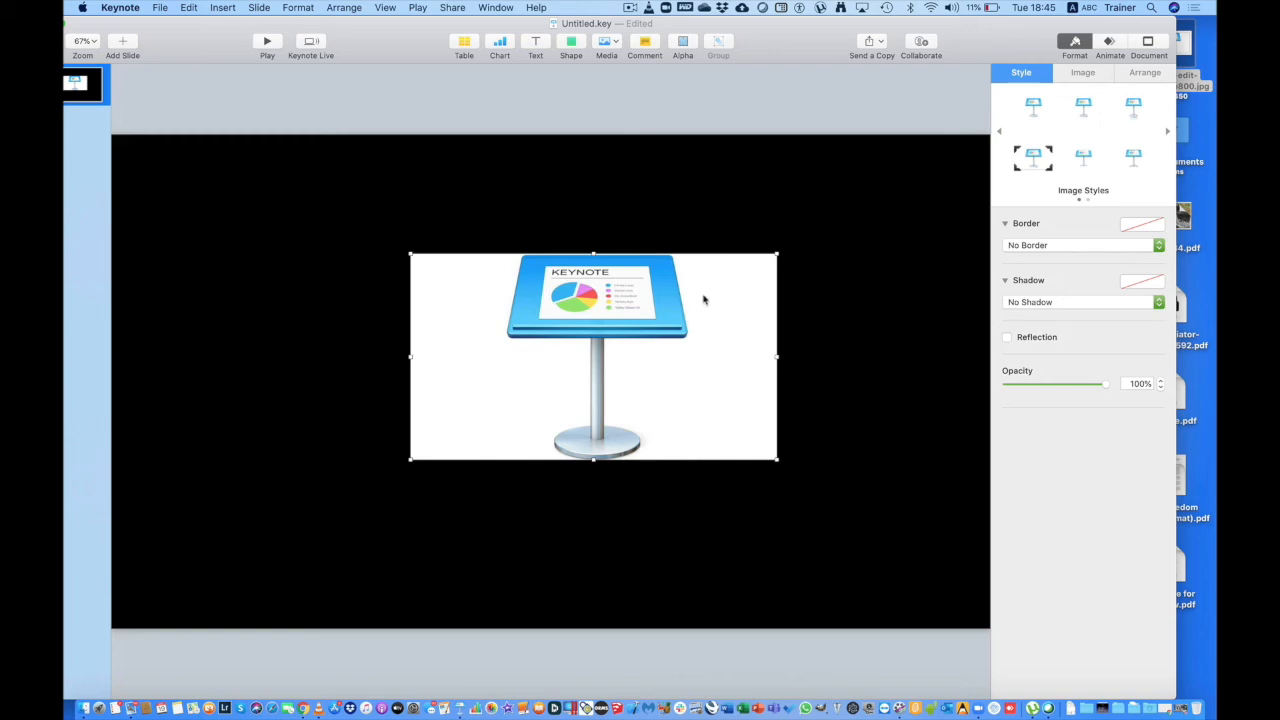
click(684, 44)
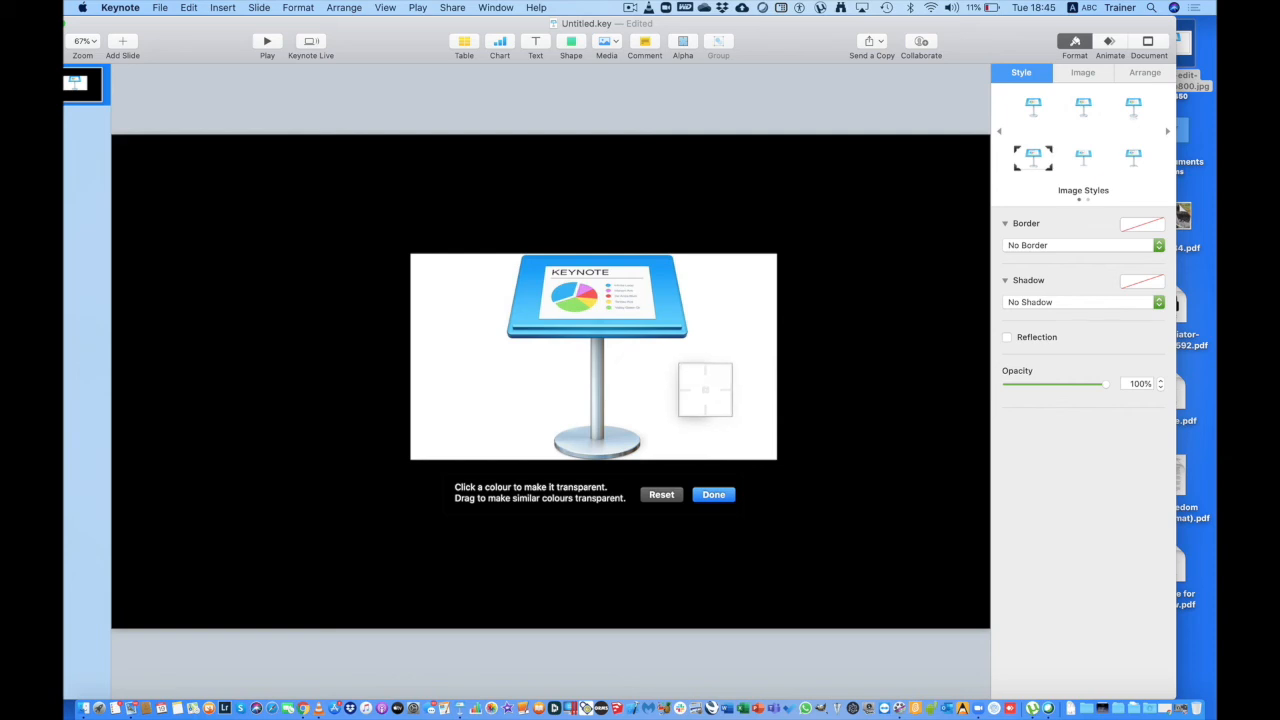
Remove all the white around the Keynote logo with Instant Alpha, then reselect the image.
drag(705, 389, 737, 397)
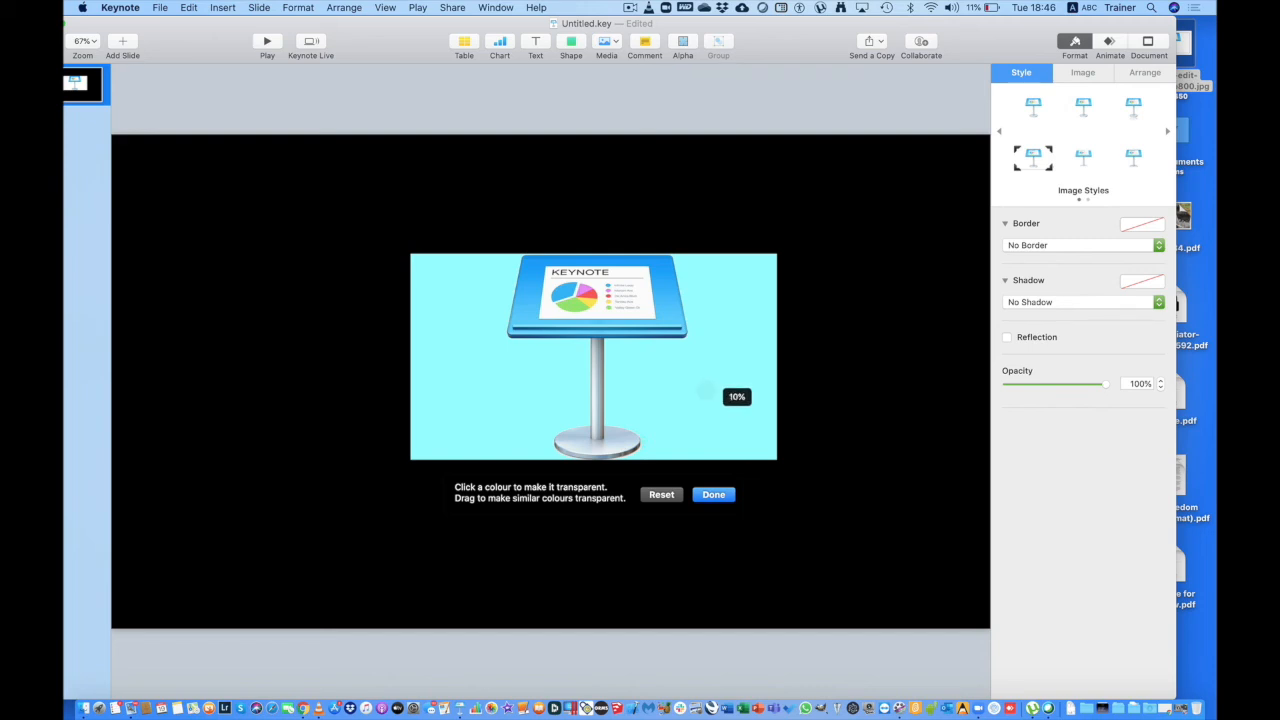
drag(721, 387, 721, 387)
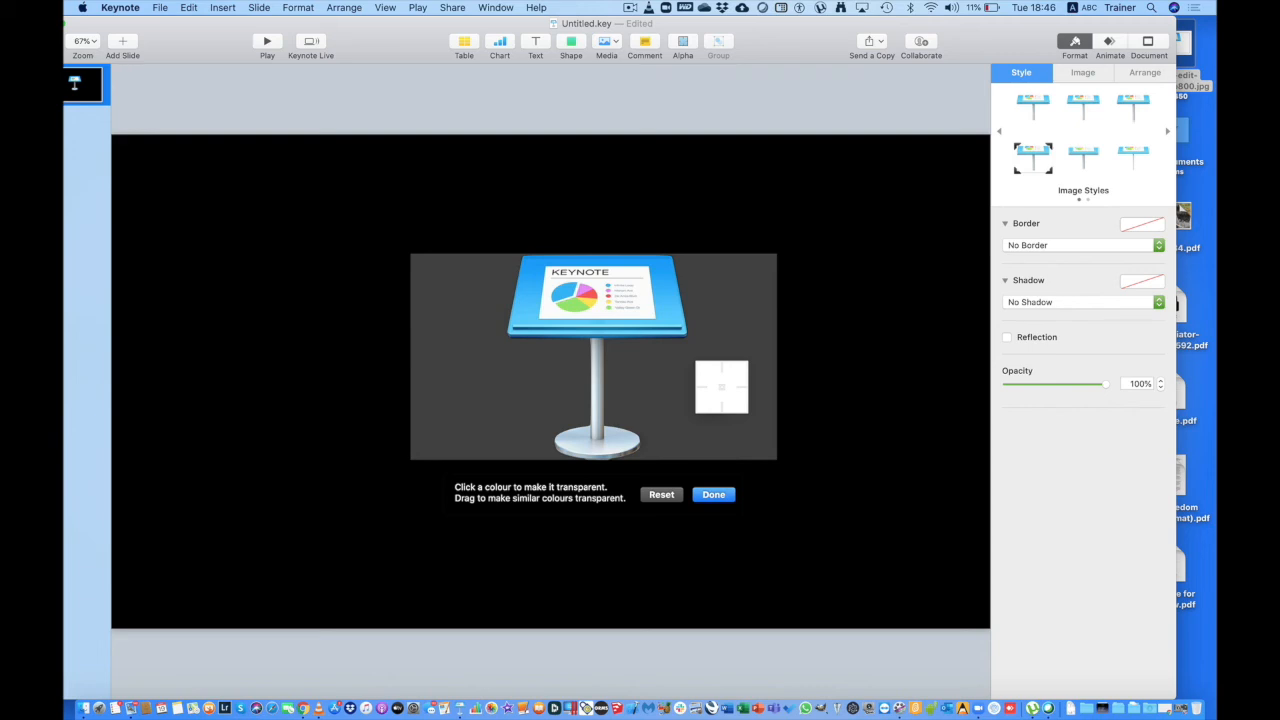
click(713, 495)
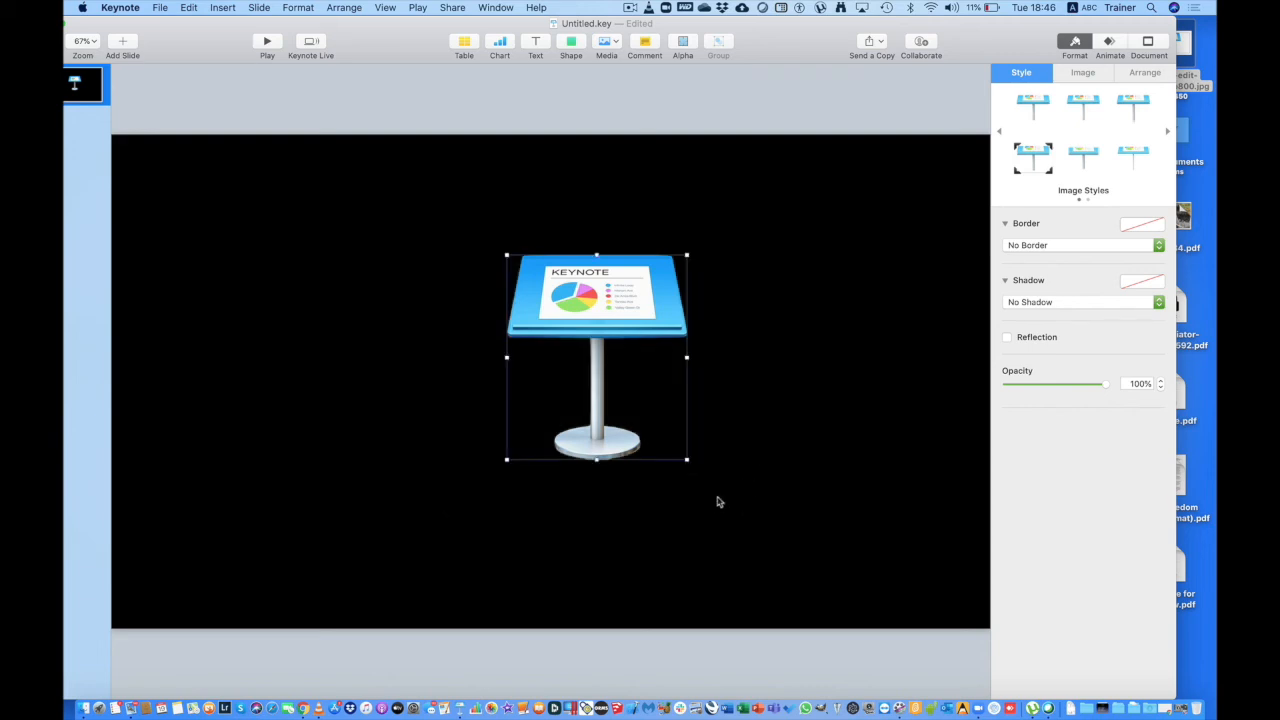
click(717, 502)
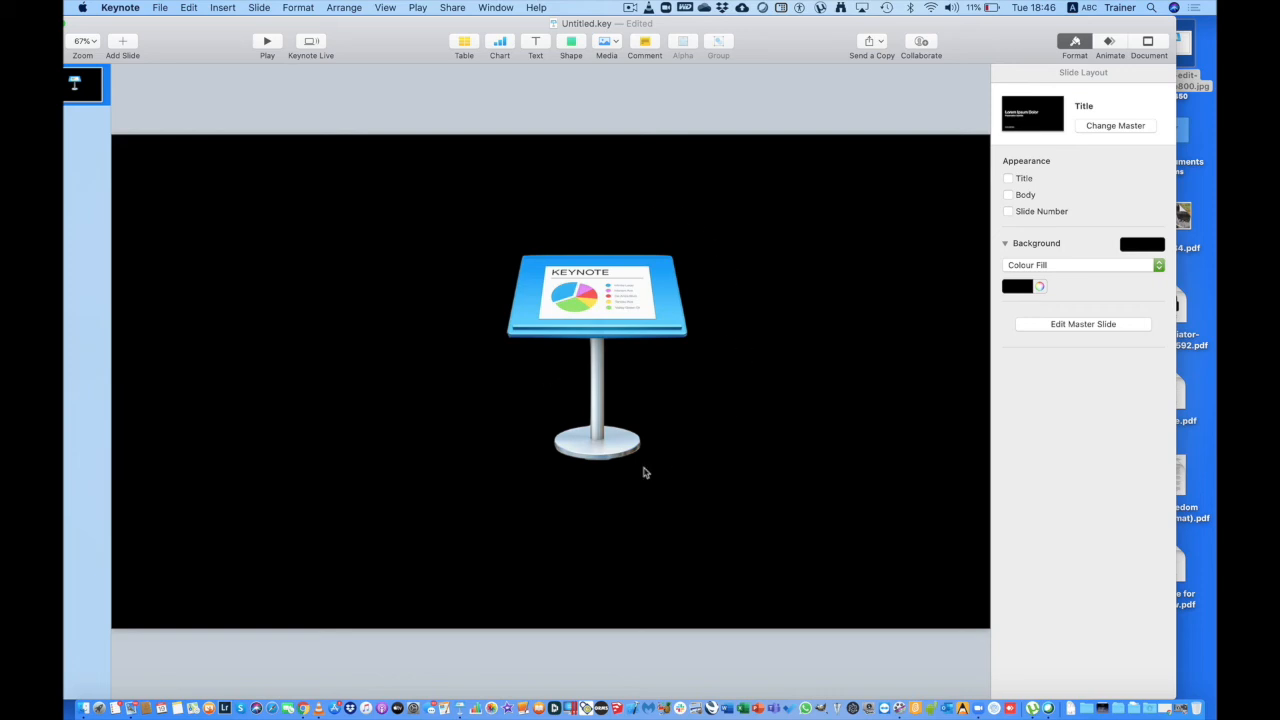
click(617, 312)
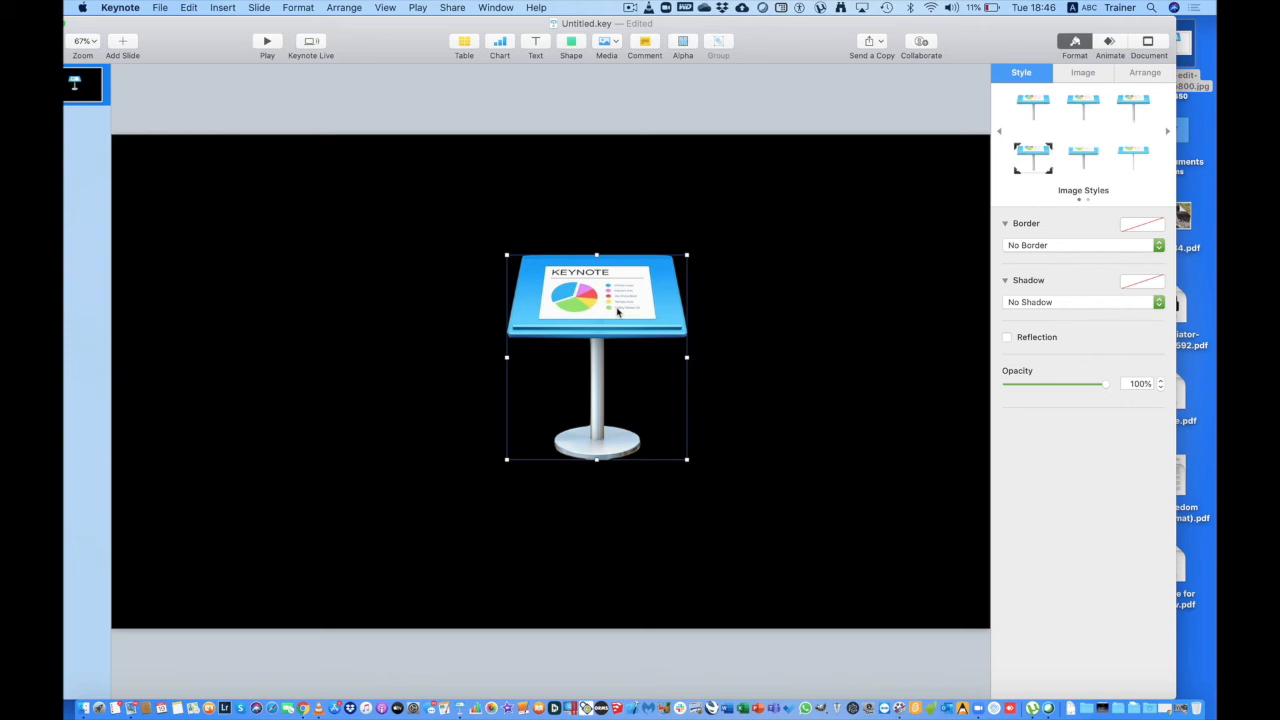
Copy the transparent logo and create a new Preview image from the clipboard.
right_click(617, 313)
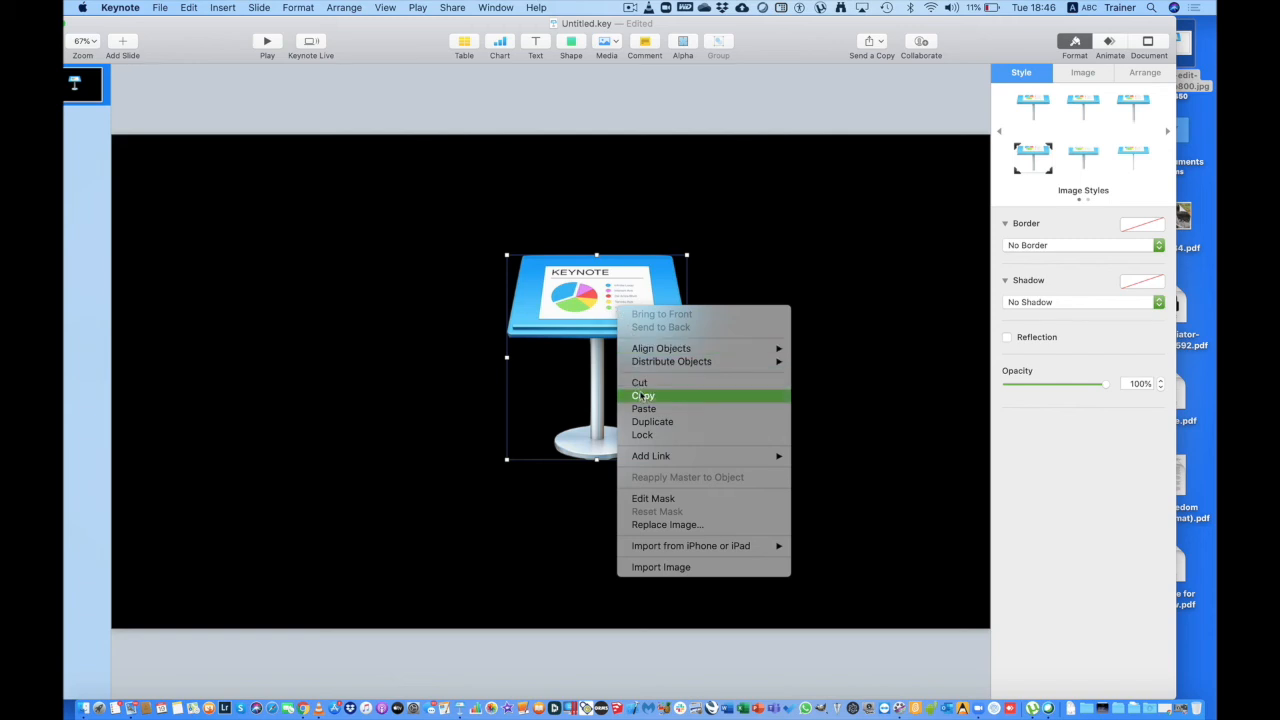
click(642, 396)
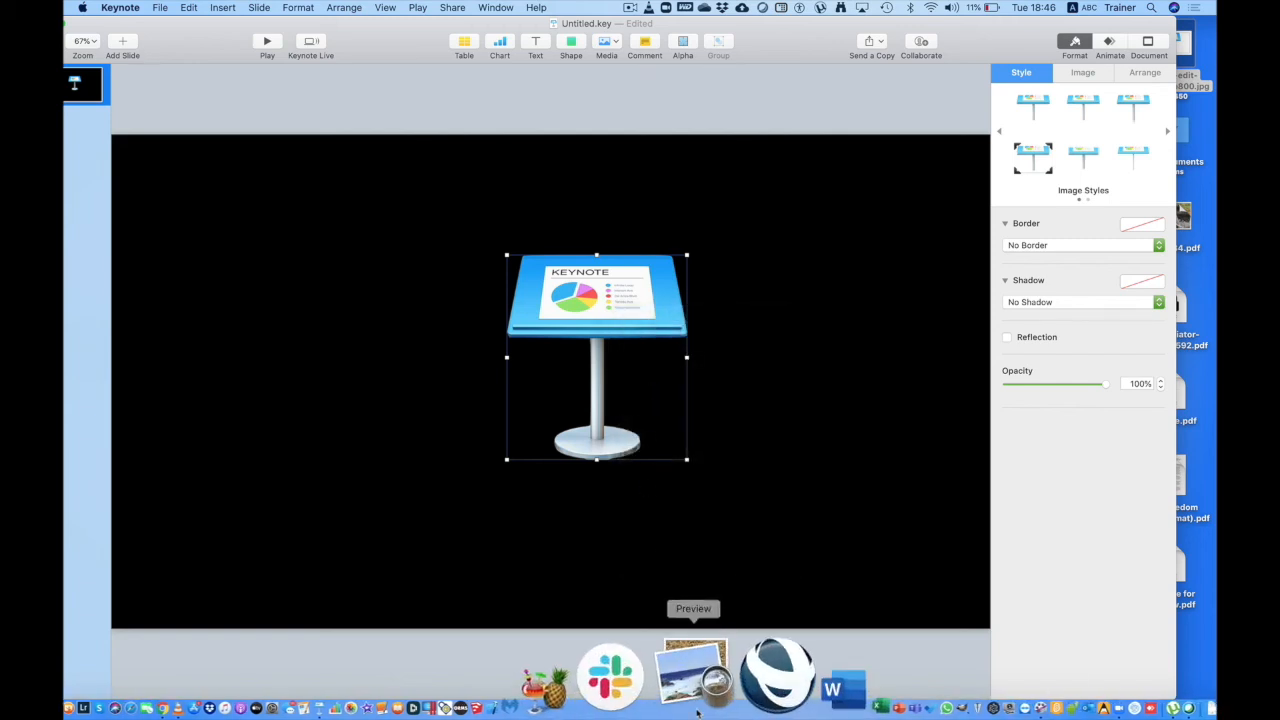
click(697, 714)
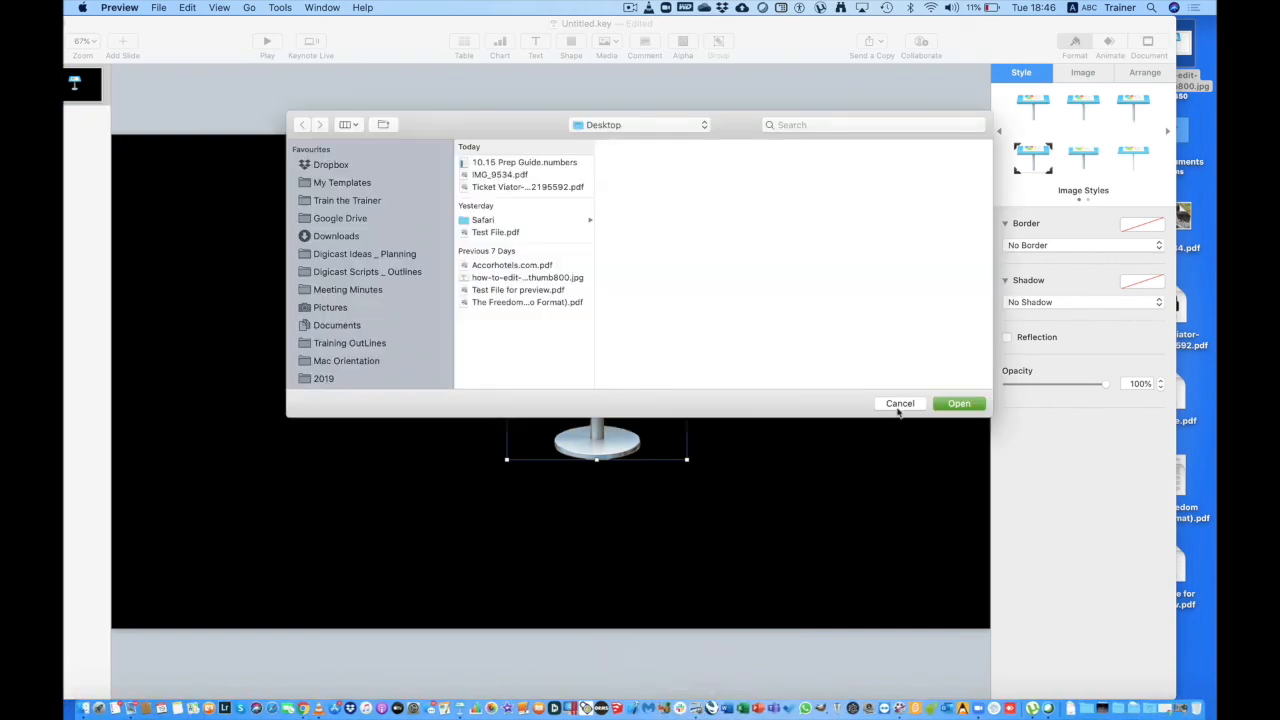
click(157, 7)
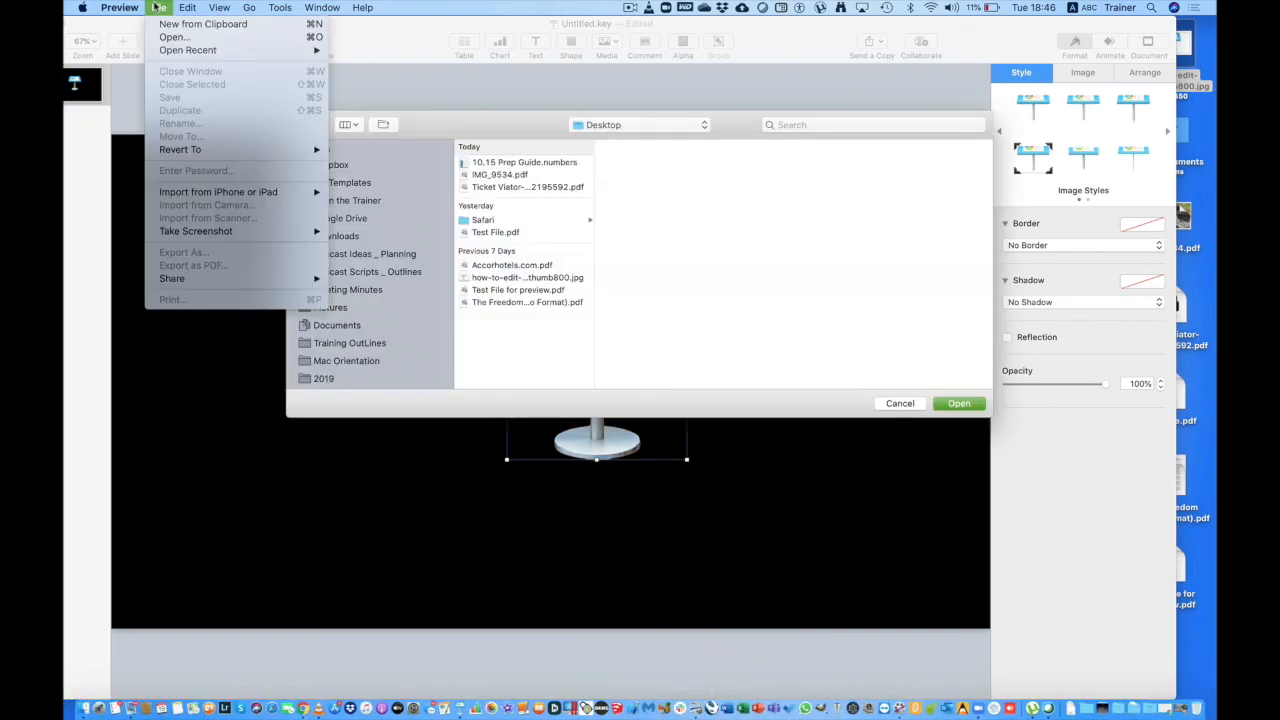
click(173, 25)
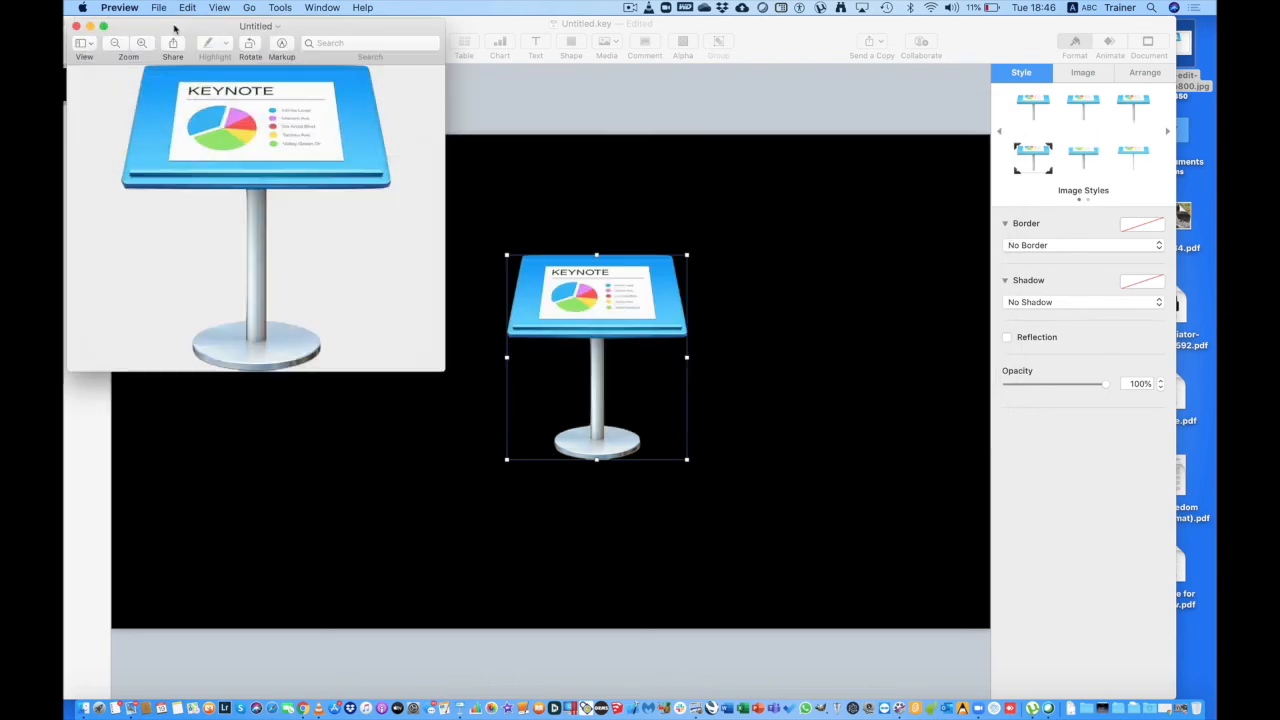
drag(202, 33, 490, 96)
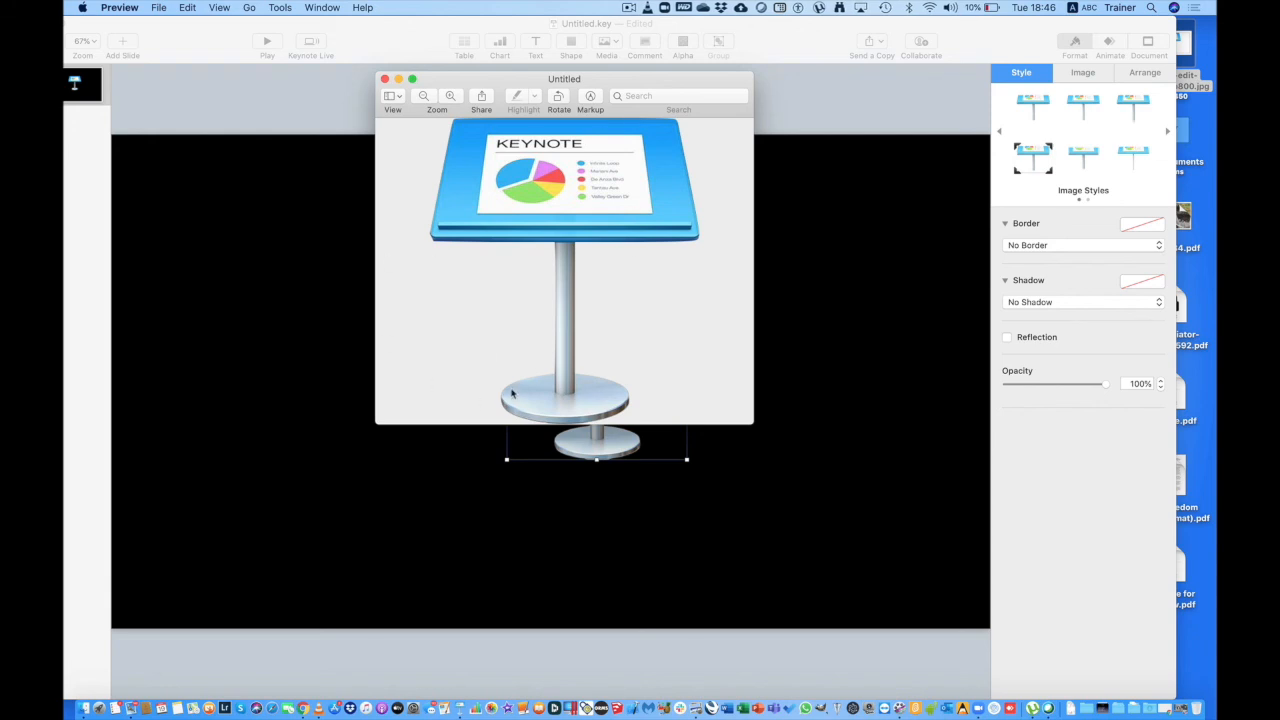
Save the new image as WithoutBackground.png and close its window.
click(160, 8)
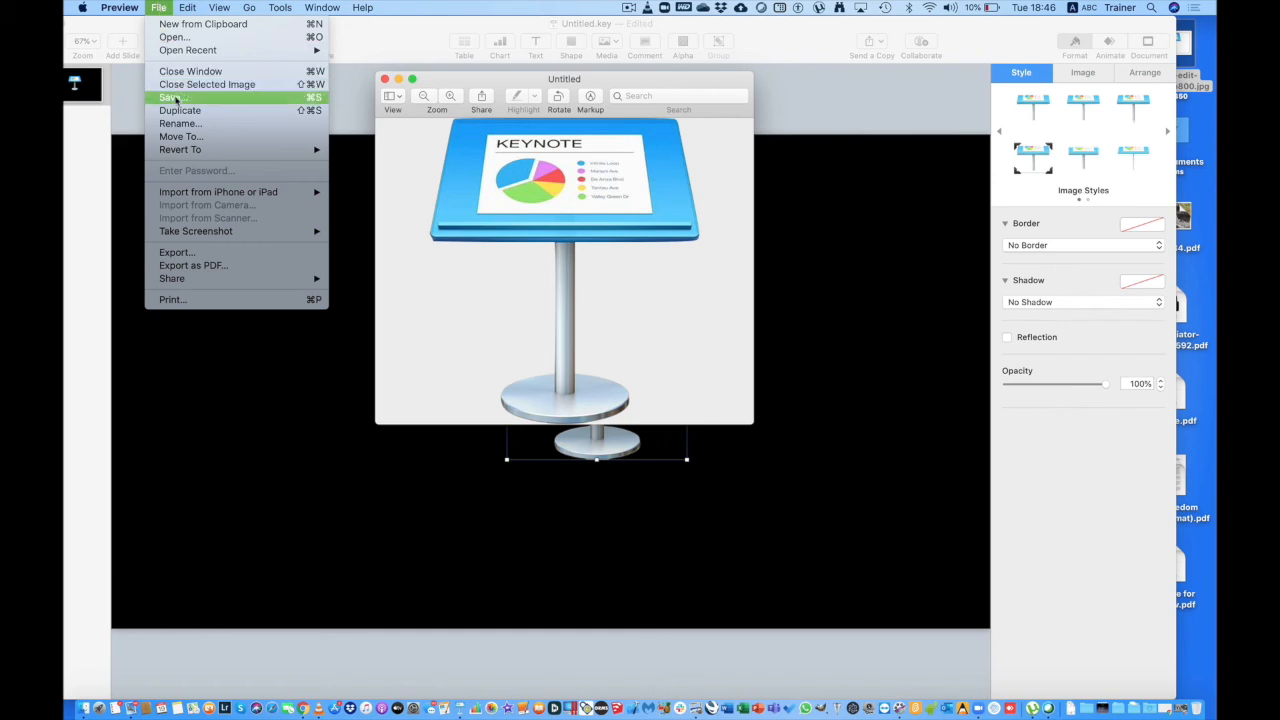
click(175, 98)
key(BackSpace)
text(WithoutBackground.png)
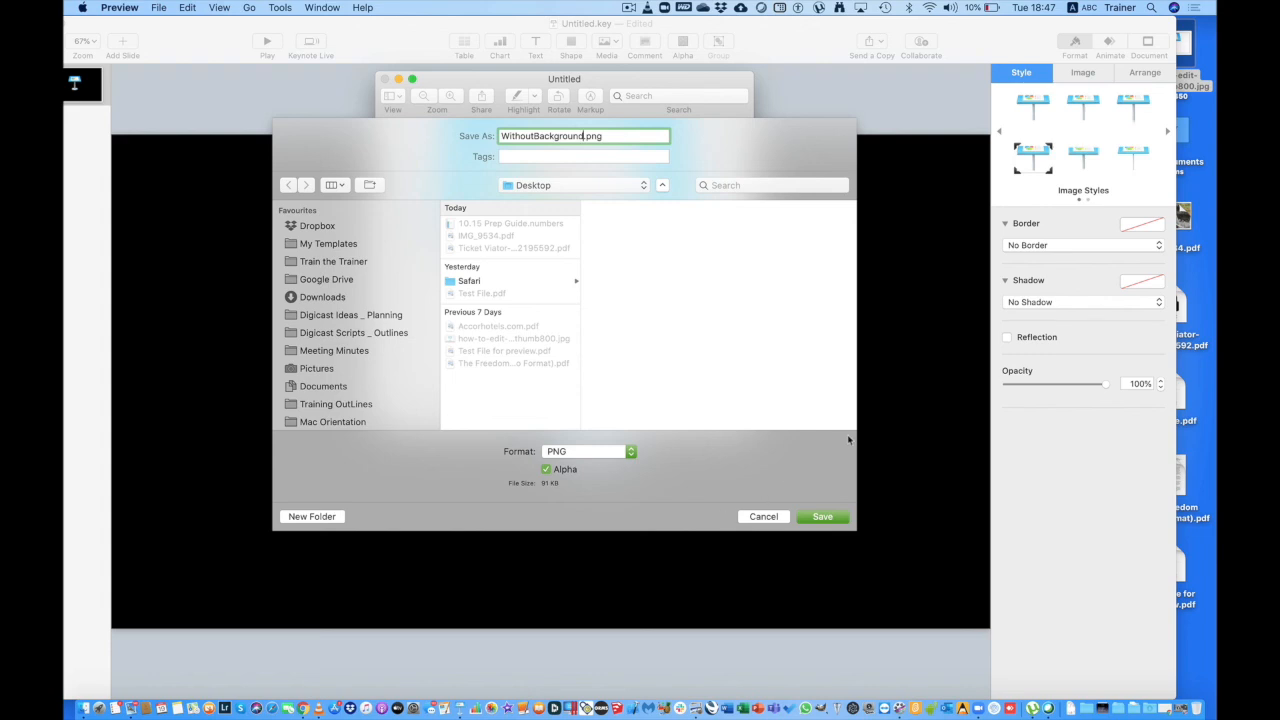
click(822, 517)
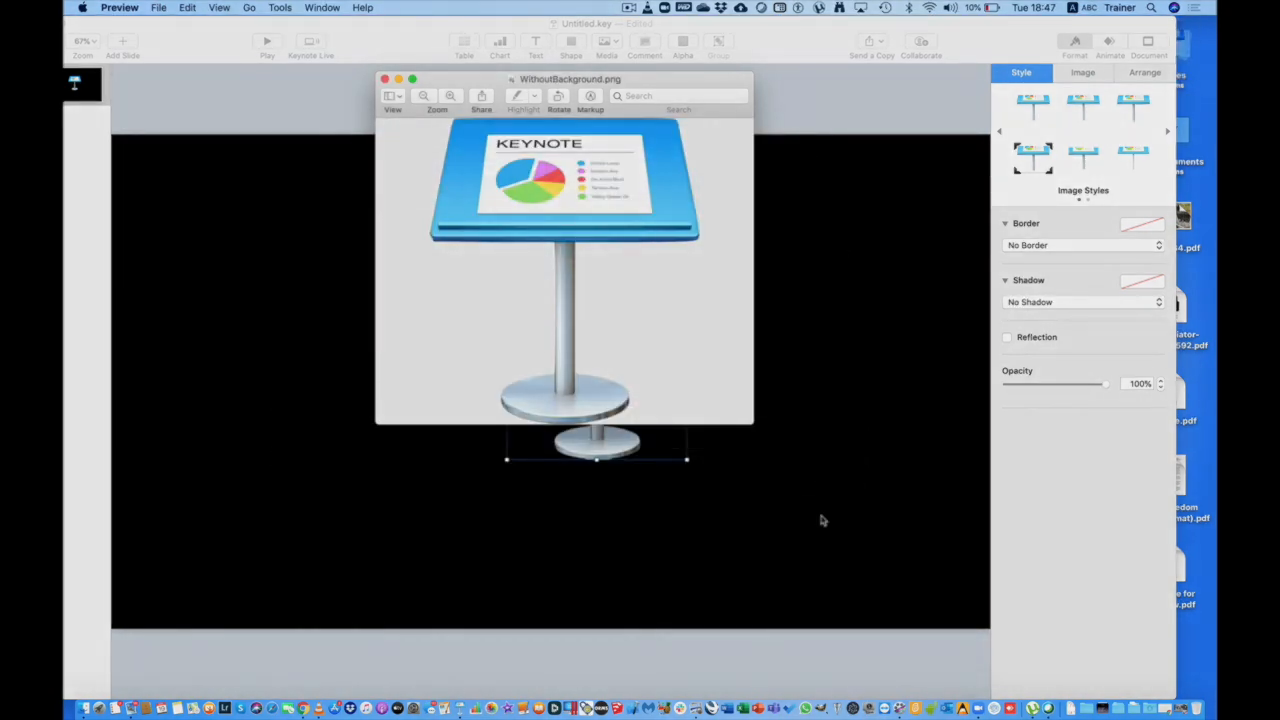
click(384, 79)
click(698, 30)
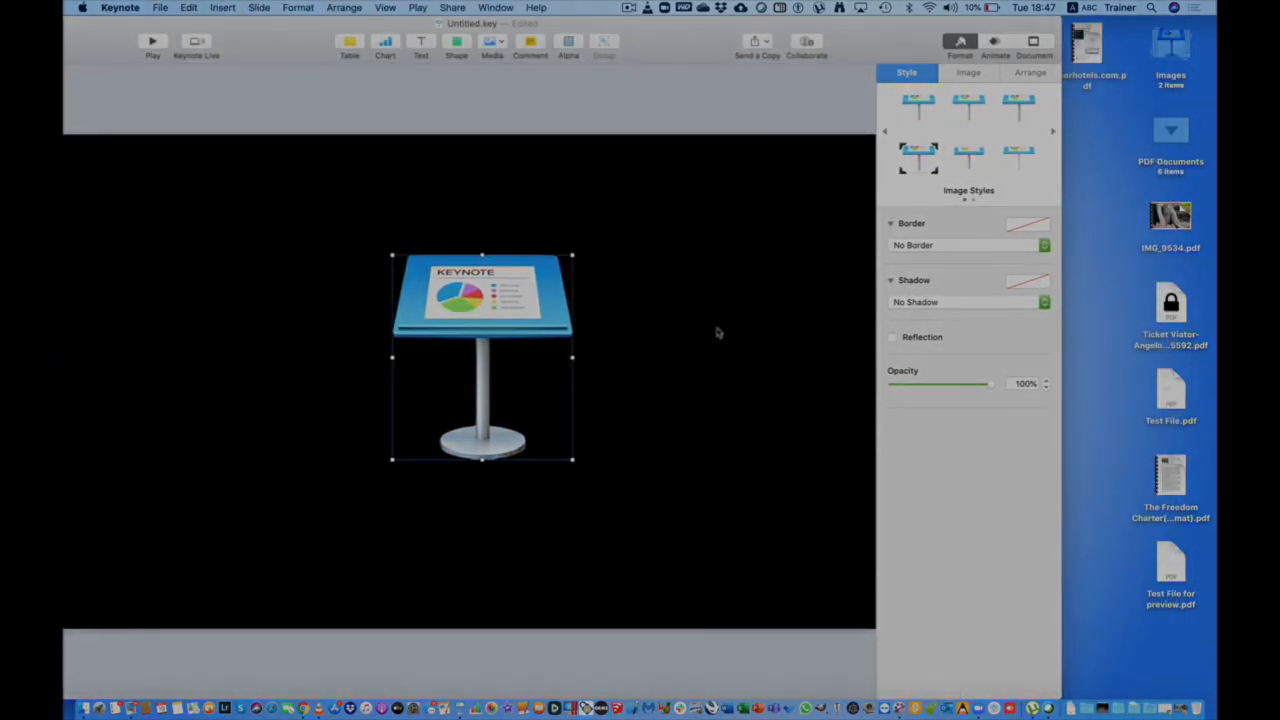
Replace the slide image with the original logo JPG and WithoutBackground.png side by side, then close.
click(677, 341)
click(505, 322)
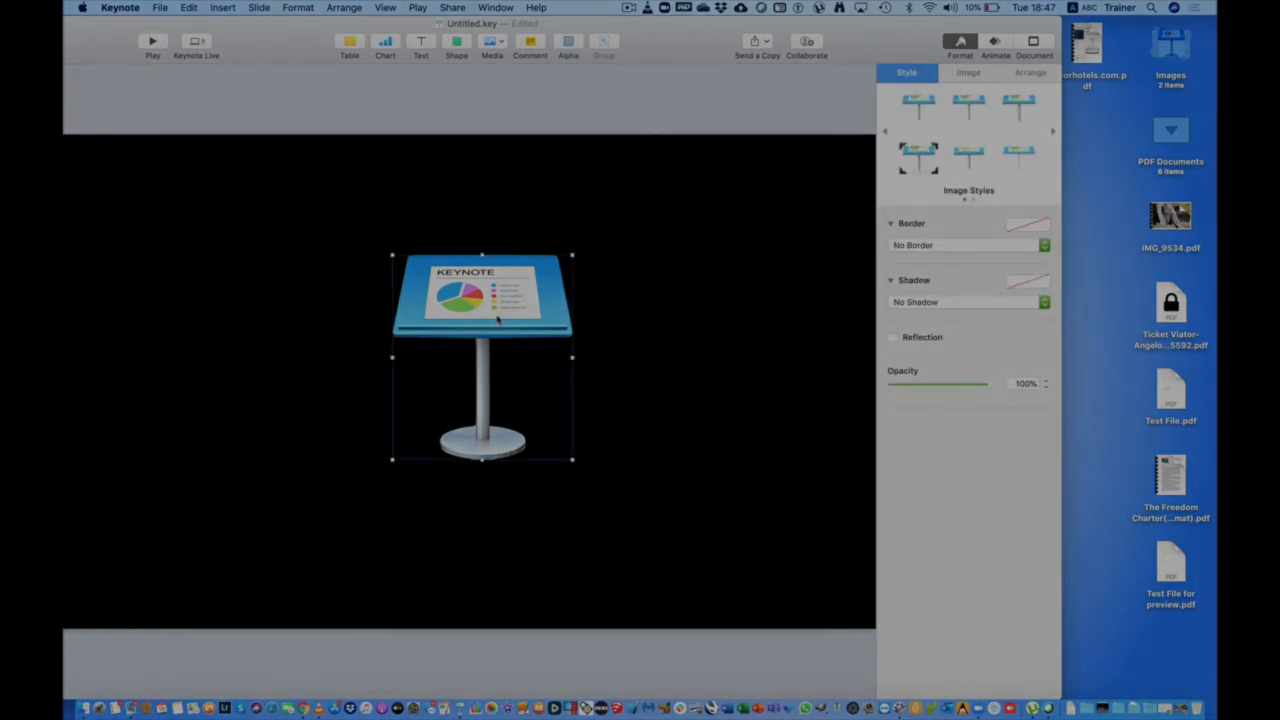
key(BackSpace)
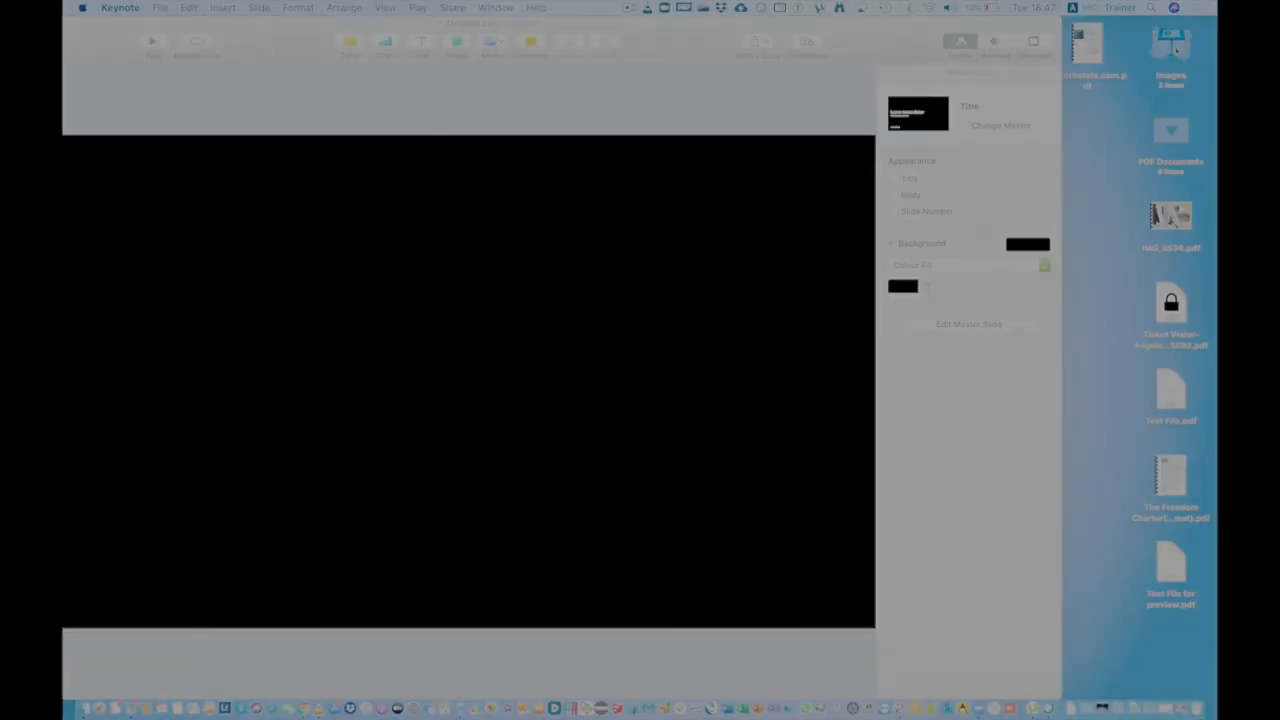
click(1177, 50)
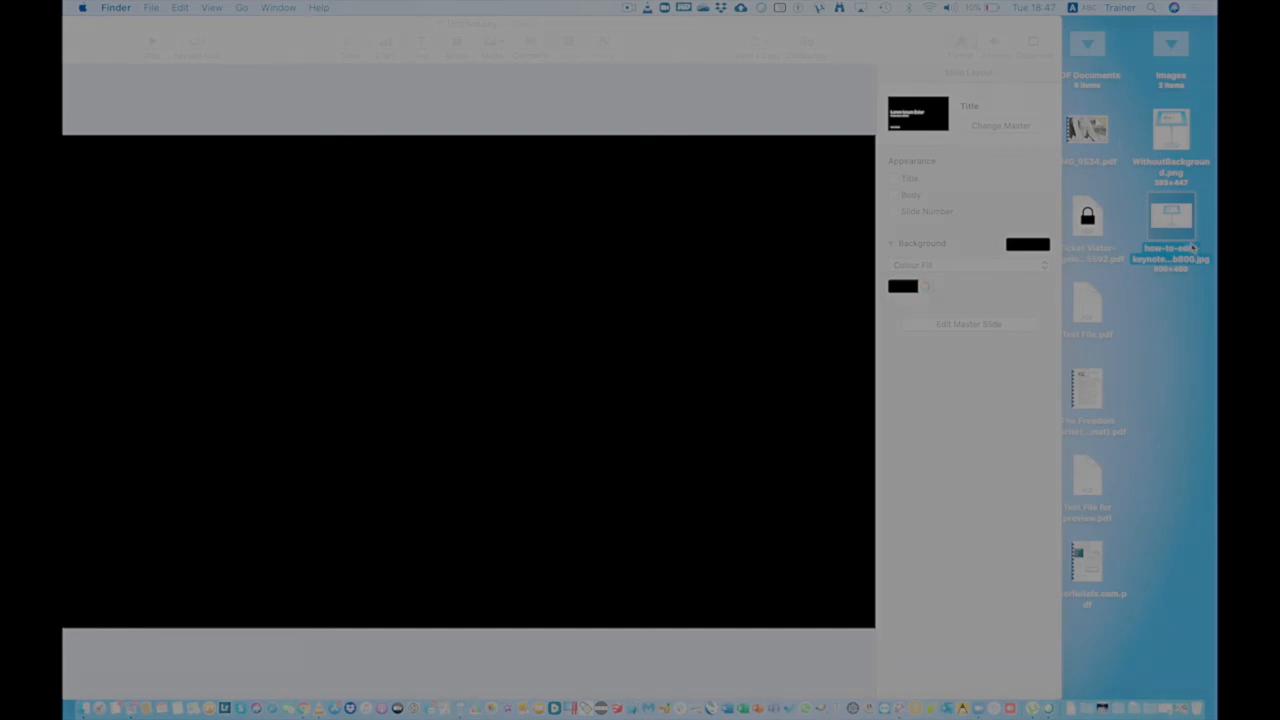
drag(1171, 218, 223, 294)
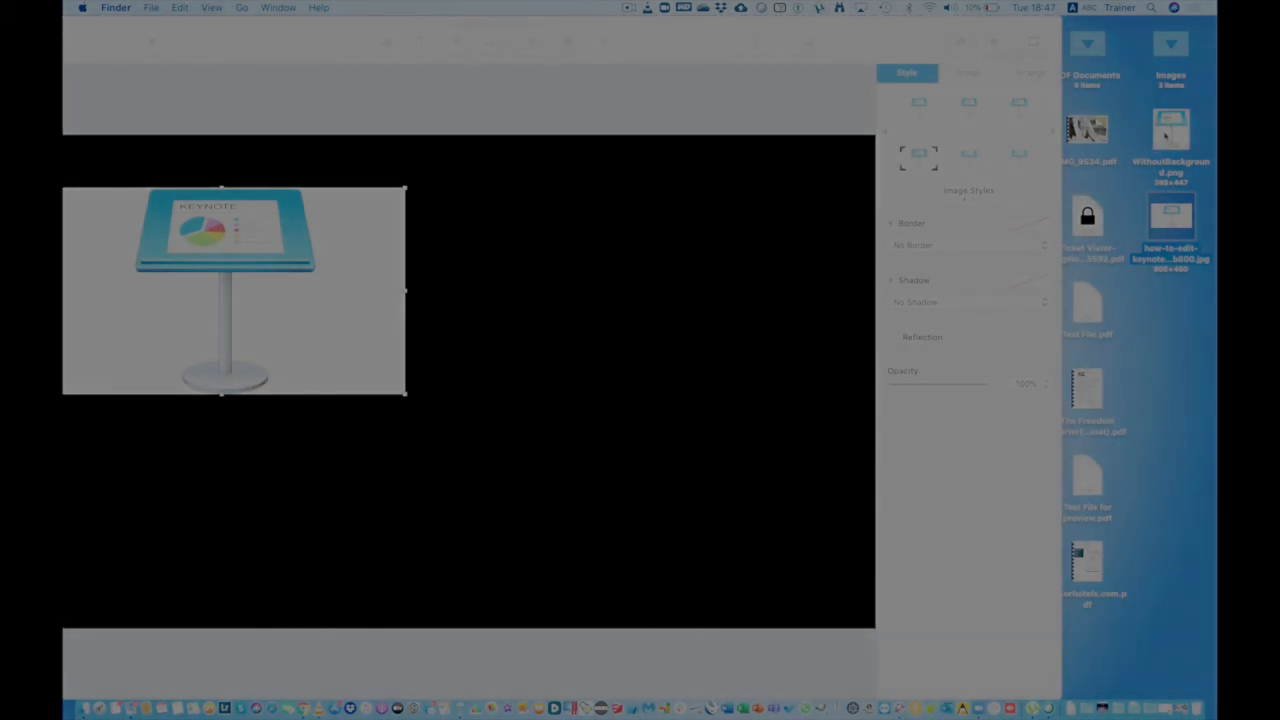
drag(1165, 137, 643, 314)
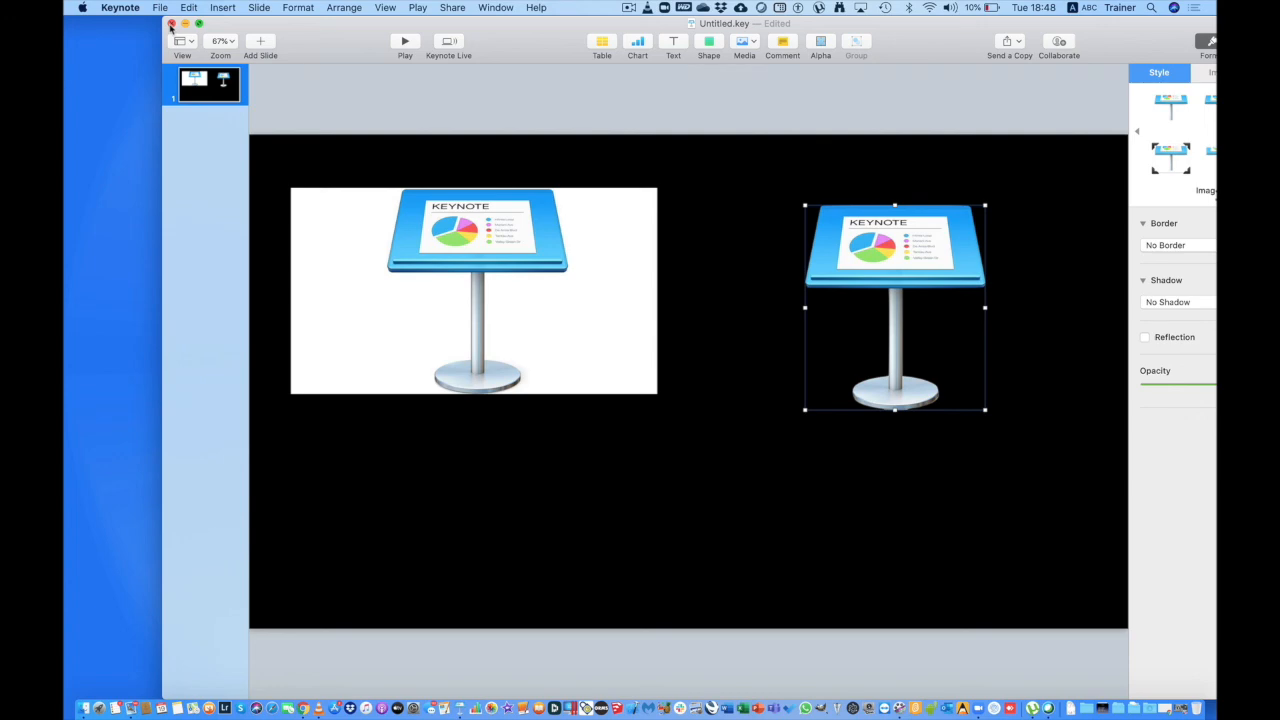
click(171, 24)
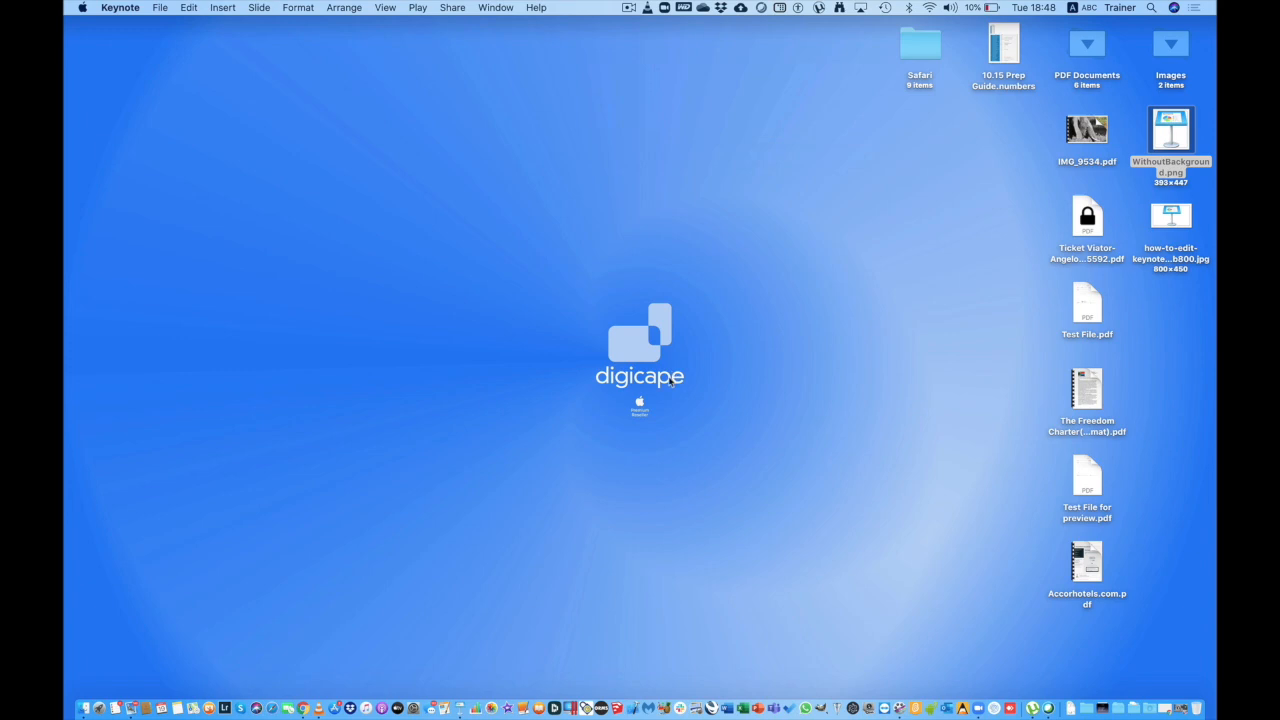
Open Test File for preview.pdf from the desktop with Microsoft Word.app.
click(1100, 314)
click(1079, 472)
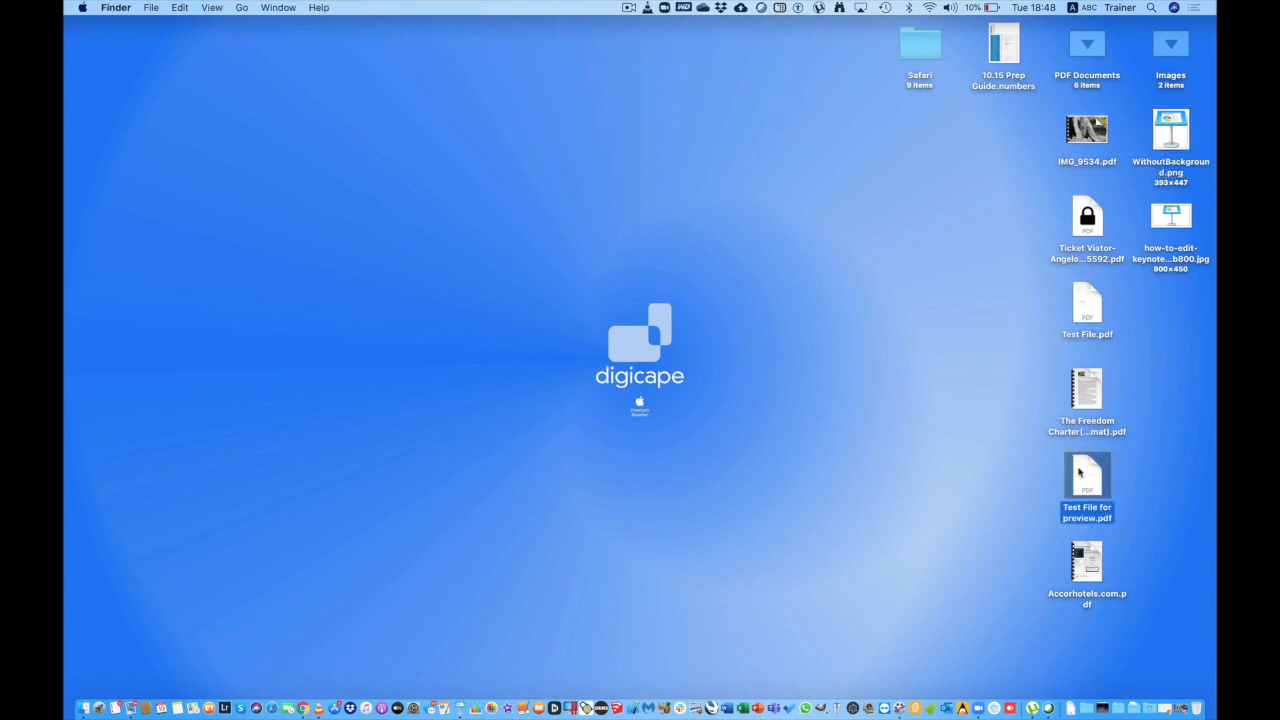
right_click(1079, 472)
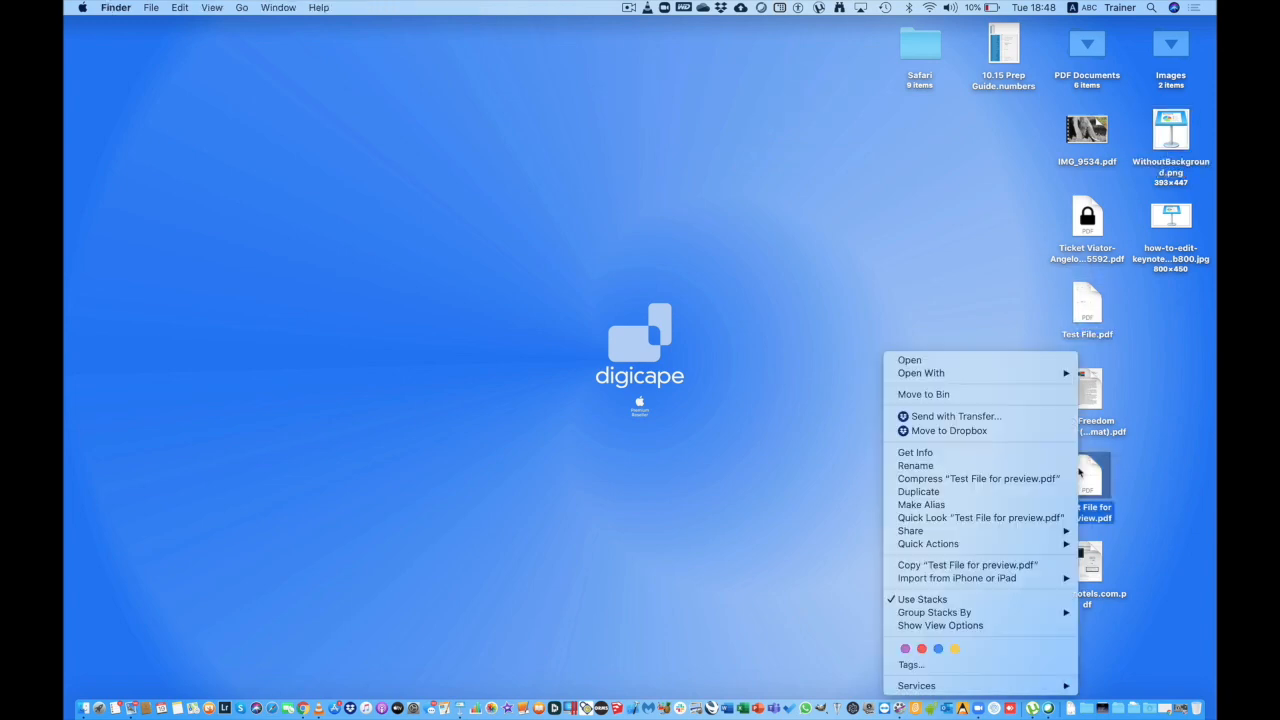
mouse_move(1043, 373)
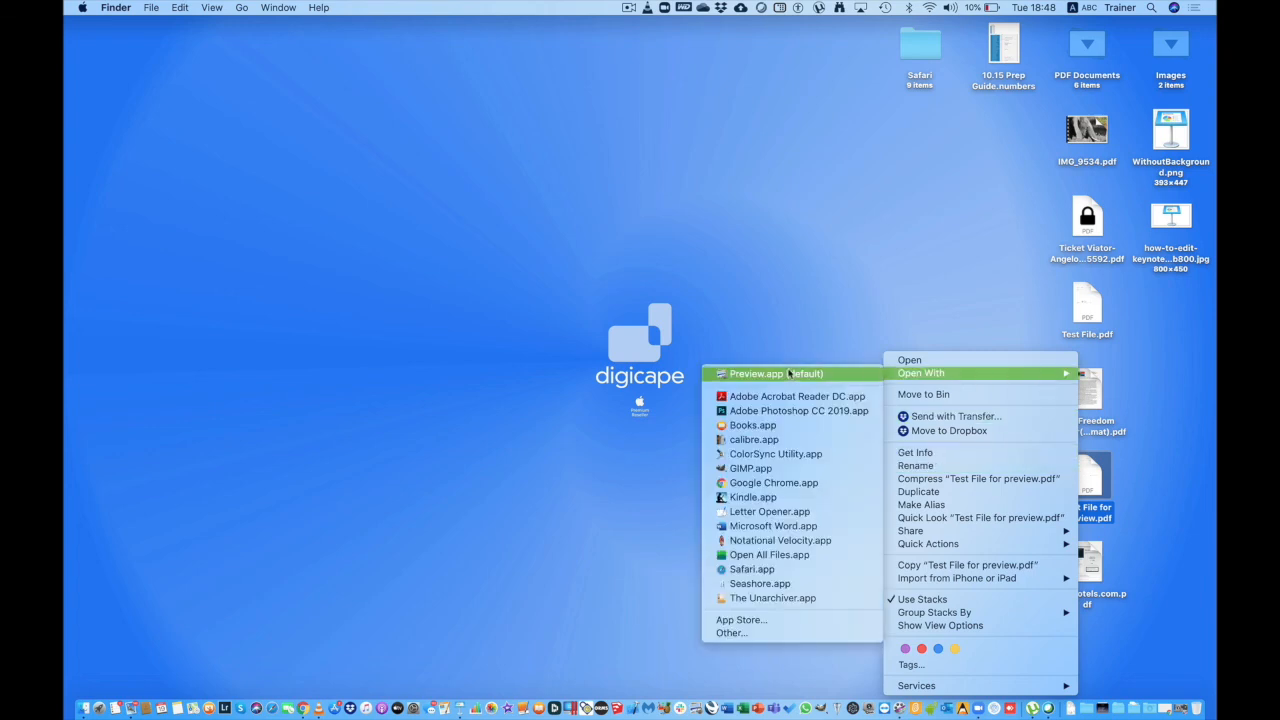
click(782, 530)
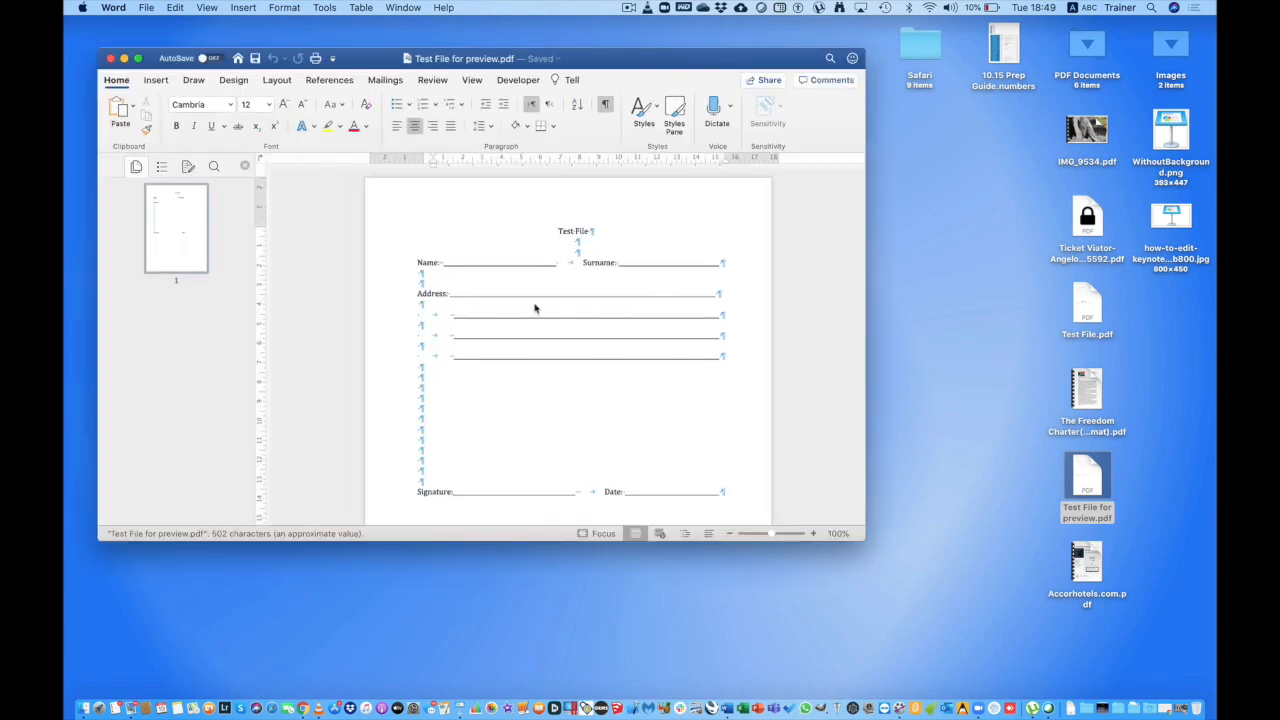
Compare the Word conversion with the PDF in Preview, then close both windows.
click(456, 294)
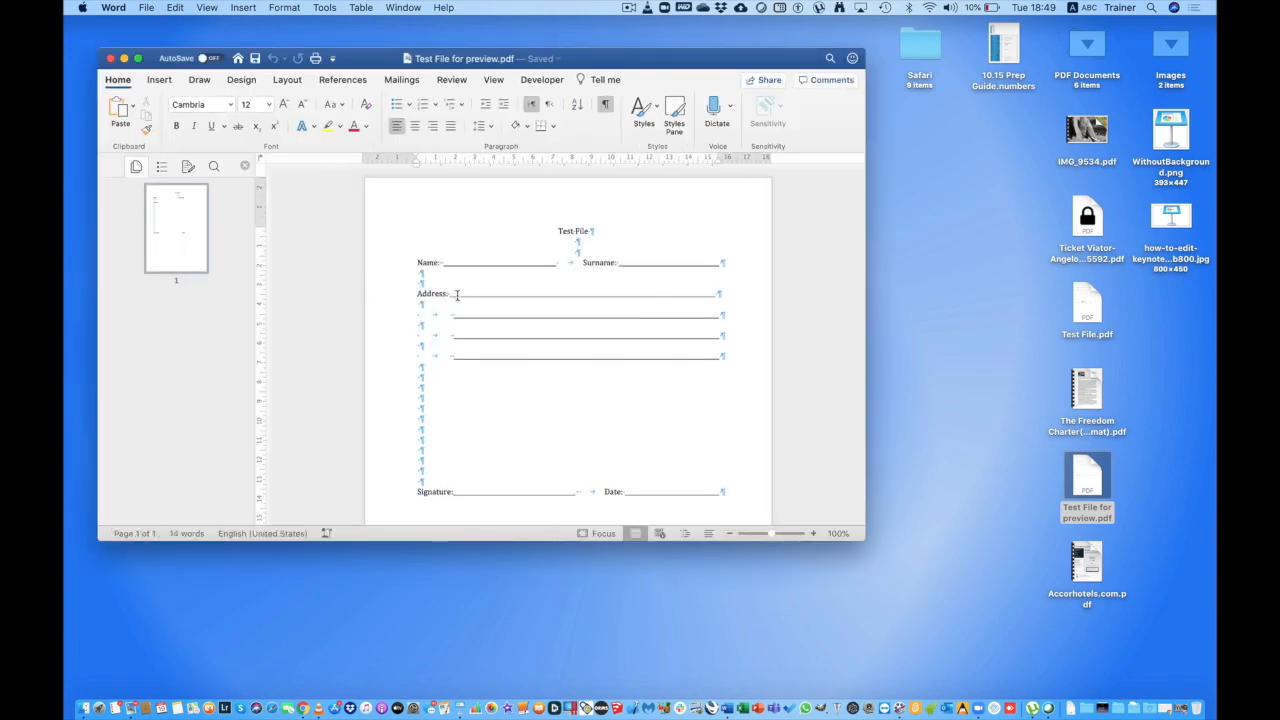
click(429, 426)
double_click(1108, 488)
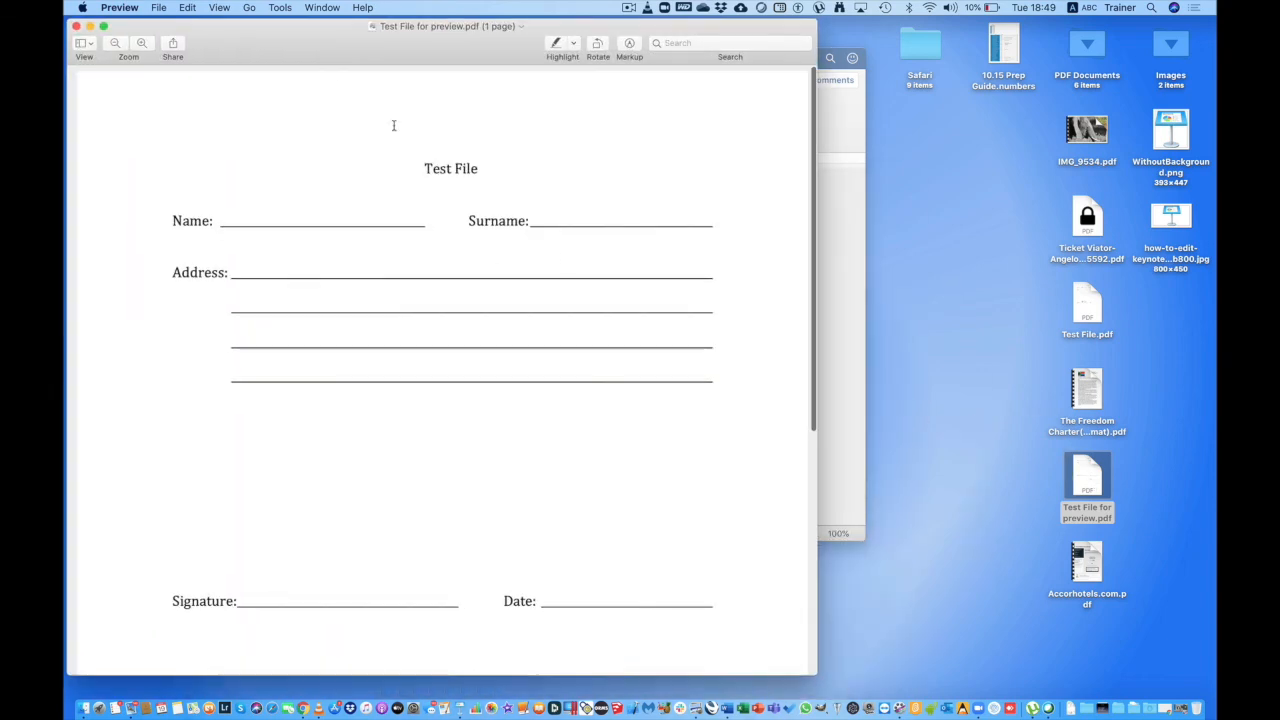
drag(327, 50, 969, 104)
click(718, 79)
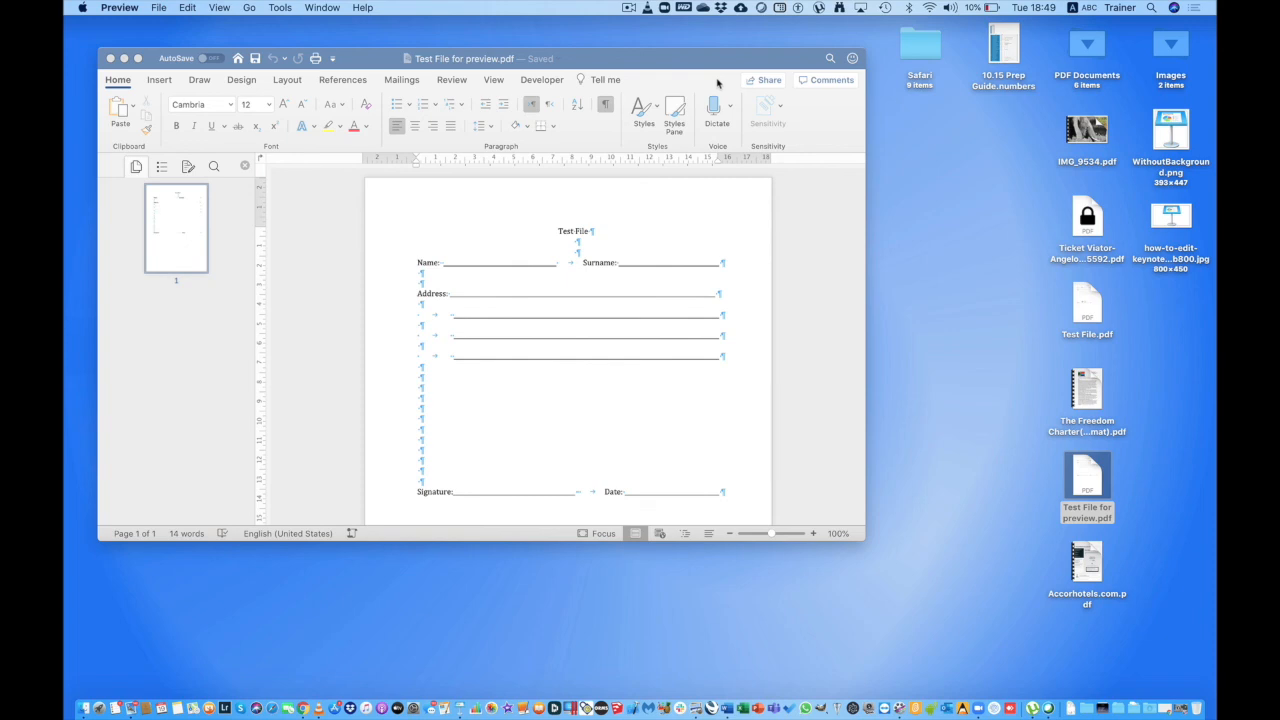
click(110, 58)
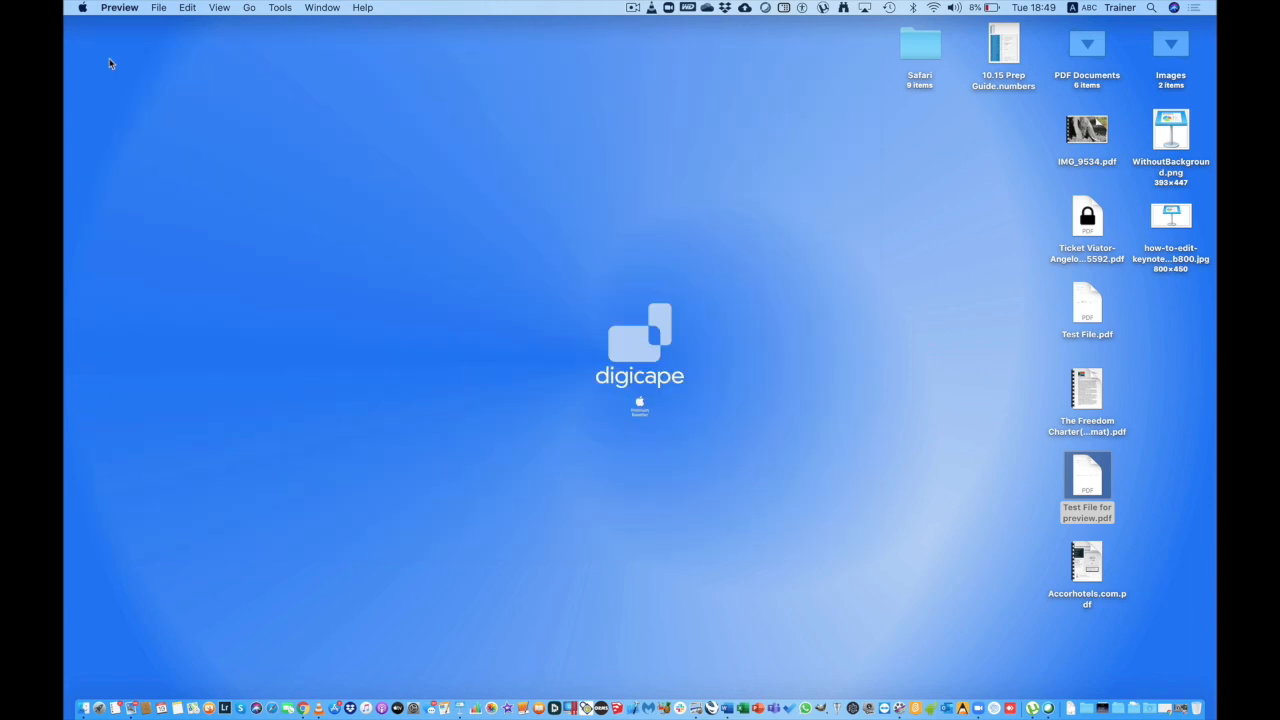